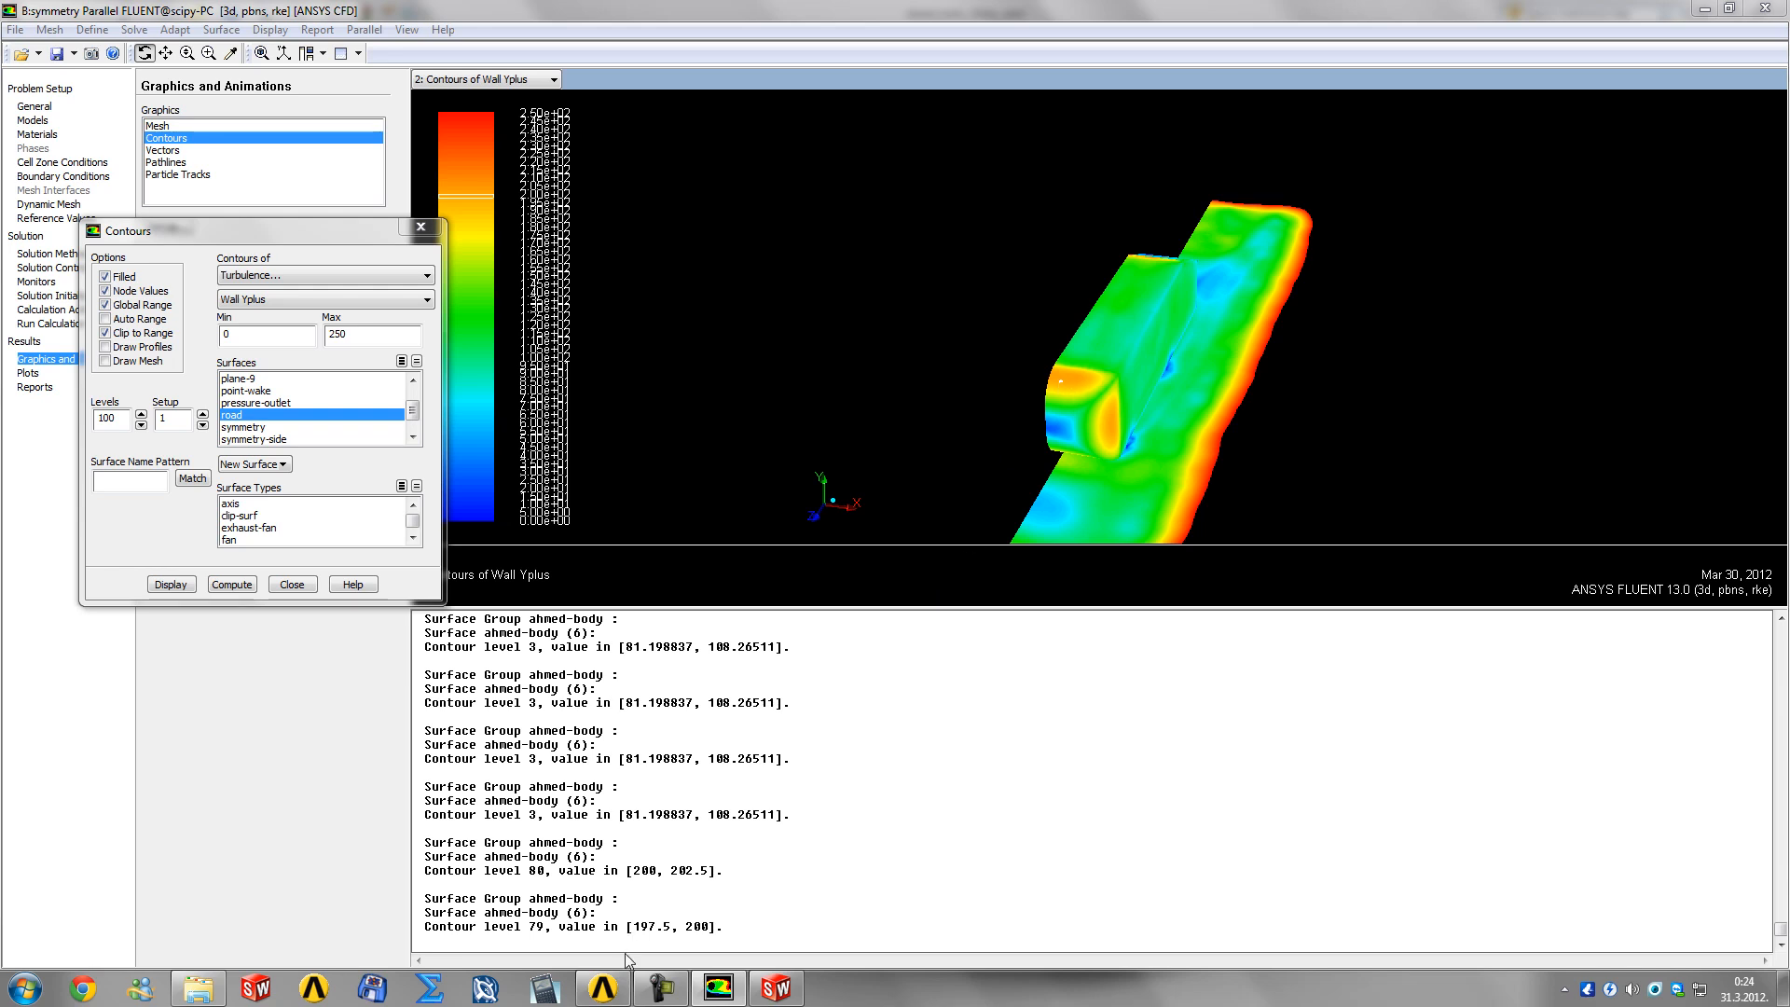
# Step: Probe the wall Yplus values in the blue region on the Ahmed body's front face
pyautogui.moveTo(635, 926); pyautogui.dragTo(687, 927)
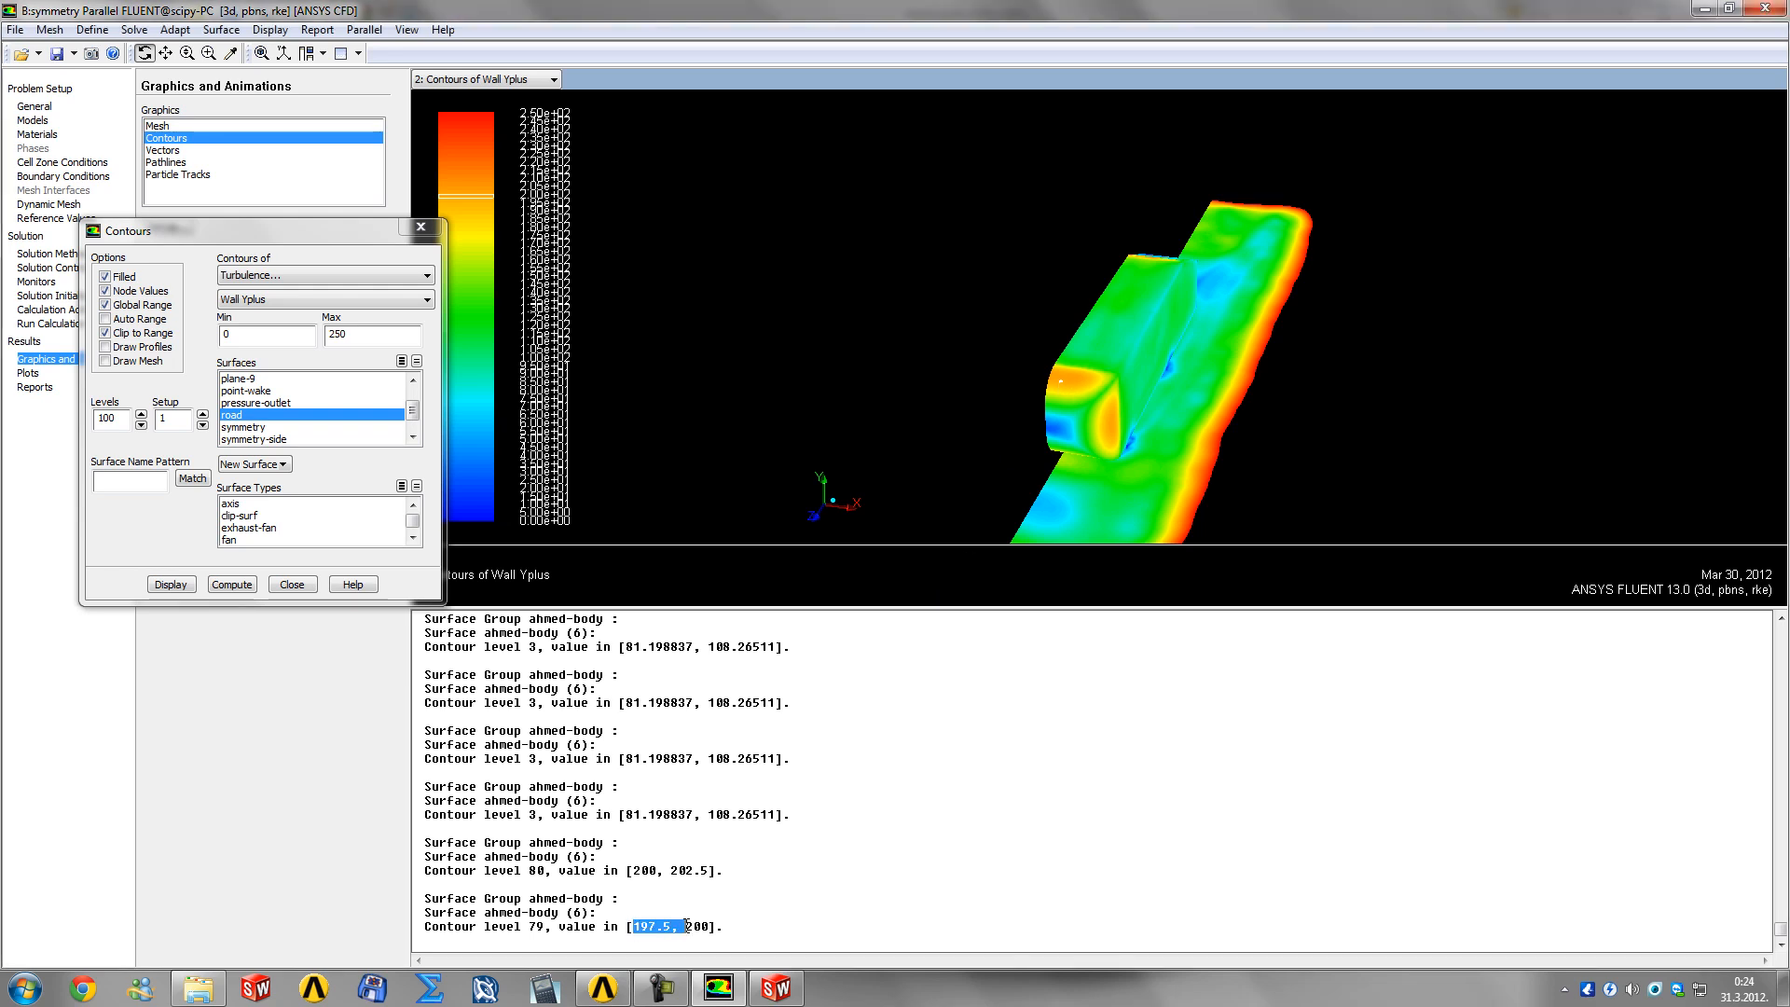
pyautogui.click(716, 926)
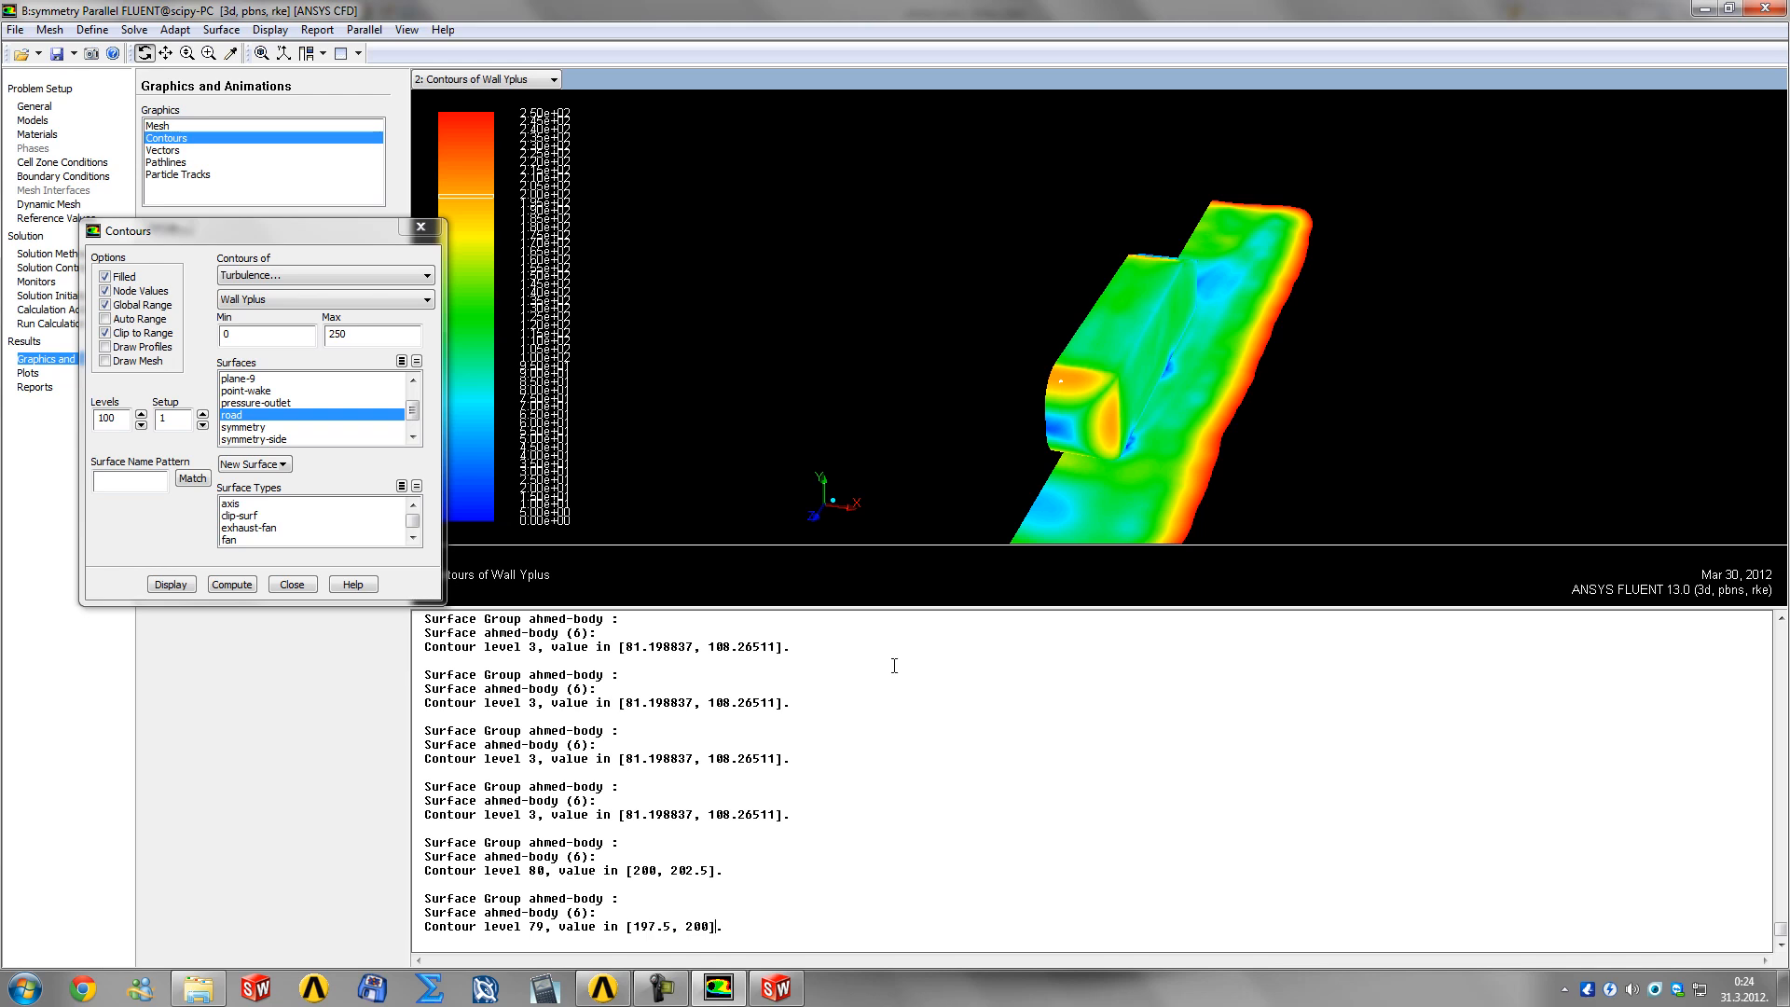
pyautogui.rightClick(1053, 435)
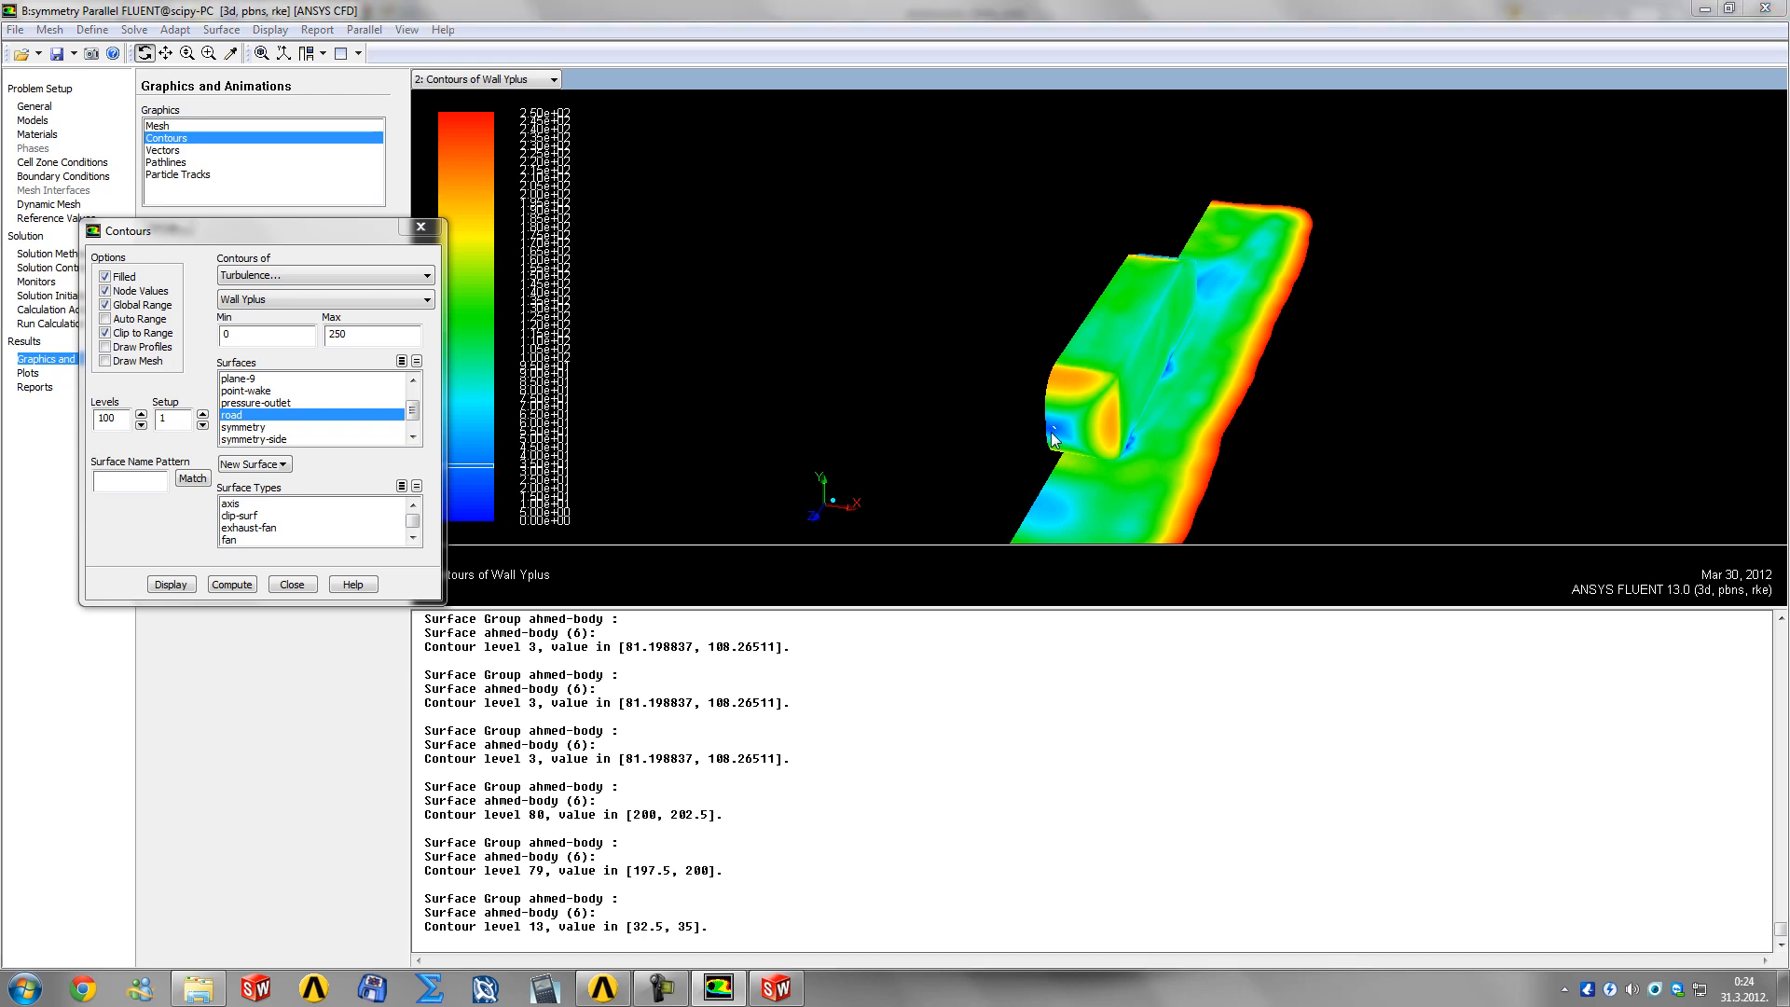
pyautogui.rightClick(1053, 437)
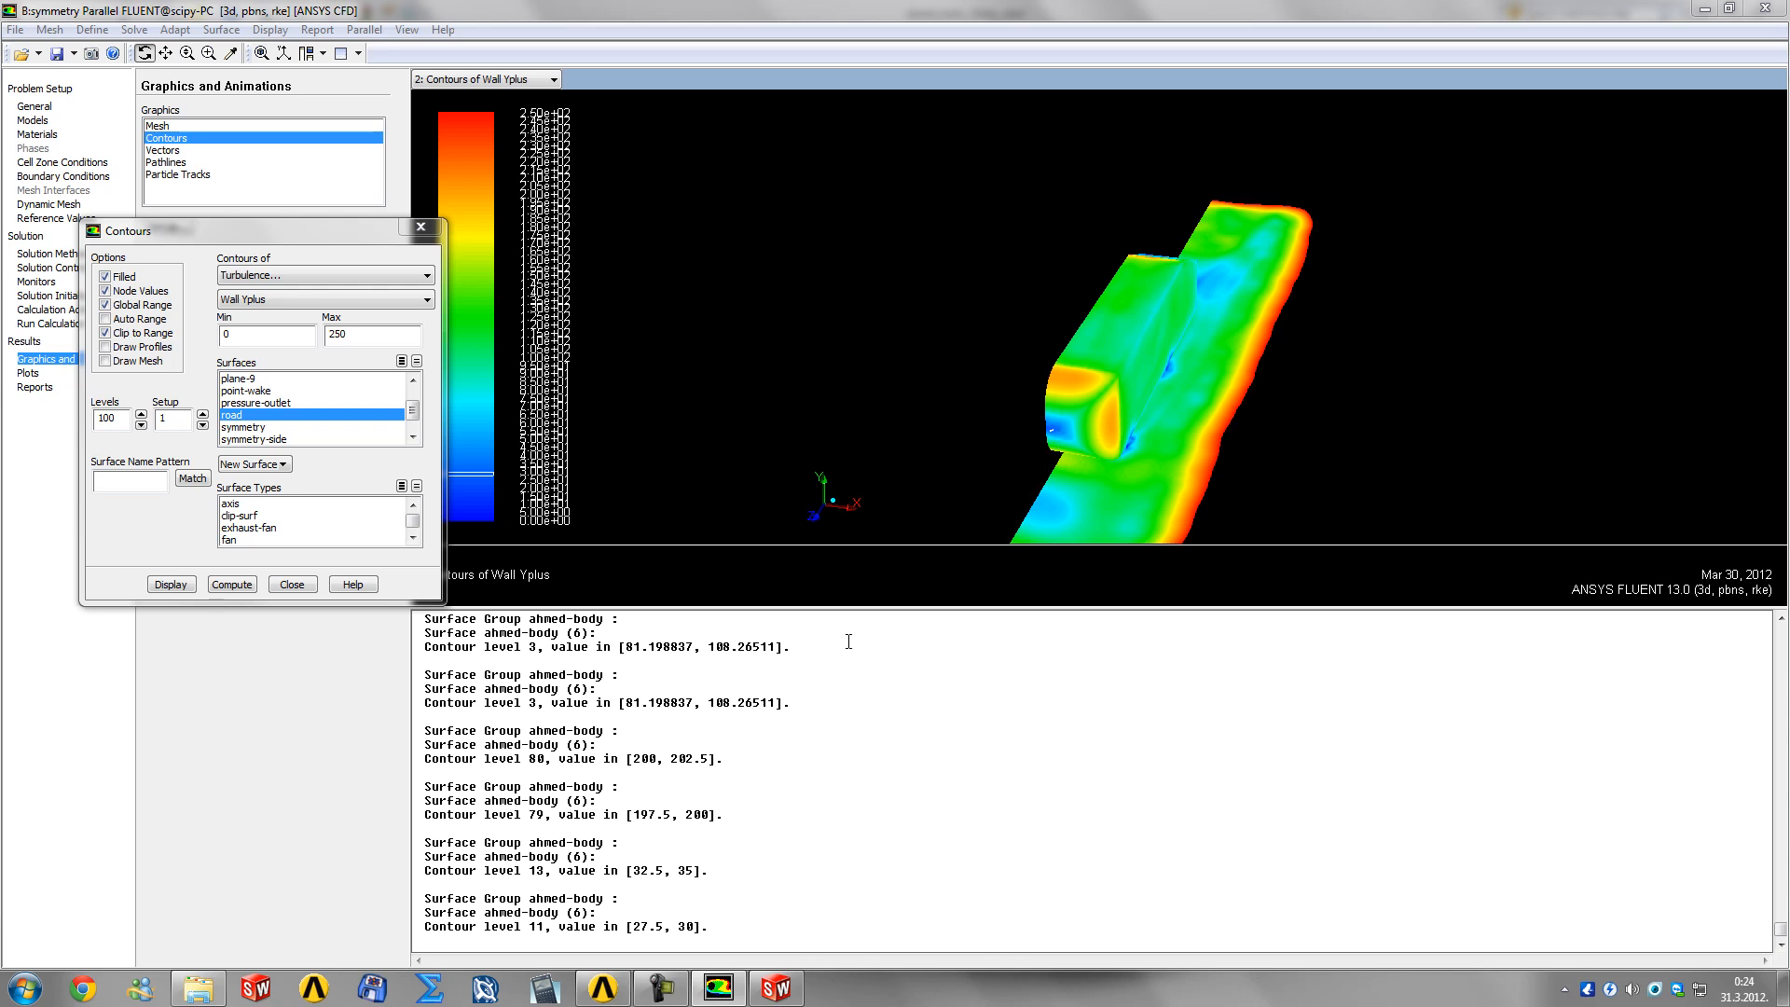
pyautogui.moveTo(633, 930); pyautogui.dragTo(694, 927)
pyautogui.click(722, 919)
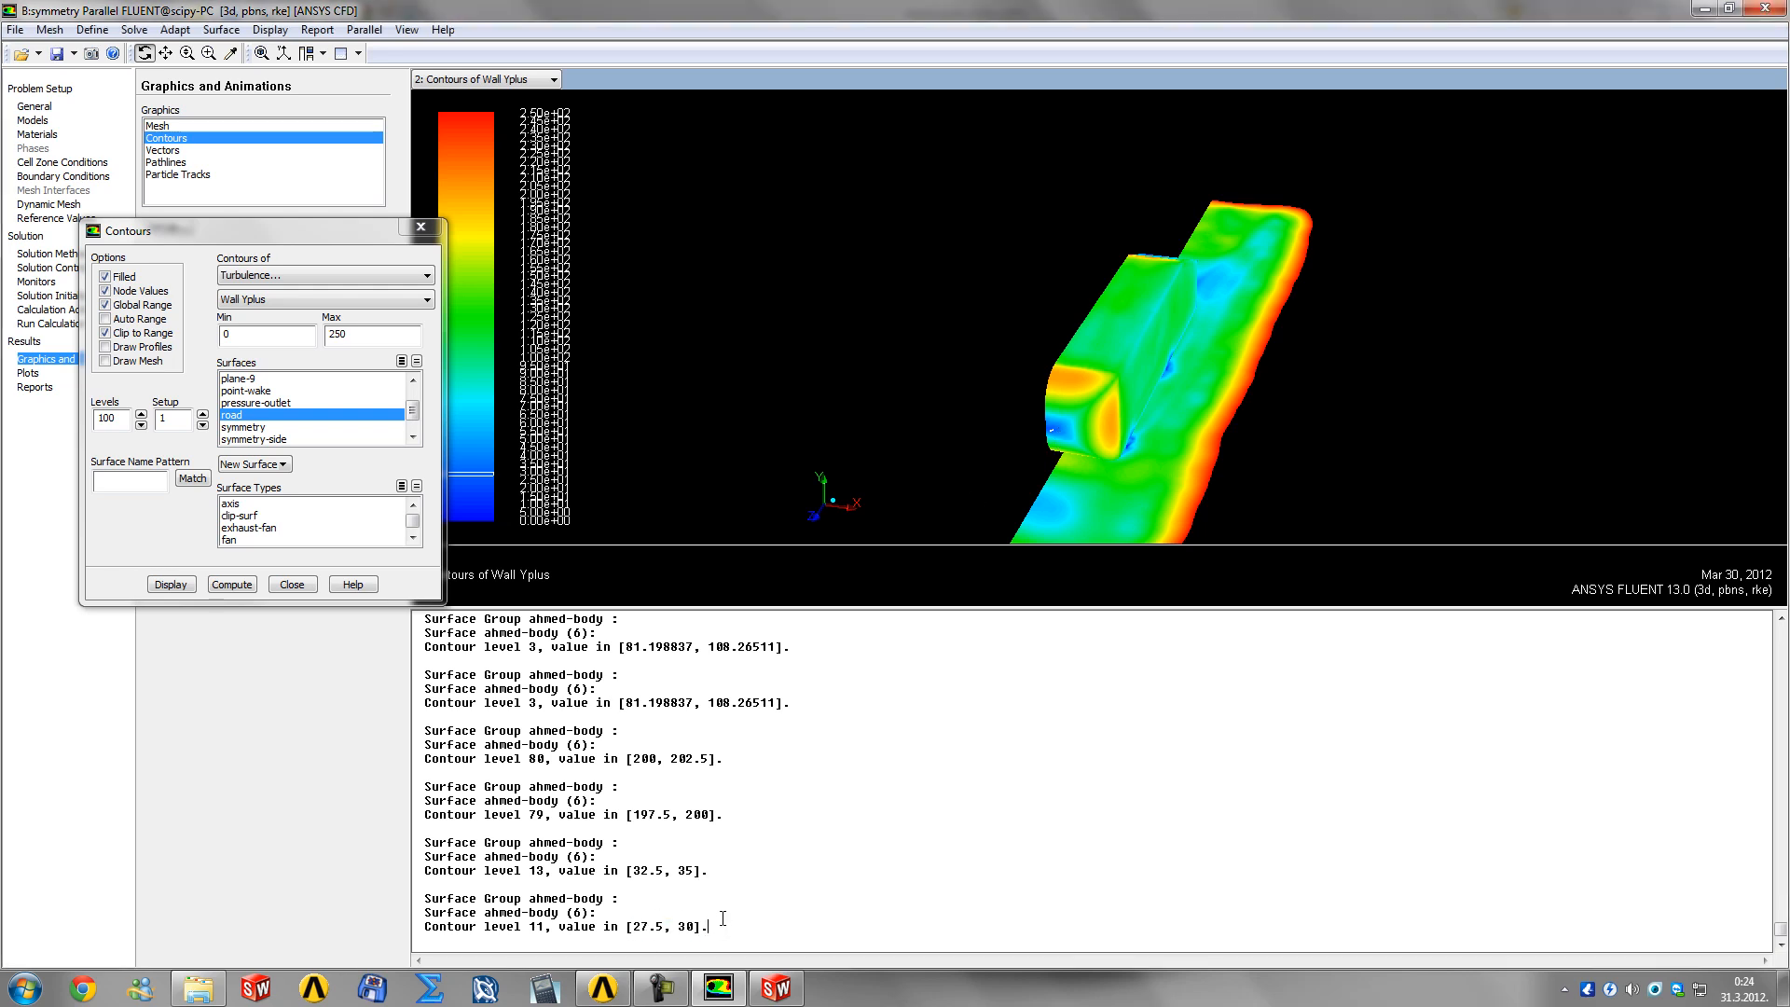
# Step: Probe the wall Yplus values at several points along the Ahmed body's roof
pyautogui.rightClick(1101, 327)
pyautogui.rightClick(1122, 295)
pyautogui.rightClick(1141, 276)
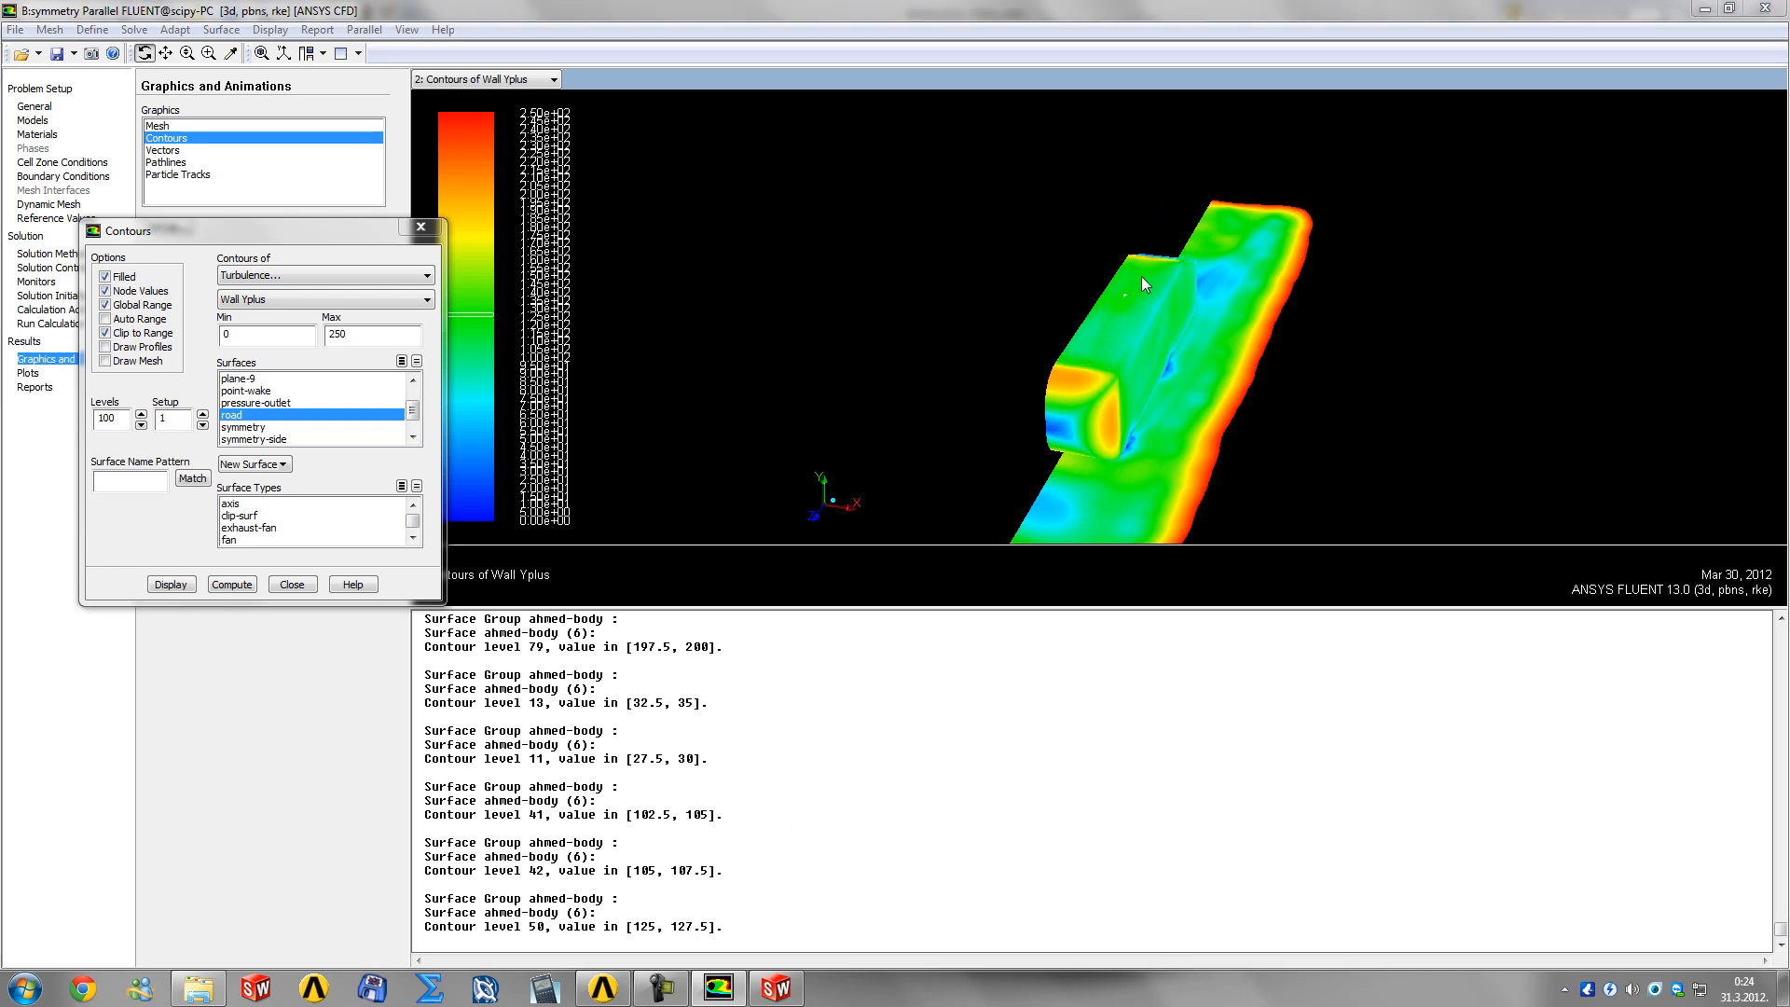
pyautogui.rightClick(1143, 278)
pyautogui.rightClick(1122, 313)
pyautogui.rightClick(1103, 337)
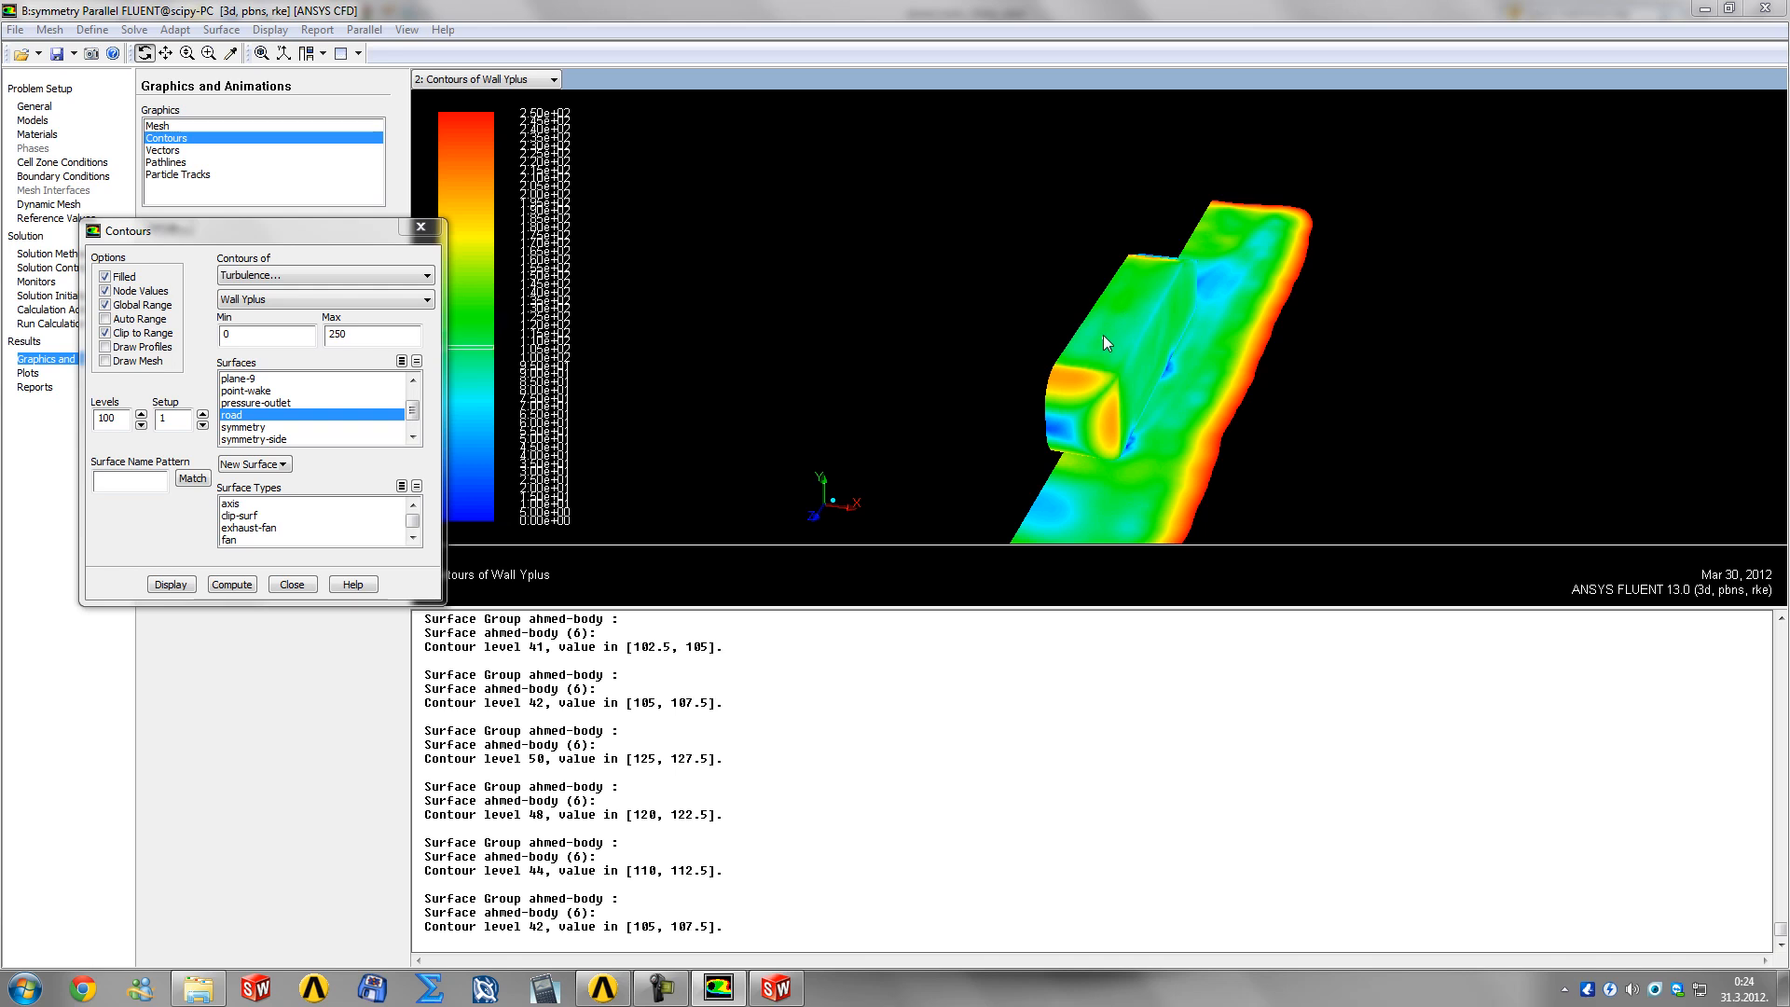
pyautogui.rightClick(1114, 311)
pyautogui.rightClick(1128, 294)
pyautogui.rightClick(1128, 297)
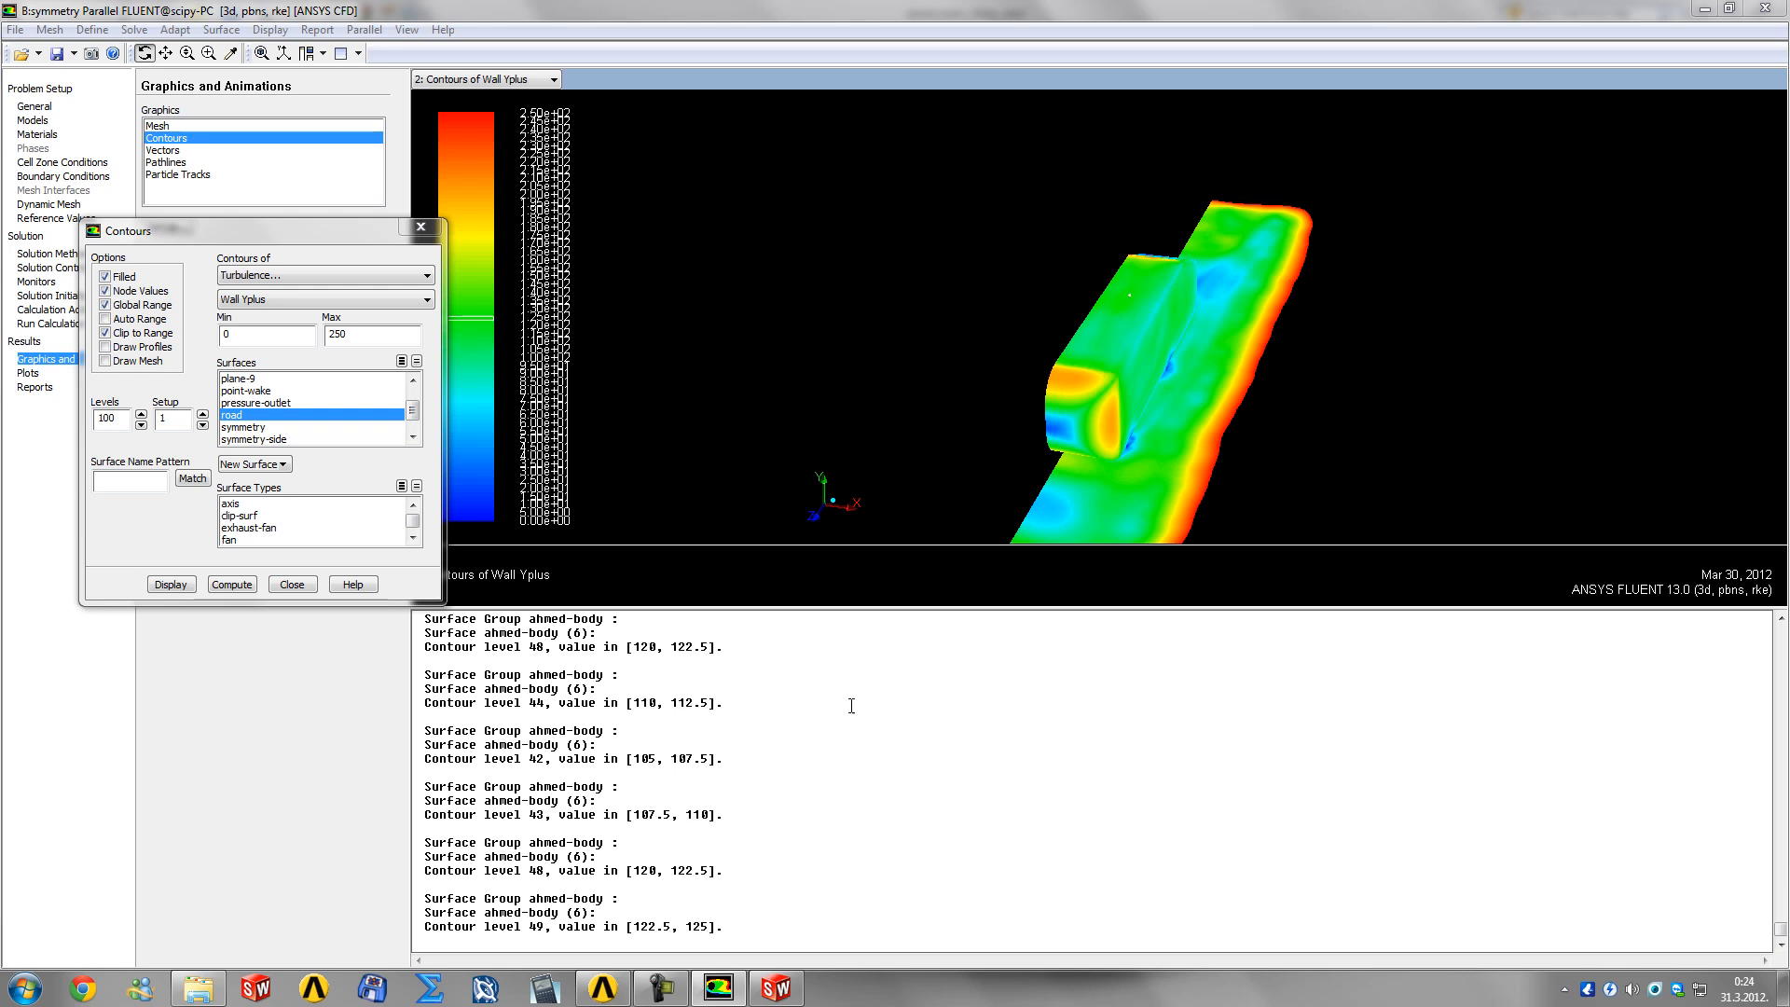
pyautogui.rightClick(1111, 324)
pyautogui.rightClick(1127, 304)
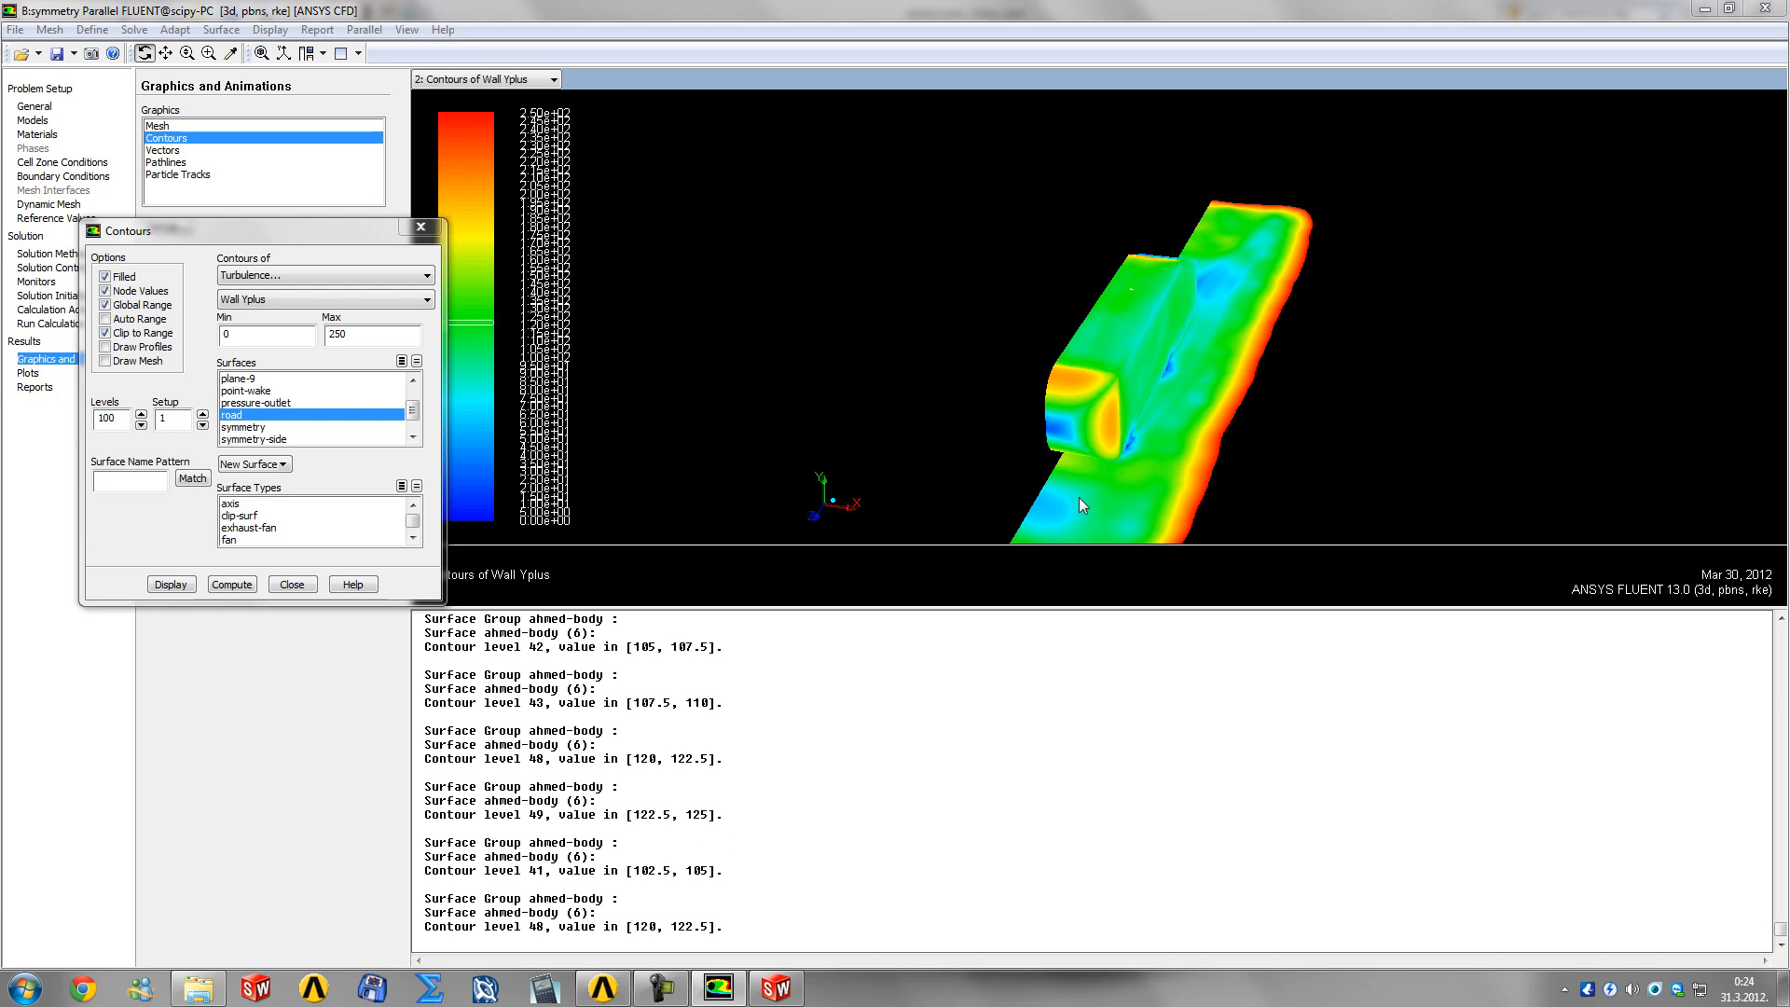
# Step: Probe the wall Yplus values along the edge where the roof meets the rear slant
pyautogui.moveTo(1078, 503); pyautogui.dragTo(1158, 372)
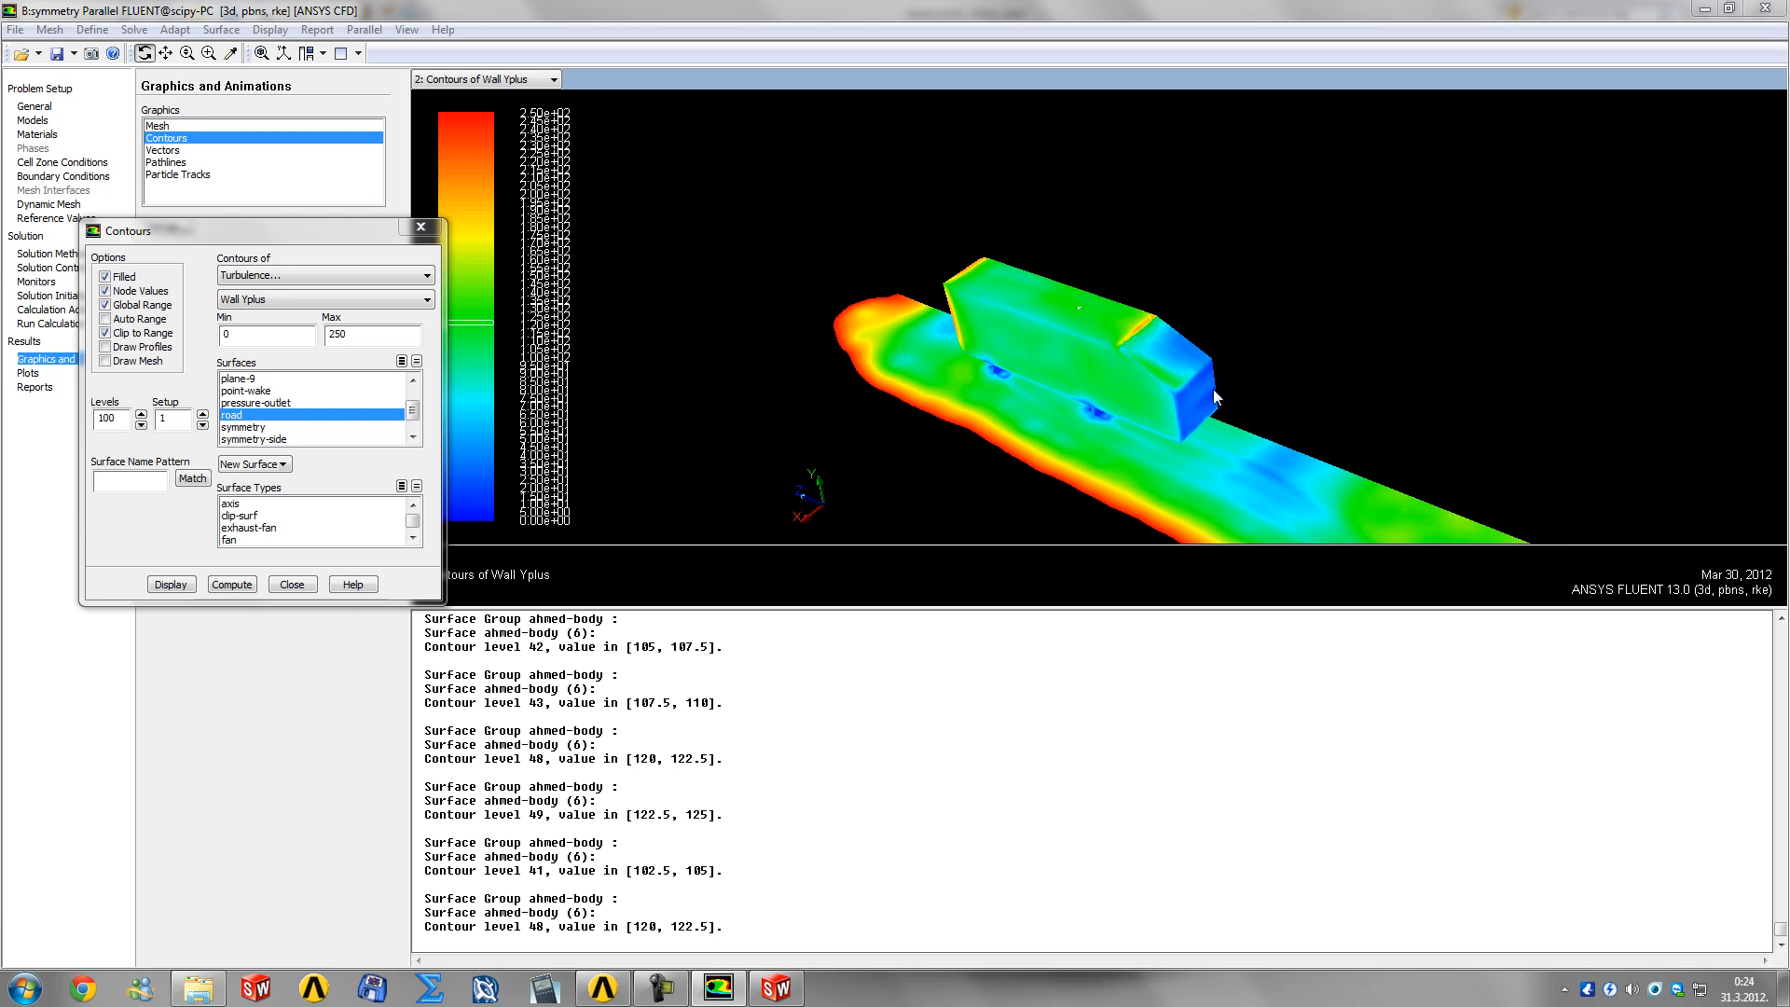
pyautogui.moveTo(1214, 390); pyautogui.dragTo(1217, 393, button='middle')
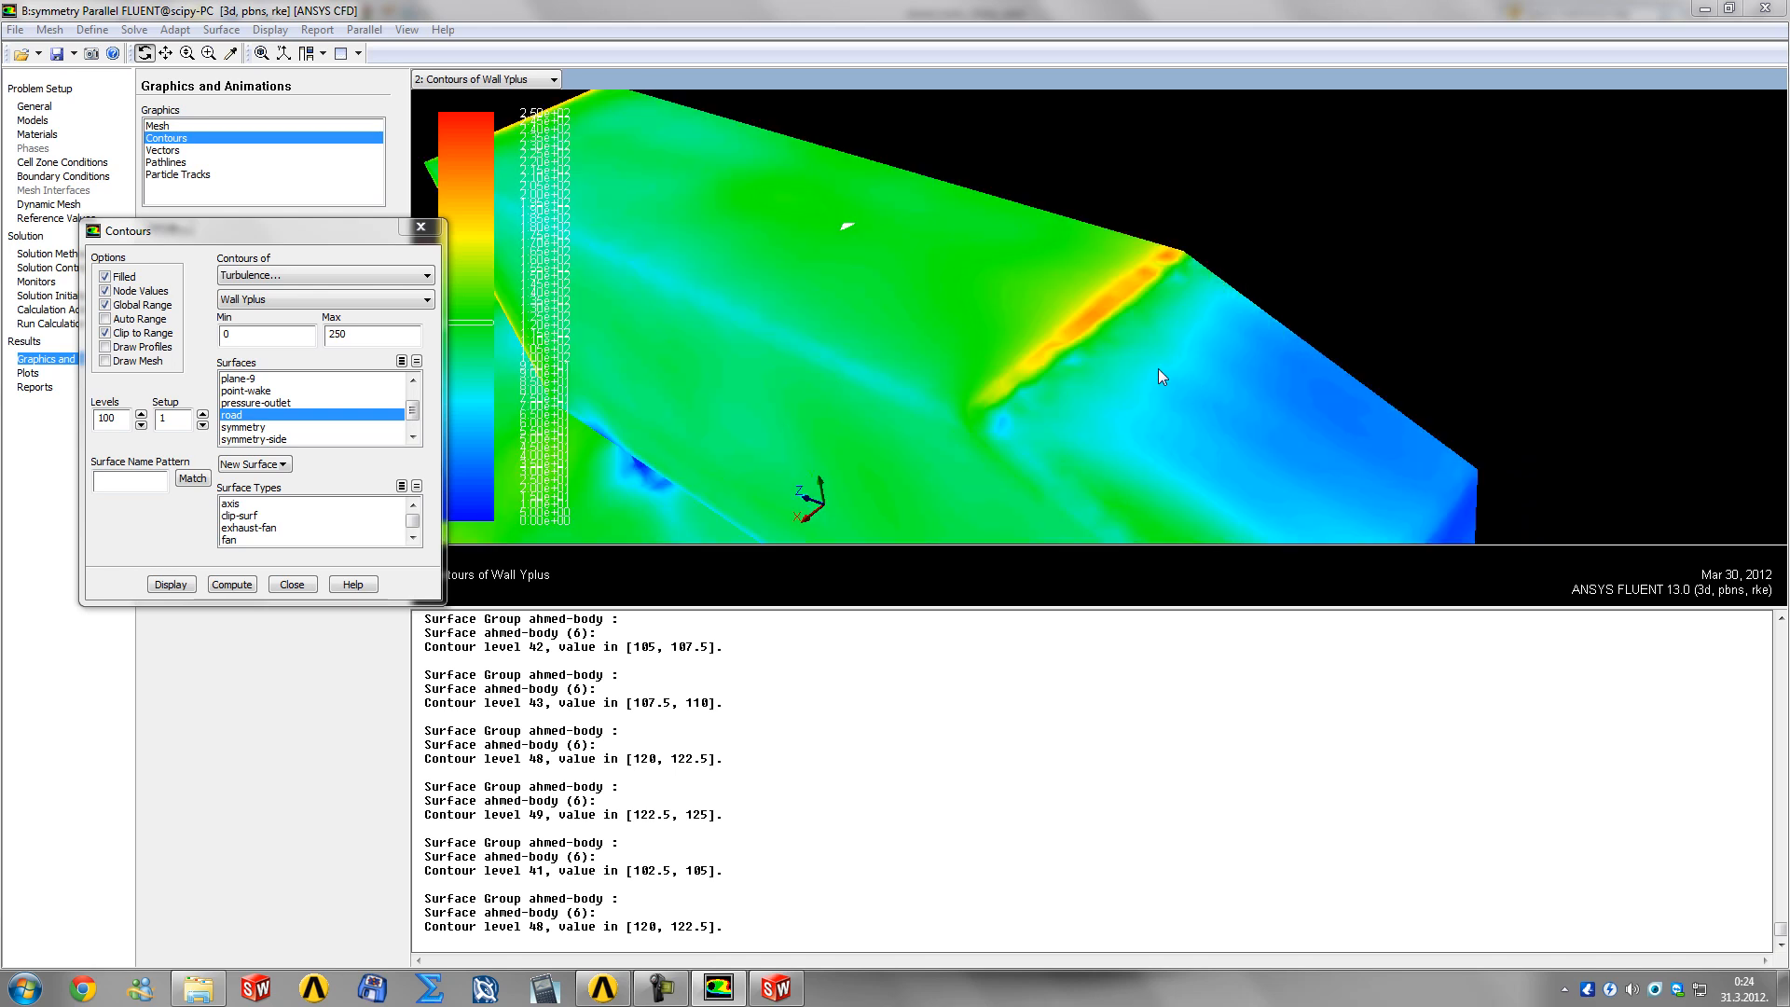
pyautogui.rightClick(1082, 321)
pyautogui.rightClick(1099, 310)
pyautogui.rightClick(1113, 300)
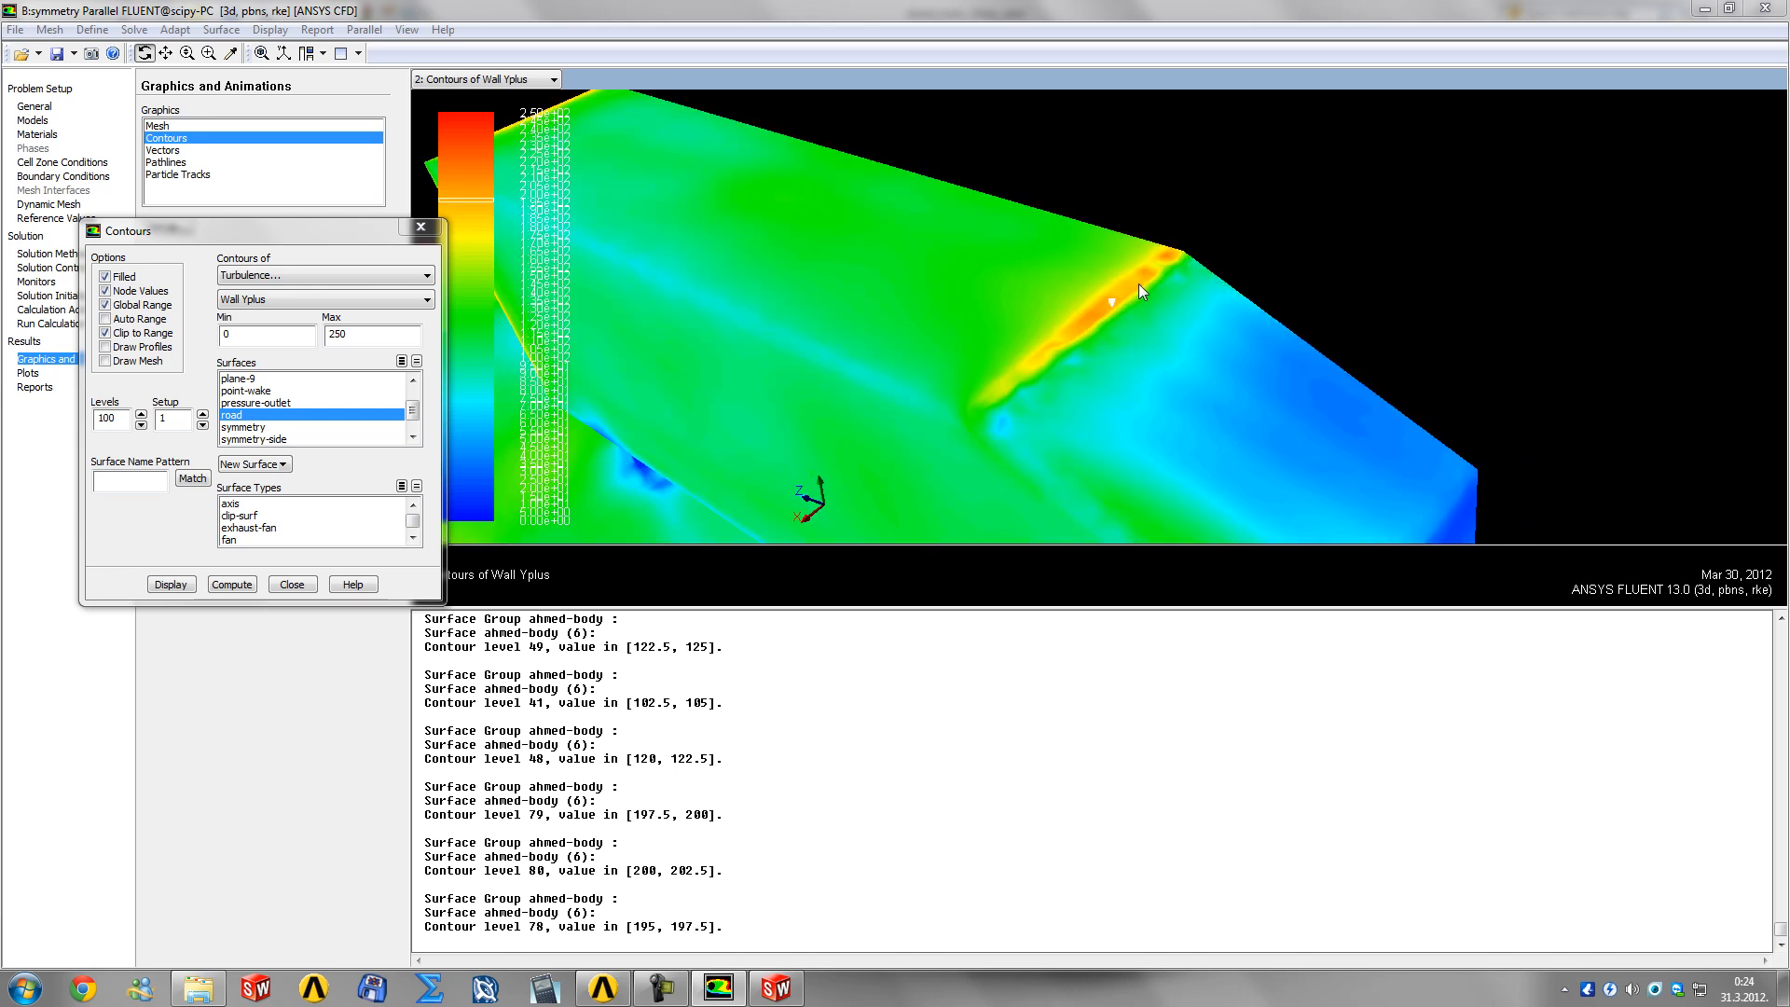
pyautogui.rightClick(1136, 284)
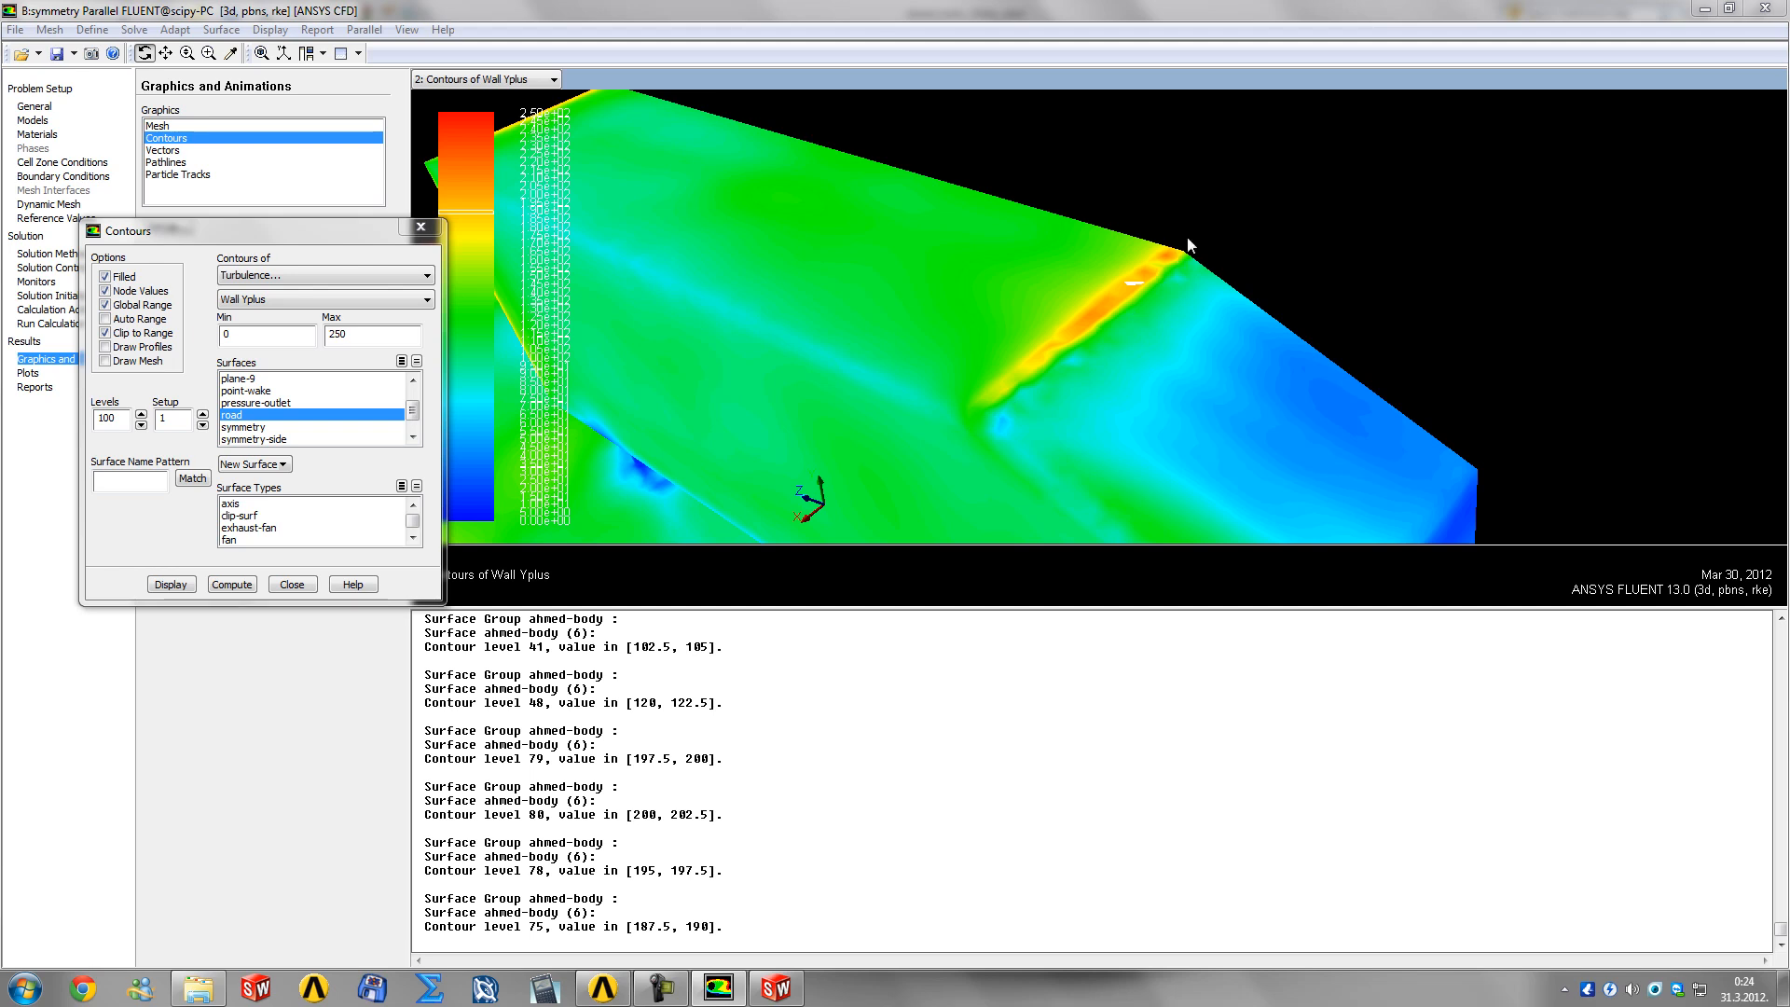
pyautogui.rightClick(1098, 311)
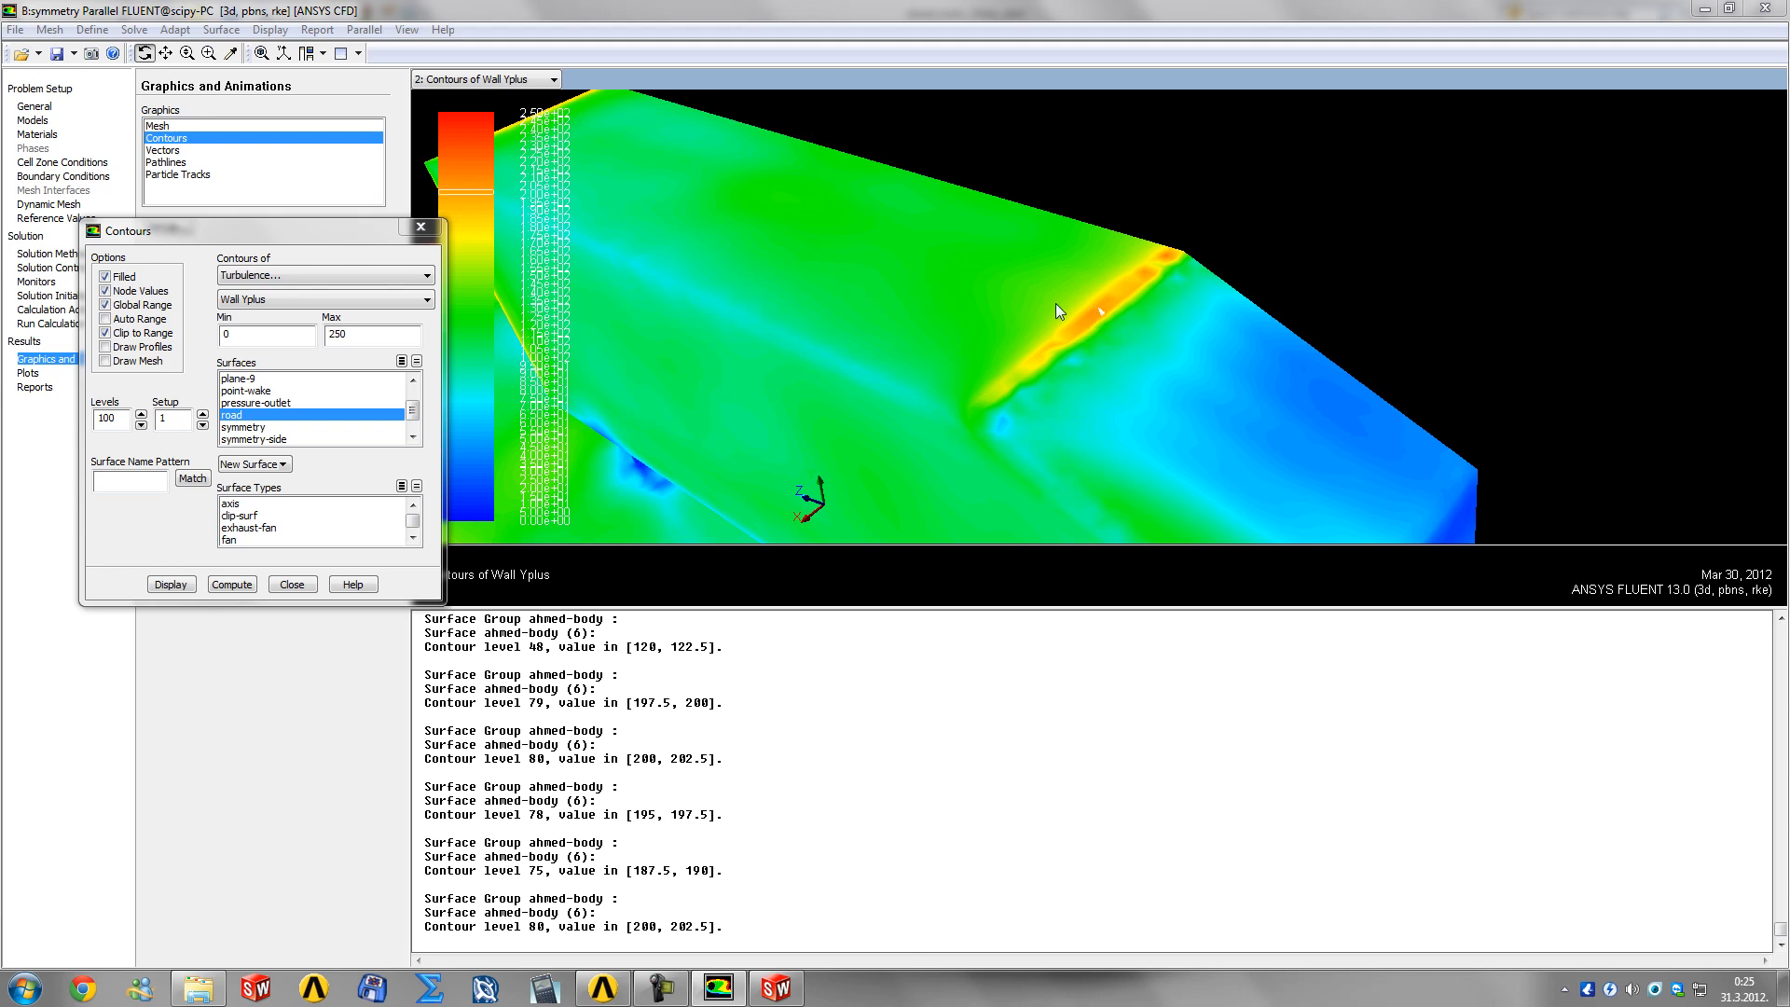
# Step: Probe the wall Yplus values in the blue region of the rear slanted surface
pyautogui.rightClick(1348, 401)
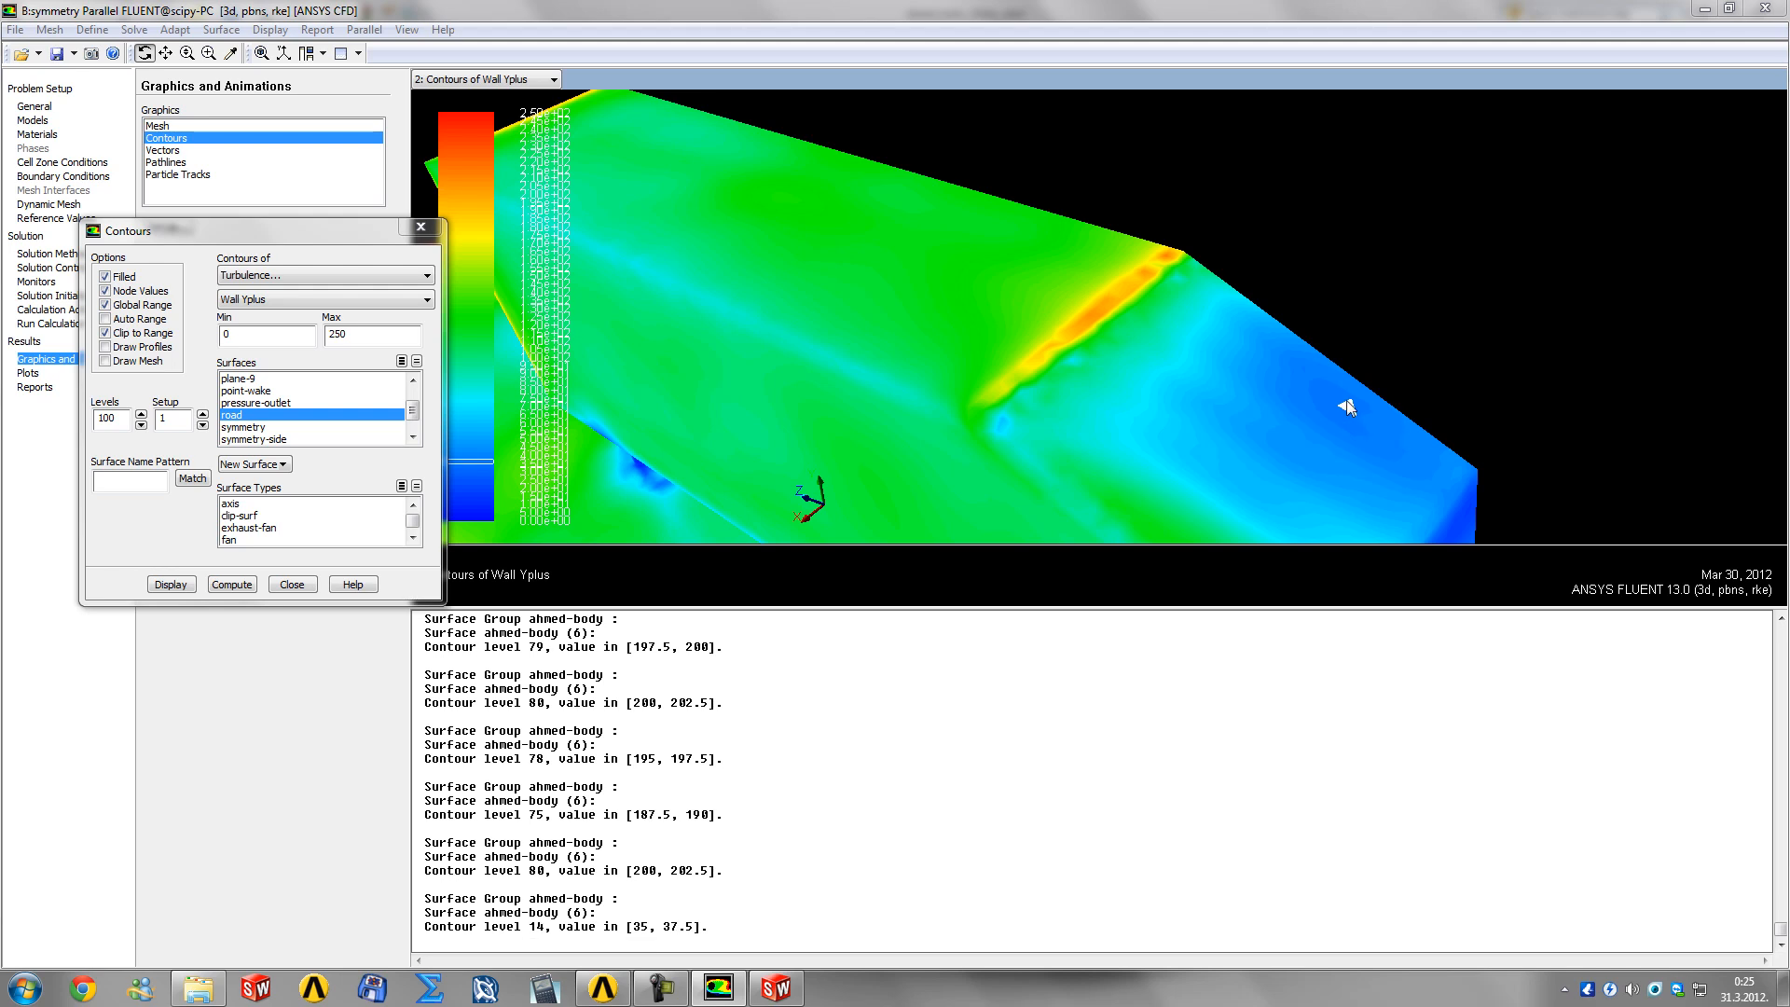
pyautogui.rightClick(1337, 407)
pyautogui.rightClick(1358, 434)
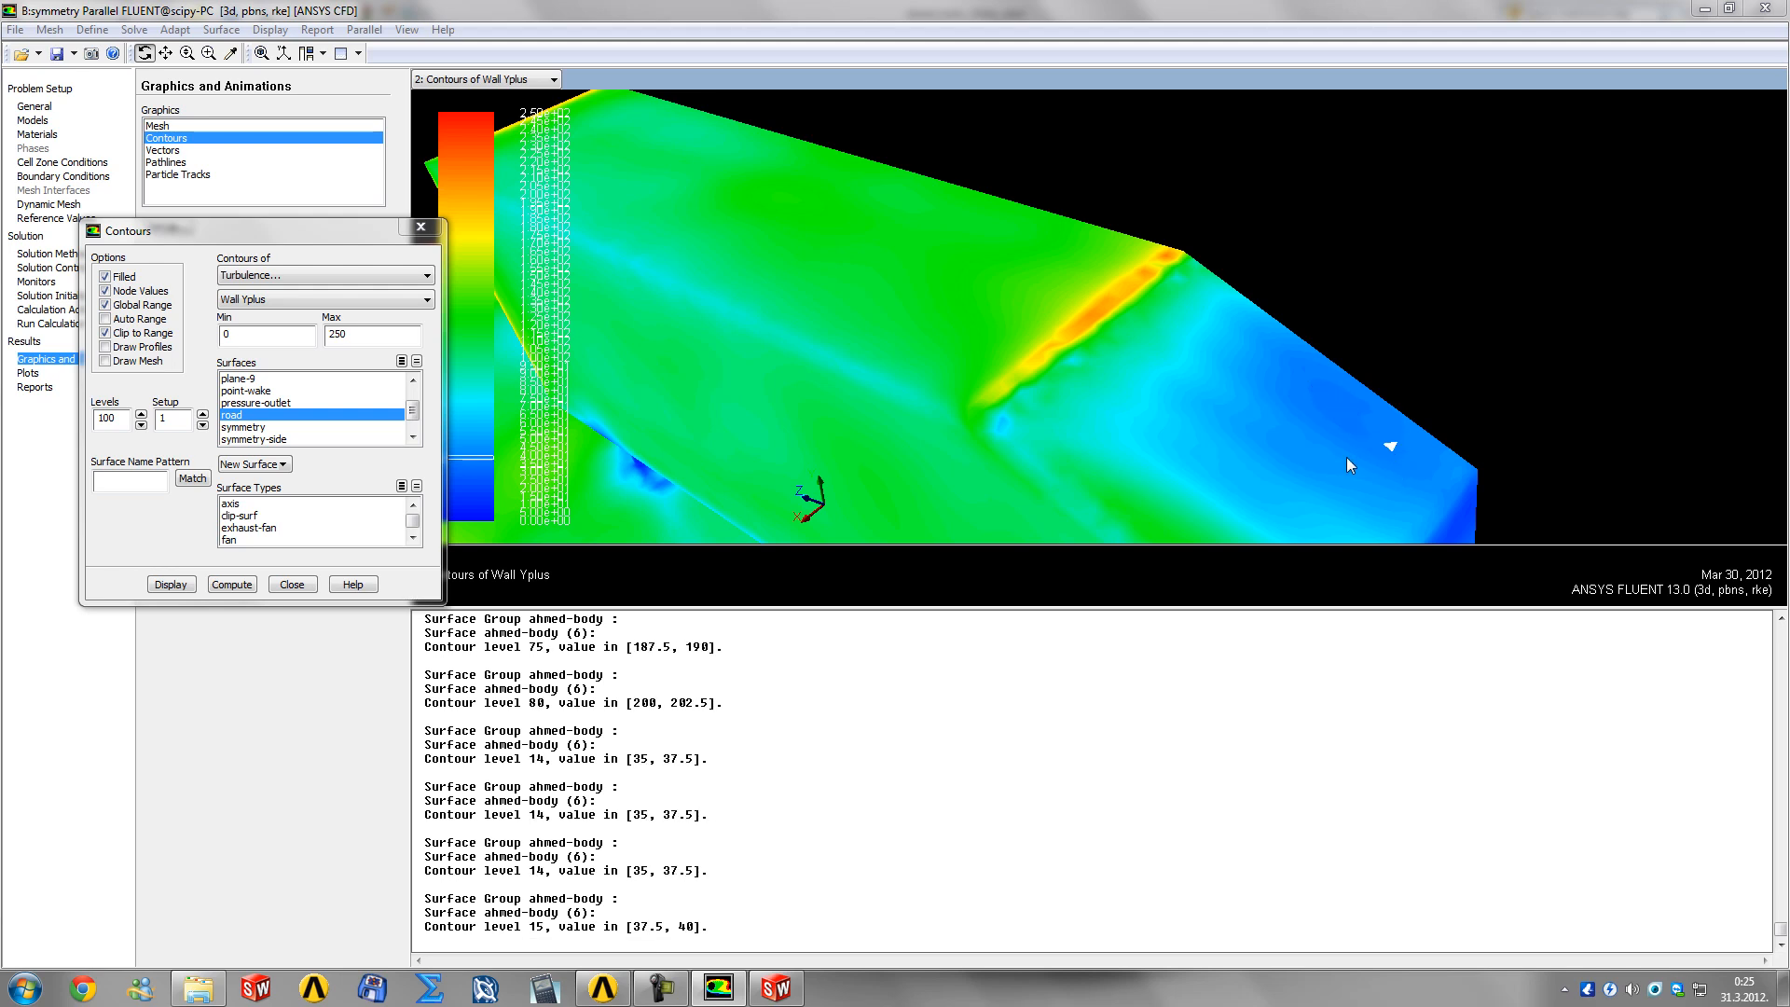
# Step: Probe the wall Yplus values on the vertical rear face of the Ahmed body
pyautogui.moveTo(1344, 456); pyautogui.dragTo(1207, 368, button='middle')
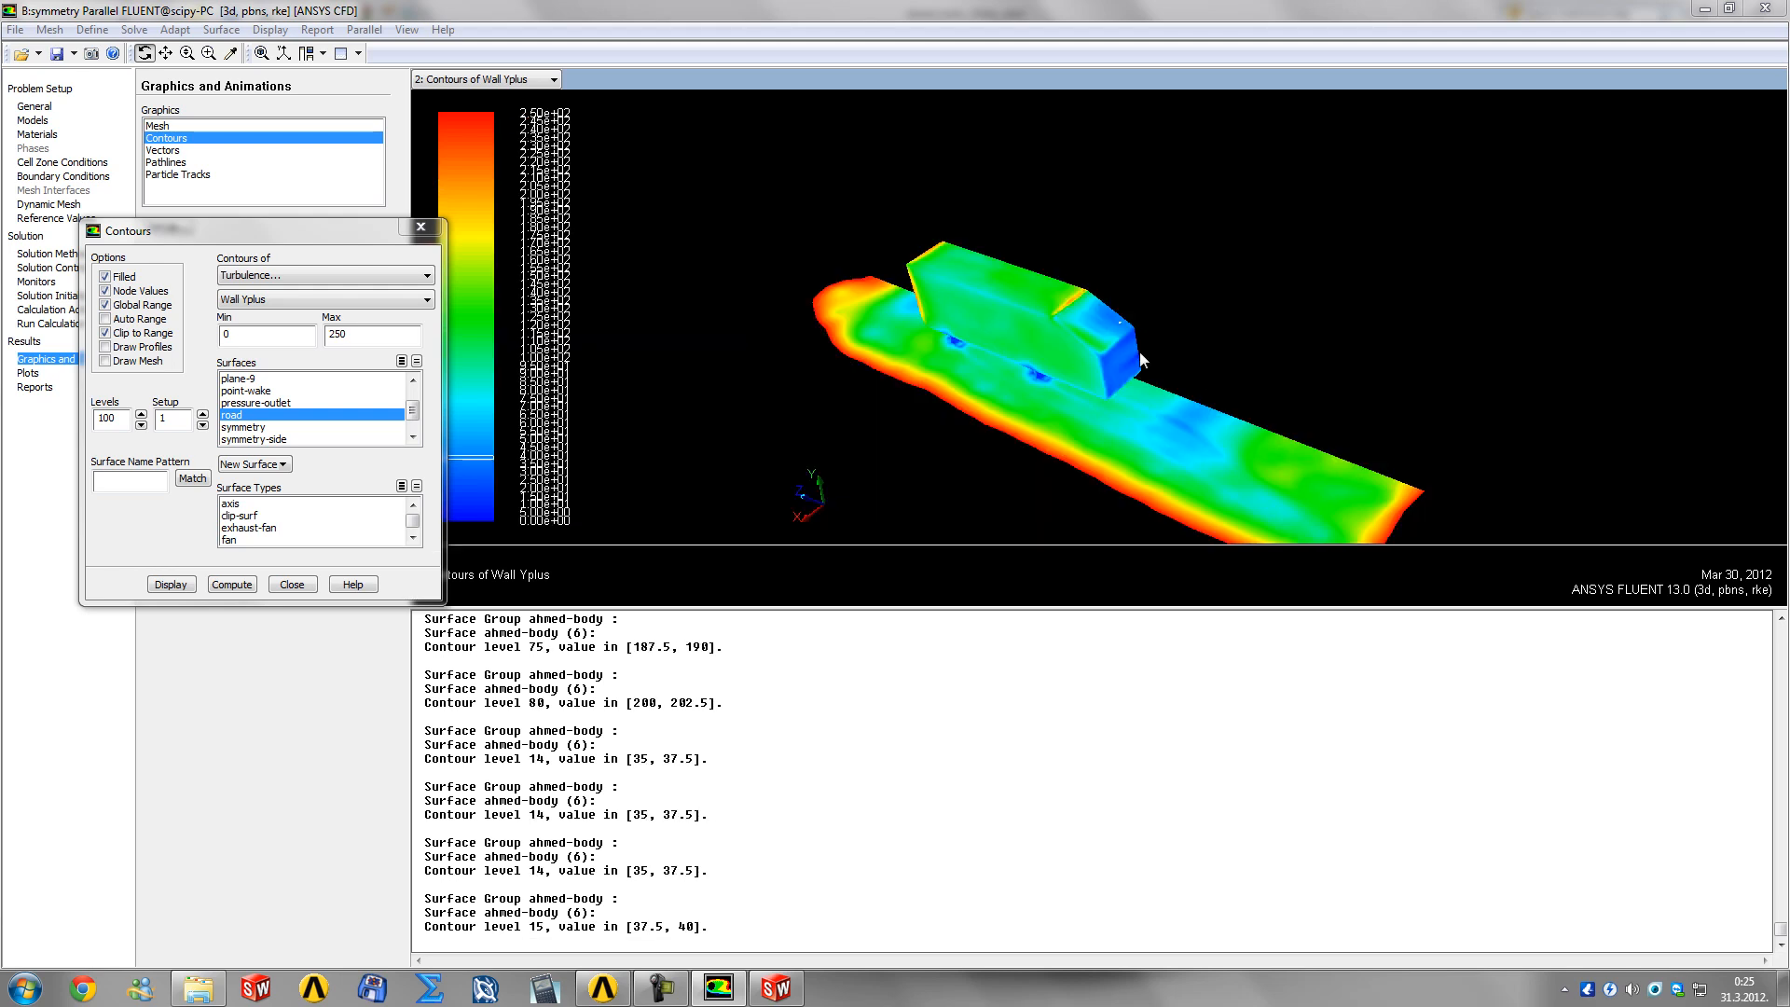
pyautogui.moveTo(1054, 294); pyautogui.dragTo(1172, 383, button='middle')
pyautogui.rightClick(1058, 392)
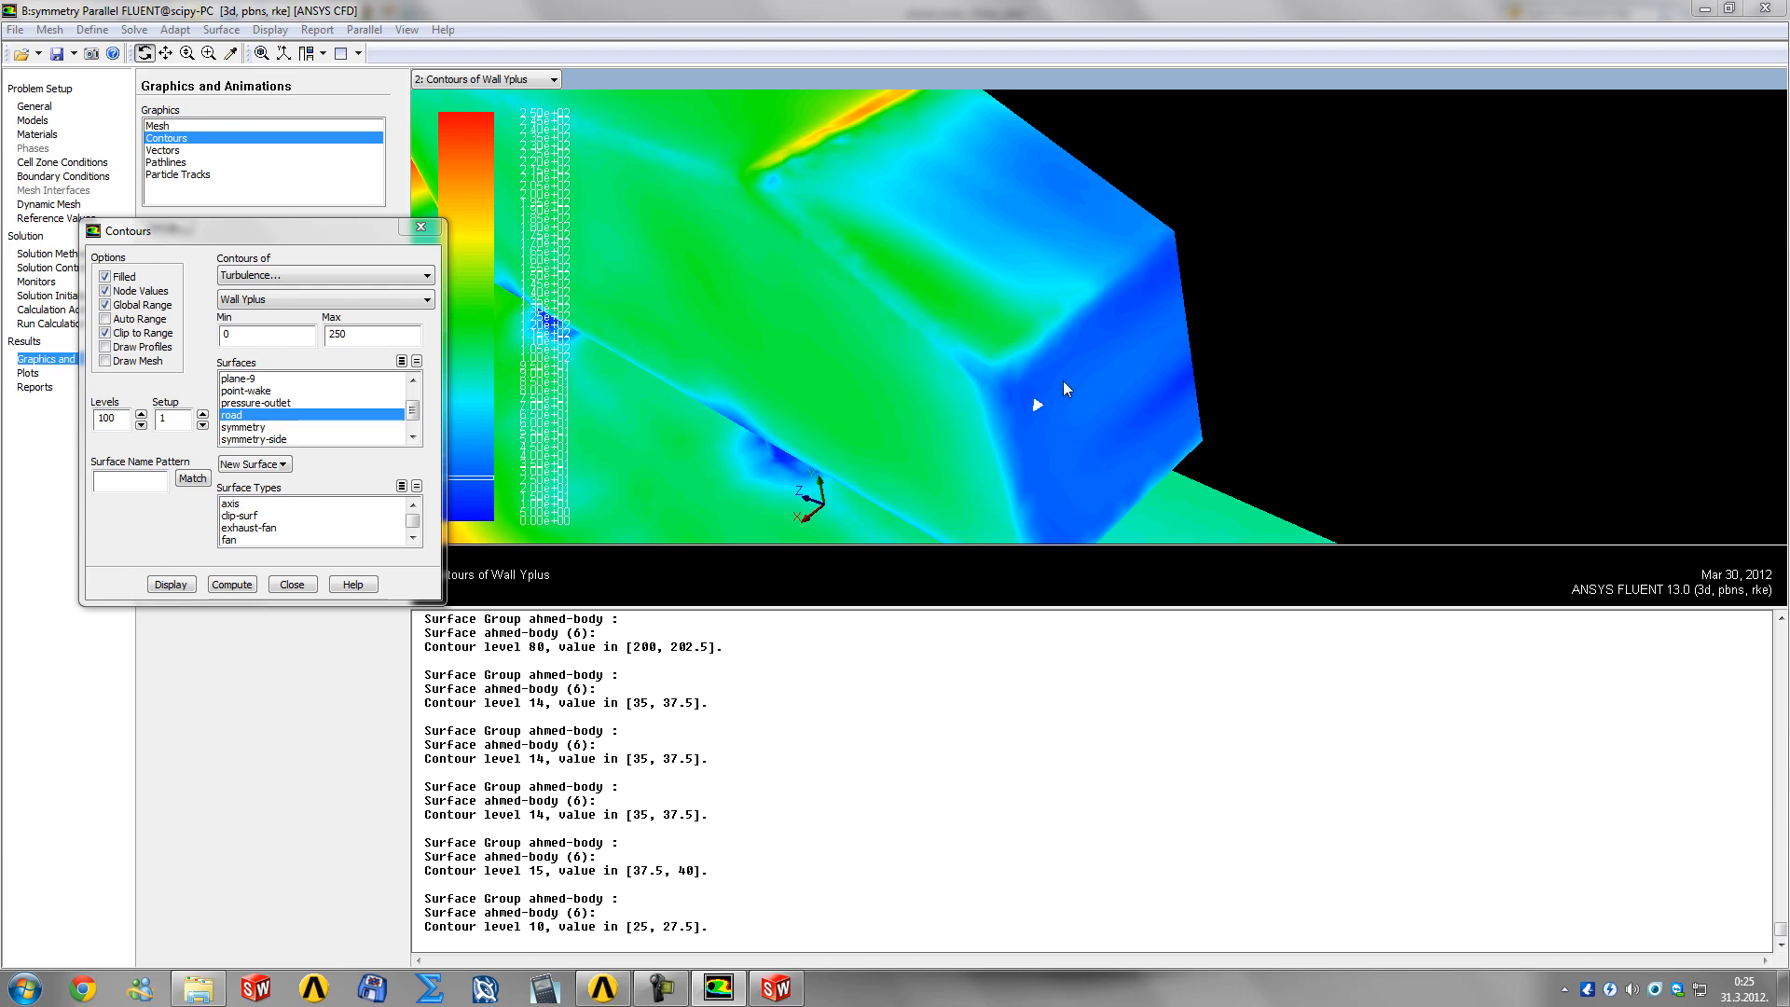
pyautogui.rightClick(1063, 373)
pyautogui.rightClick(1072, 366)
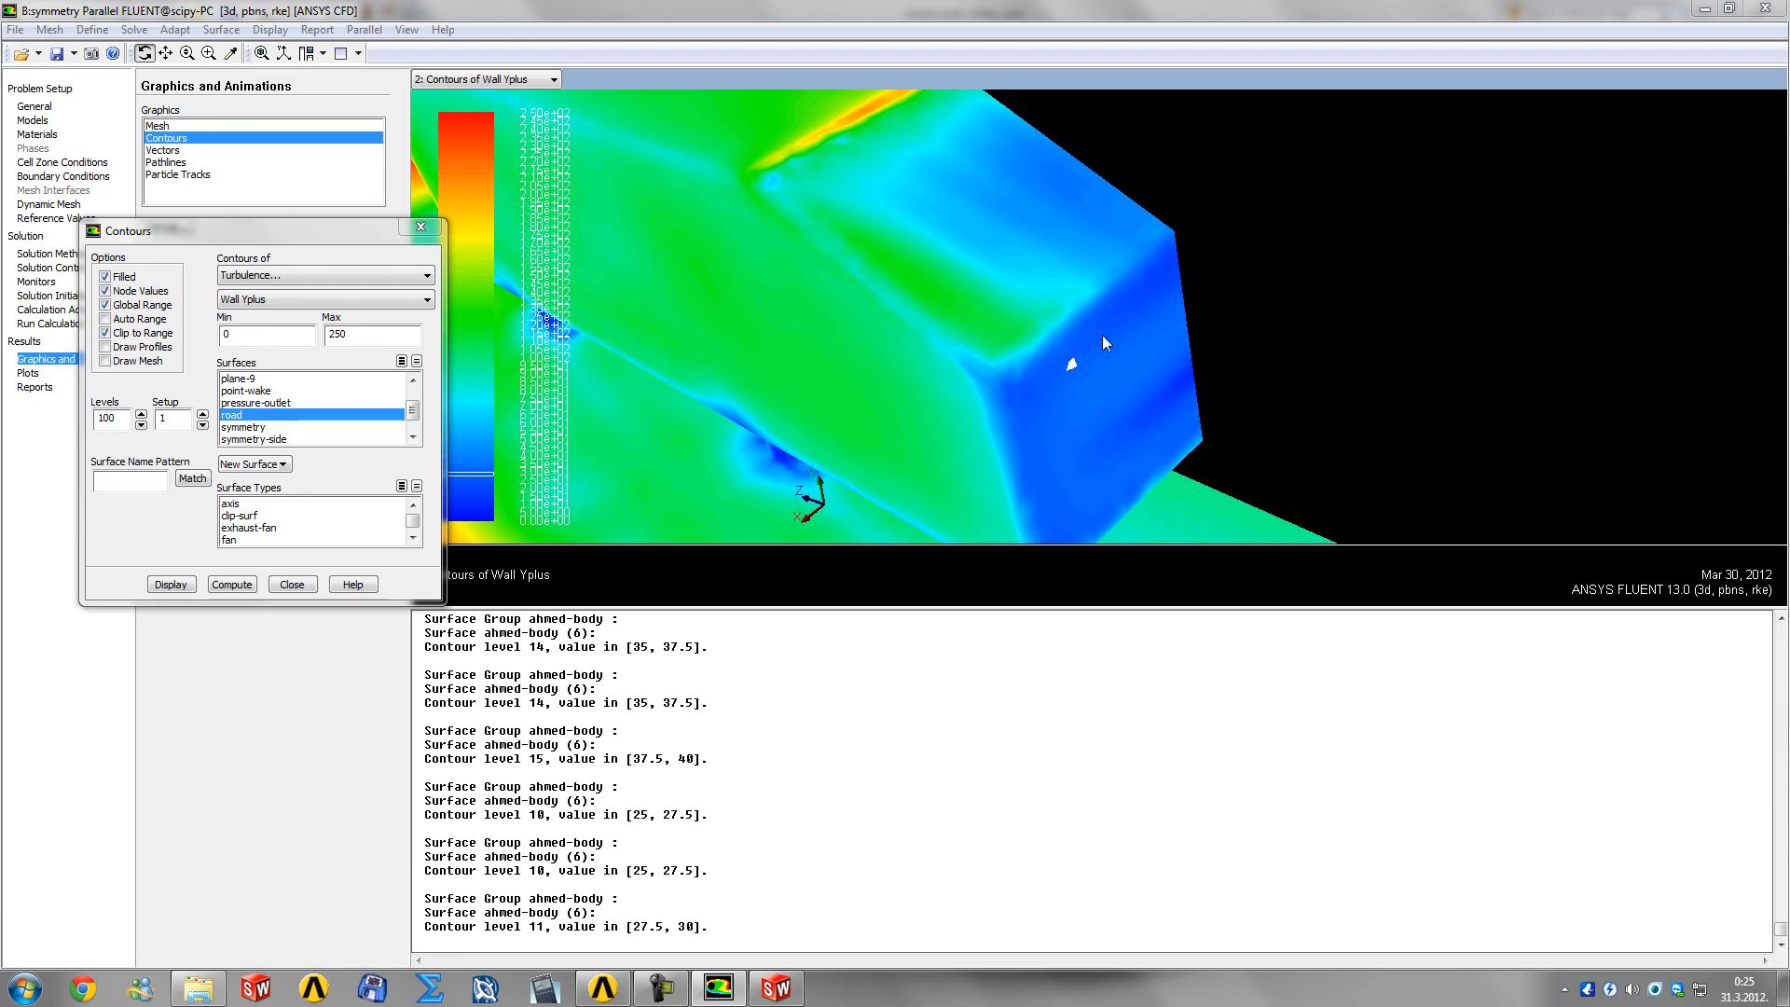
pyautogui.rightClick(1102, 335)
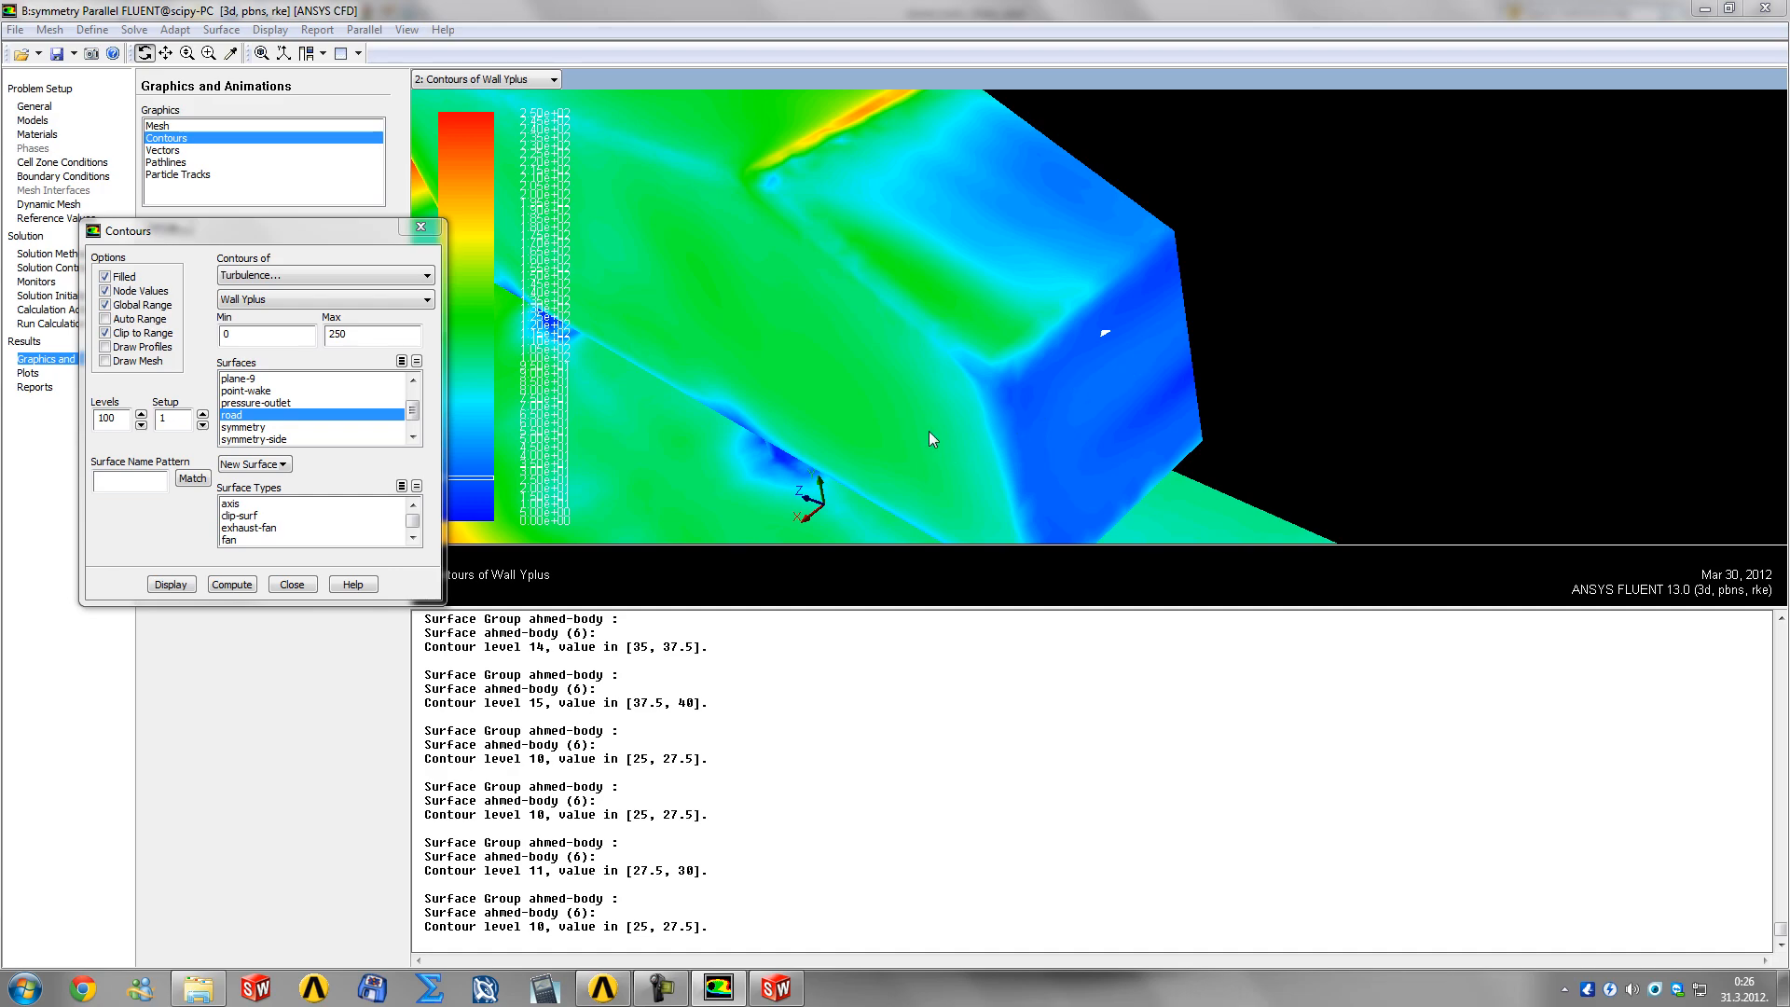
# Step: Examine the body's supports and road surface, and probe wall Yplus on the side wall and roof
pyautogui.moveTo(929, 431); pyautogui.dragTo(954, 417)
pyautogui.moveTo(847, 360); pyautogui.dragTo(802, 427, button='middle')
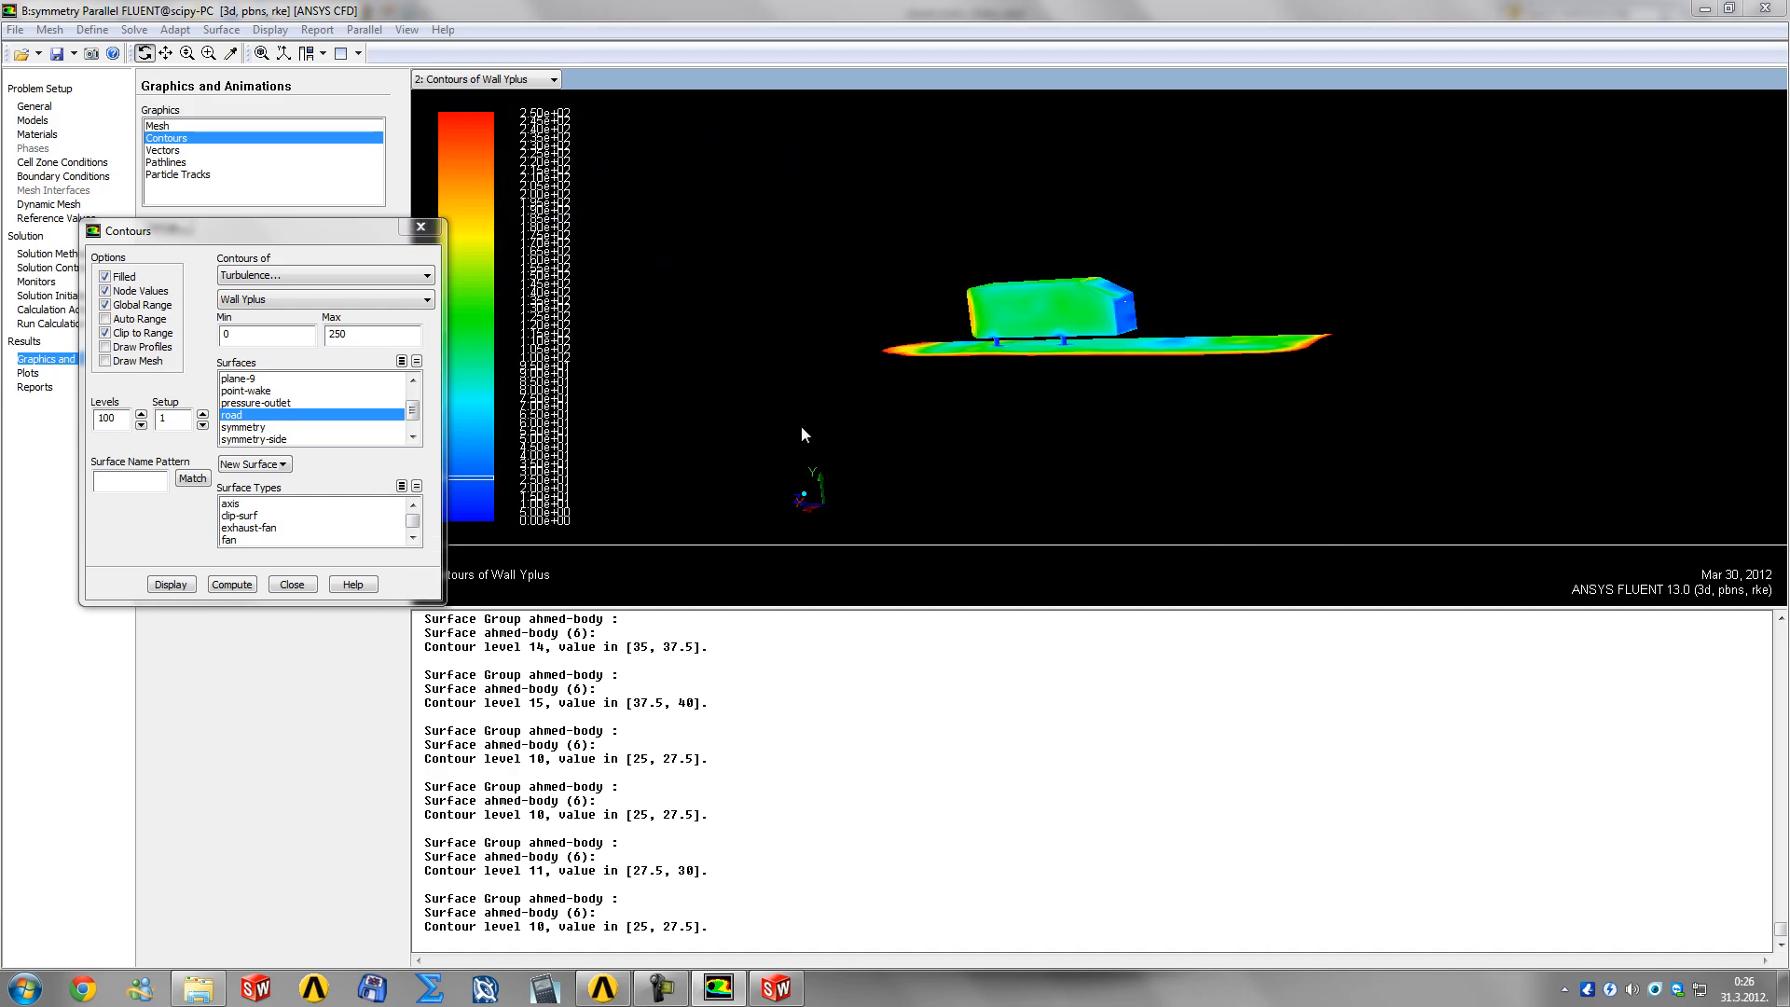
pyautogui.moveTo(975, 302); pyautogui.dragTo(1137, 386, button='middle')
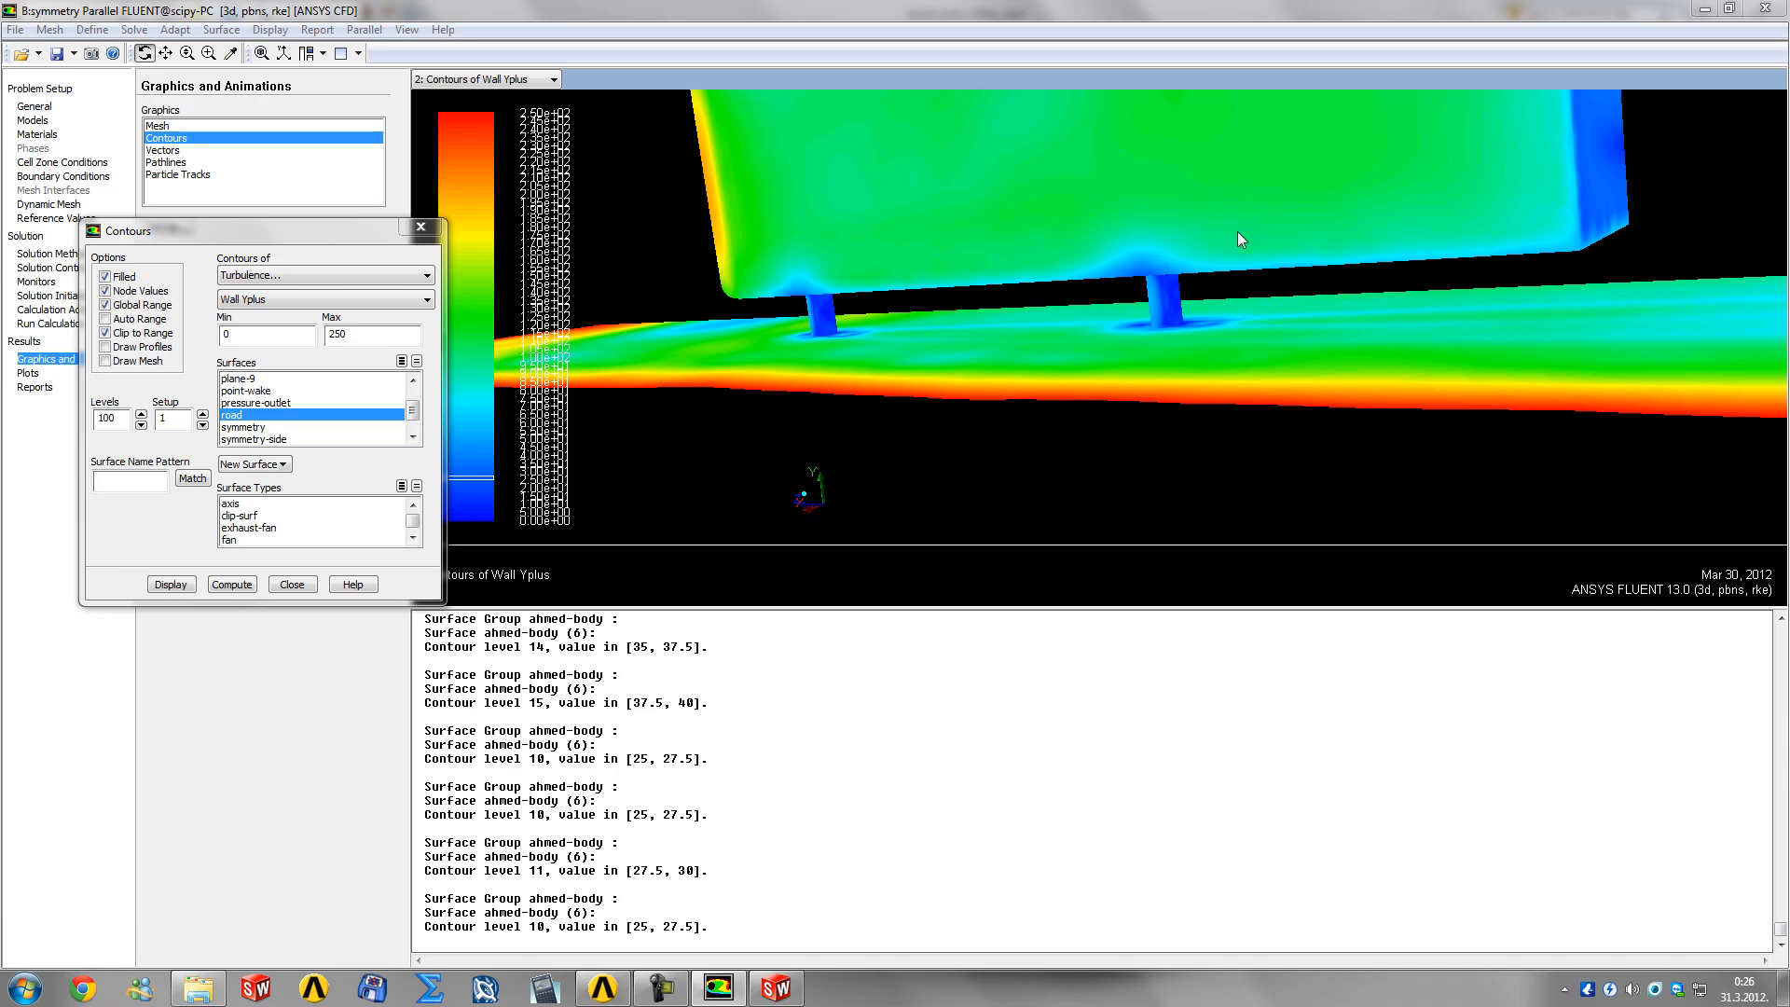
pyautogui.moveTo(1238, 231); pyautogui.dragTo(1288, 376)
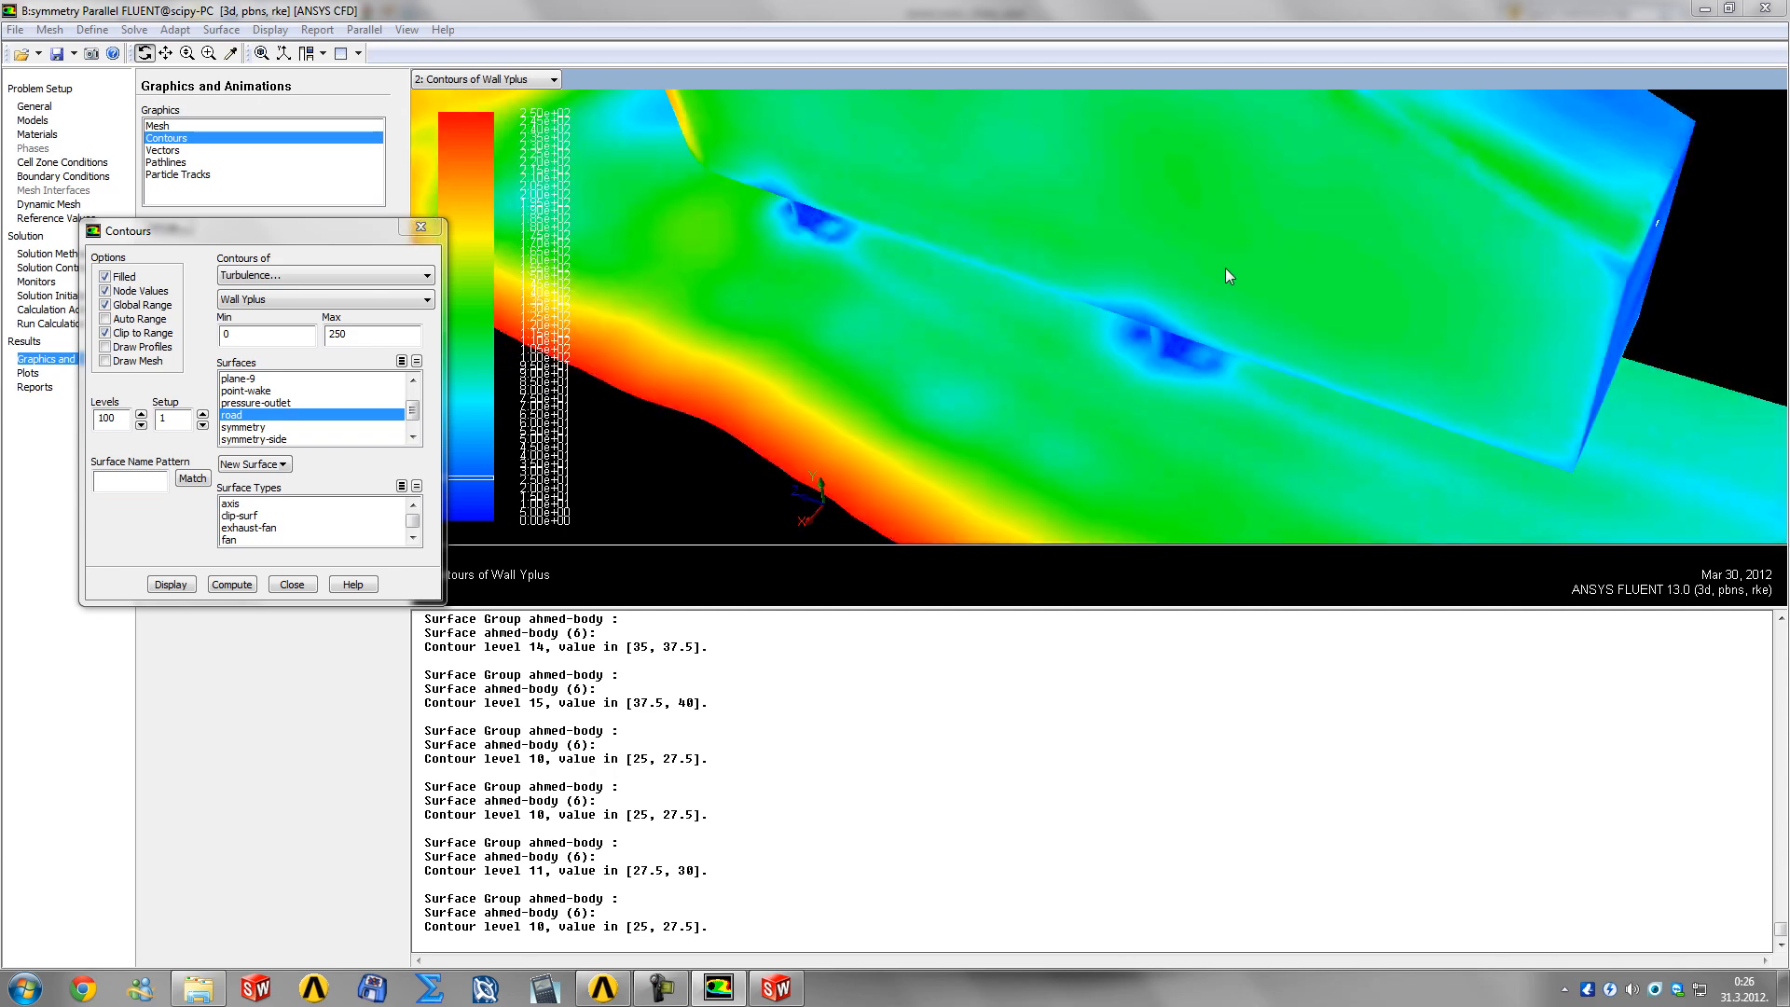
pyautogui.moveTo(1225, 266); pyautogui.dragTo(1148, 291, button='middle')
pyautogui.moveTo(976, 215); pyautogui.dragTo(1200, 336, button='middle')
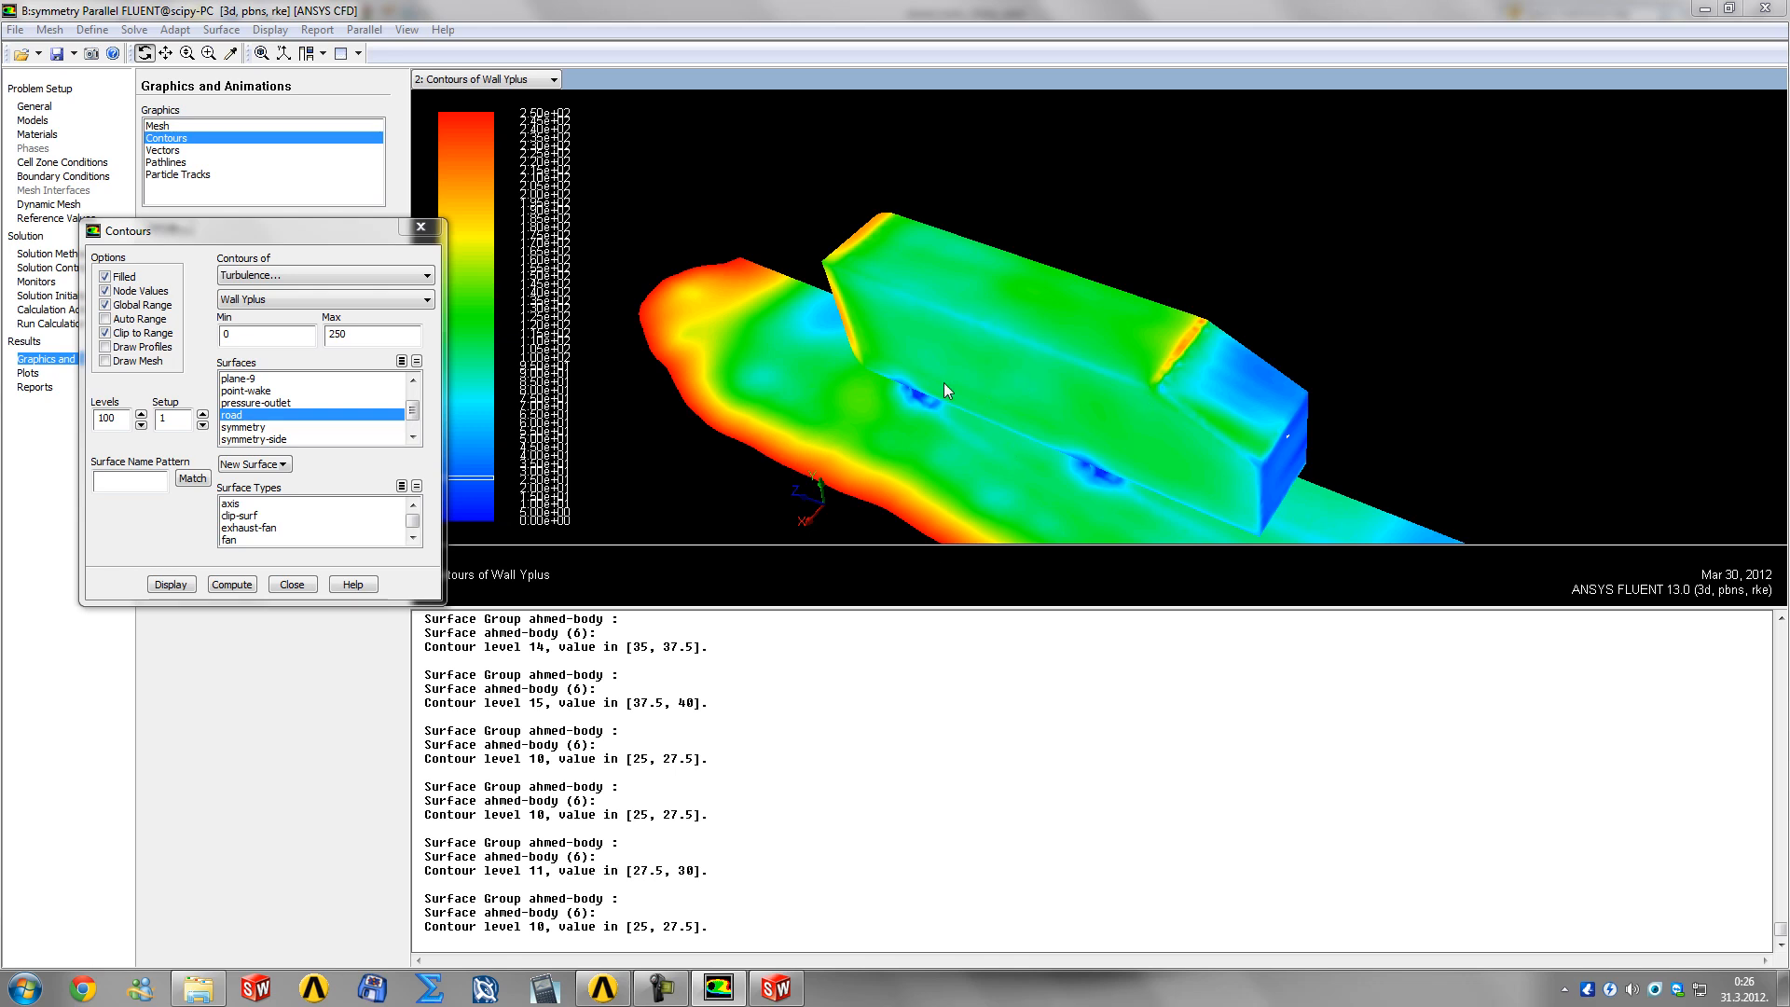
pyautogui.rightClick(909, 343)
pyautogui.rightClick(919, 270)
pyautogui.rightClick(1043, 313)
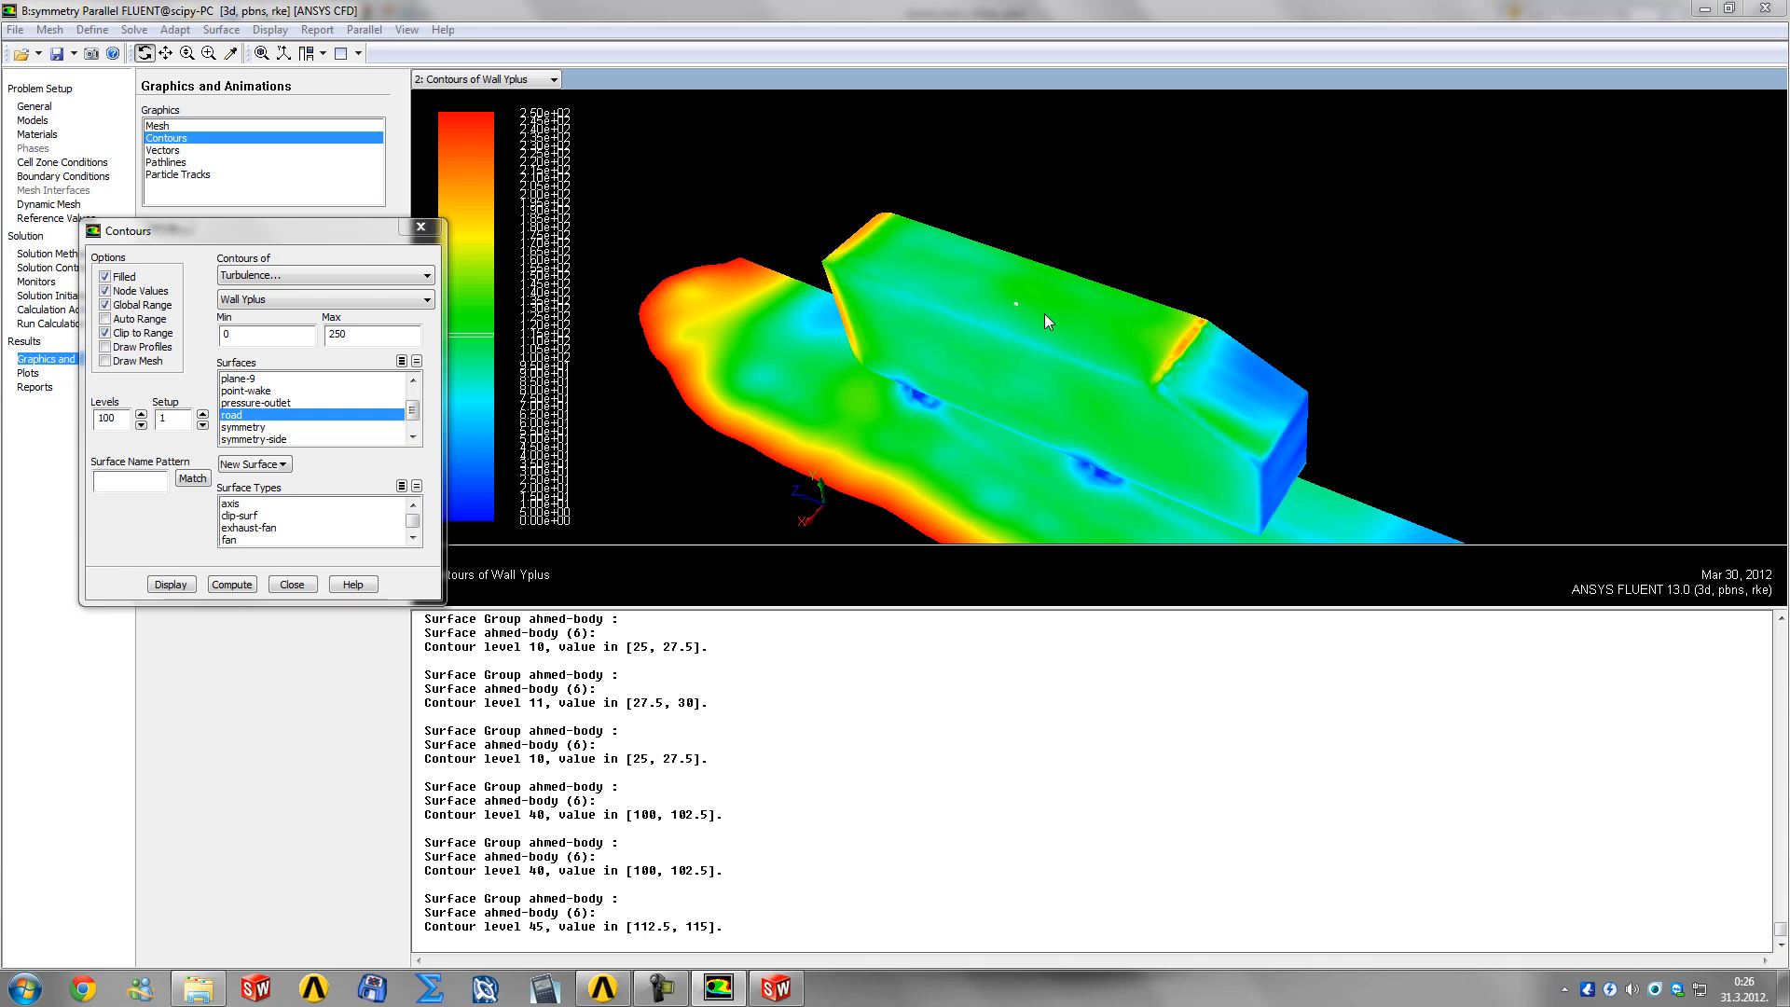
pyautogui.rightClick(1063, 324)
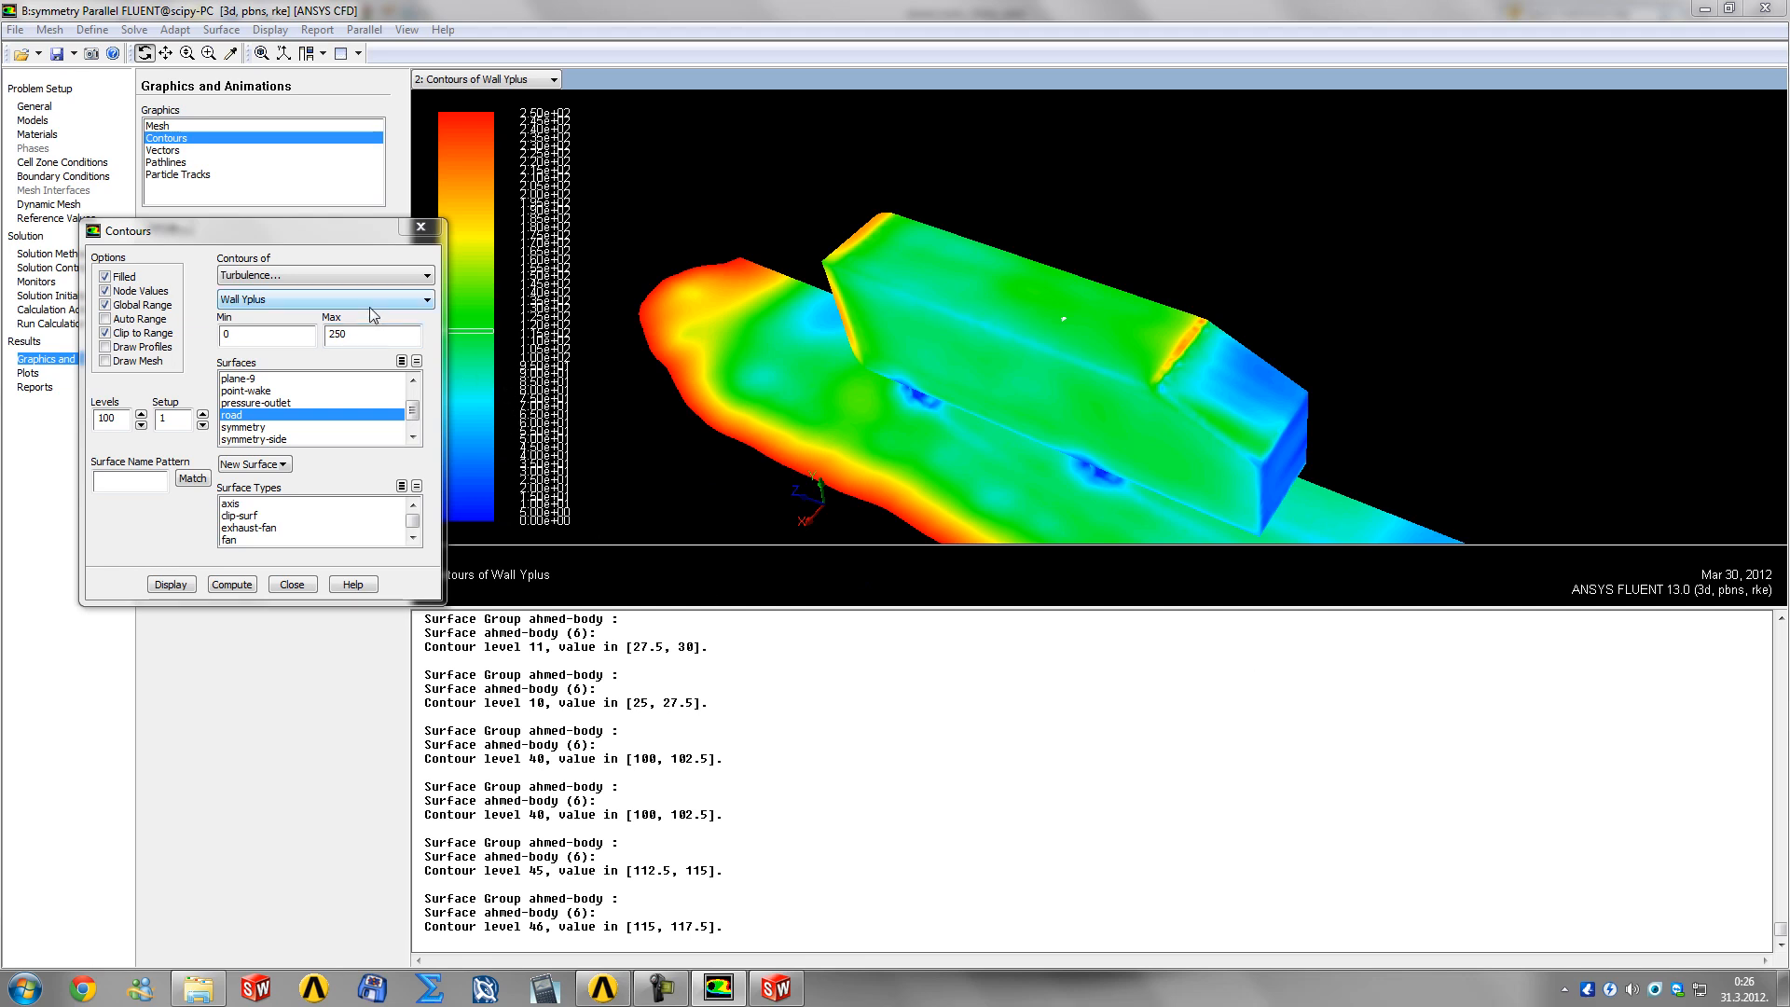
# Step: Display filled contours of Pressure Coefficient on the ahmed-body surface only, leaving out the road
pyautogui.click(341, 300)
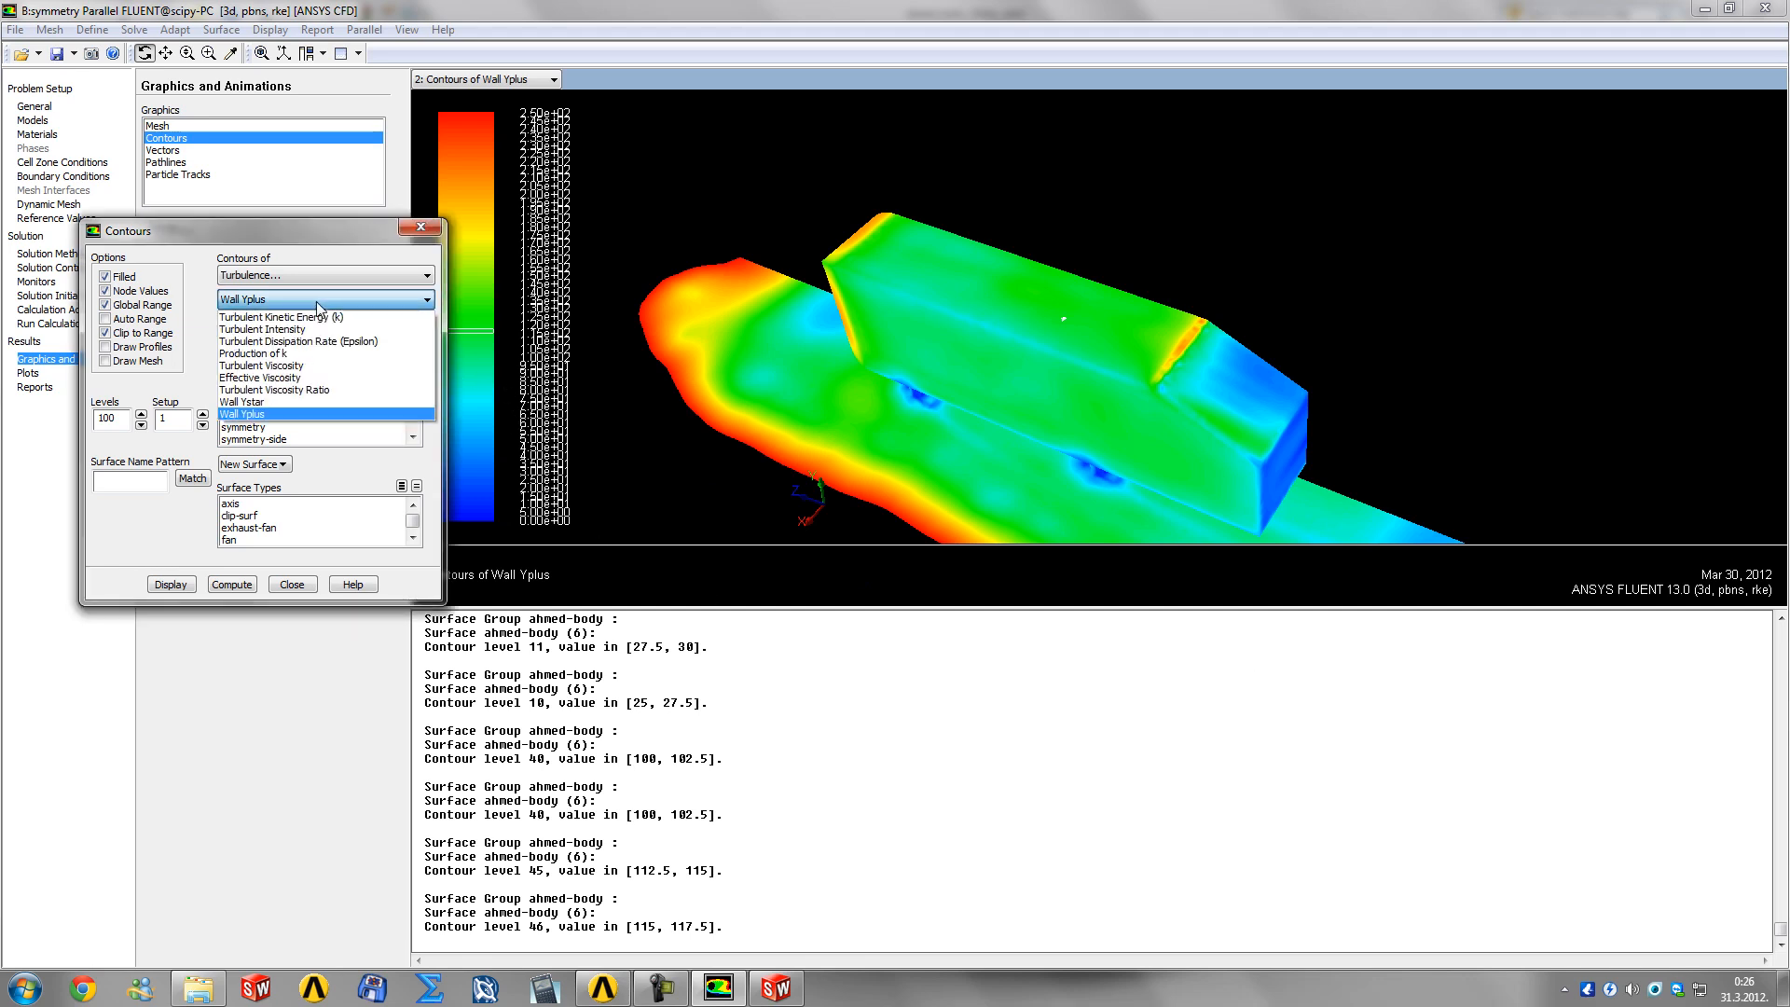
pyautogui.click(316, 300)
pyautogui.click(279, 275)
pyautogui.click(276, 292)
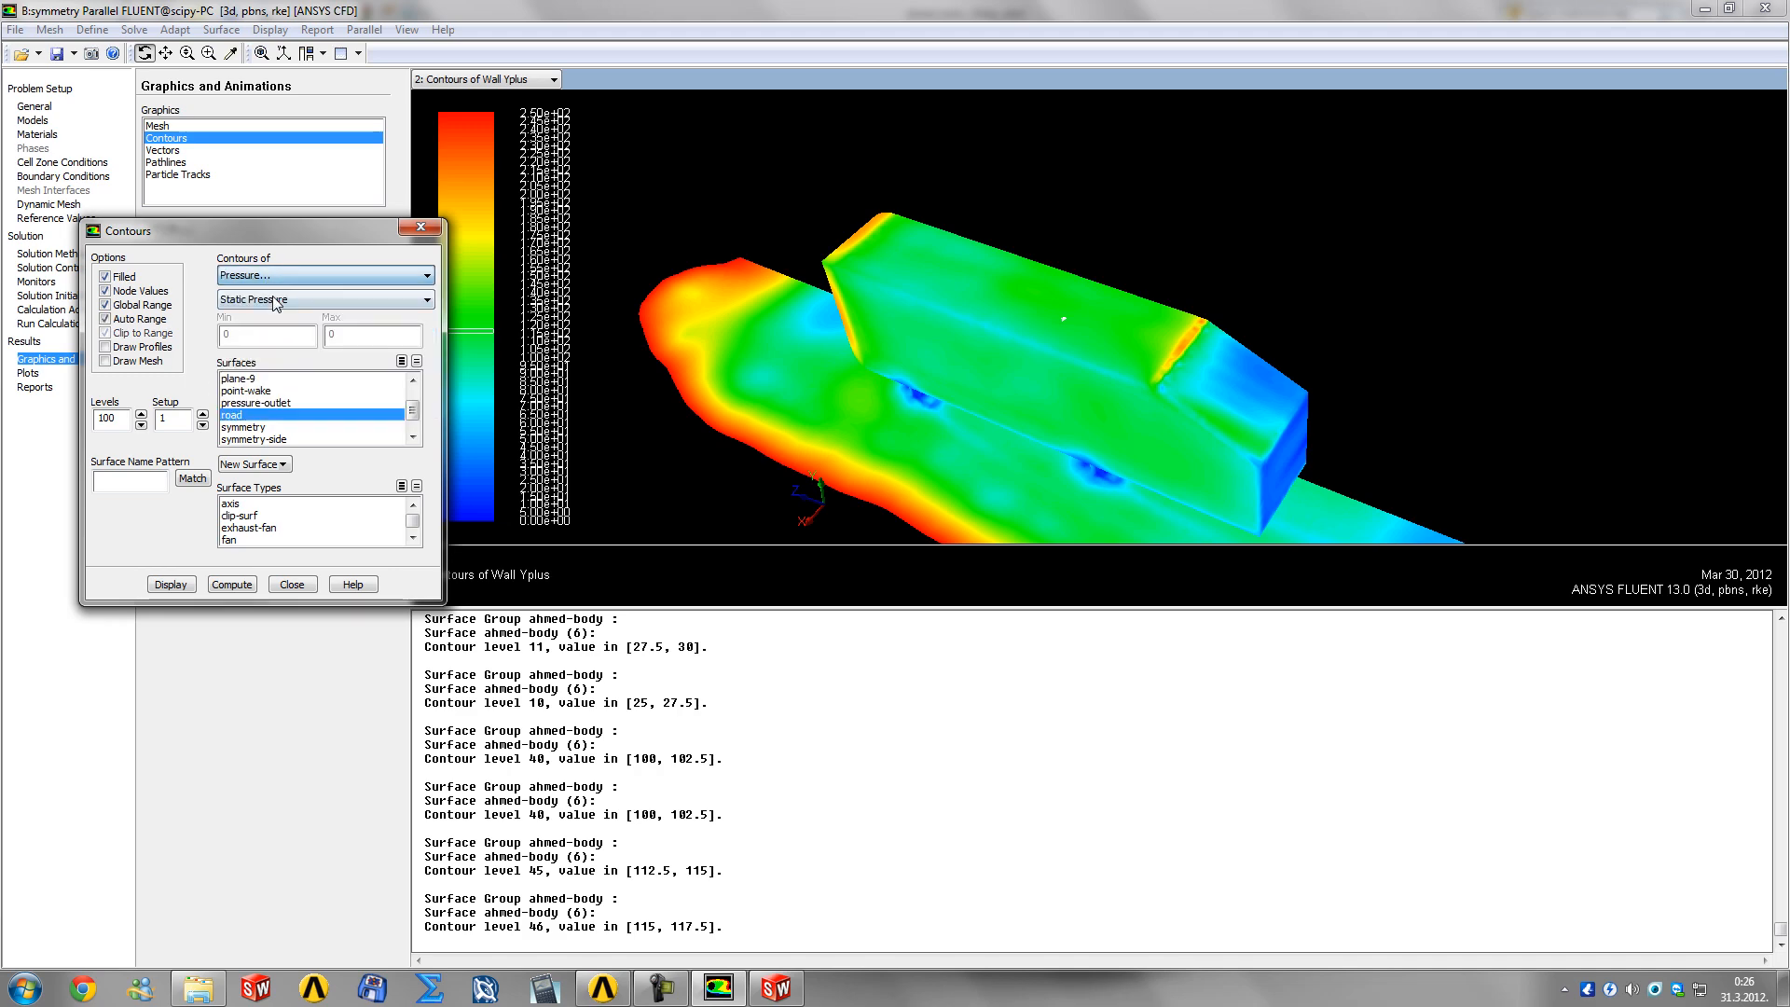
pyautogui.click(269, 300)
pyautogui.click(274, 325)
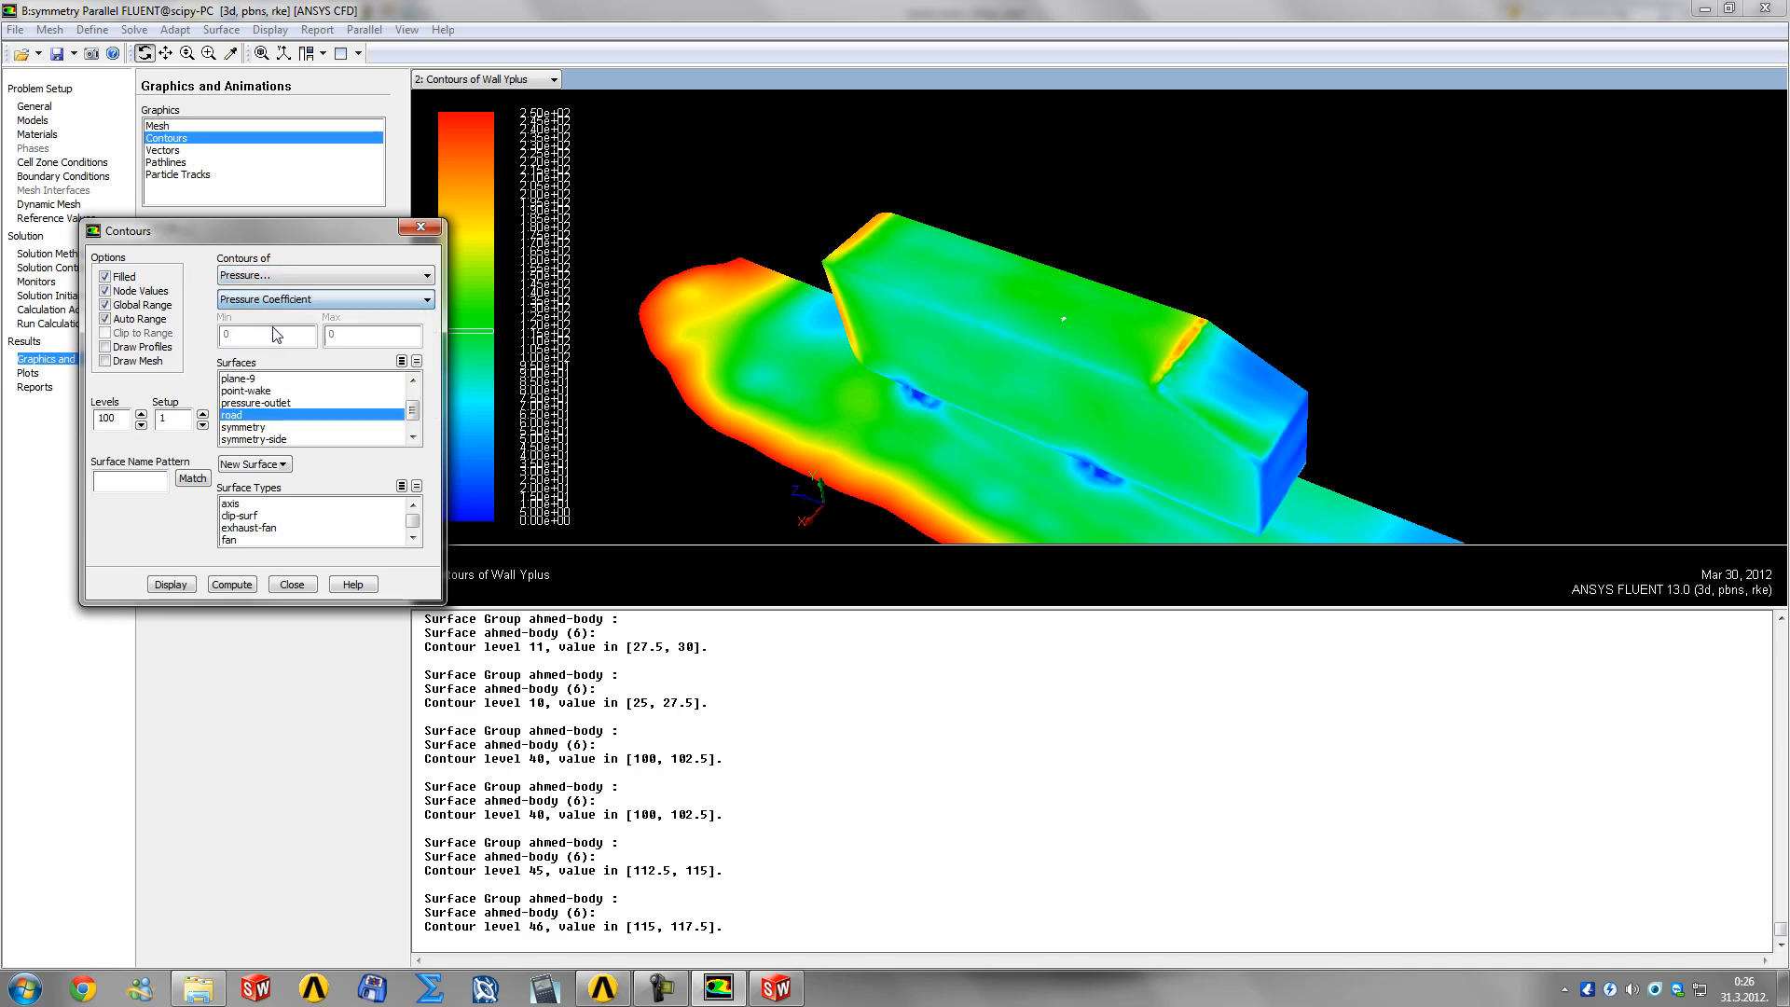
pyautogui.moveTo(1044, 450)
pyautogui.mouseDown()
pyautogui.moveTo(1320, 447)
pyautogui.moveTo(1163, 450)
pyautogui.mouseUp()
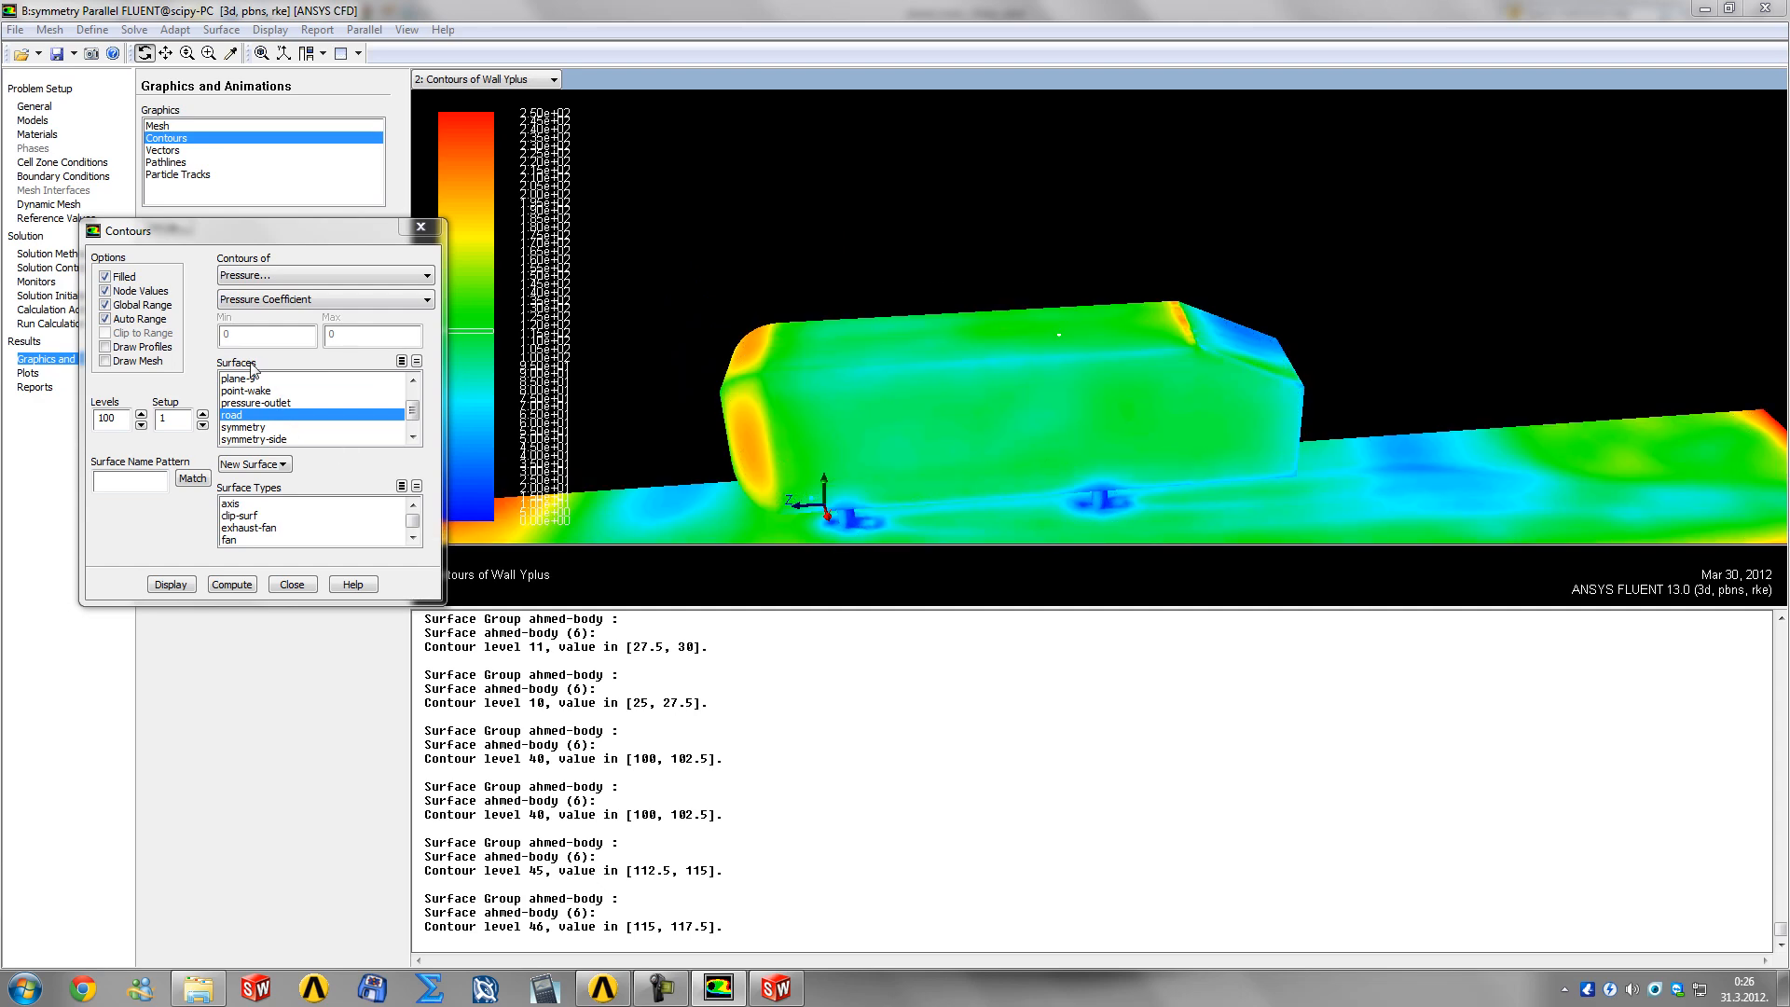
pyautogui.click(253, 415)
pyautogui.moveTo(411, 414); pyautogui.dragTo(416, 378)
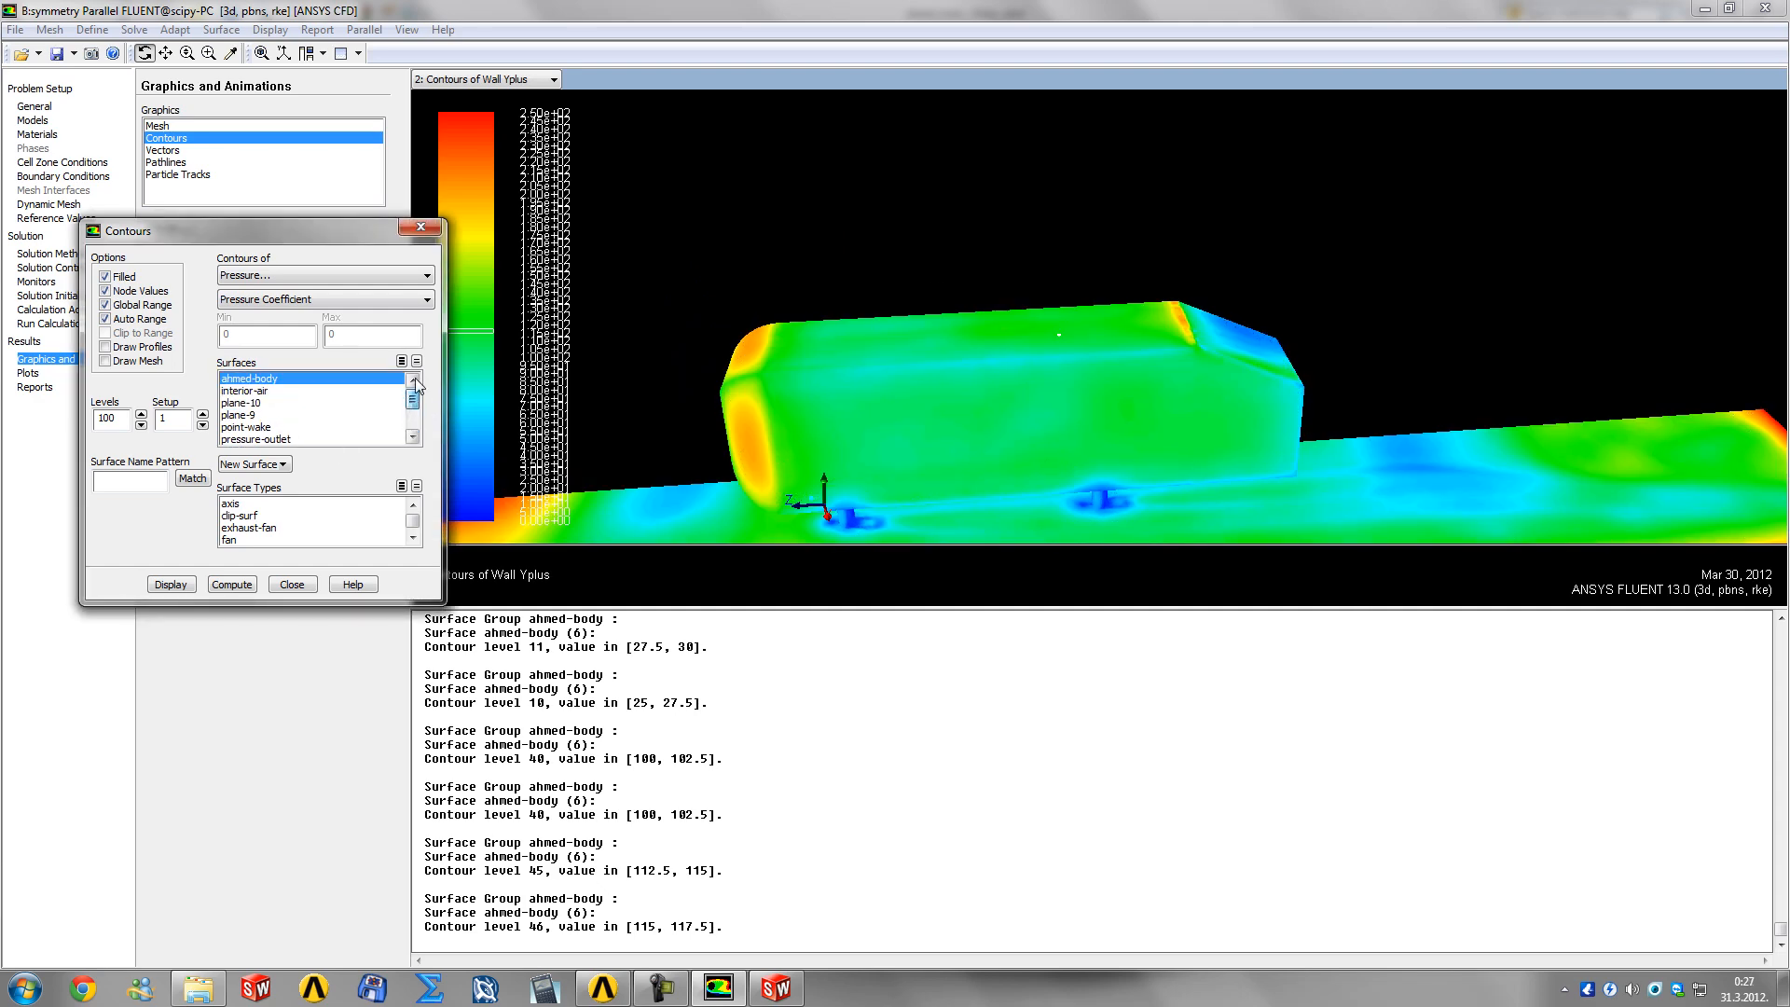
pyautogui.click(171, 585)
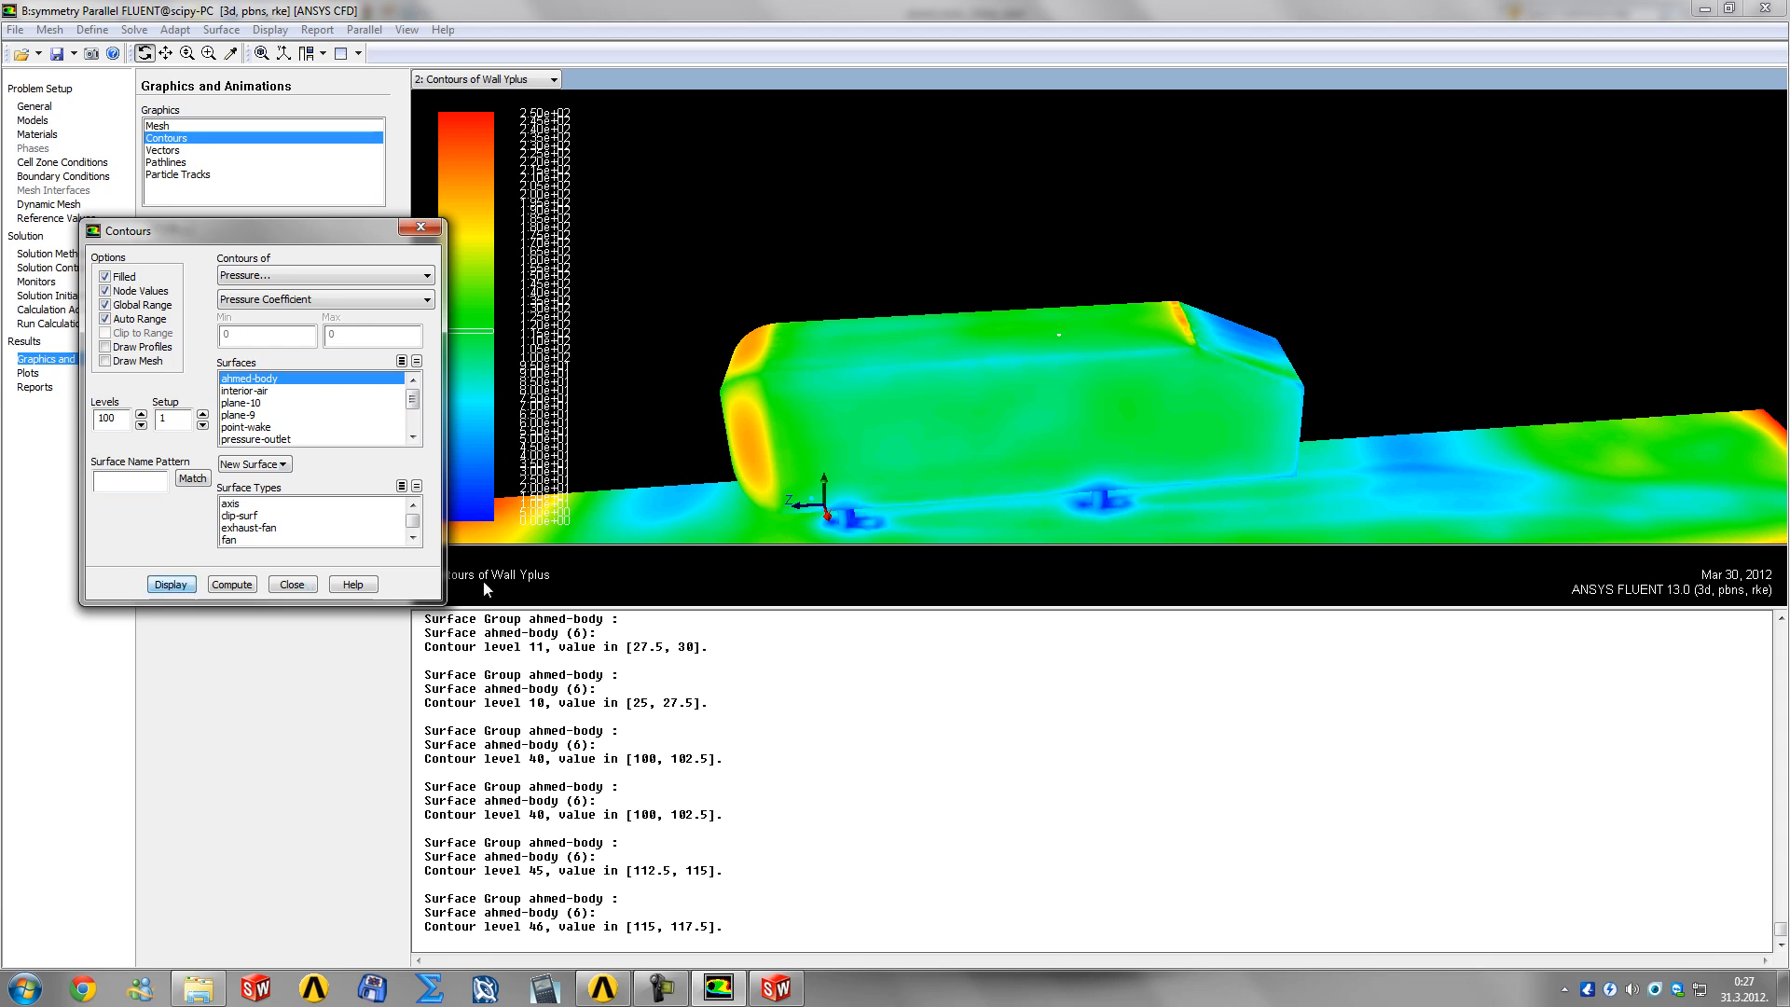
# Step: Probe the pressure coefficient in the red region on the Ahmed body's front face
pyautogui.moveTo(848, 461); pyautogui.dragTo(1182, 455)
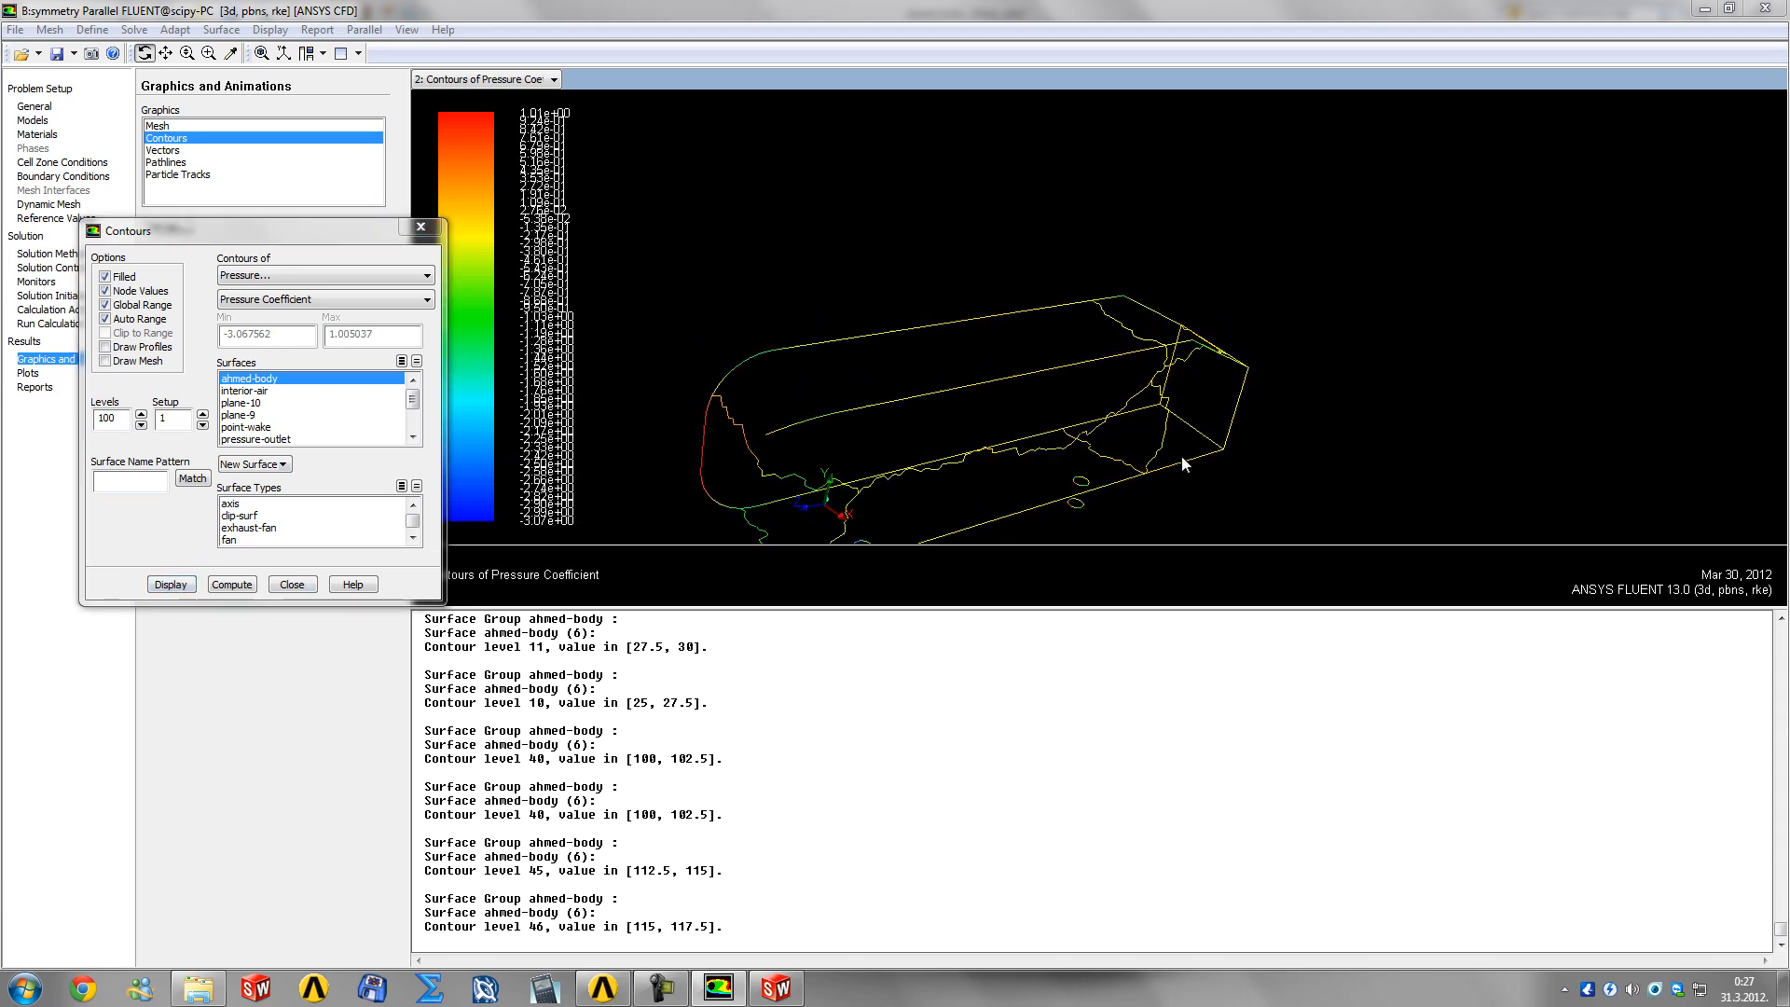
pyautogui.moveTo(1181, 456); pyautogui.dragTo(953, 388, button='middle')
pyautogui.moveTo(1031, 302); pyautogui.dragTo(1193, 358, button='middle')
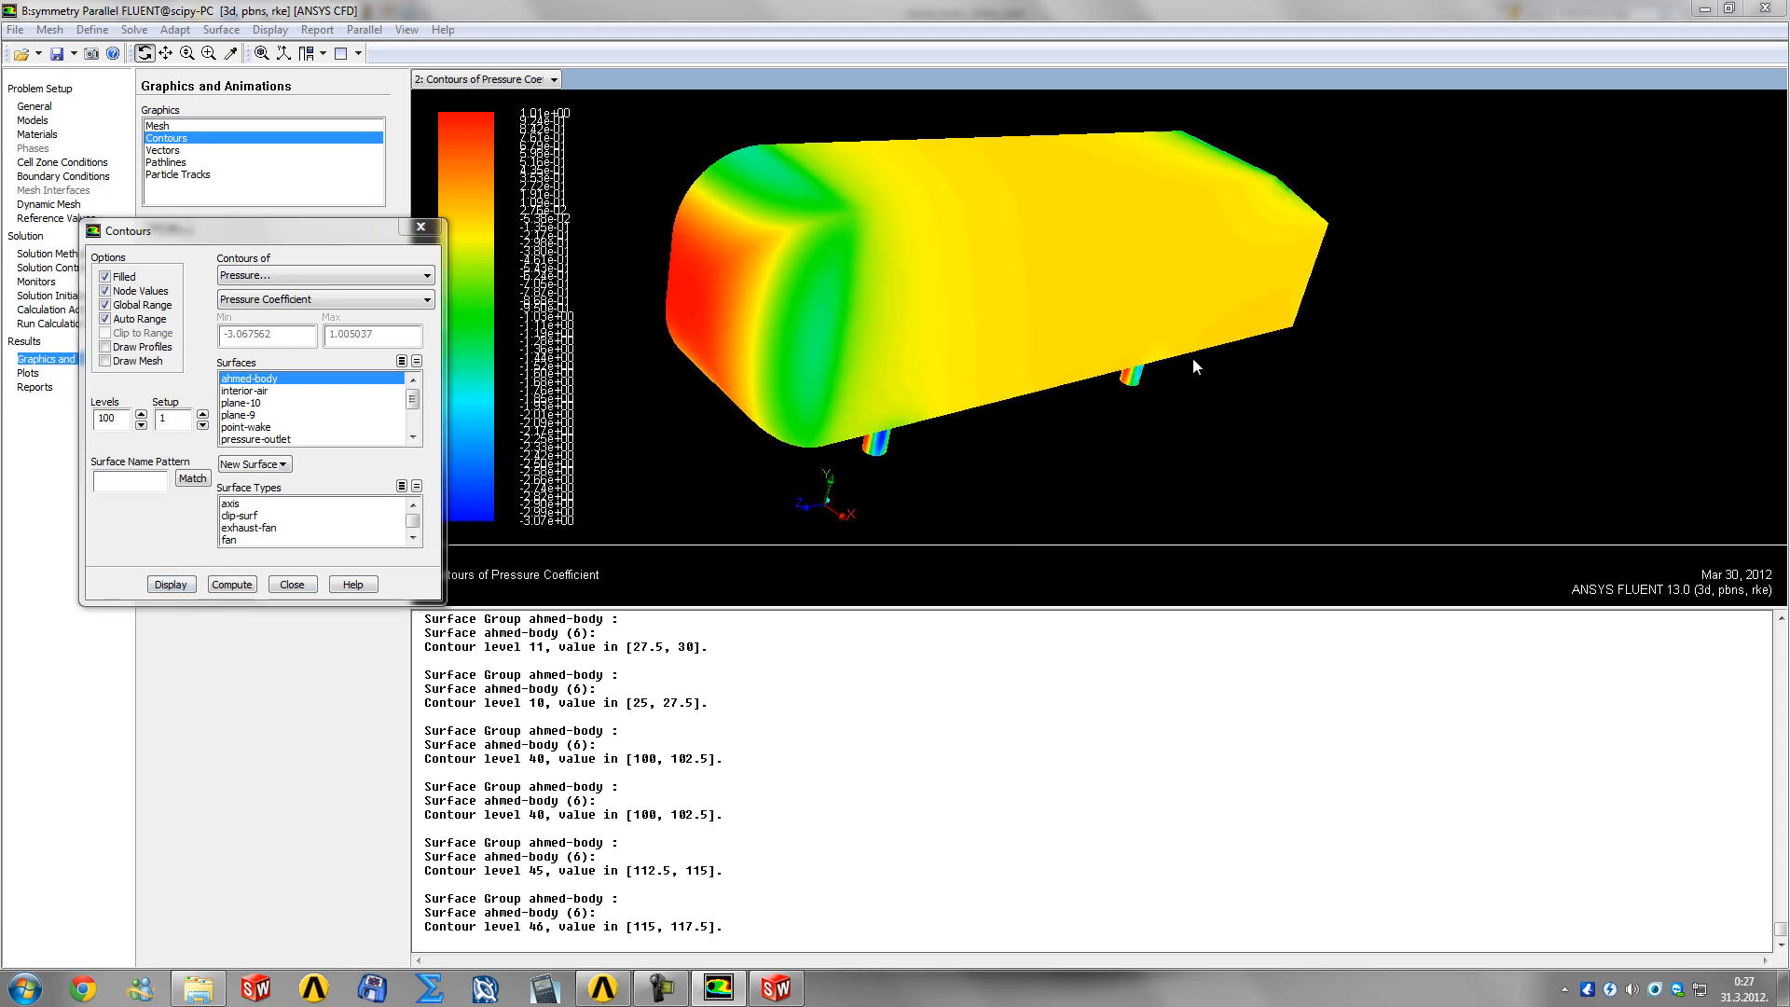
pyautogui.rightClick(693, 289)
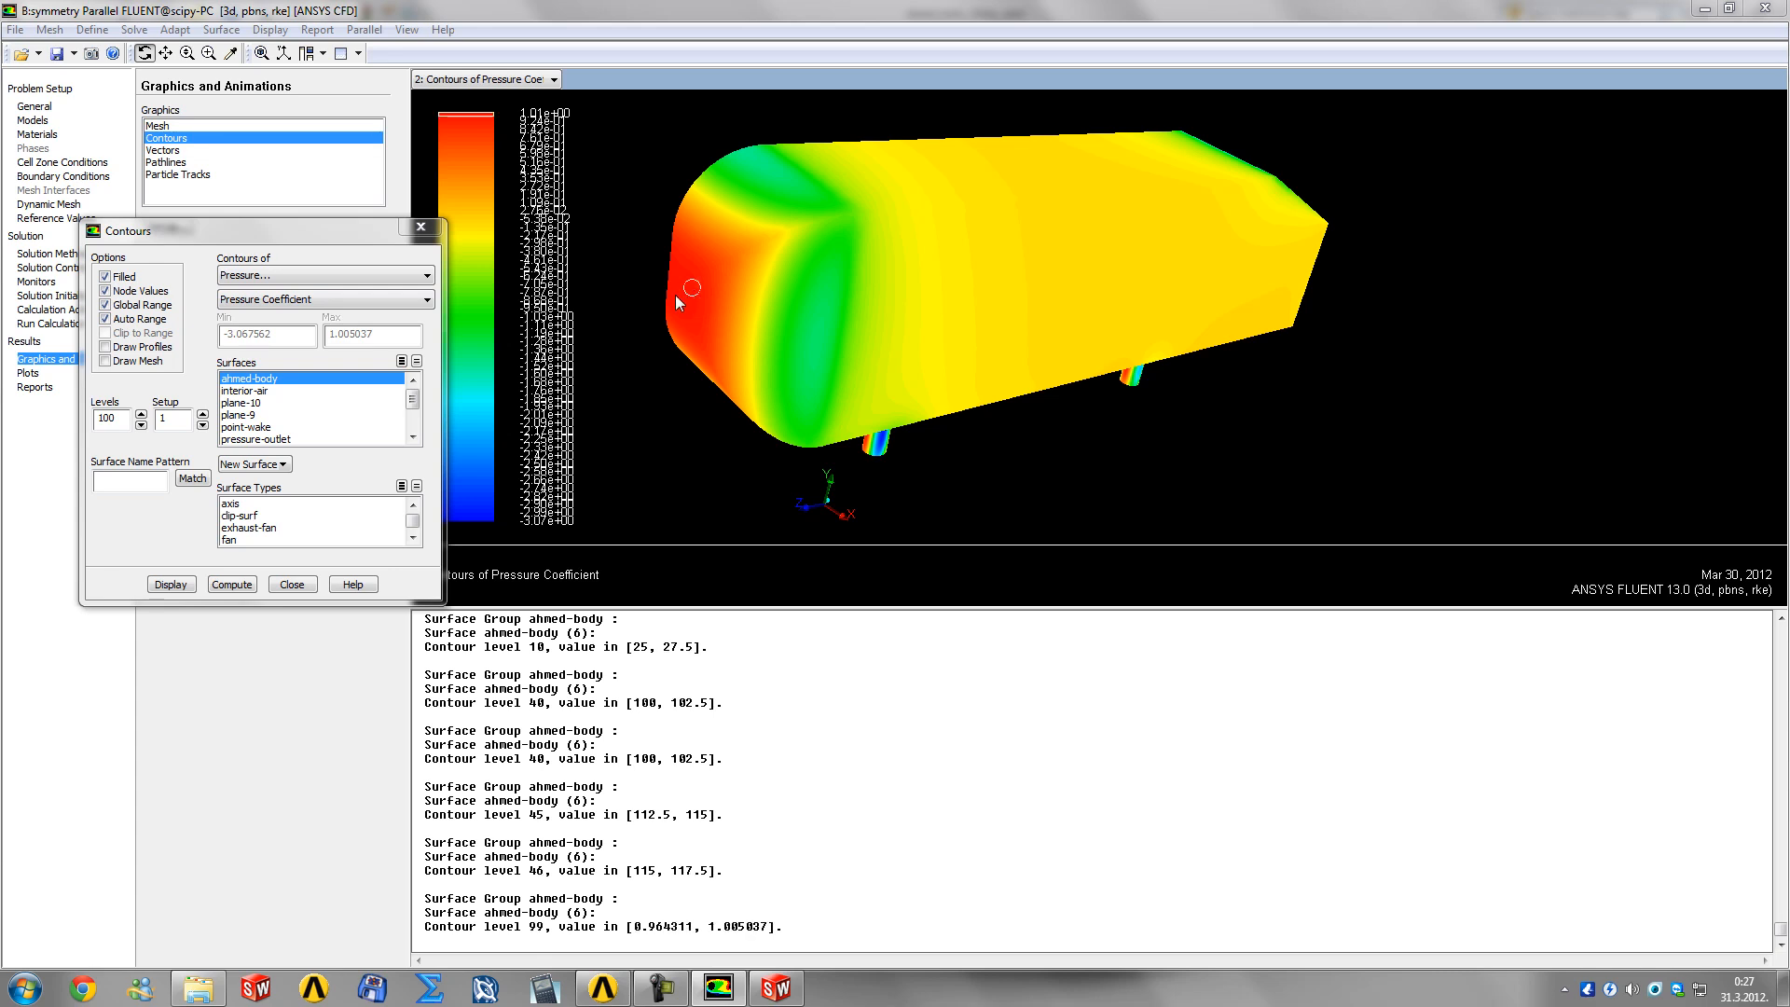
# Step: Probe the pressure coefficient again at the front face's edge and in the green region on the rounded upper front edge
pyautogui.rightClick(673, 281)
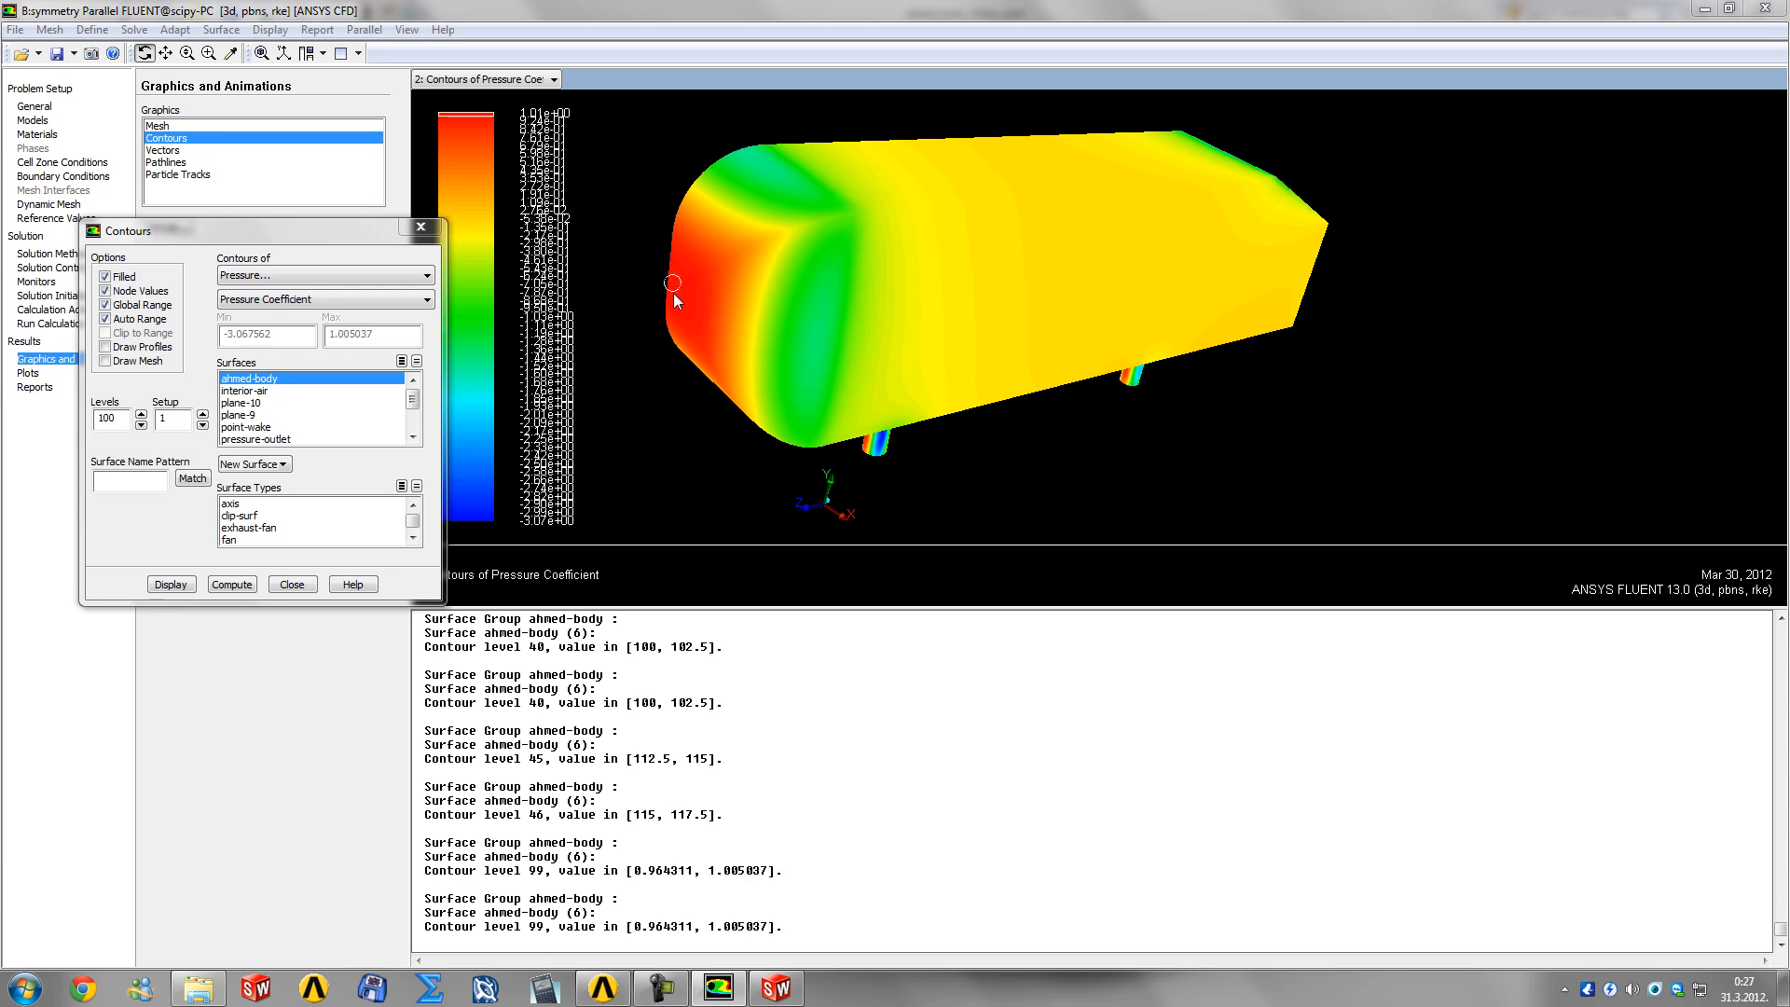
pyautogui.rightClick(671, 291)
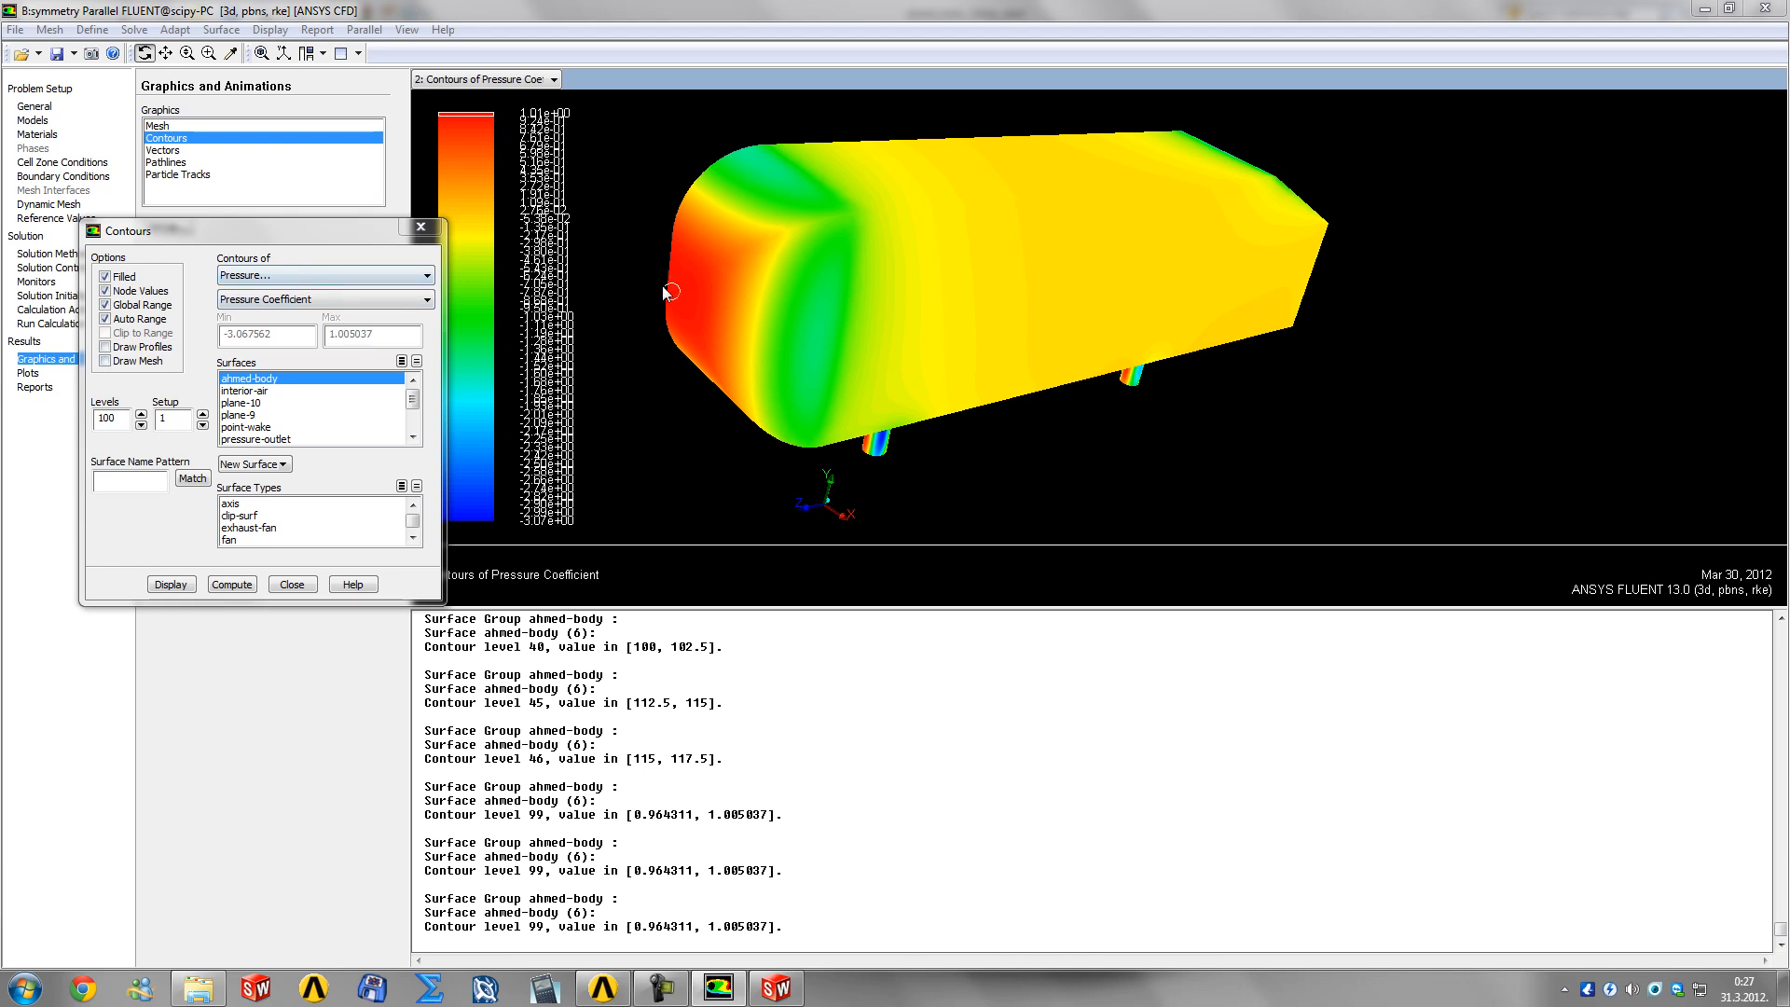
pyautogui.rightClick(757, 184)
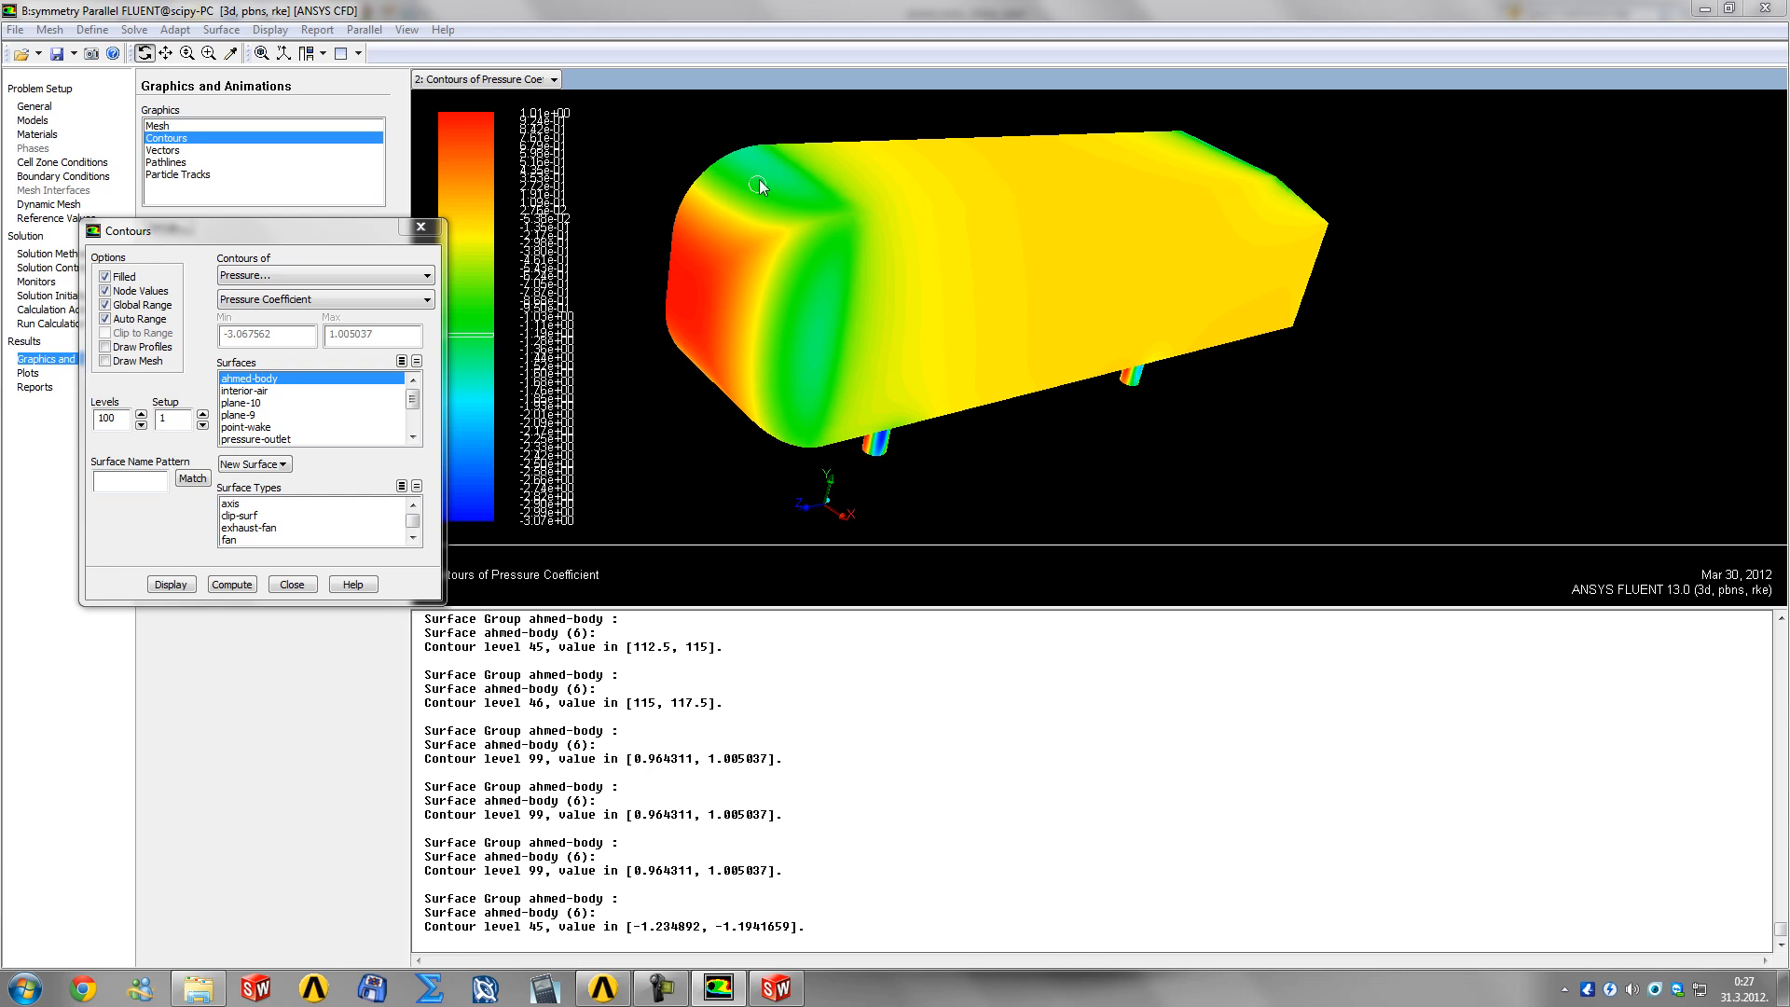
pyautogui.rightClick(762, 177)
pyautogui.rightClick(766, 175)
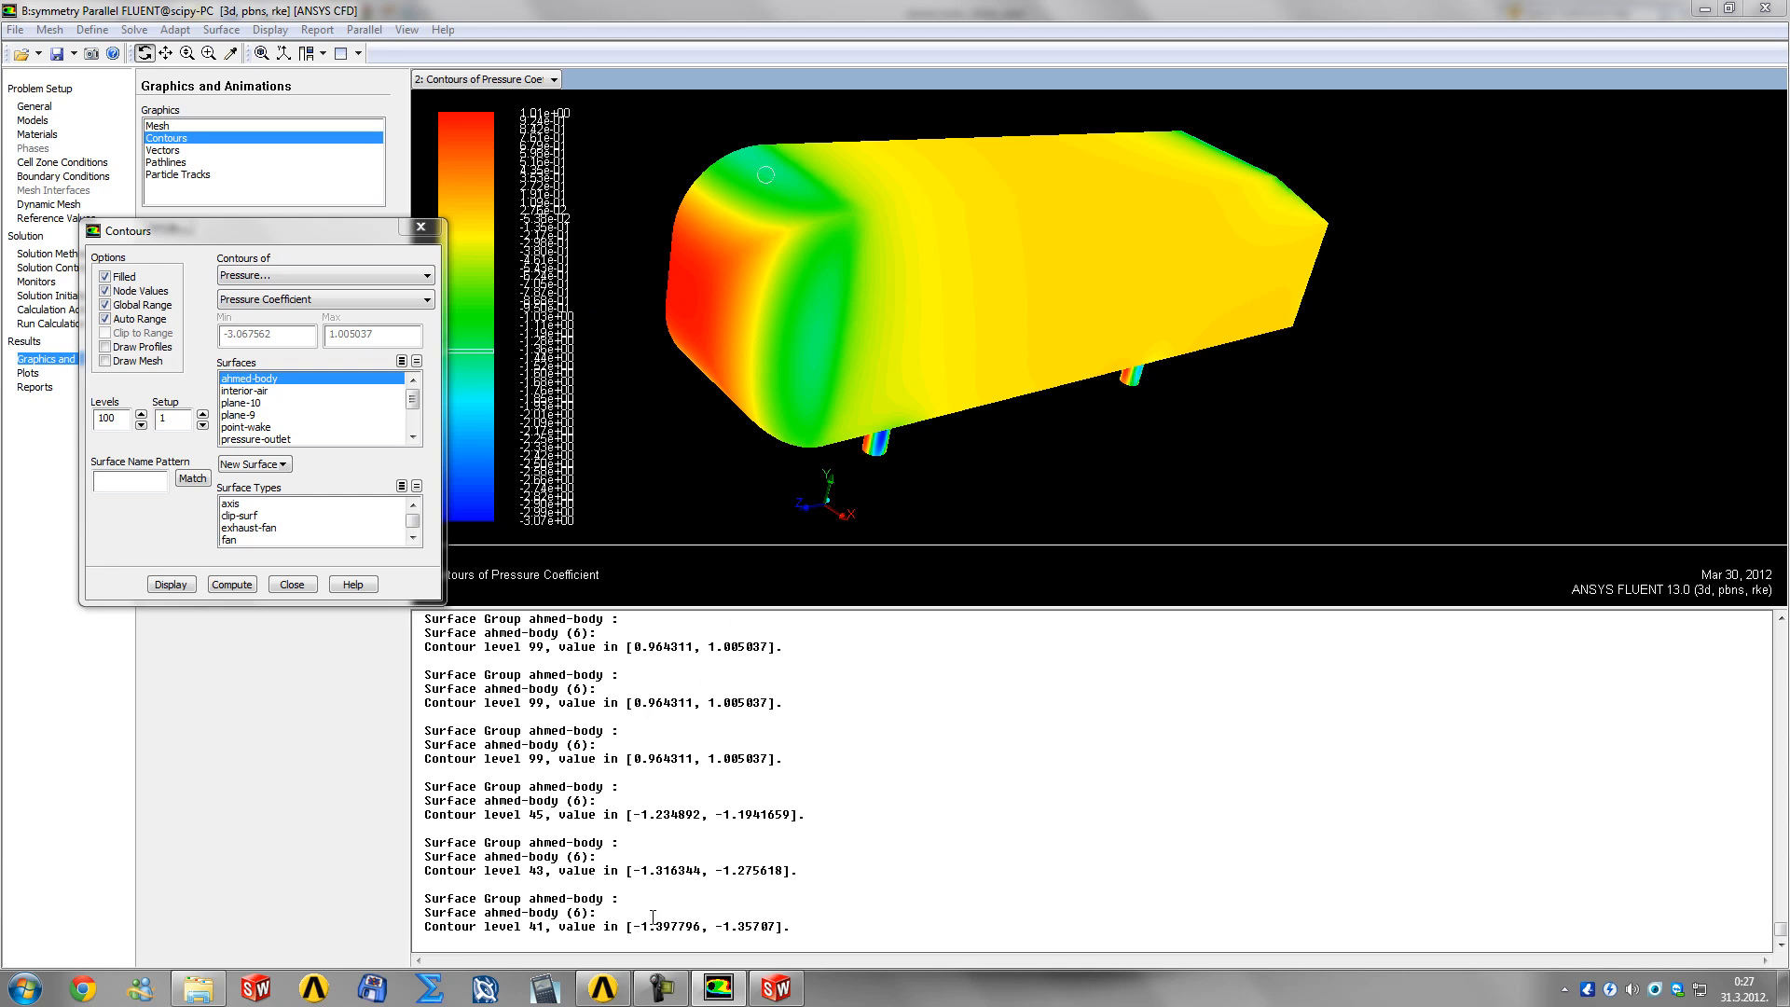
# Step: Probe the pressure coefficient on the edge between the roof and the rear slant, and close the contour settings
pyautogui.moveTo(955, 181)
pyautogui.mouseDown()
pyautogui.moveTo(1042, 209)
pyautogui.moveTo(910, 250)
pyautogui.moveTo(1182, 164)
pyautogui.mouseUp()
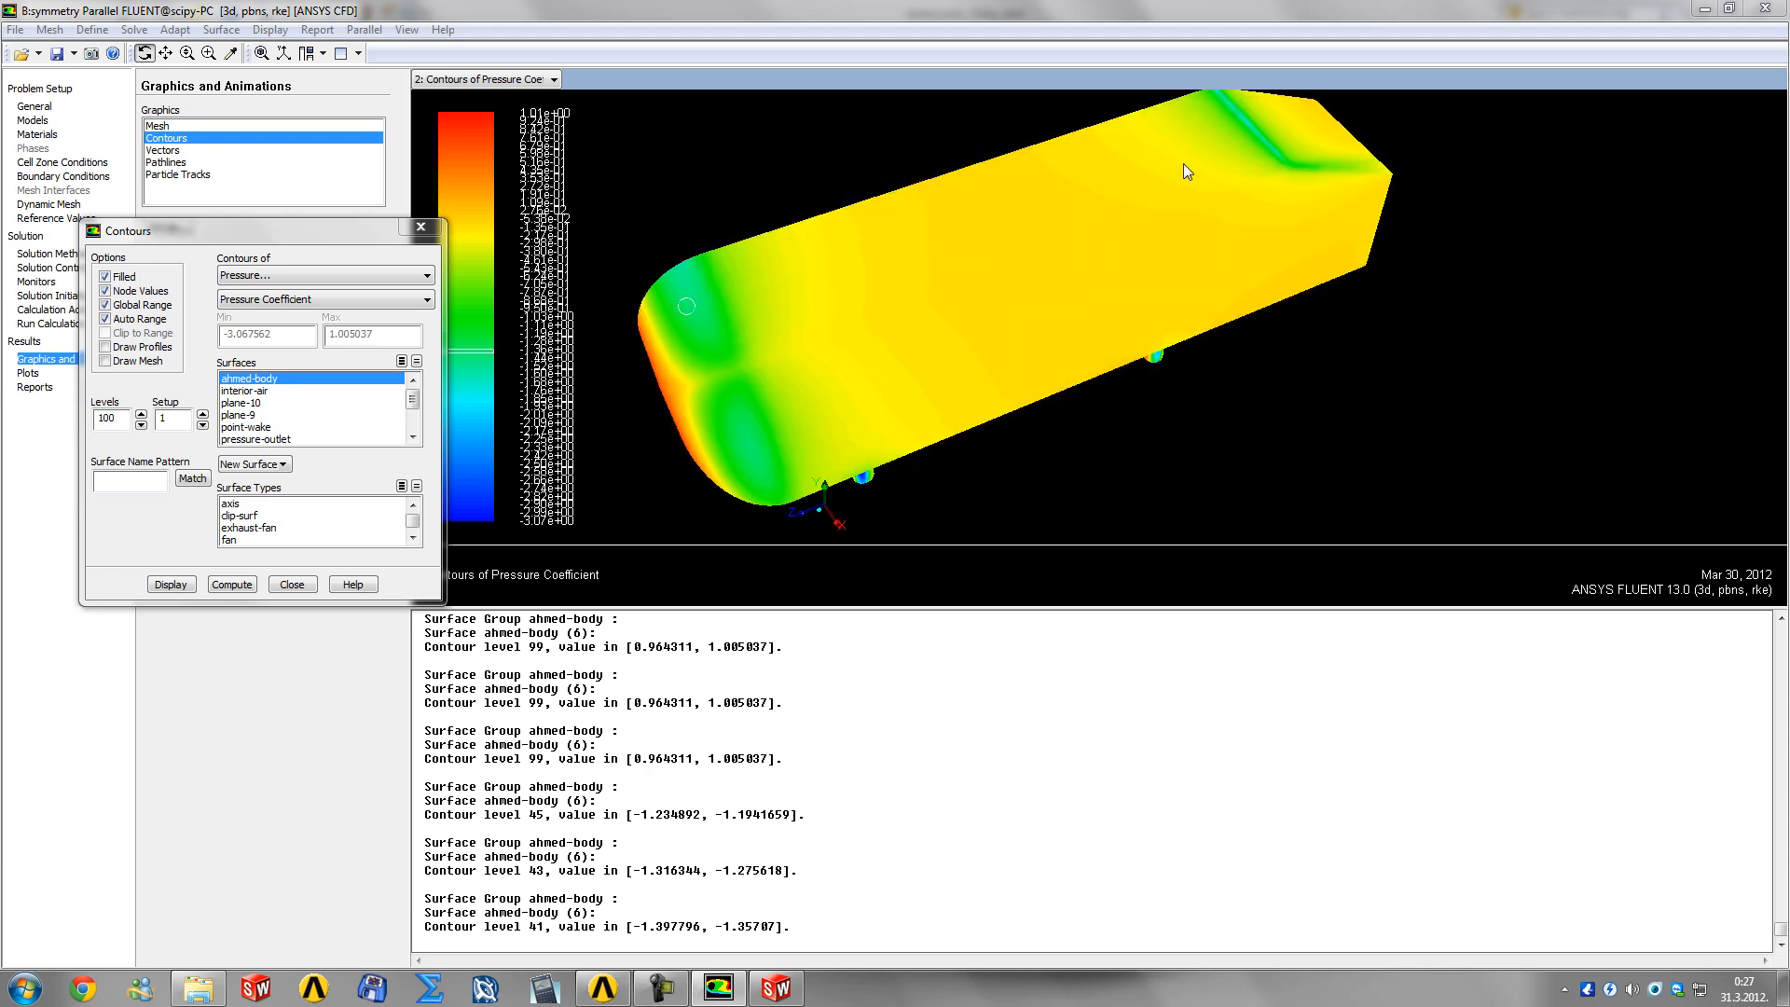
pyautogui.rightClick(1241, 116)
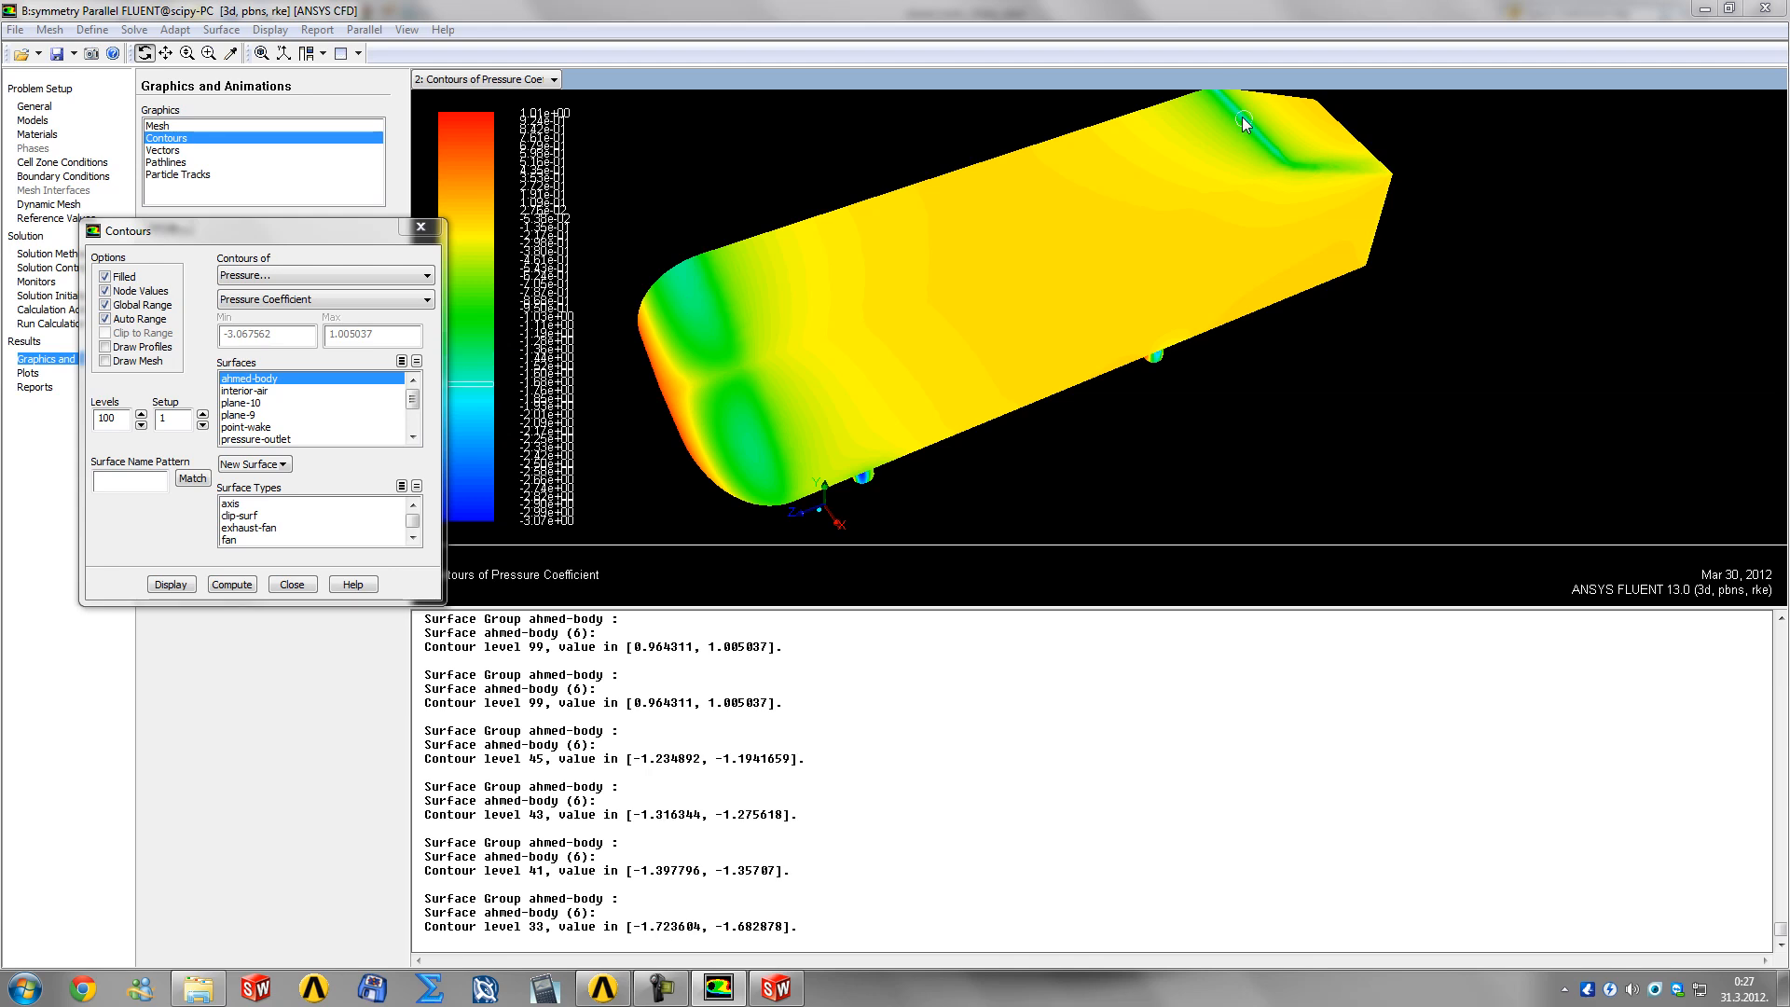
pyautogui.rightClick(1241, 115)
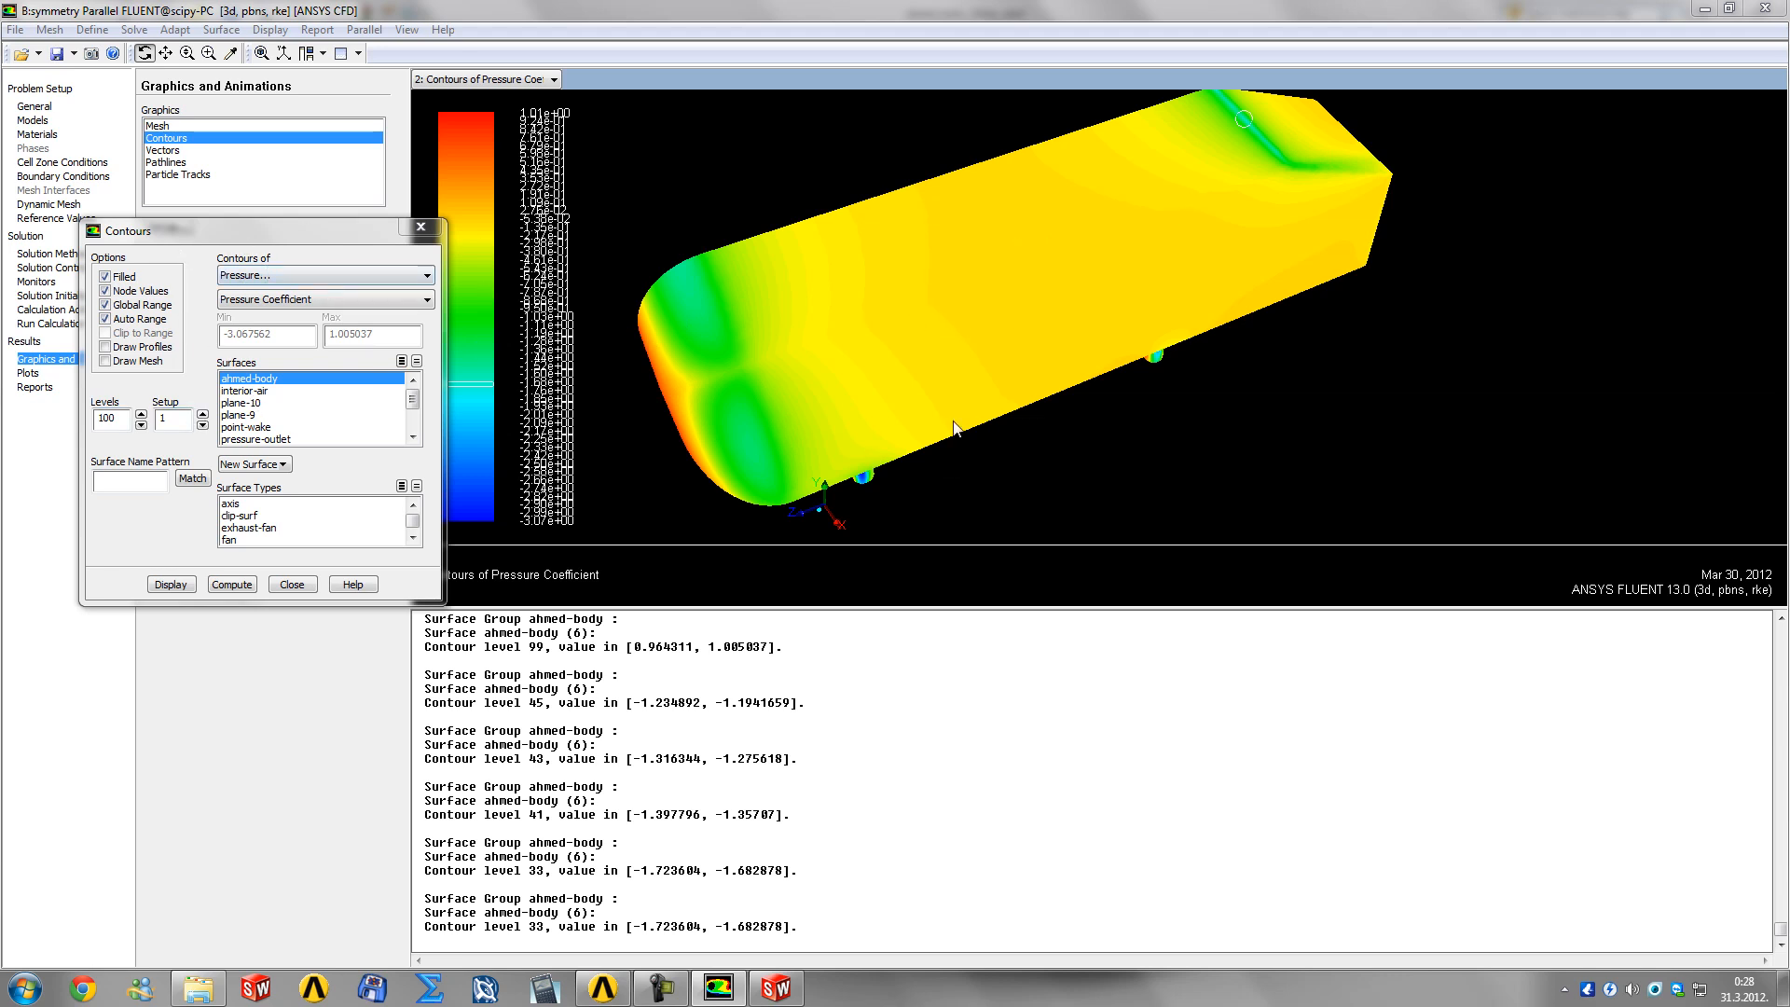
pyautogui.moveTo(953, 428); pyautogui.dragTo(949, 355)
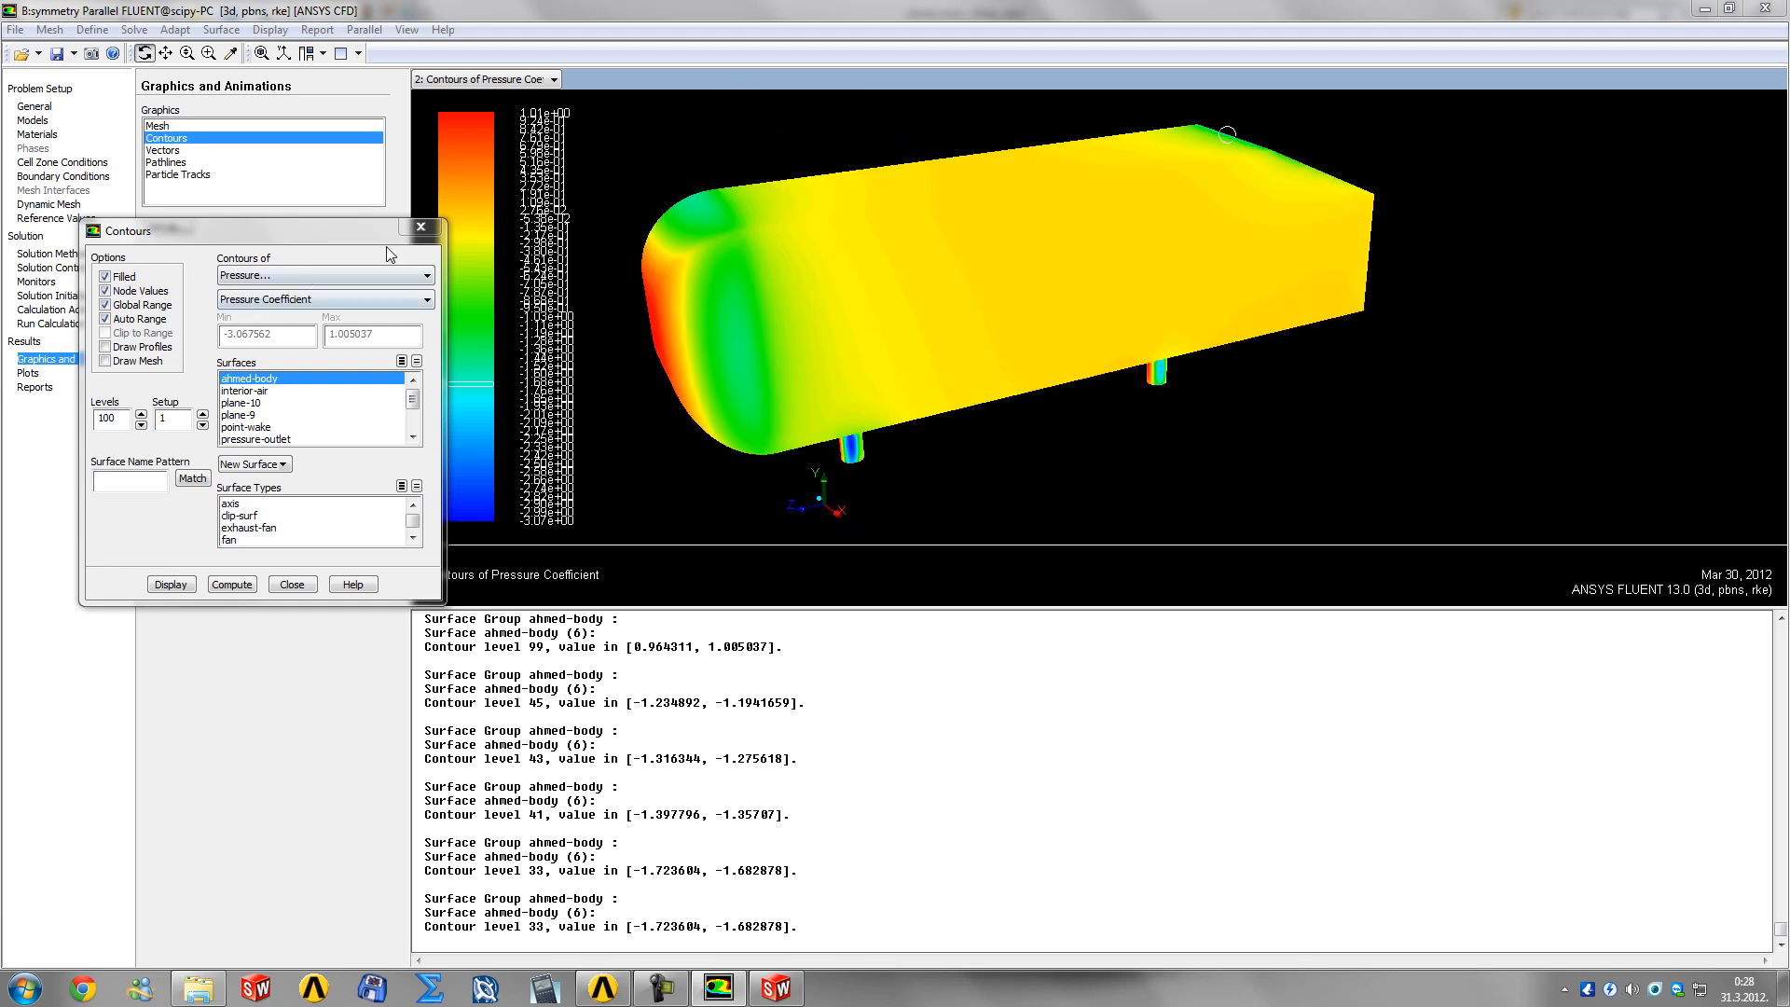
pyautogui.click(420, 226)
# Step: Set up Oil Flow pathlines released from the ahmed-body surface instead of the road, and close the settings without displaying them
pyautogui.click(179, 162)
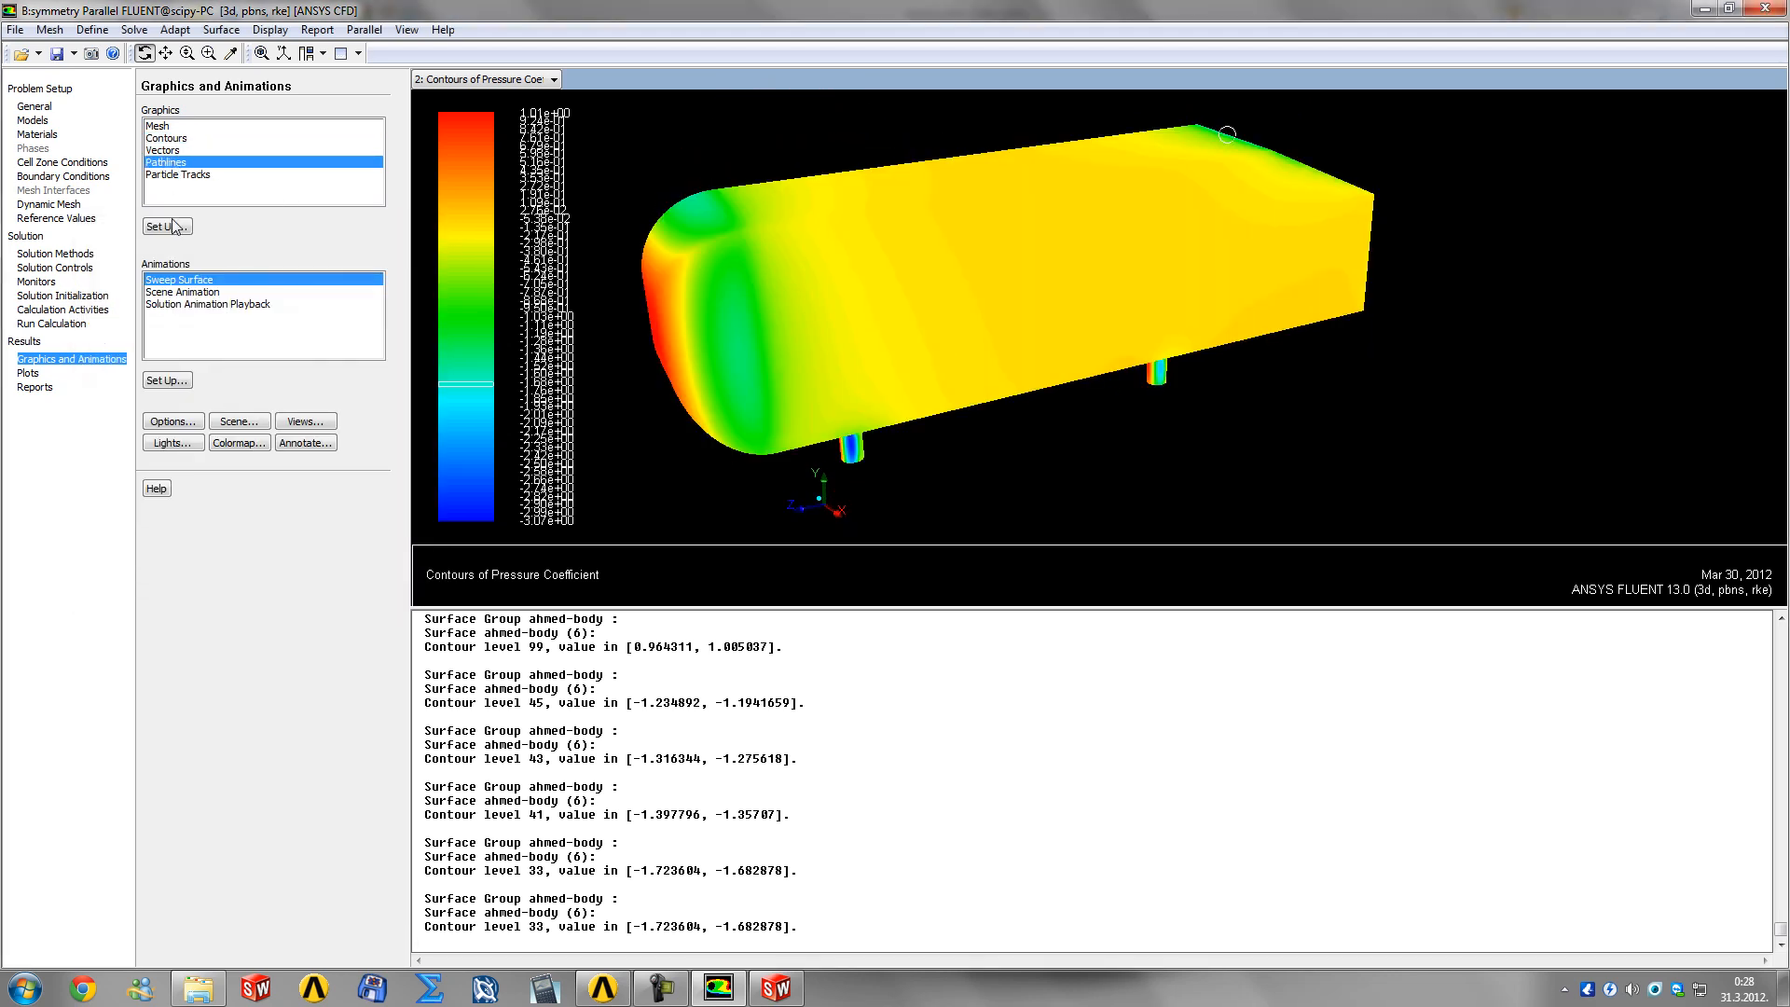
pyautogui.click(167, 227)
pyautogui.click(28, 152)
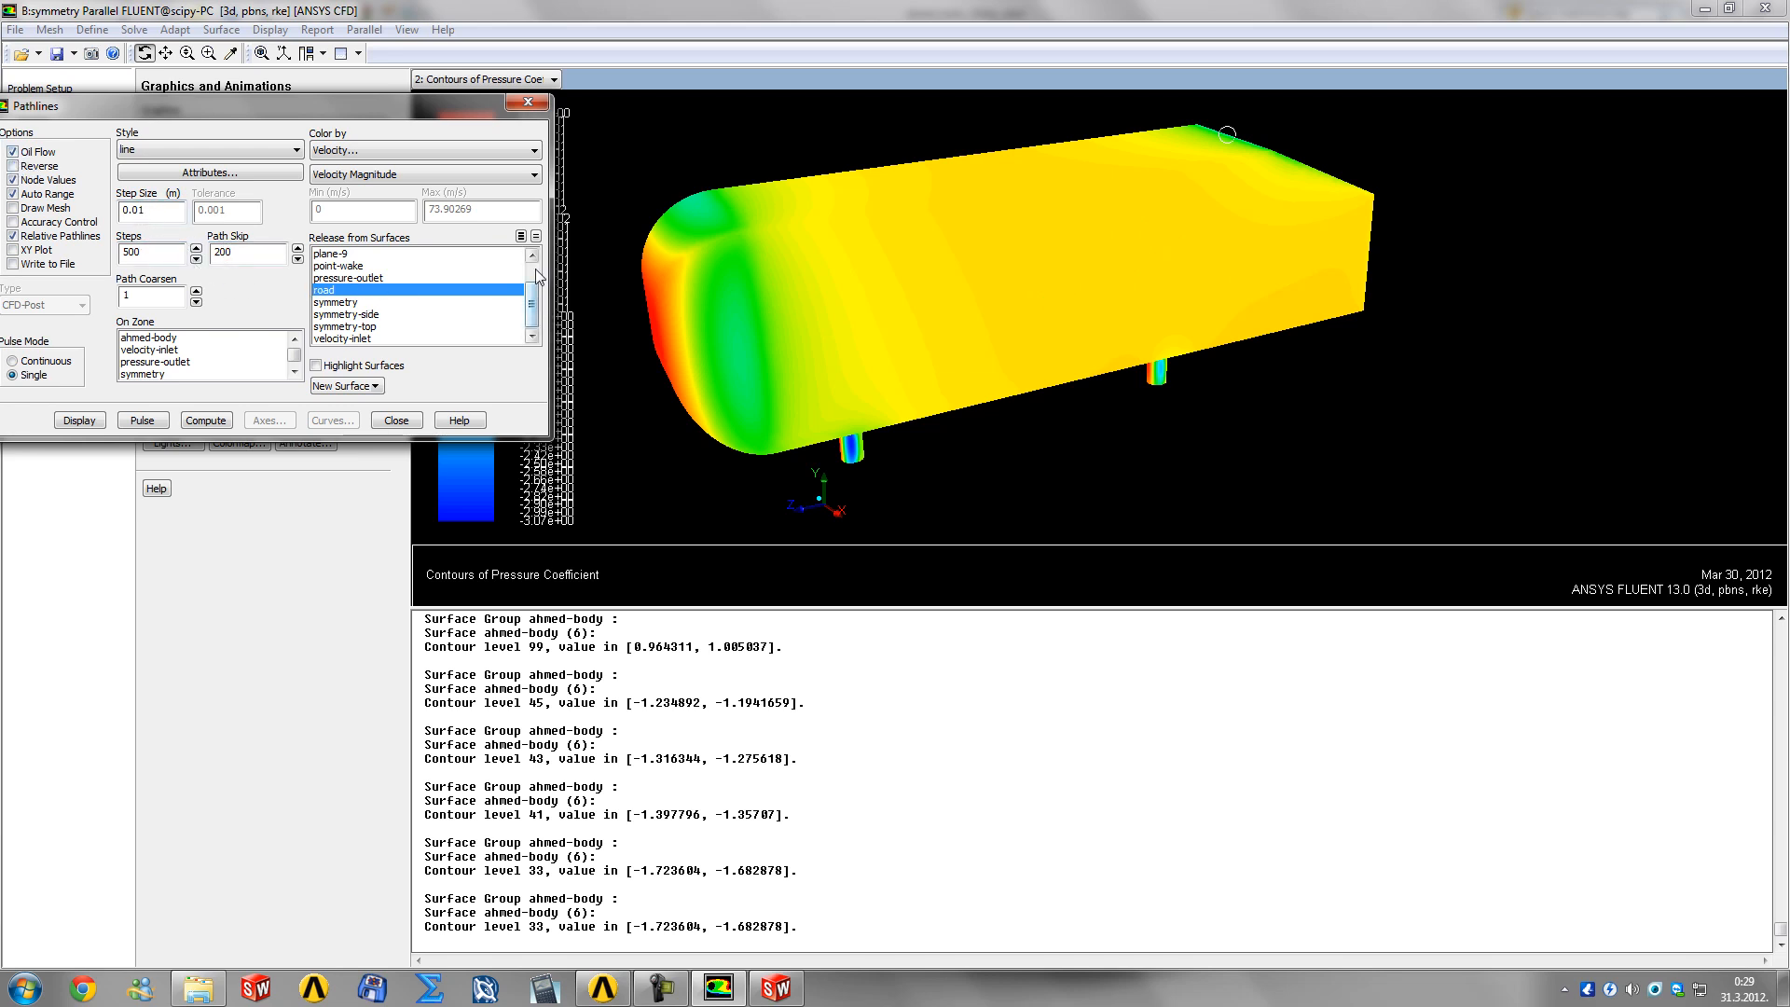
pyautogui.scroll(1, 536, 266)
pyautogui.click(354, 255)
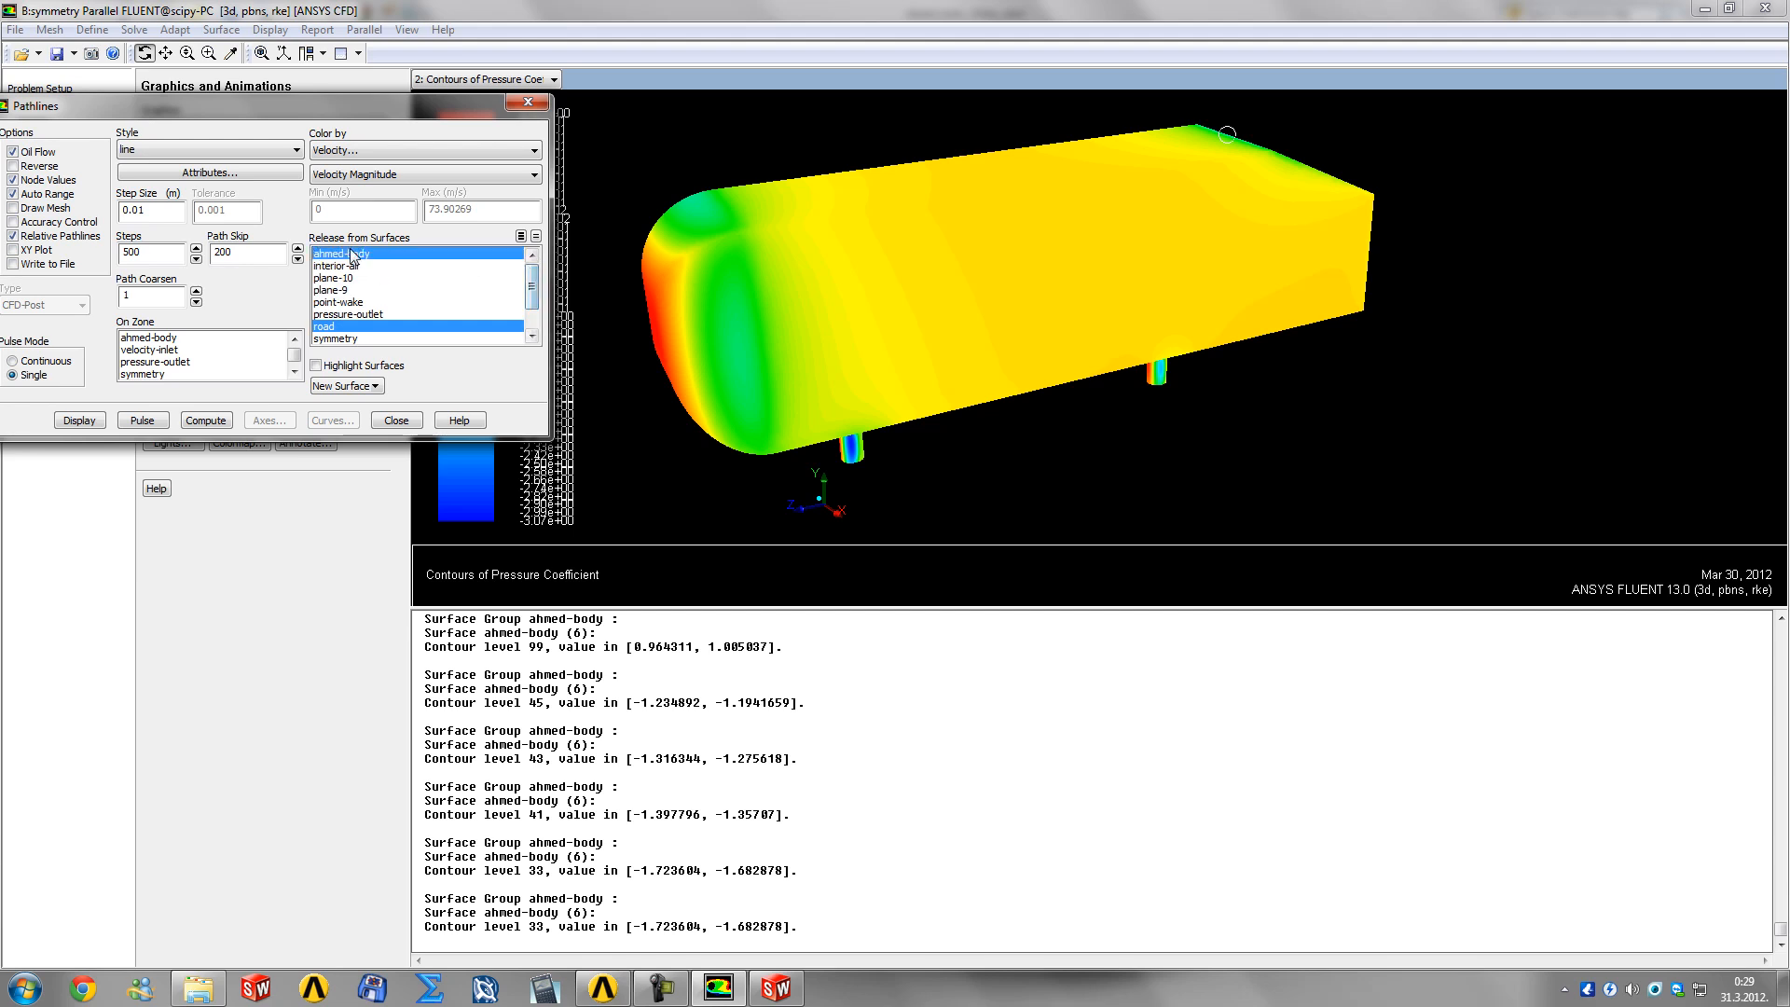
pyautogui.click(363, 328)
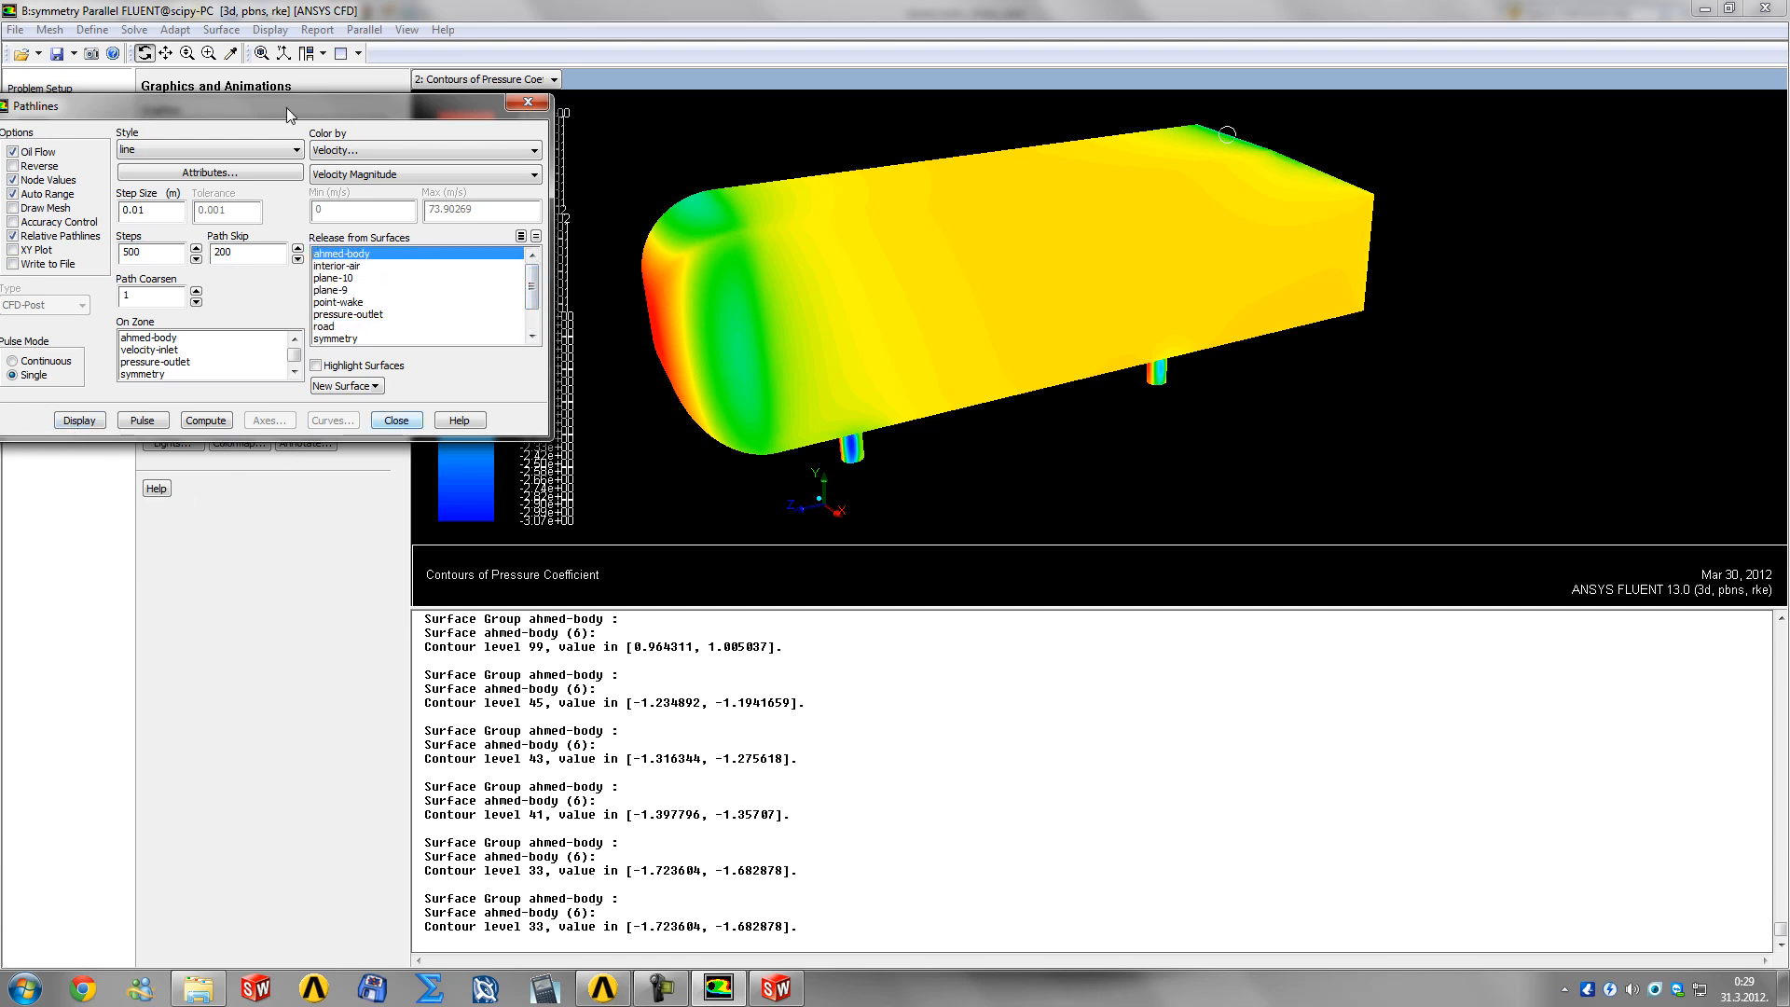
pyautogui.click(396, 421)
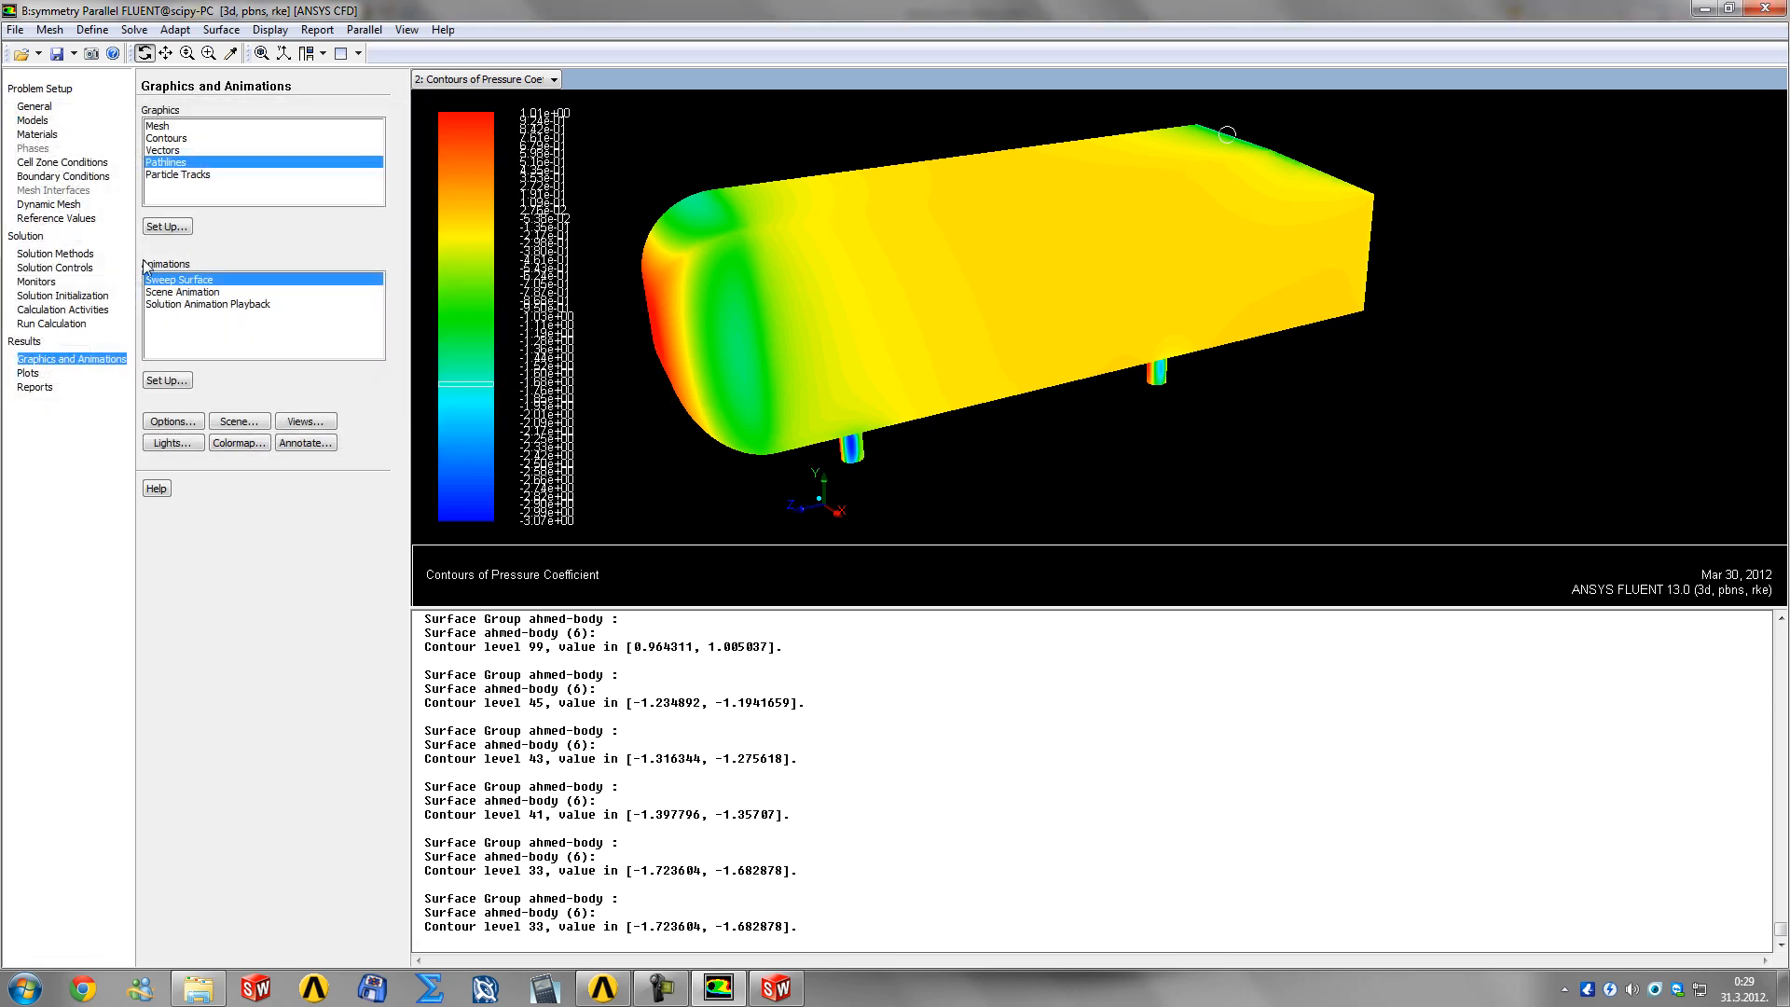
# Step: Open the setup for a Solution XY Plot of the results
pyautogui.click(26, 373)
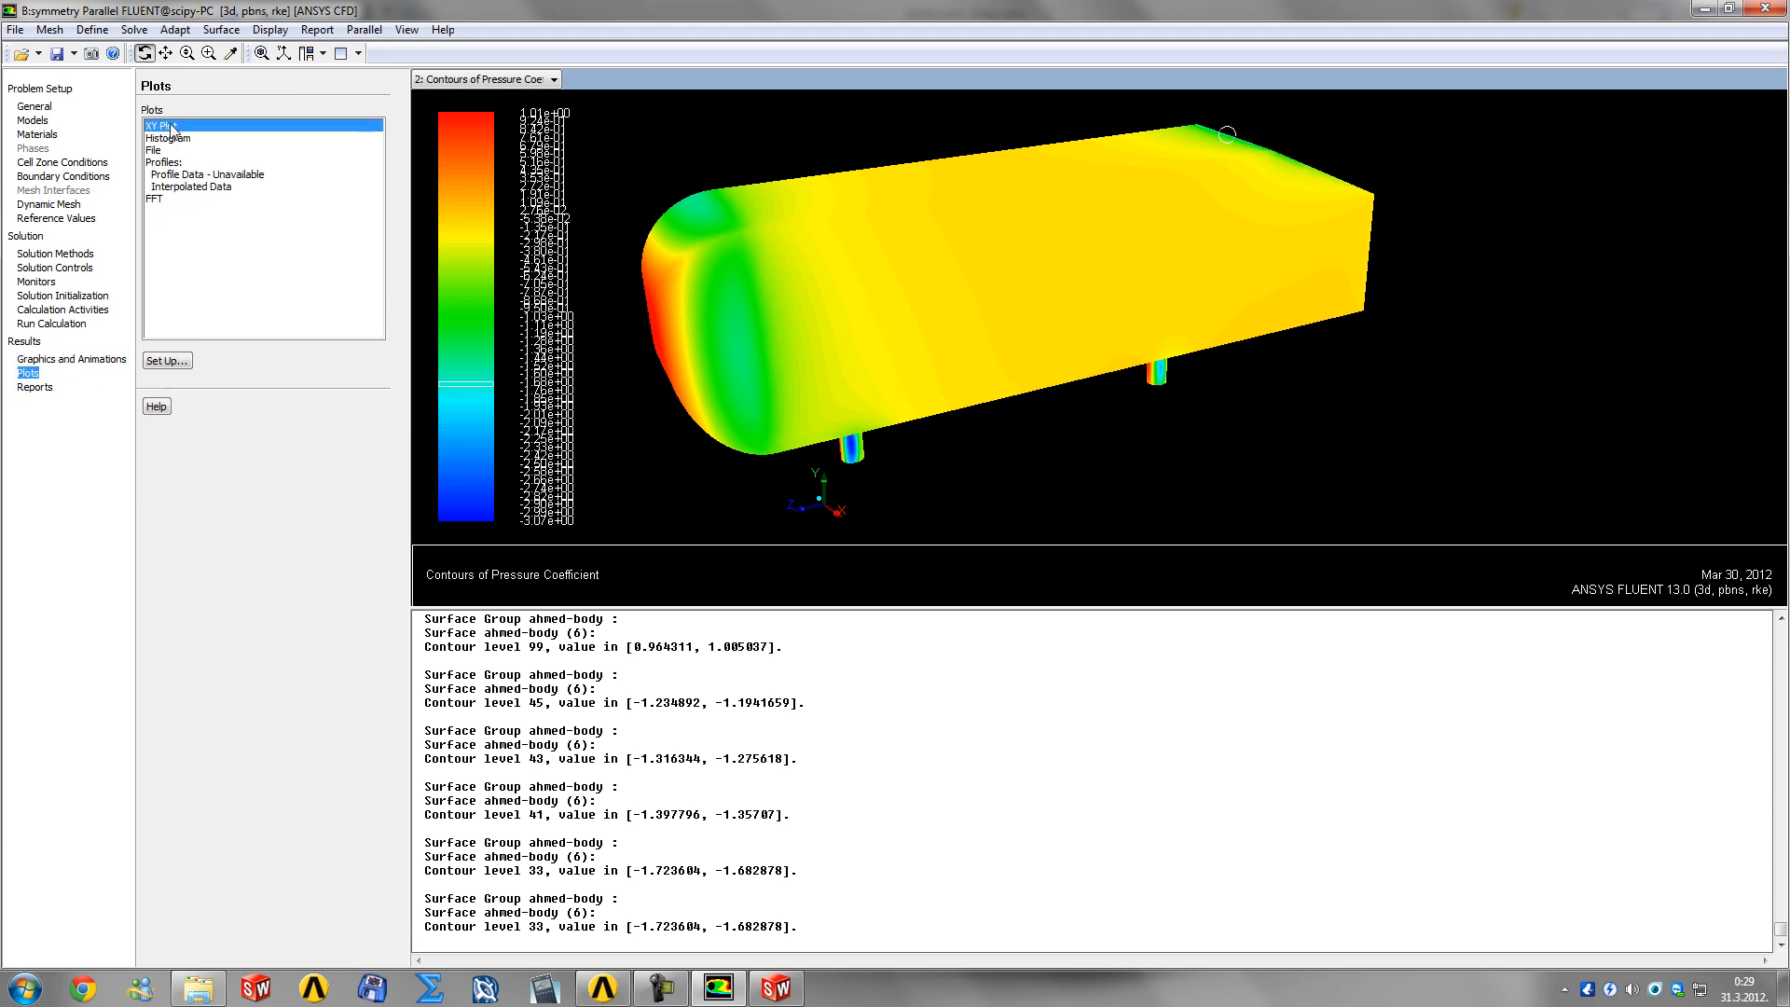
pyautogui.click(167, 366)
pyautogui.click(171, 363)
pyautogui.moveTo(197, 214); pyautogui.dragTo(242, 214)
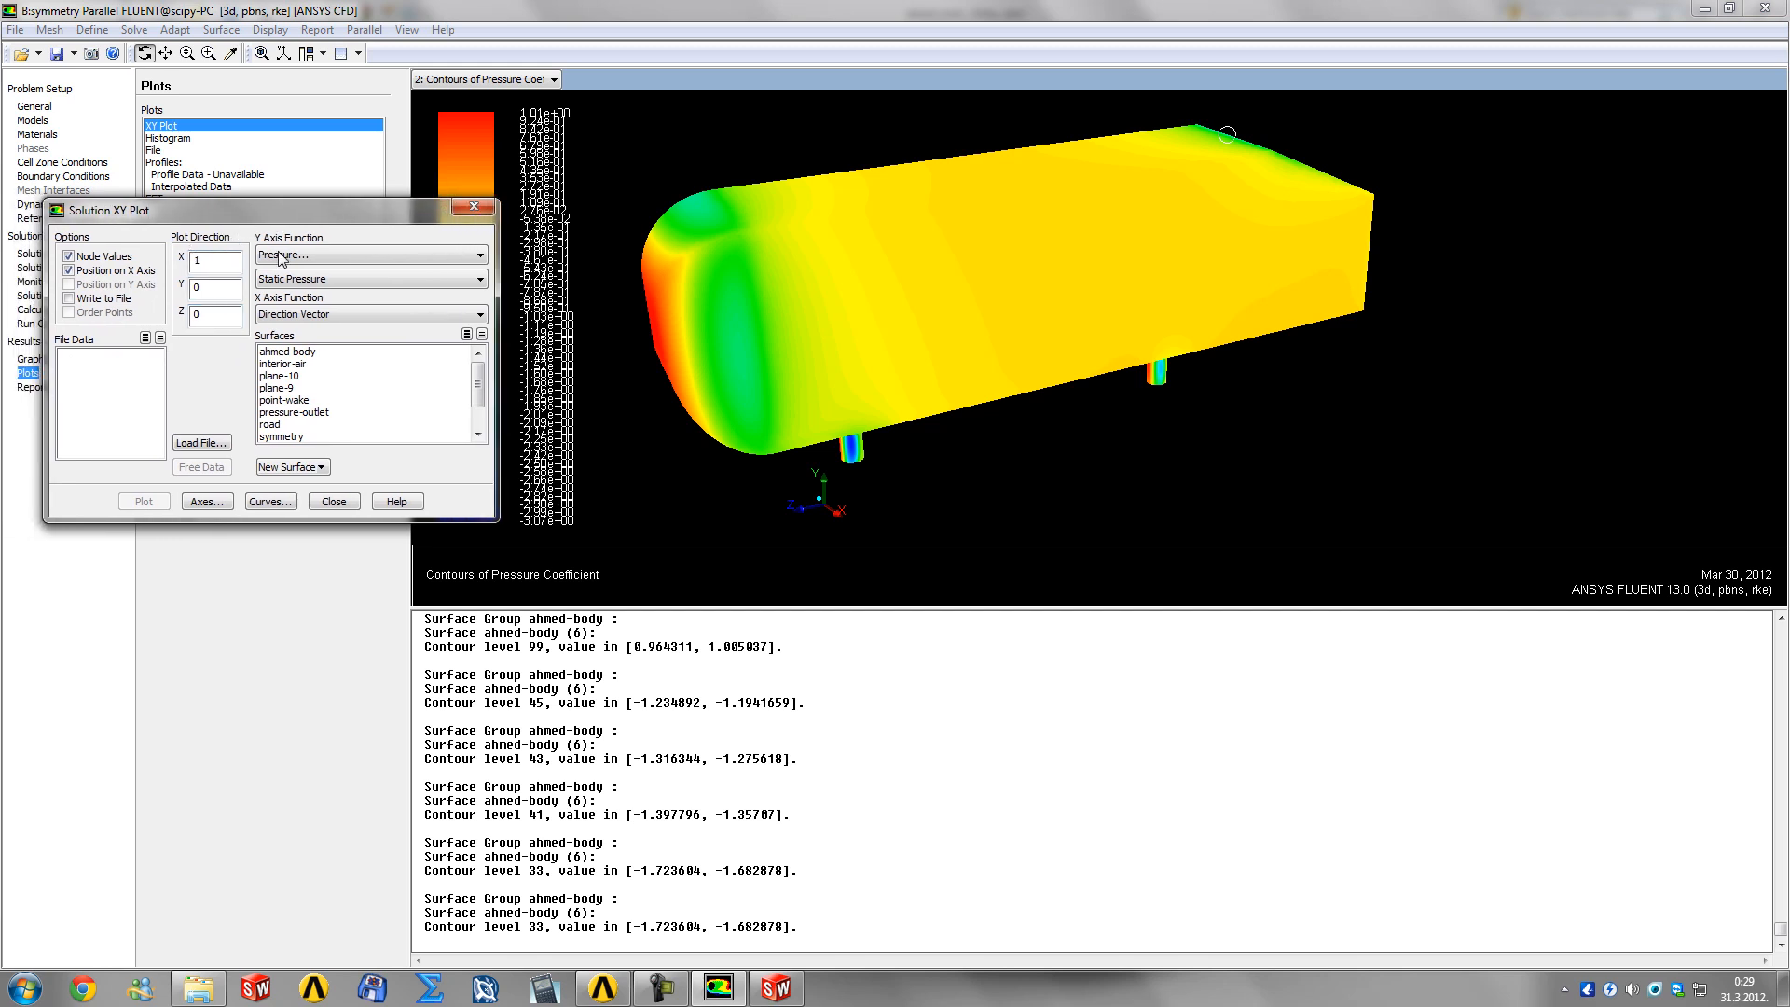
# Step: Start a new iso-surface for the plot, defined by constant mesh X-Coordinate
pyautogui.click(318, 467)
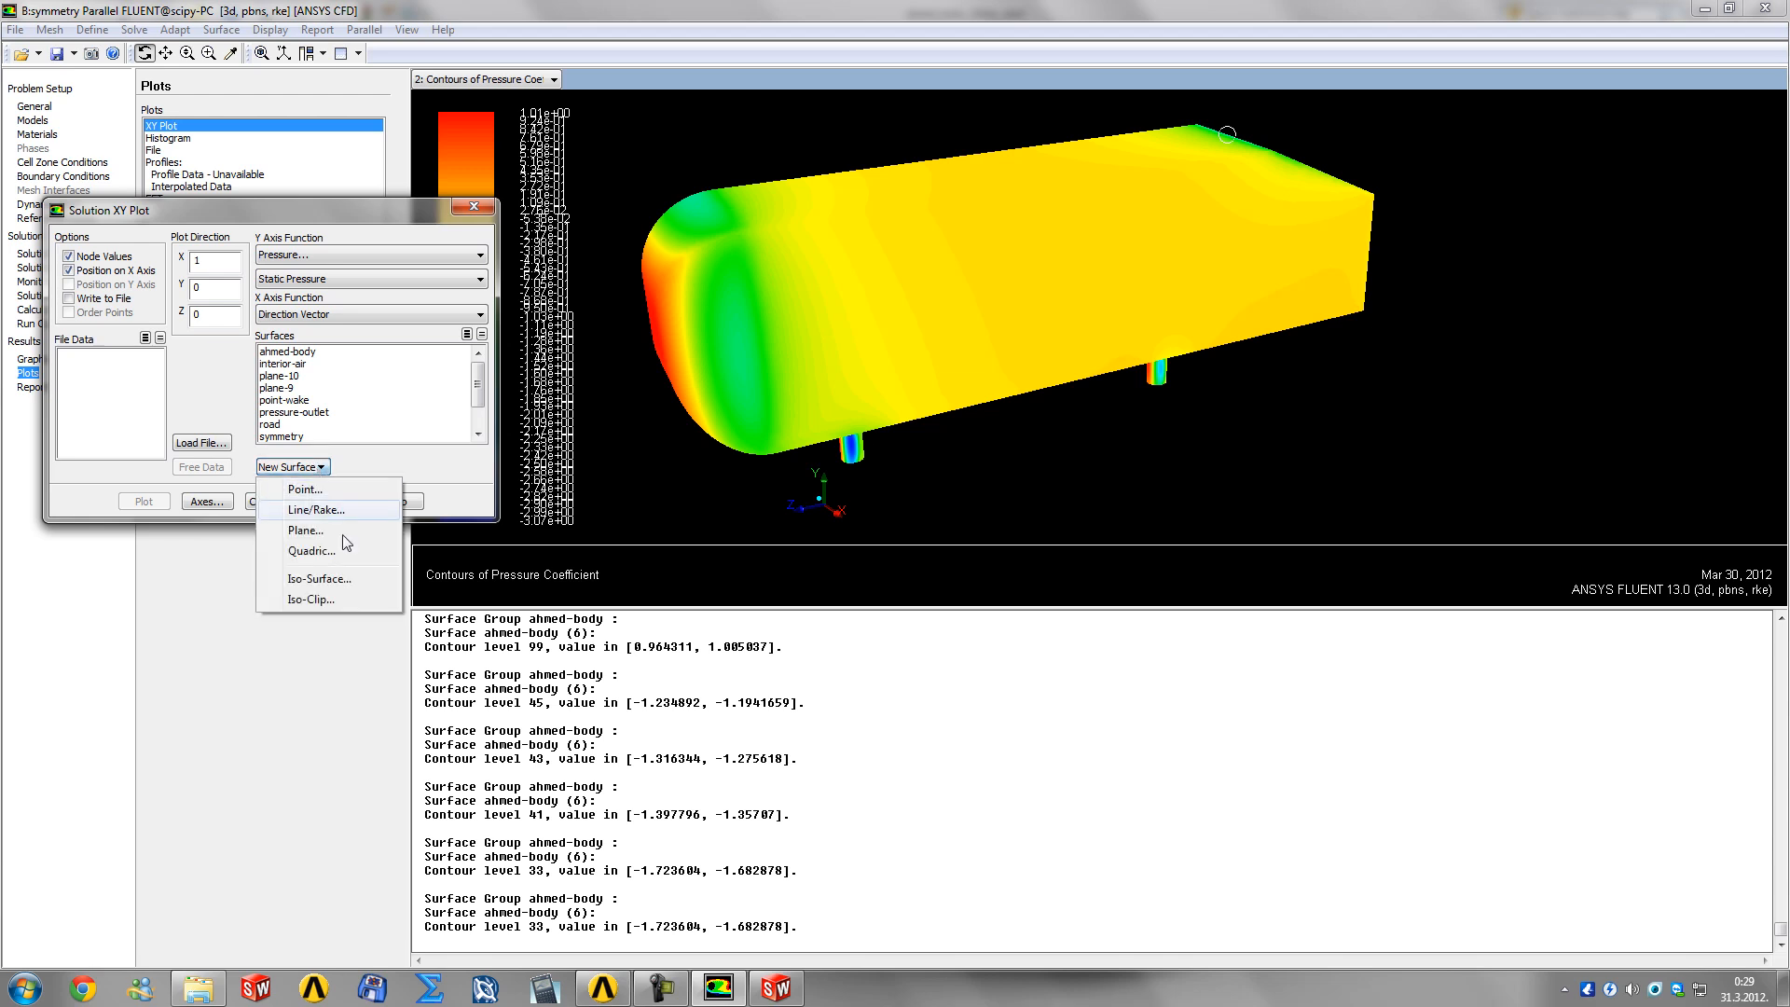
pyautogui.click(350, 586)
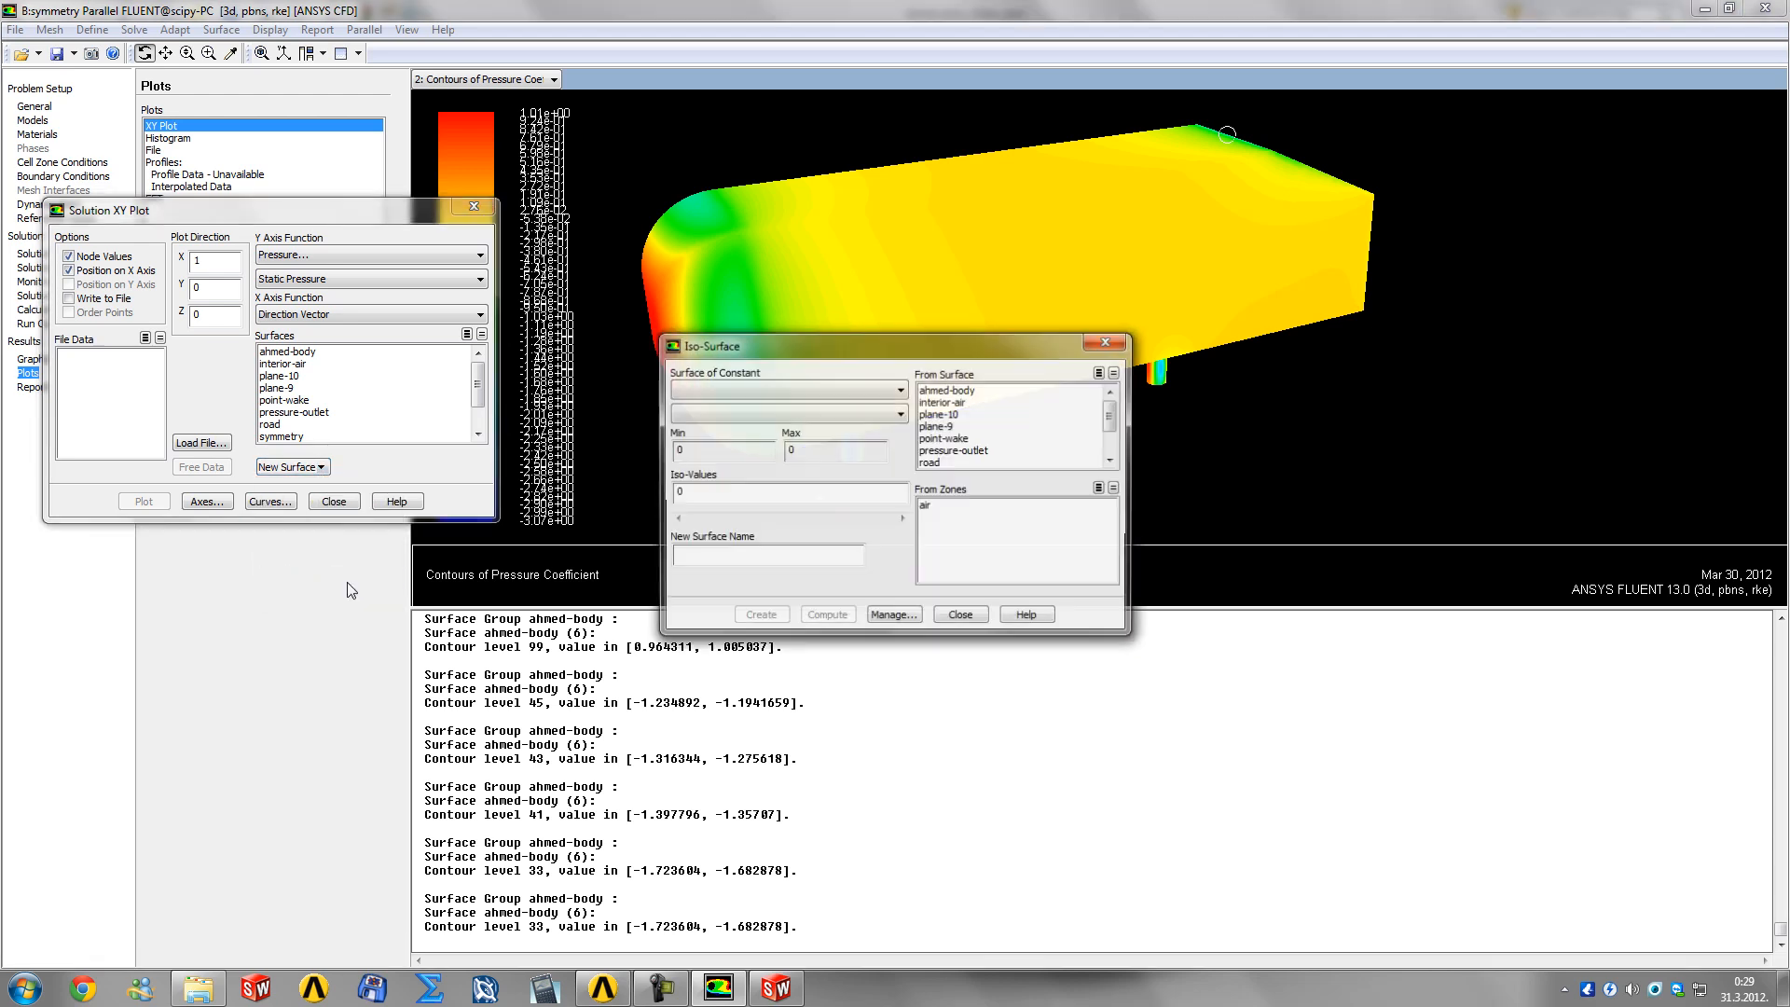
pyautogui.click(704, 388)
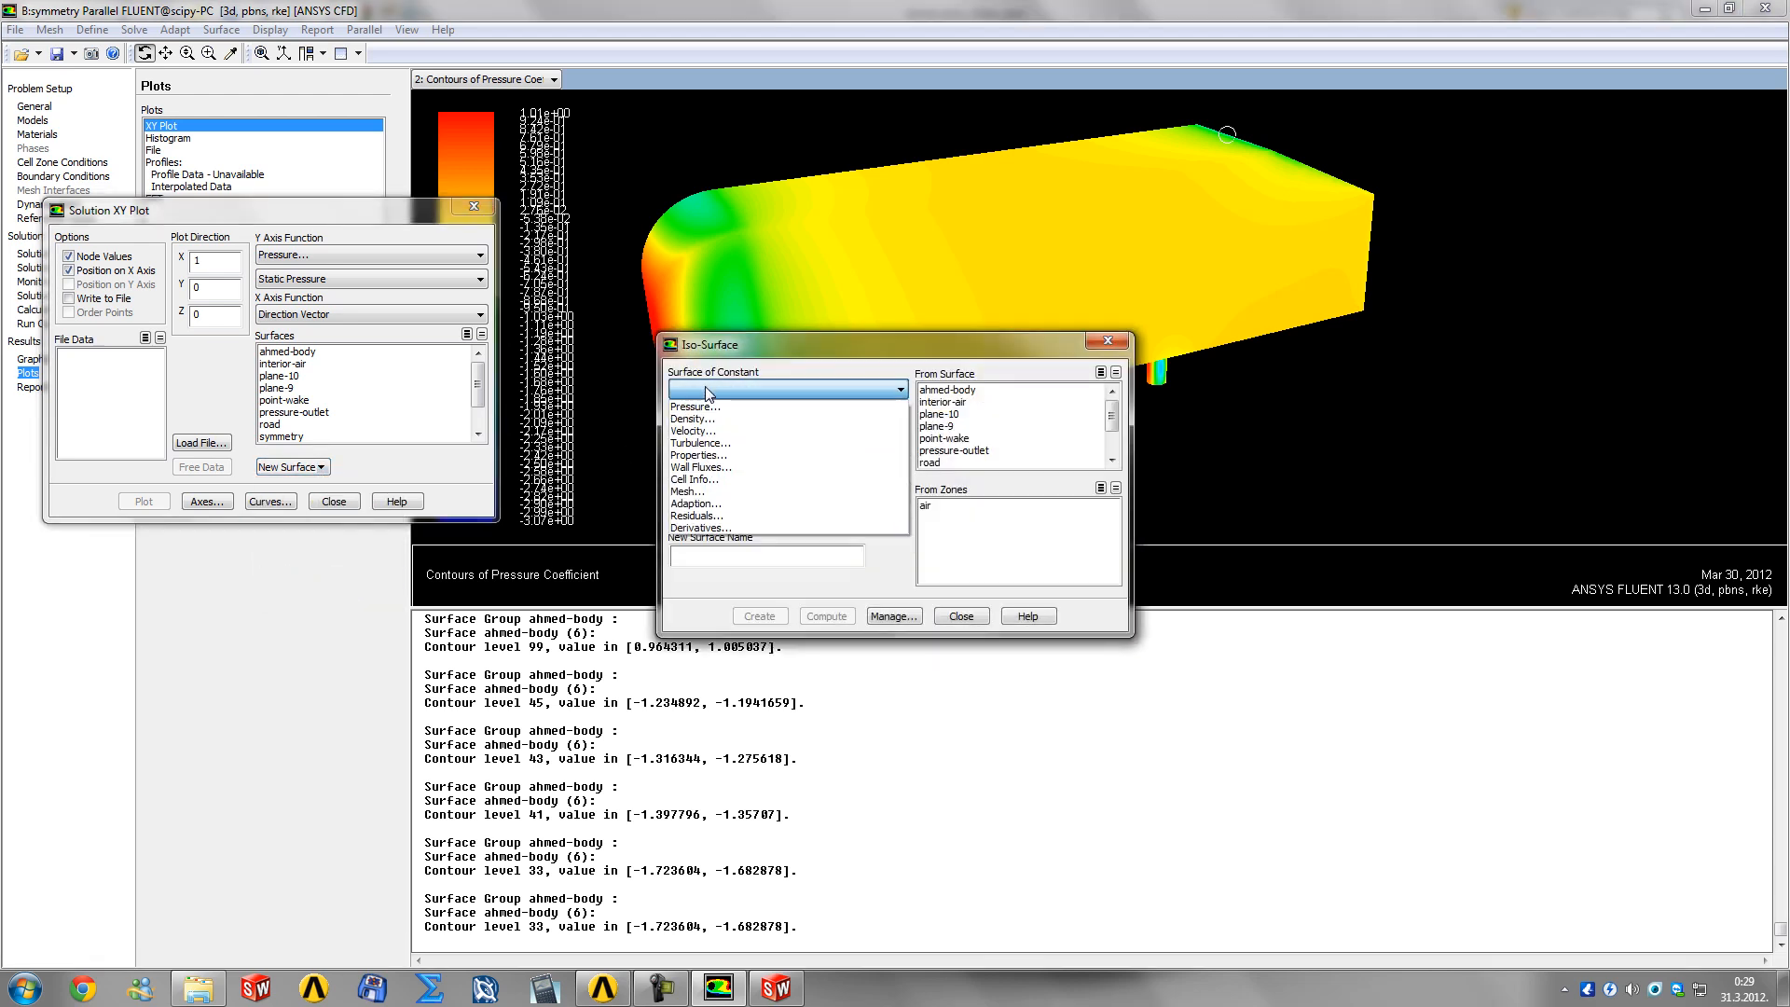
pyautogui.click(699, 493)
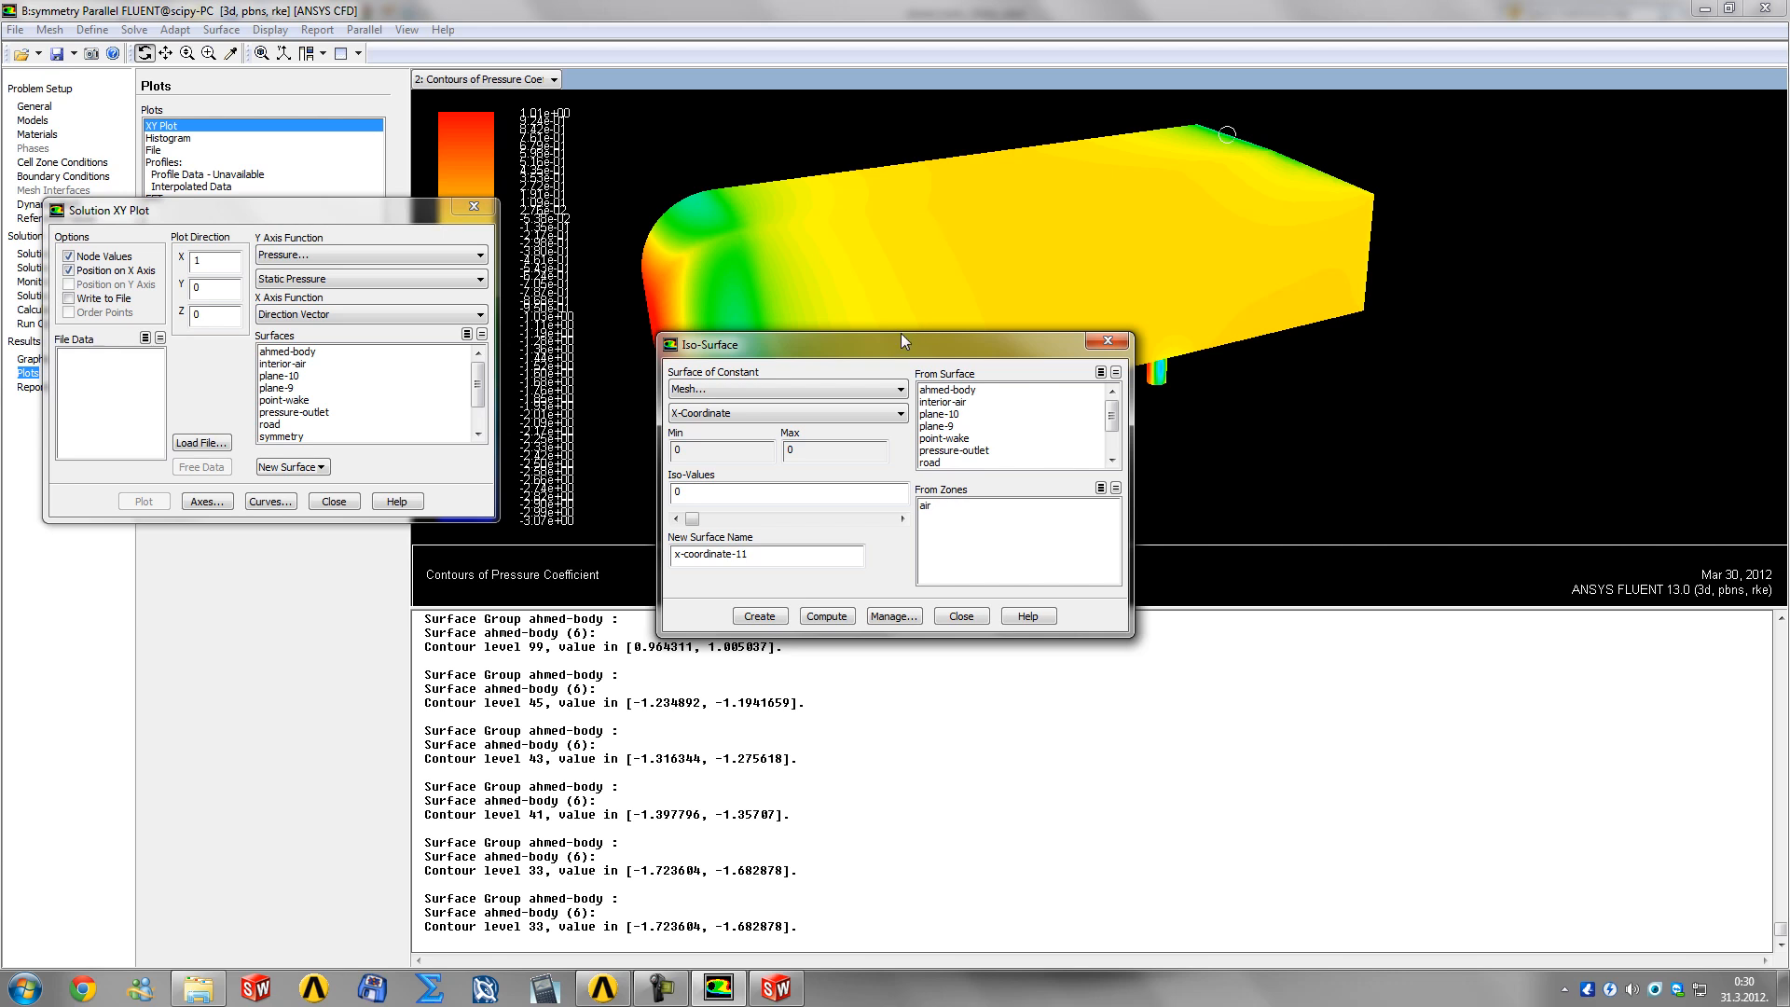
pyautogui.moveTo(901, 342); pyautogui.dragTo(820, 358)
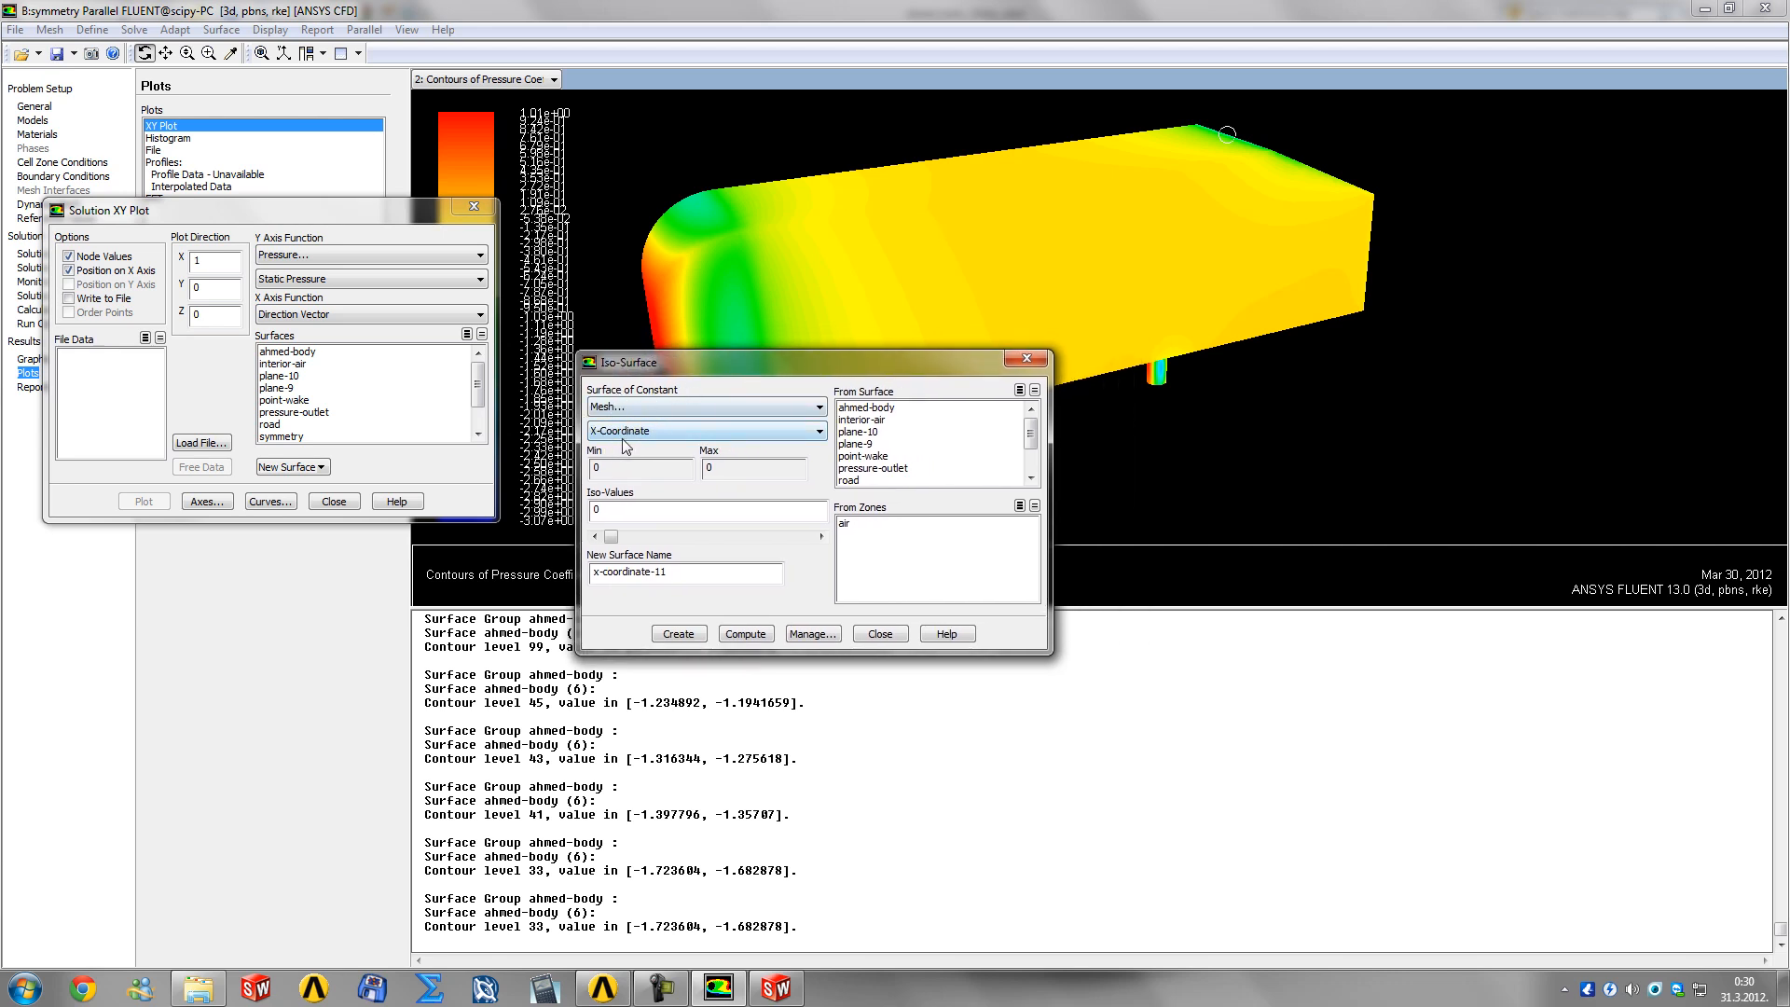
pyautogui.moveTo(725, 367); pyautogui.dragTo(555, 452)
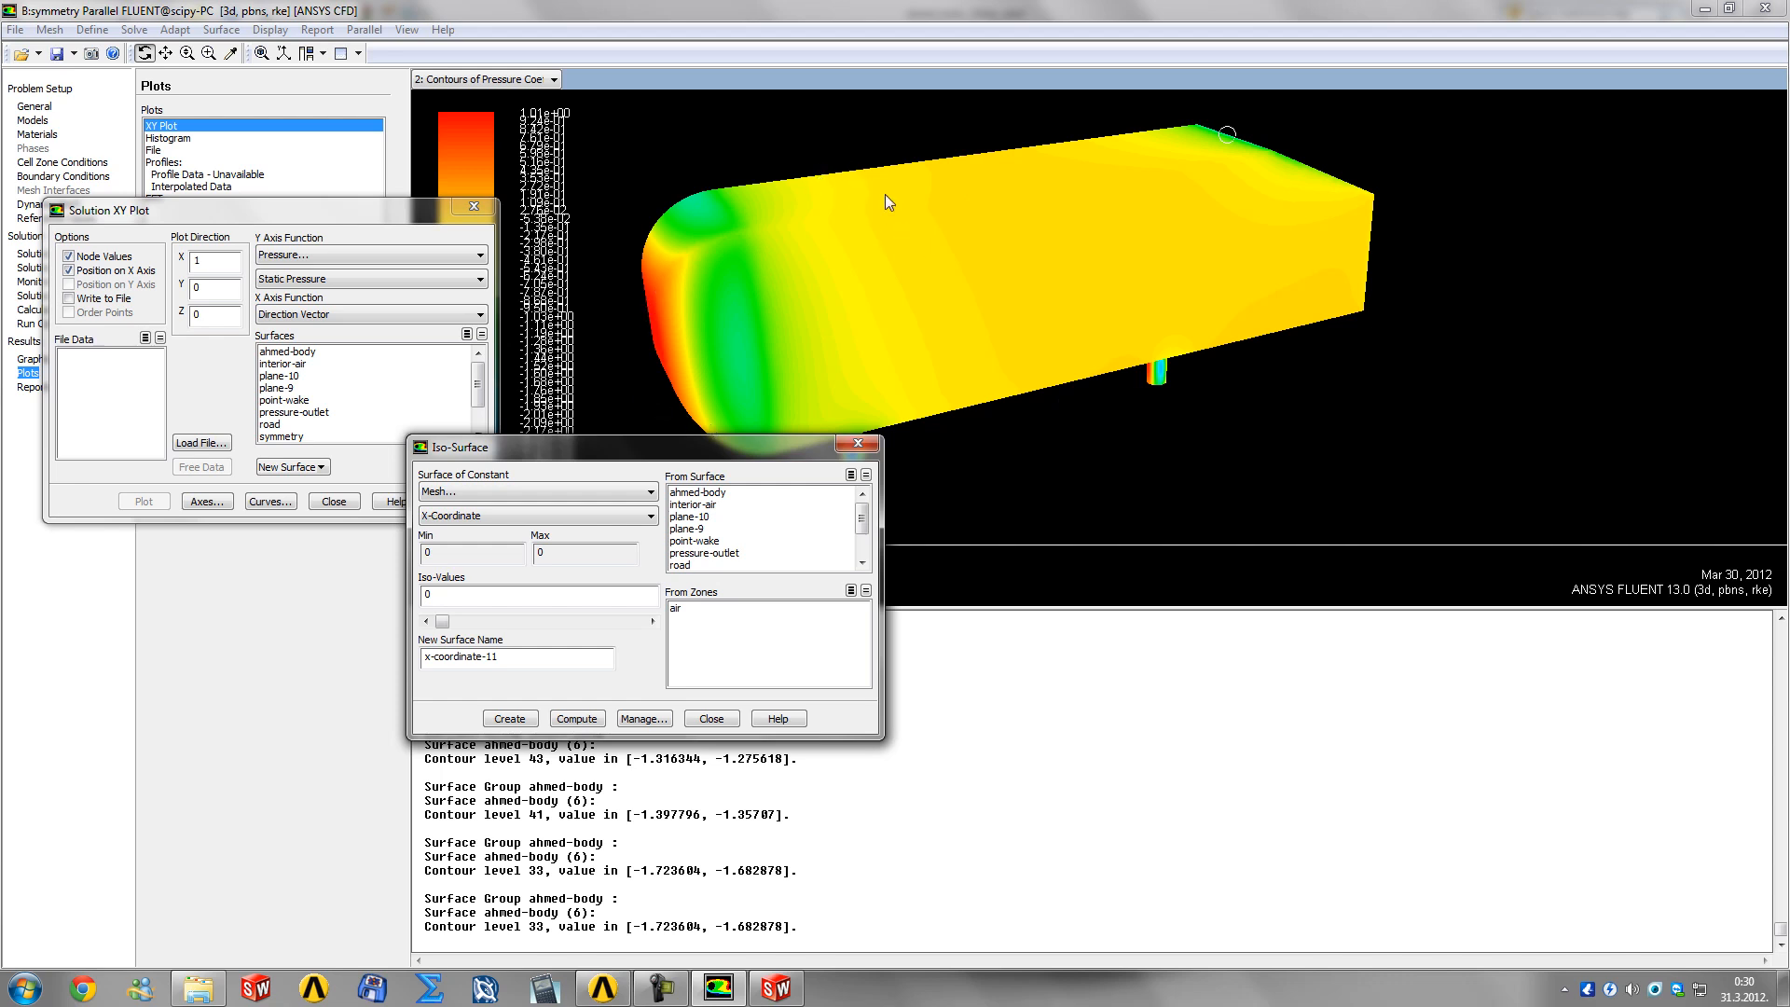
pyautogui.moveTo(970, 229); pyautogui.dragTo(864, 350)
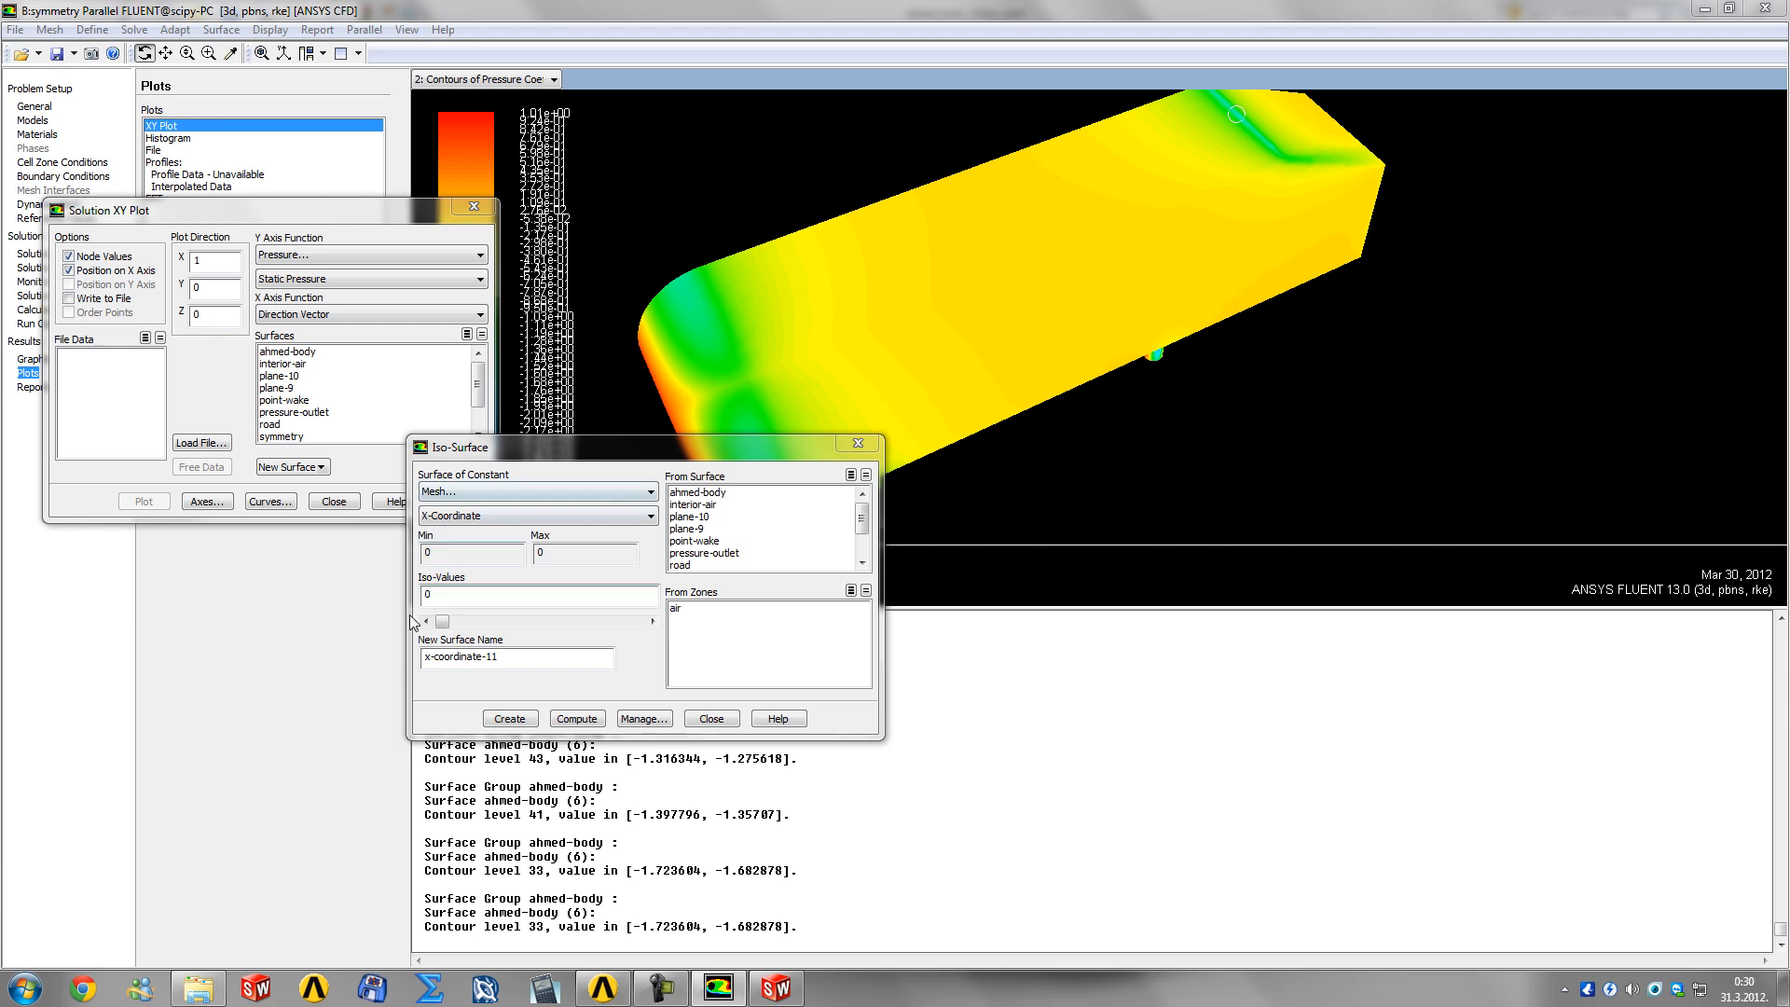
# Step: Create the iso-surface from the ahmed-body surface at an iso-value of 0, keeping the default name, and close its settings
pyautogui.click(431, 595)
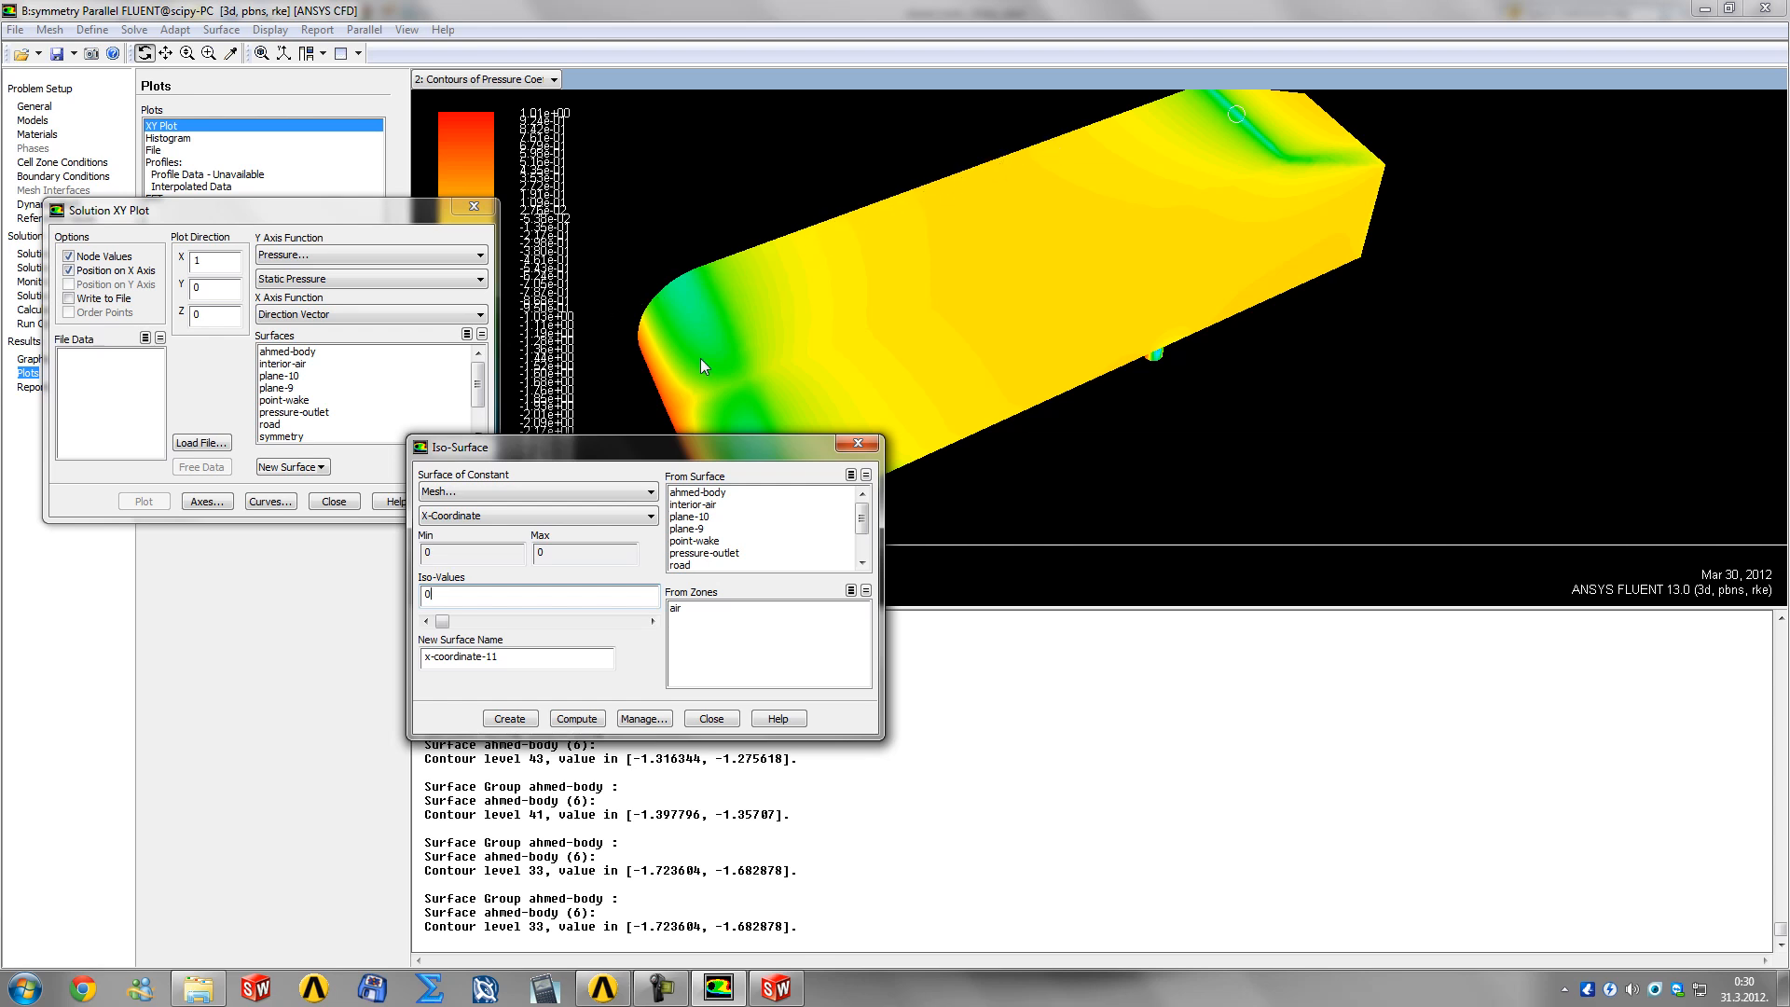
pyautogui.click(701, 493)
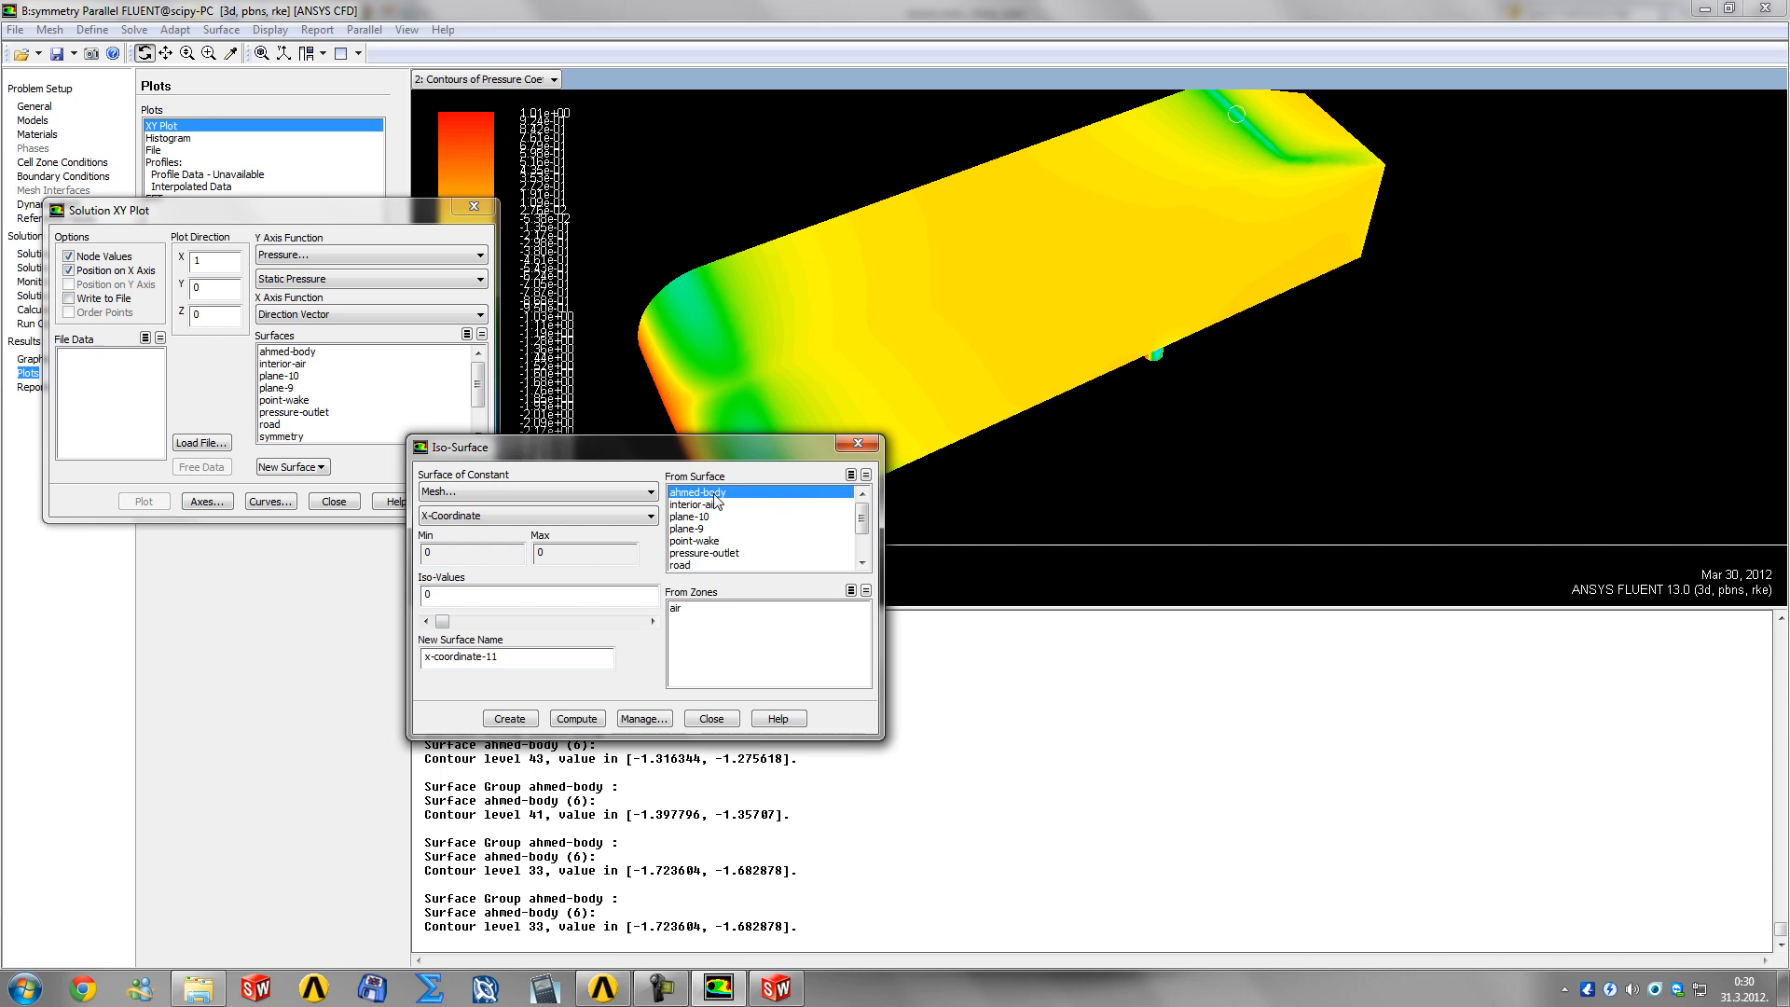
pyautogui.moveTo(529, 658); pyautogui.dragTo(424, 669)
pyautogui.click(531, 661)
pyautogui.moveTo(534, 662); pyautogui.dragTo(409, 658)
pyautogui.moveTo(445, 599); pyautogui.dragTo(388, 605)
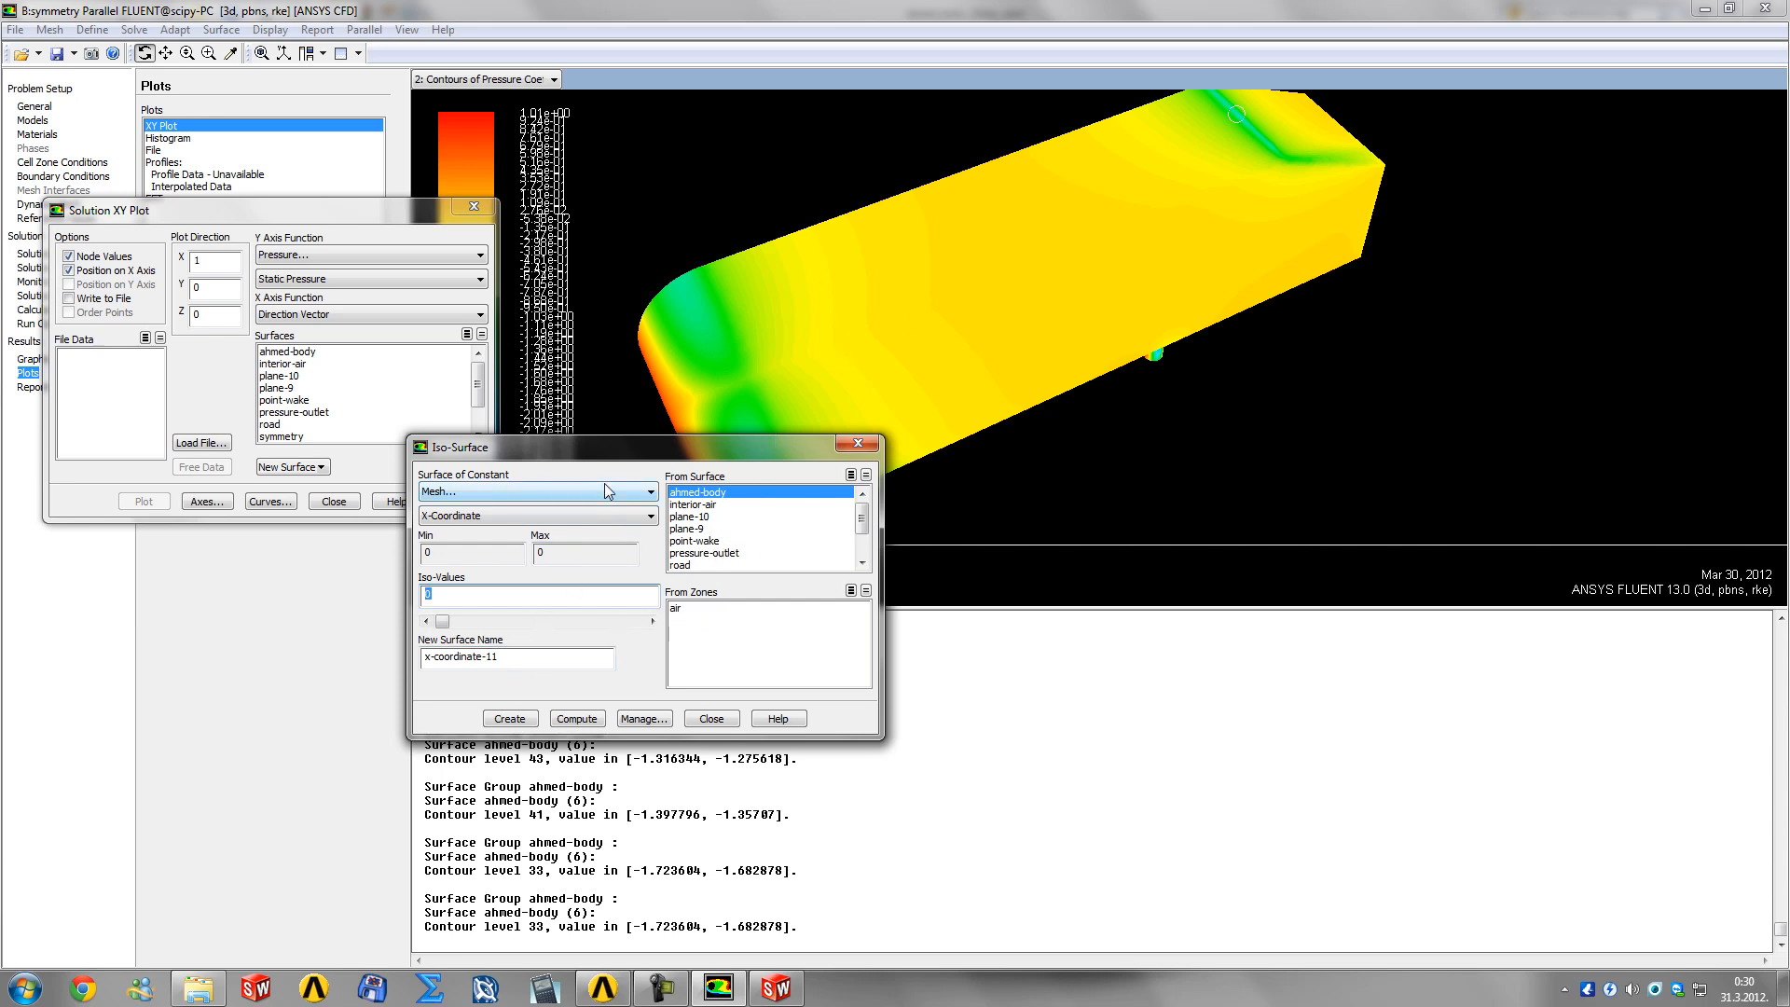
pyautogui.click(576, 718)
pyautogui.click(510, 719)
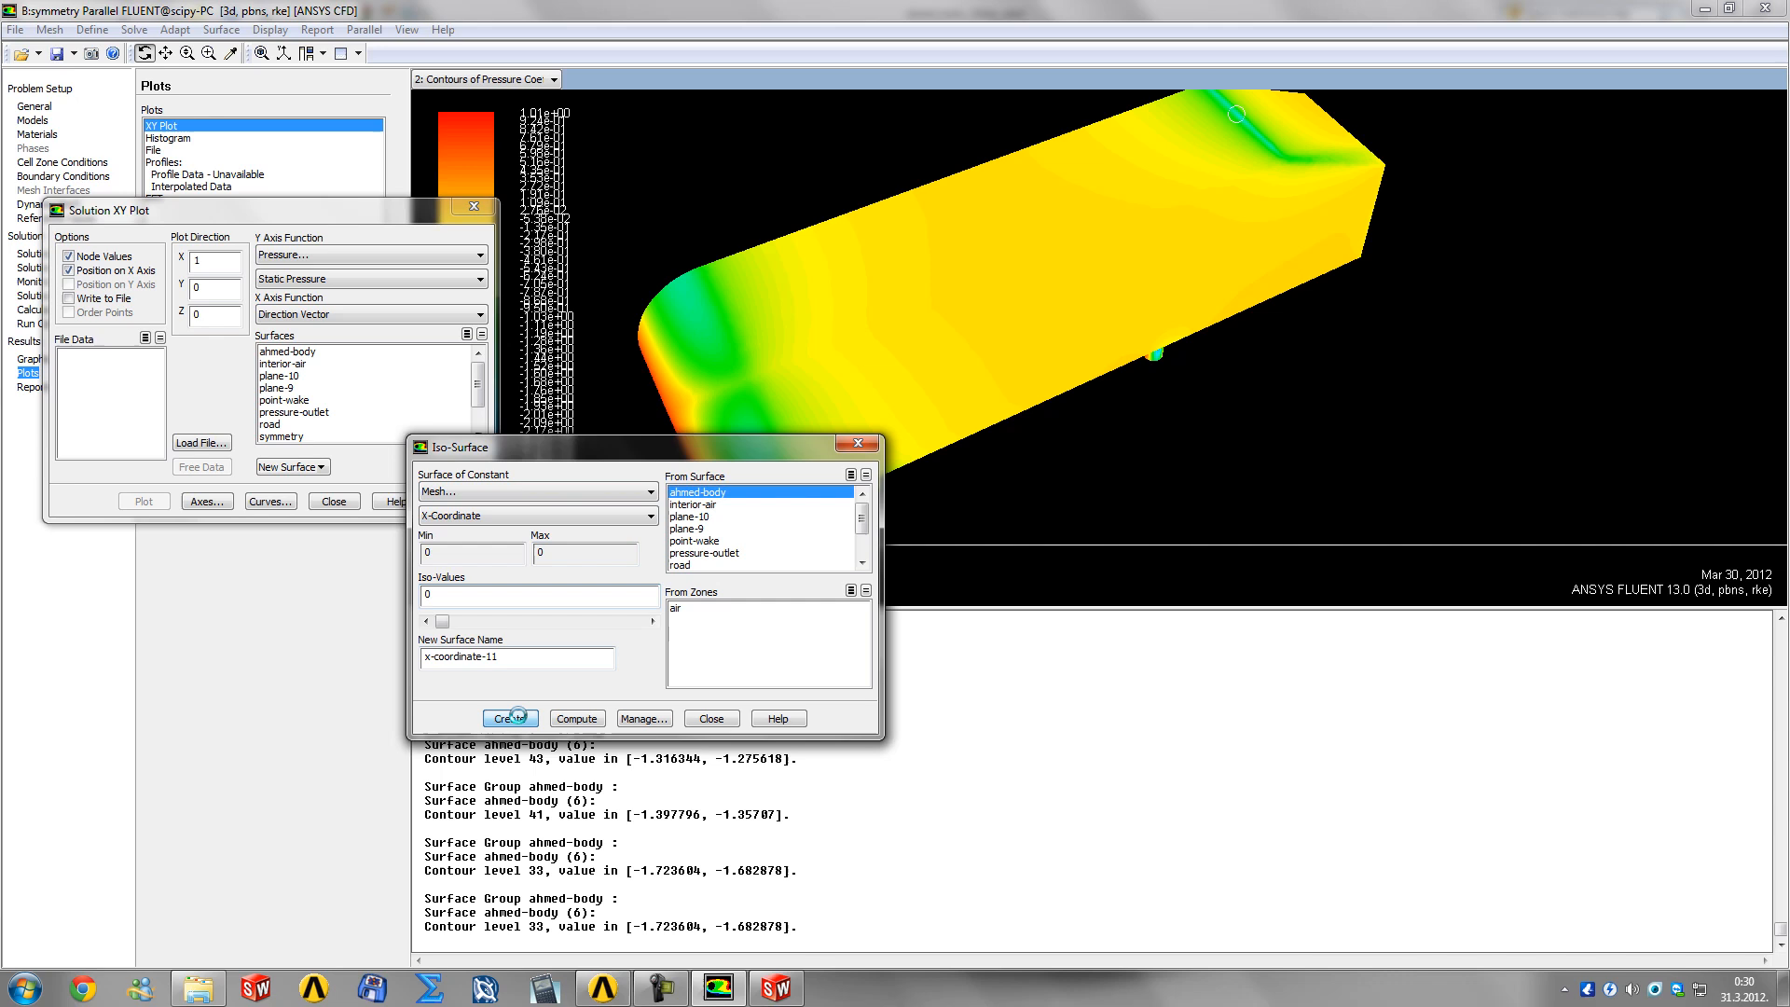
pyautogui.click(707, 719)
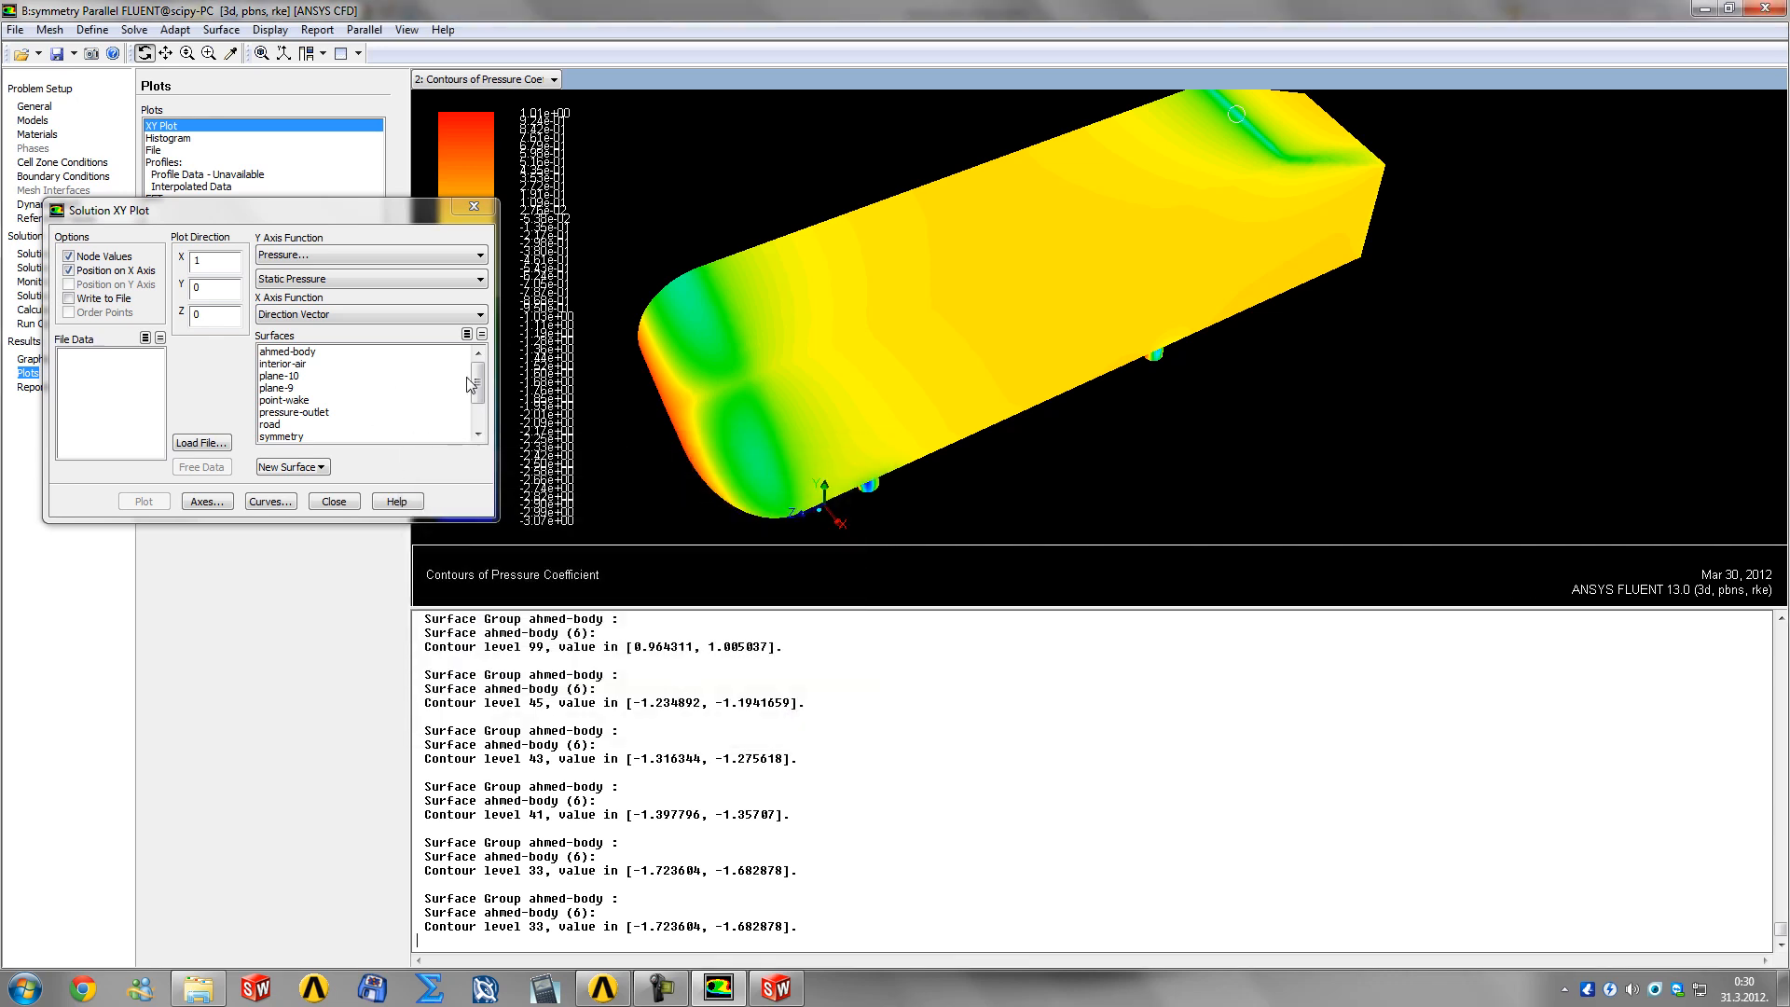
# Step: Select the x-coordinate-11 surface for the XY plot and set the plot direction to X 0, Y 0, Z 1
pyautogui.scroll(-2, 469, 384)
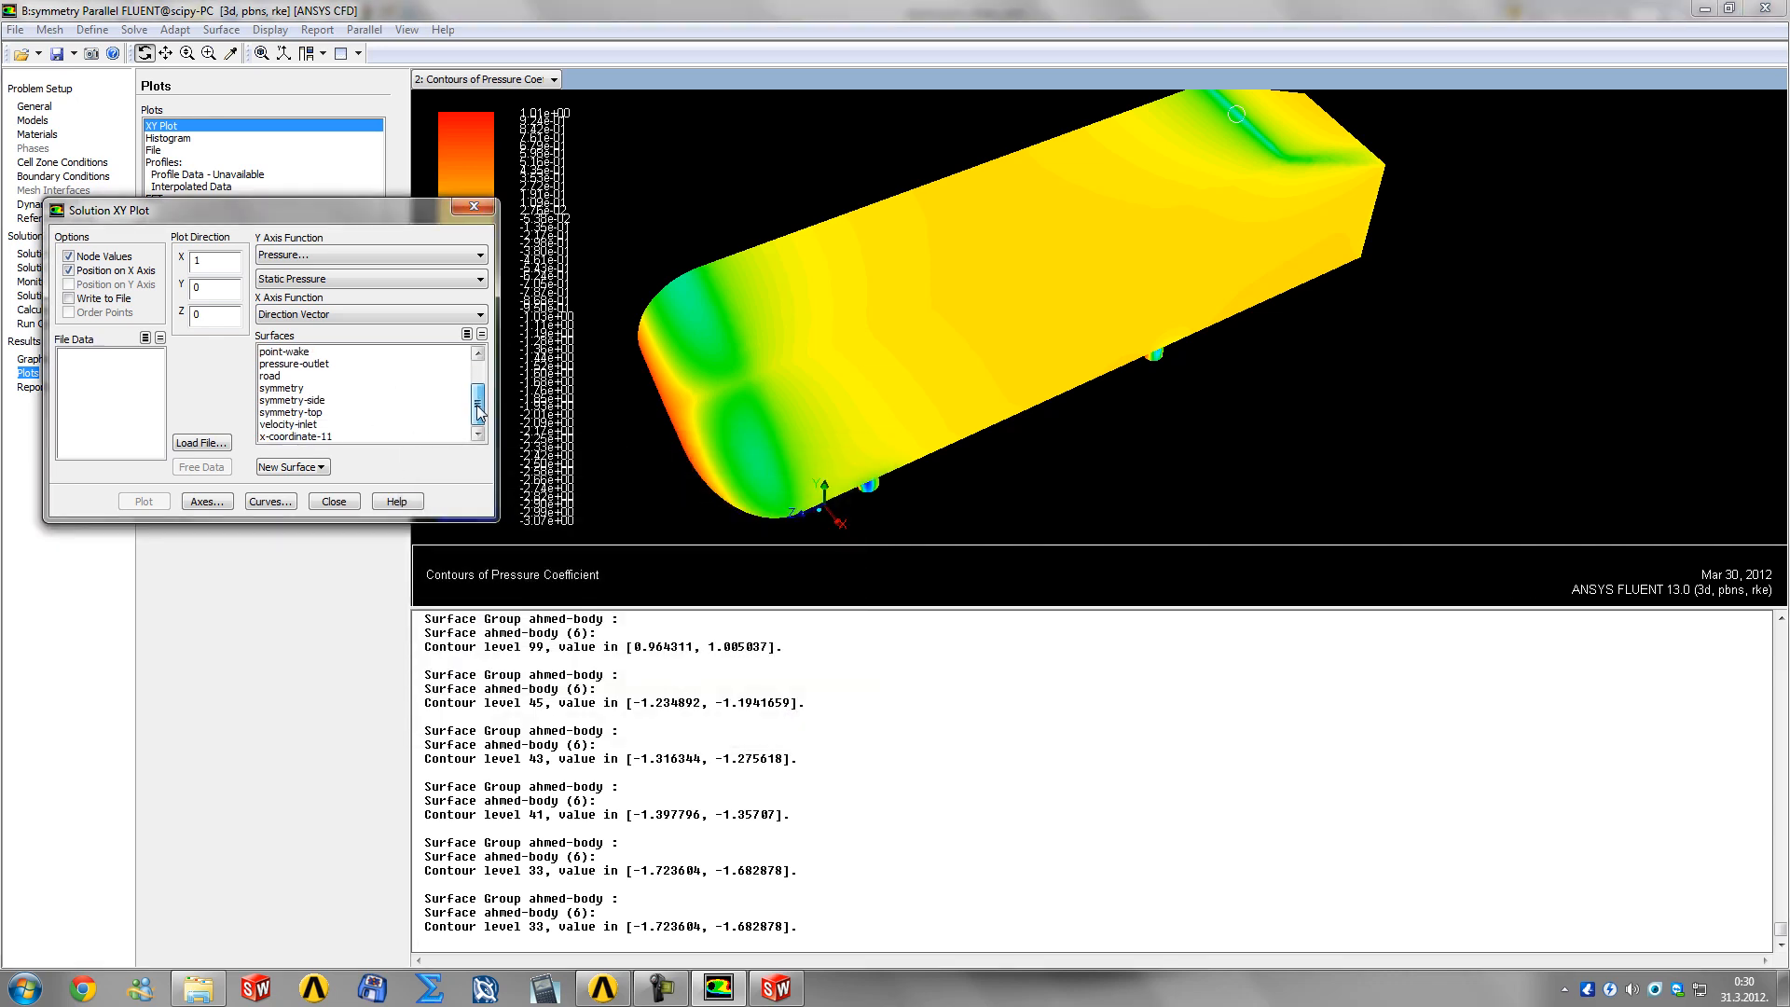
pyautogui.click(280, 436)
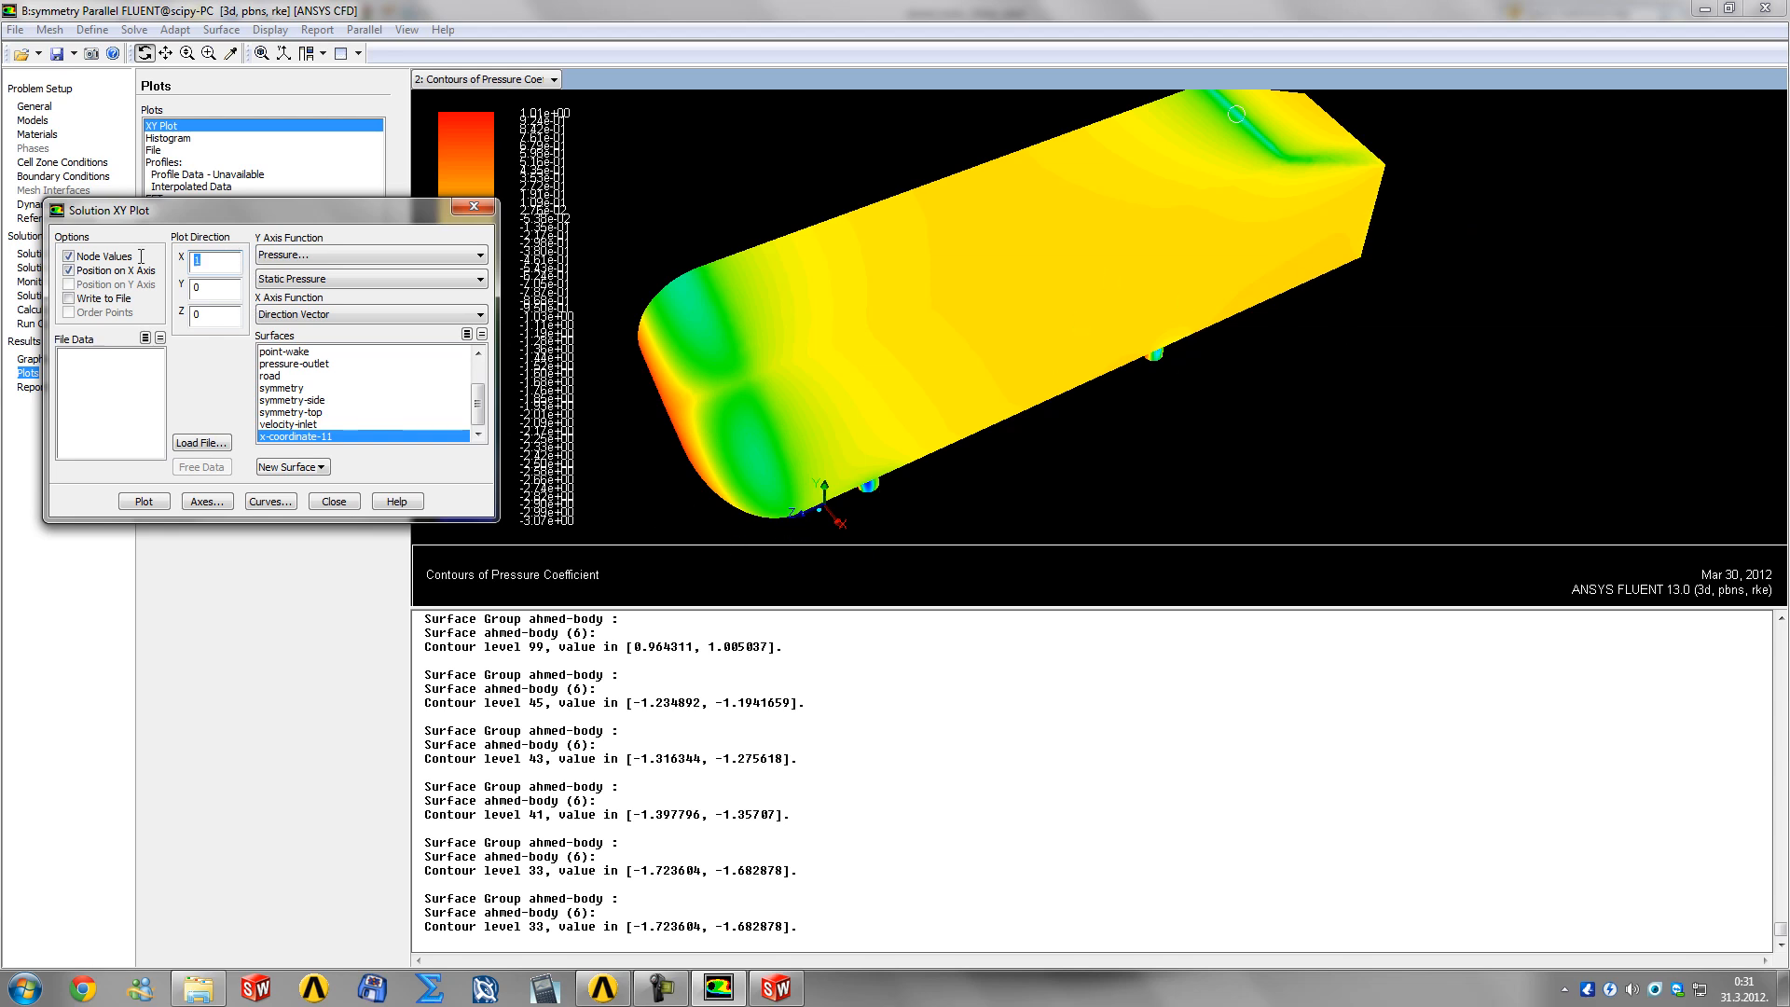
pyautogui.write('0')
pyautogui.press('Tab')
pyautogui.press('Tab')
pyautogui.write('1')
# Step: Plot Pressure Coefficient on the Y axis against the Direction Vector position
pyautogui.click(296, 257)
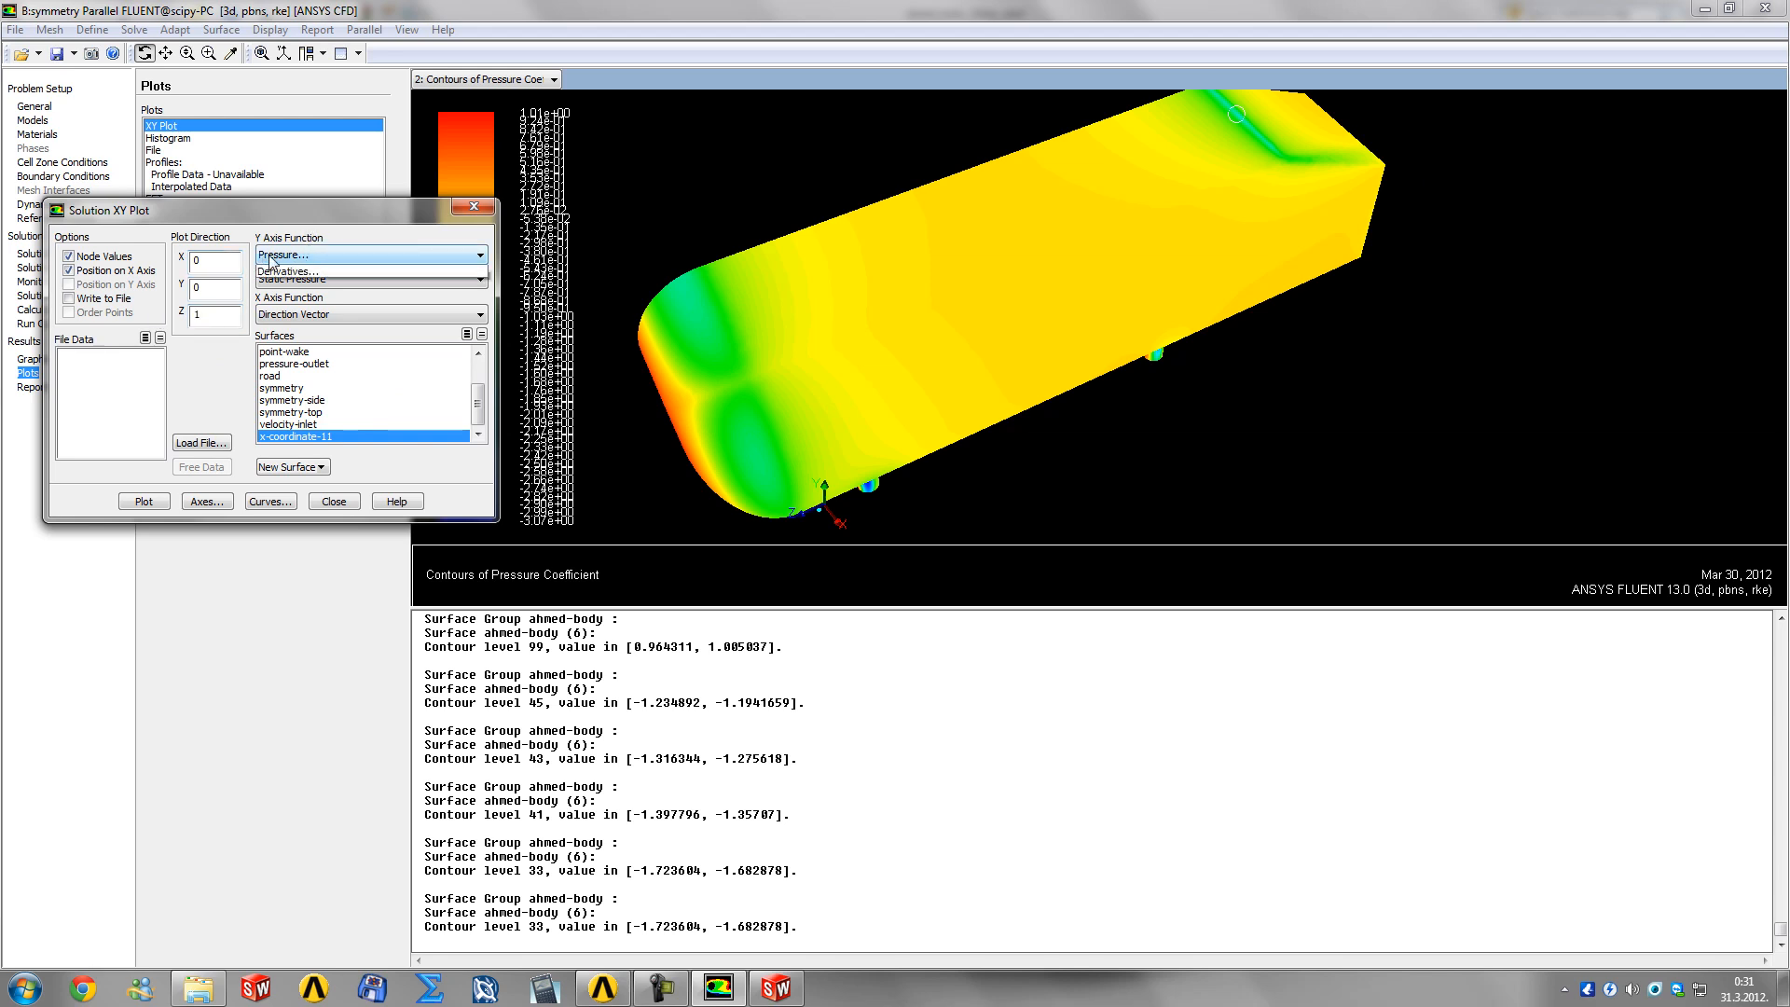
pyautogui.click(280, 272)
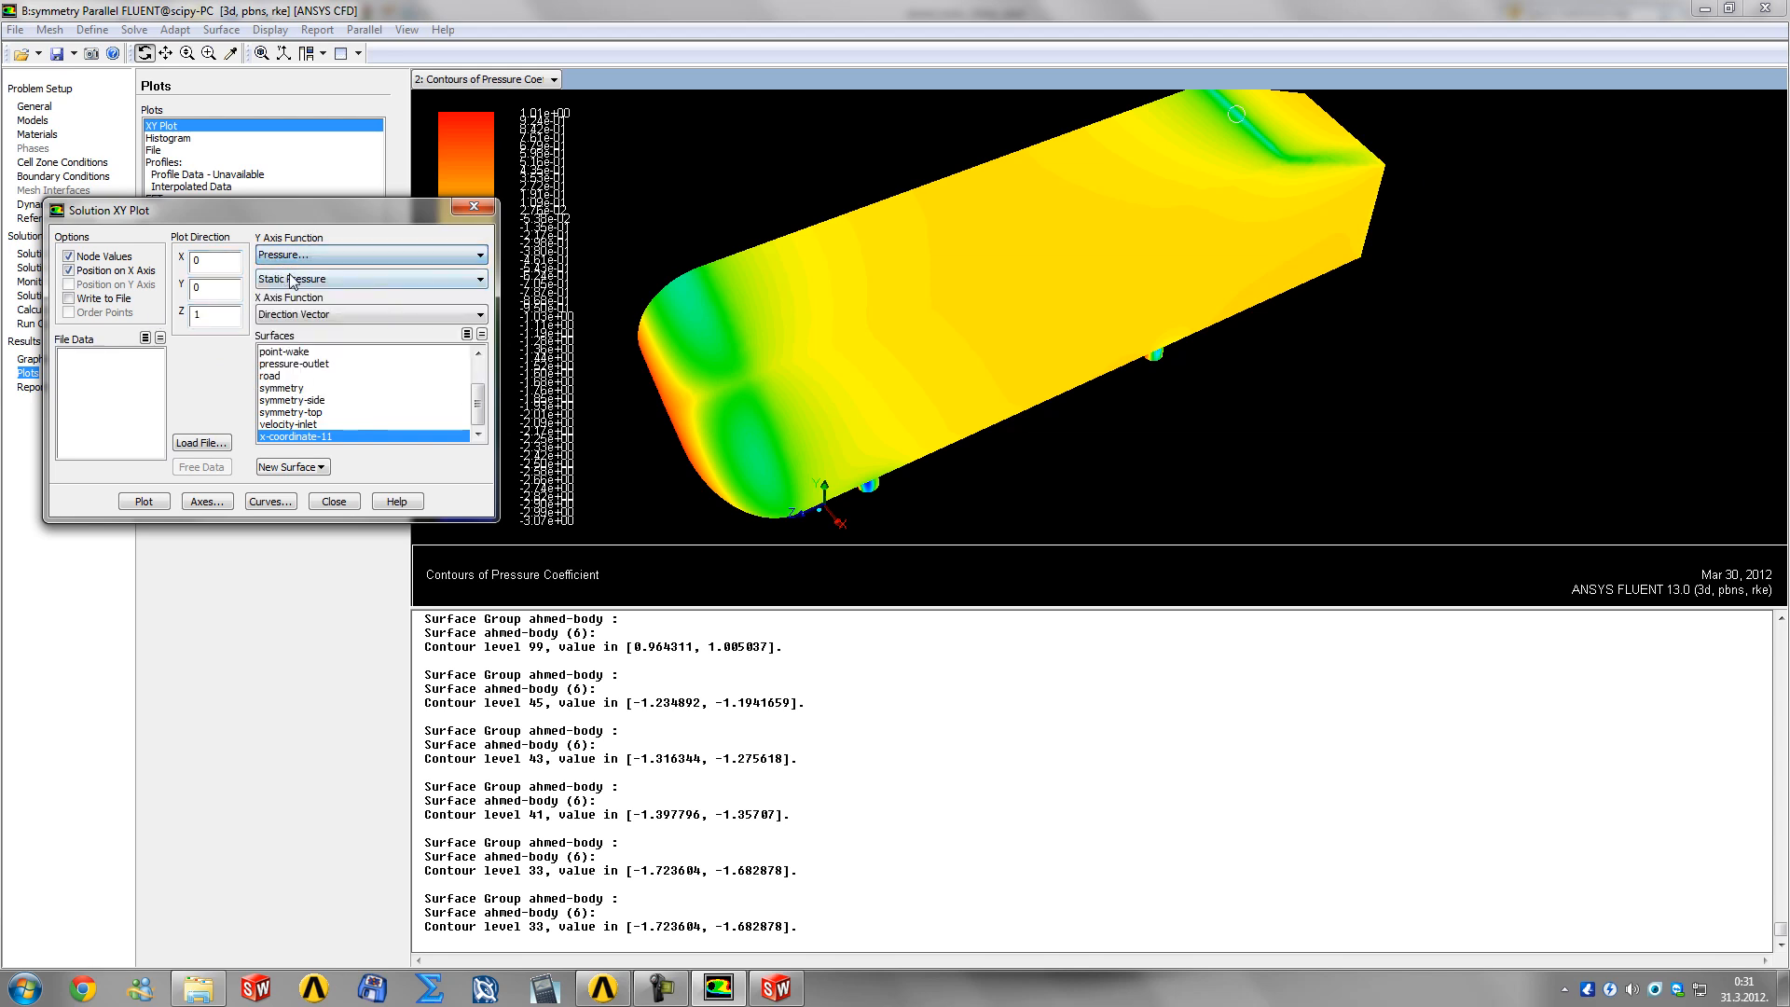
pyautogui.click(273, 281)
pyautogui.click(284, 315)
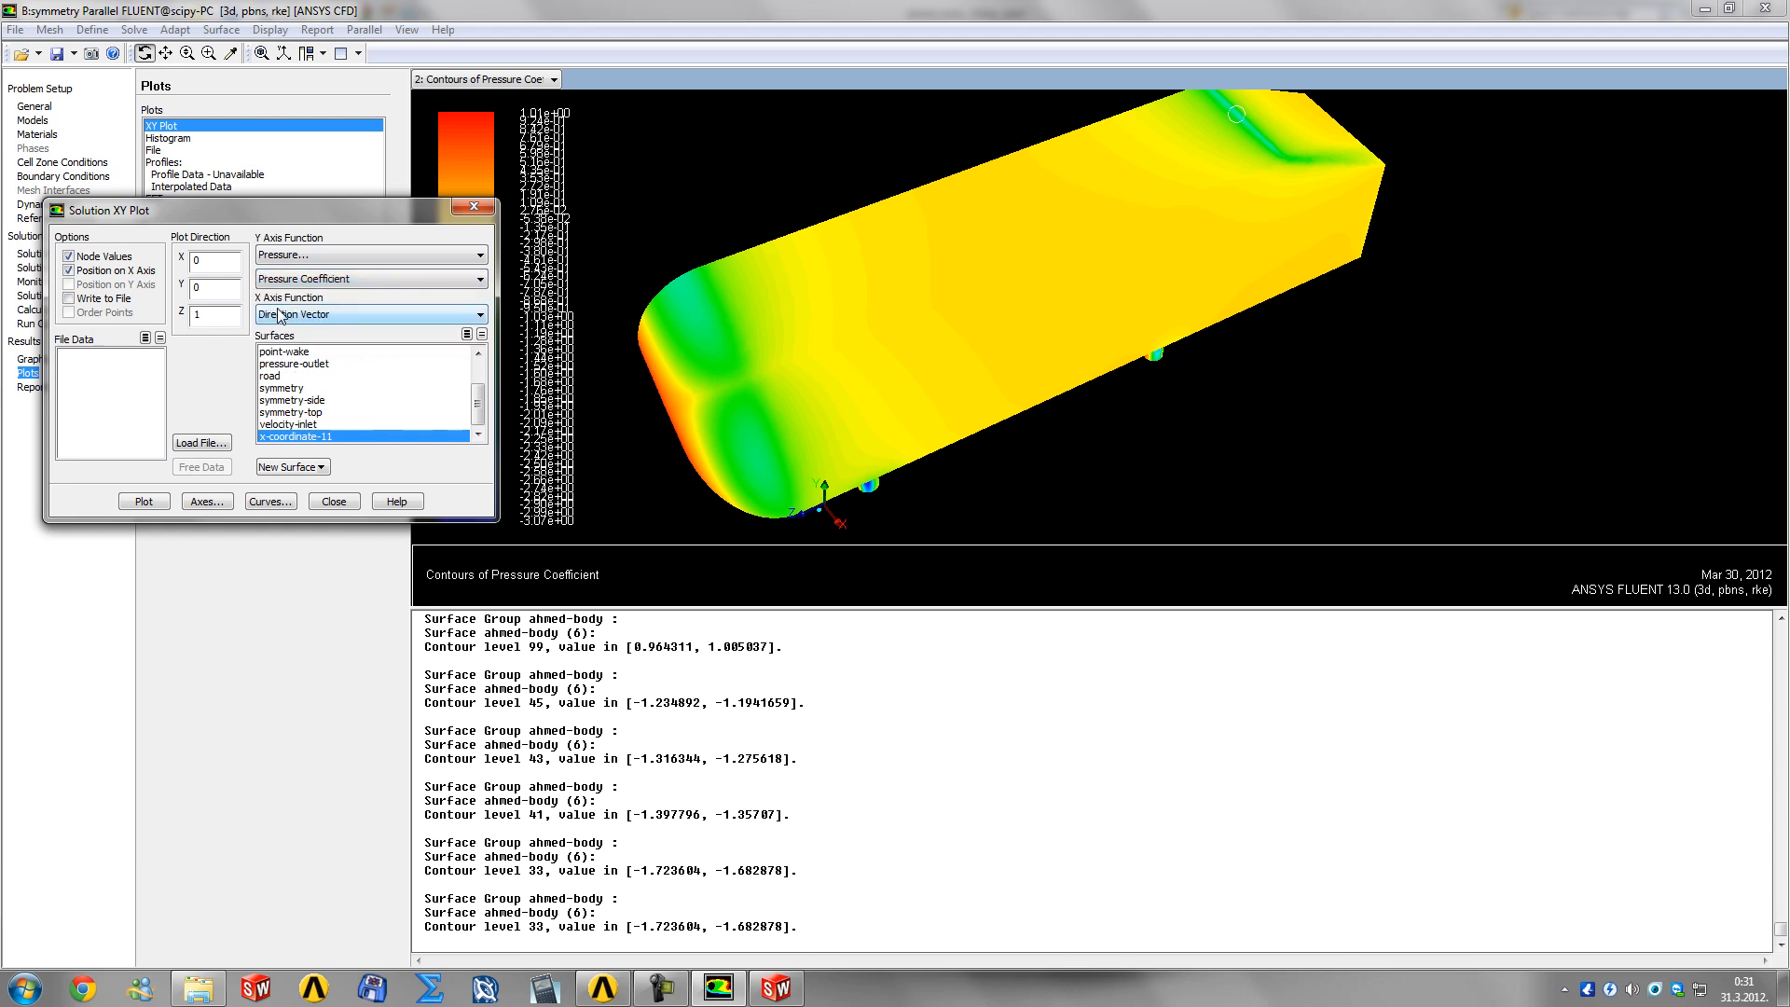
pyautogui.click(144, 503)
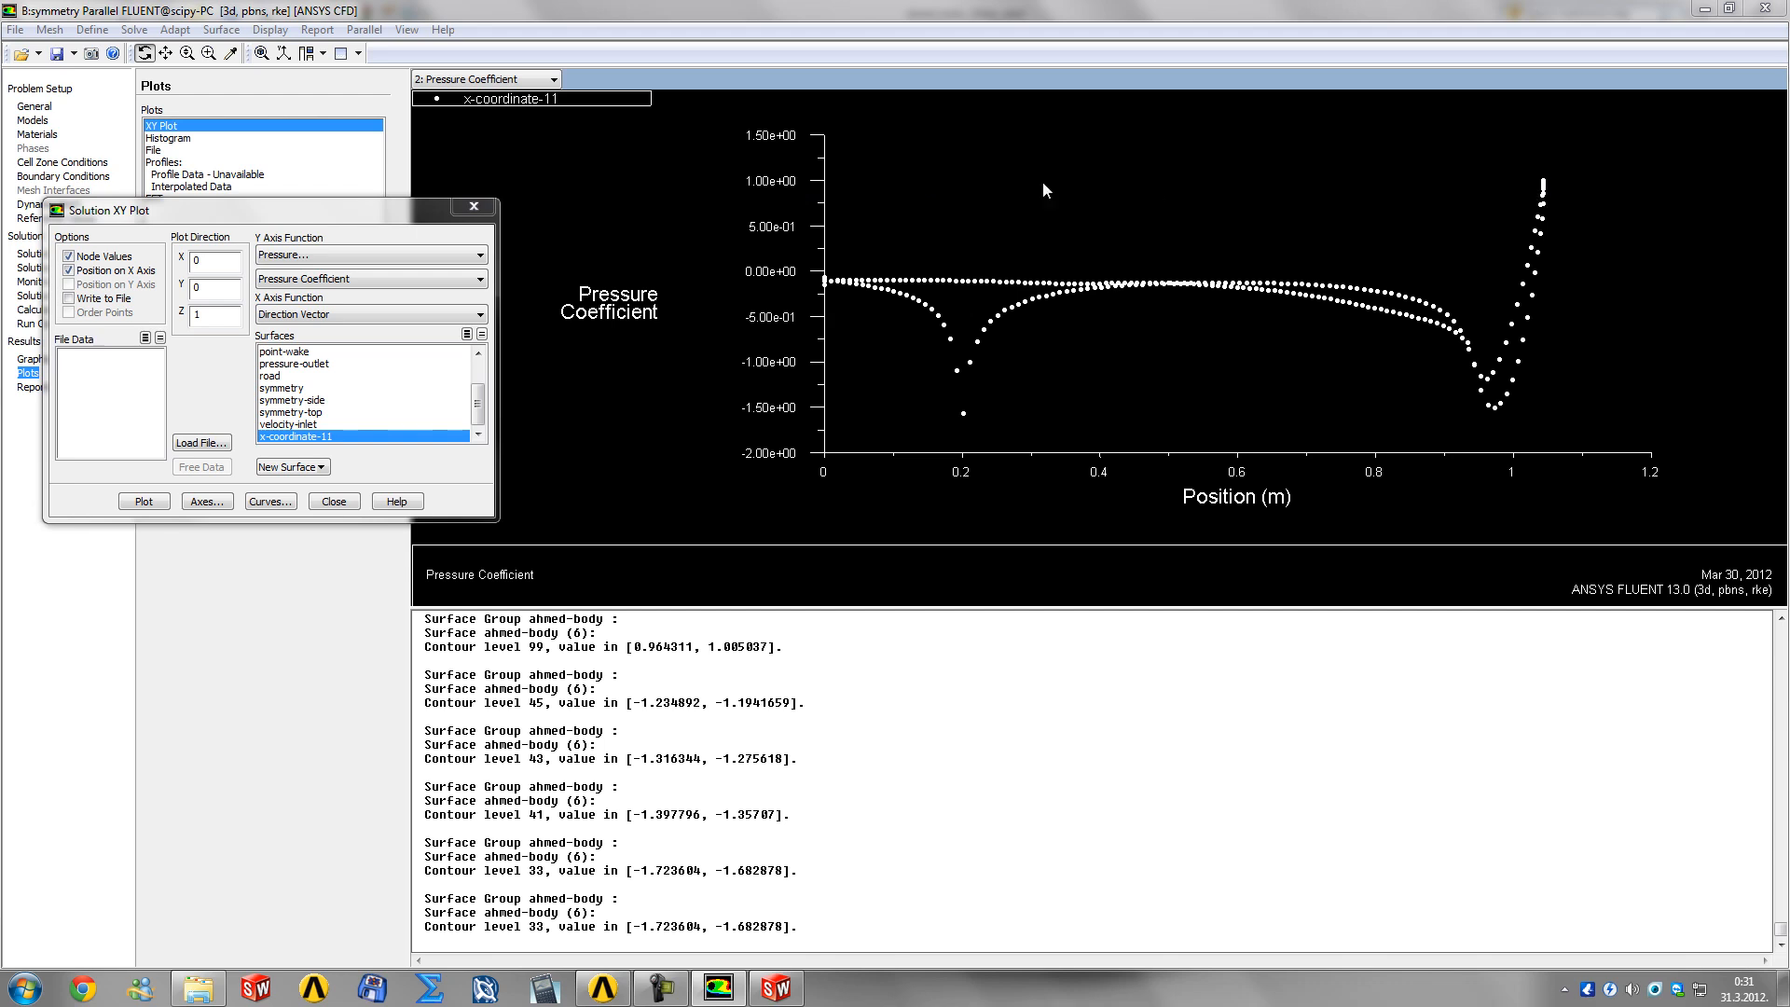
# Step: Reverse the plot direction by setting Z to -1, and replot the pressure coefficient curve
pyautogui.doubleClick(196, 314)
pyautogui.write('-1')
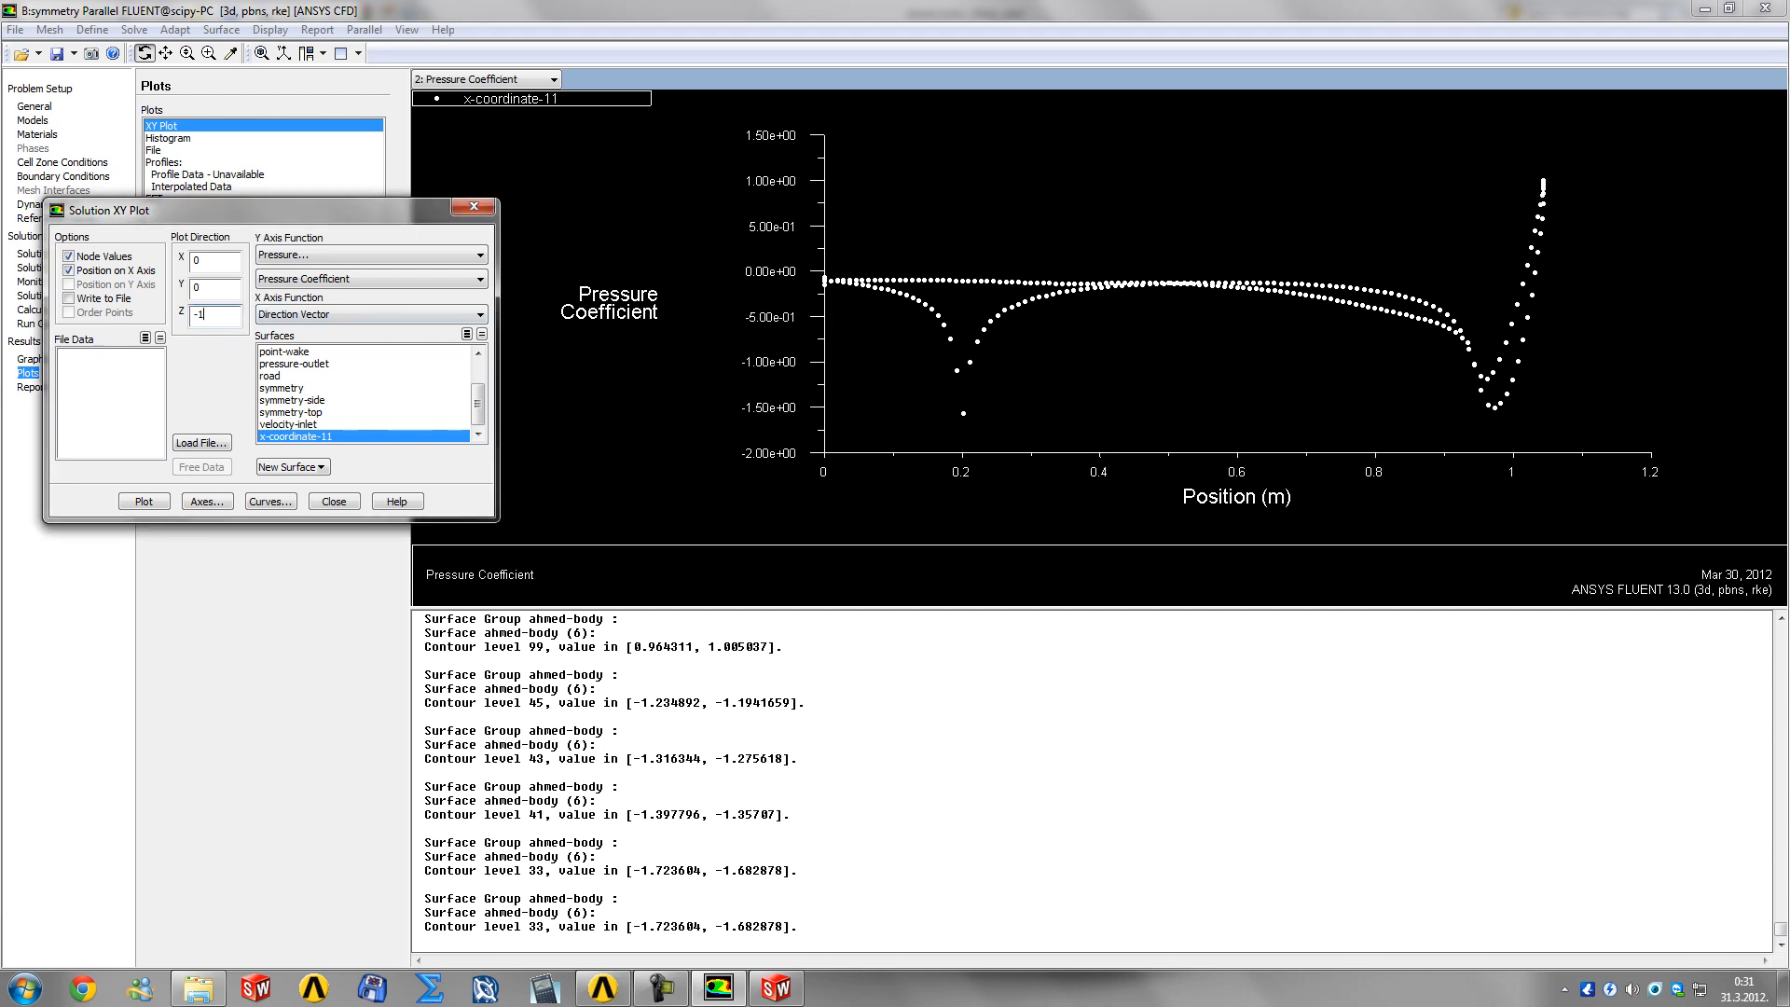
pyautogui.click(145, 500)
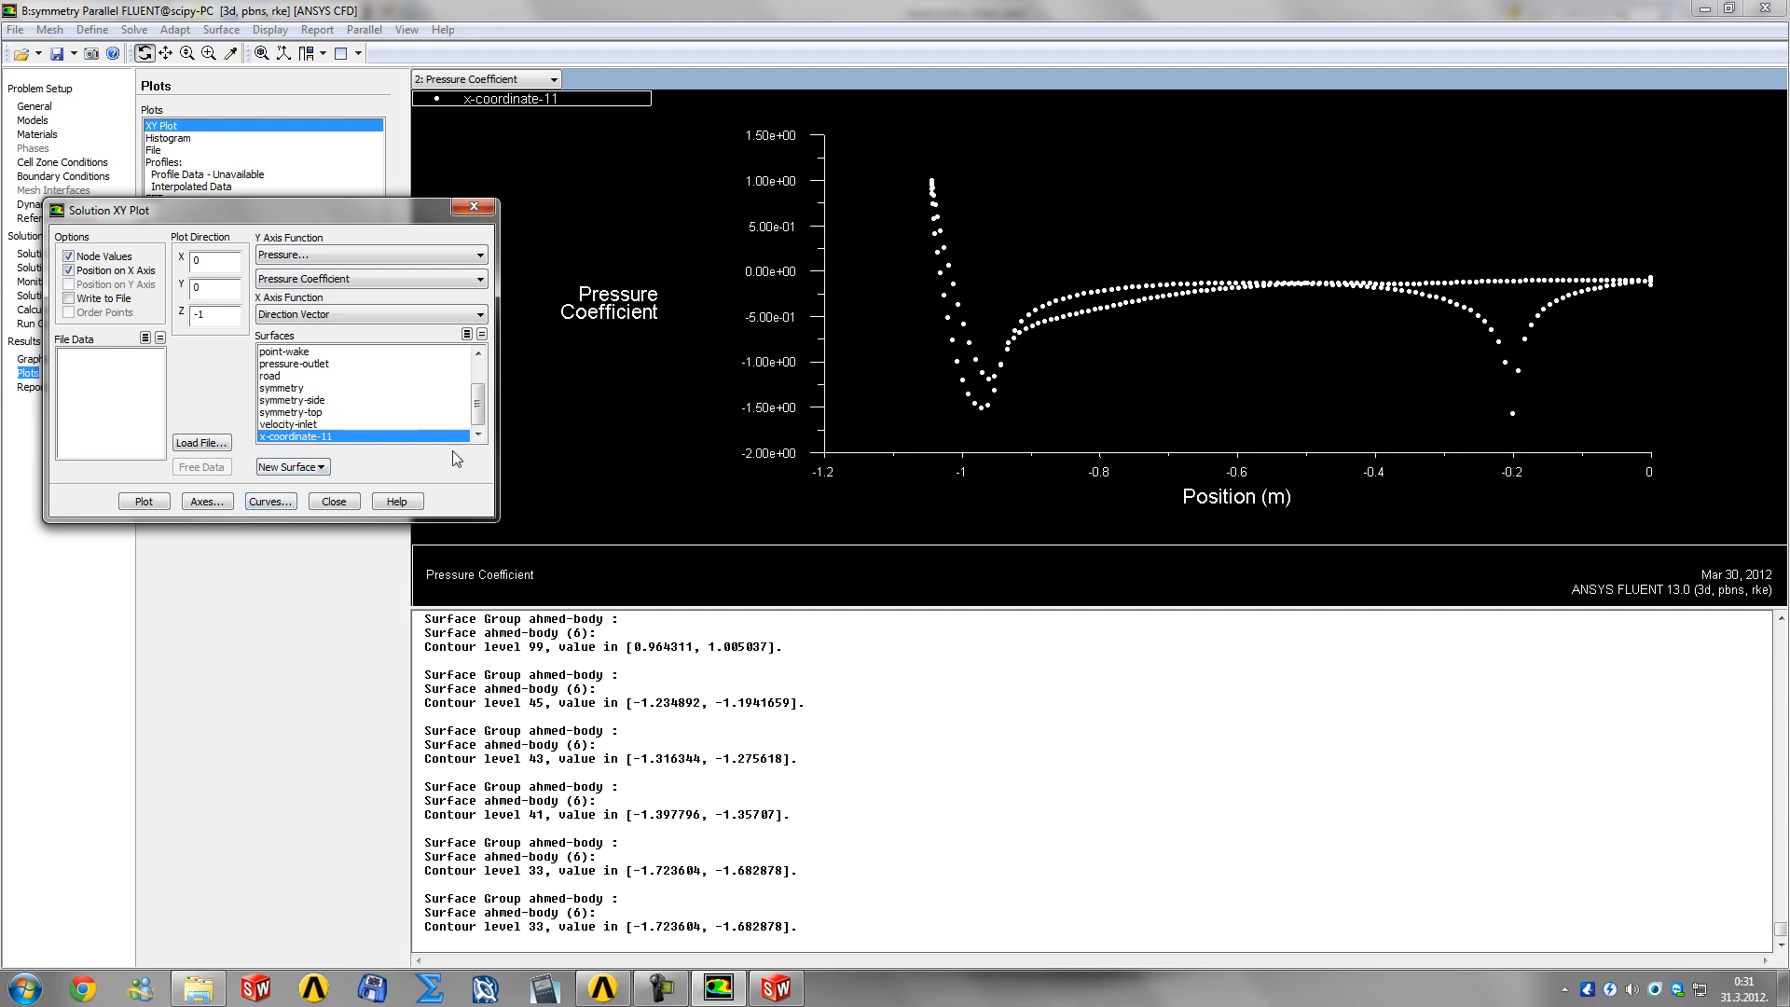
# Step: Set the Y axis number format of the XY plot to general and replot the pressure coefficient curve
pyautogui.click(207, 502)
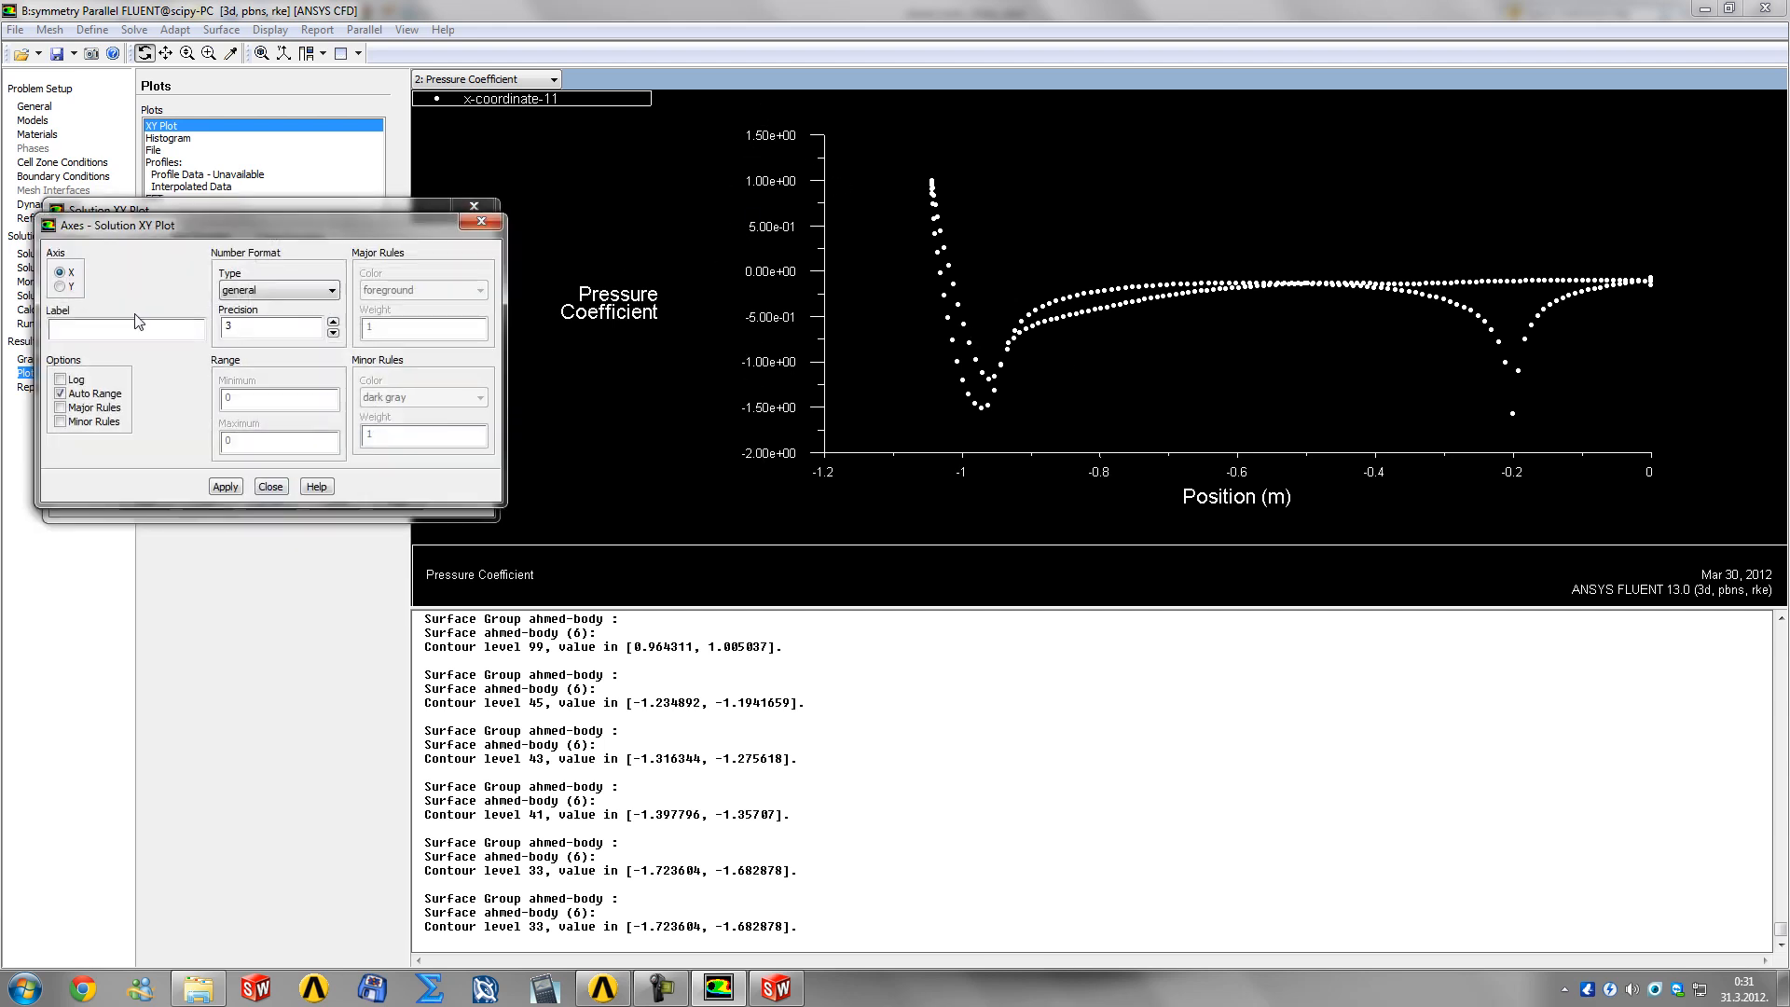
pyautogui.click(60, 286)
pyautogui.click(263, 290)
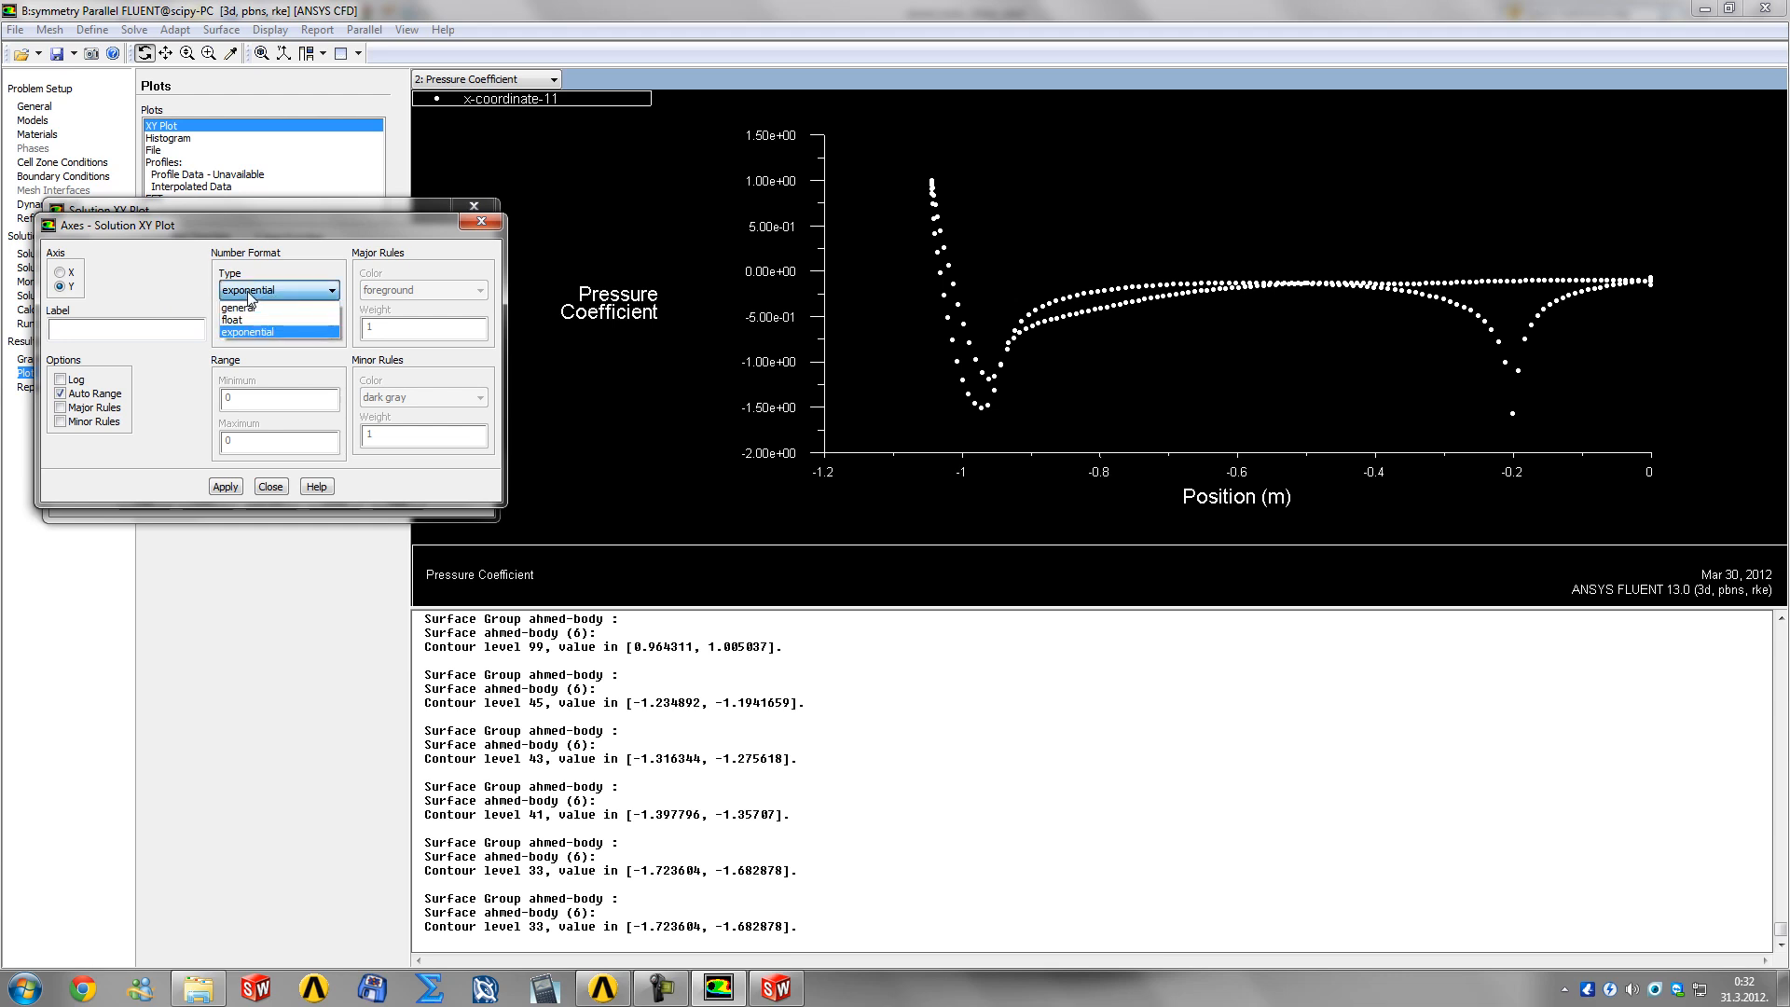
pyautogui.click(247, 310)
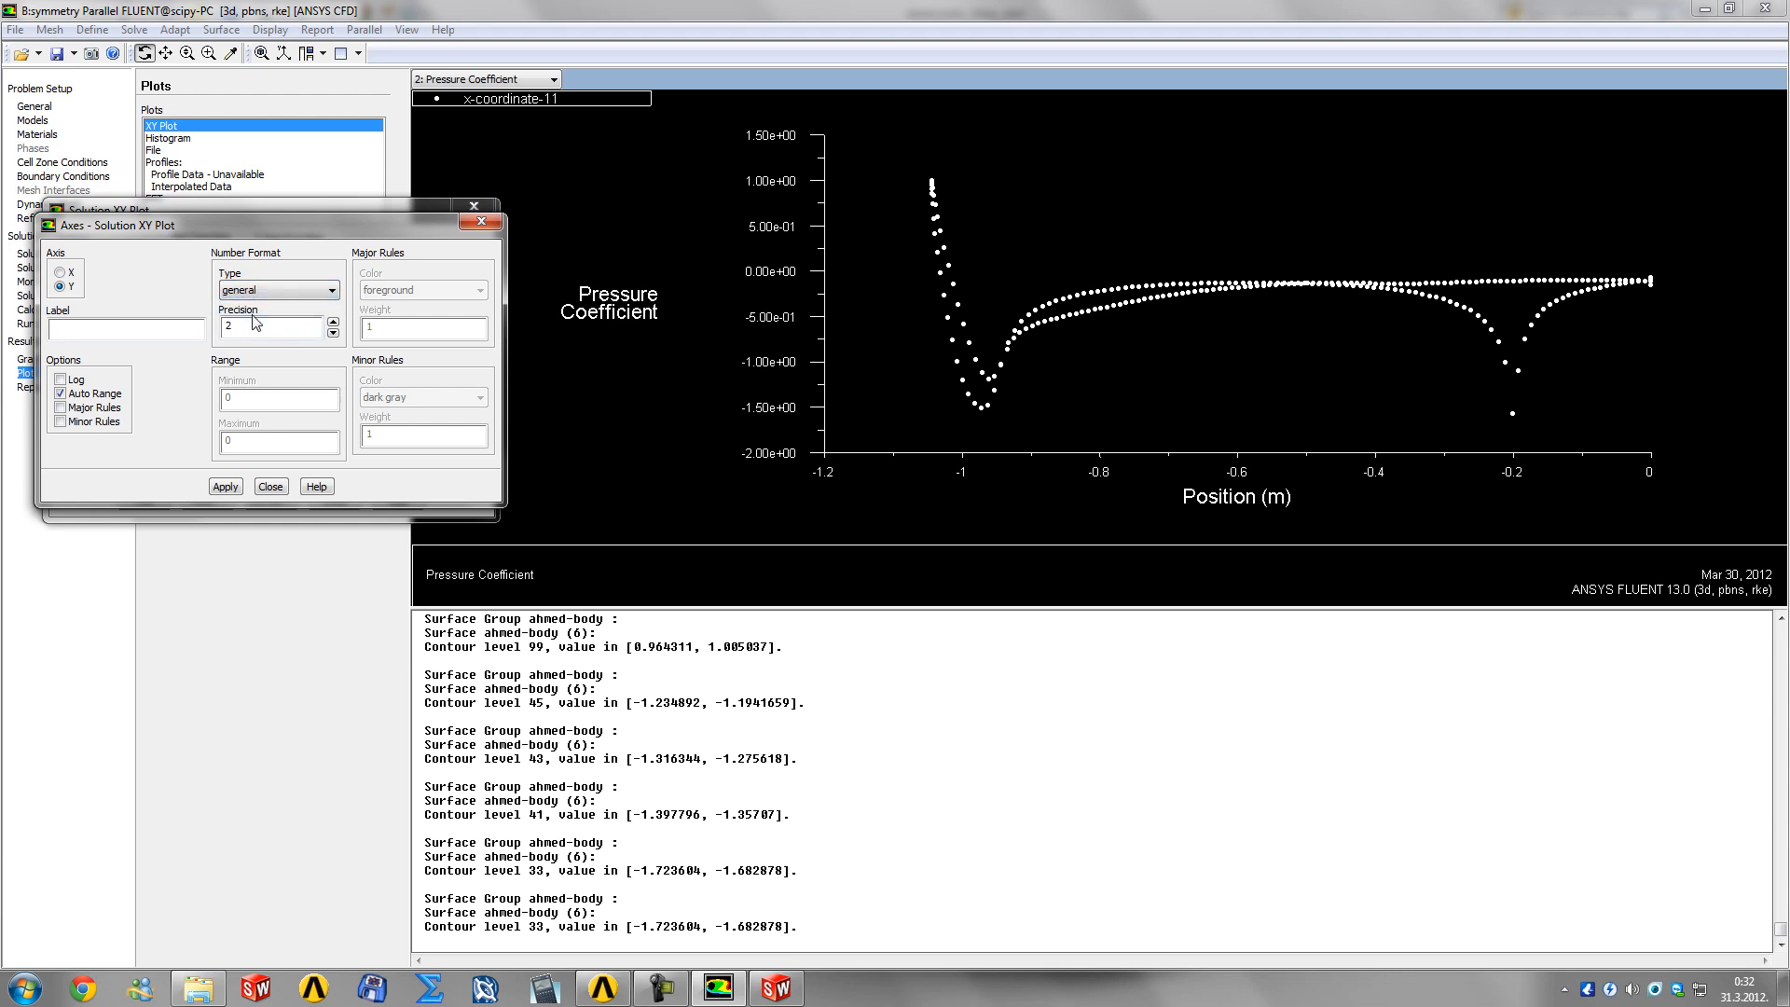
pyautogui.click(226, 487)
pyautogui.click(266, 487)
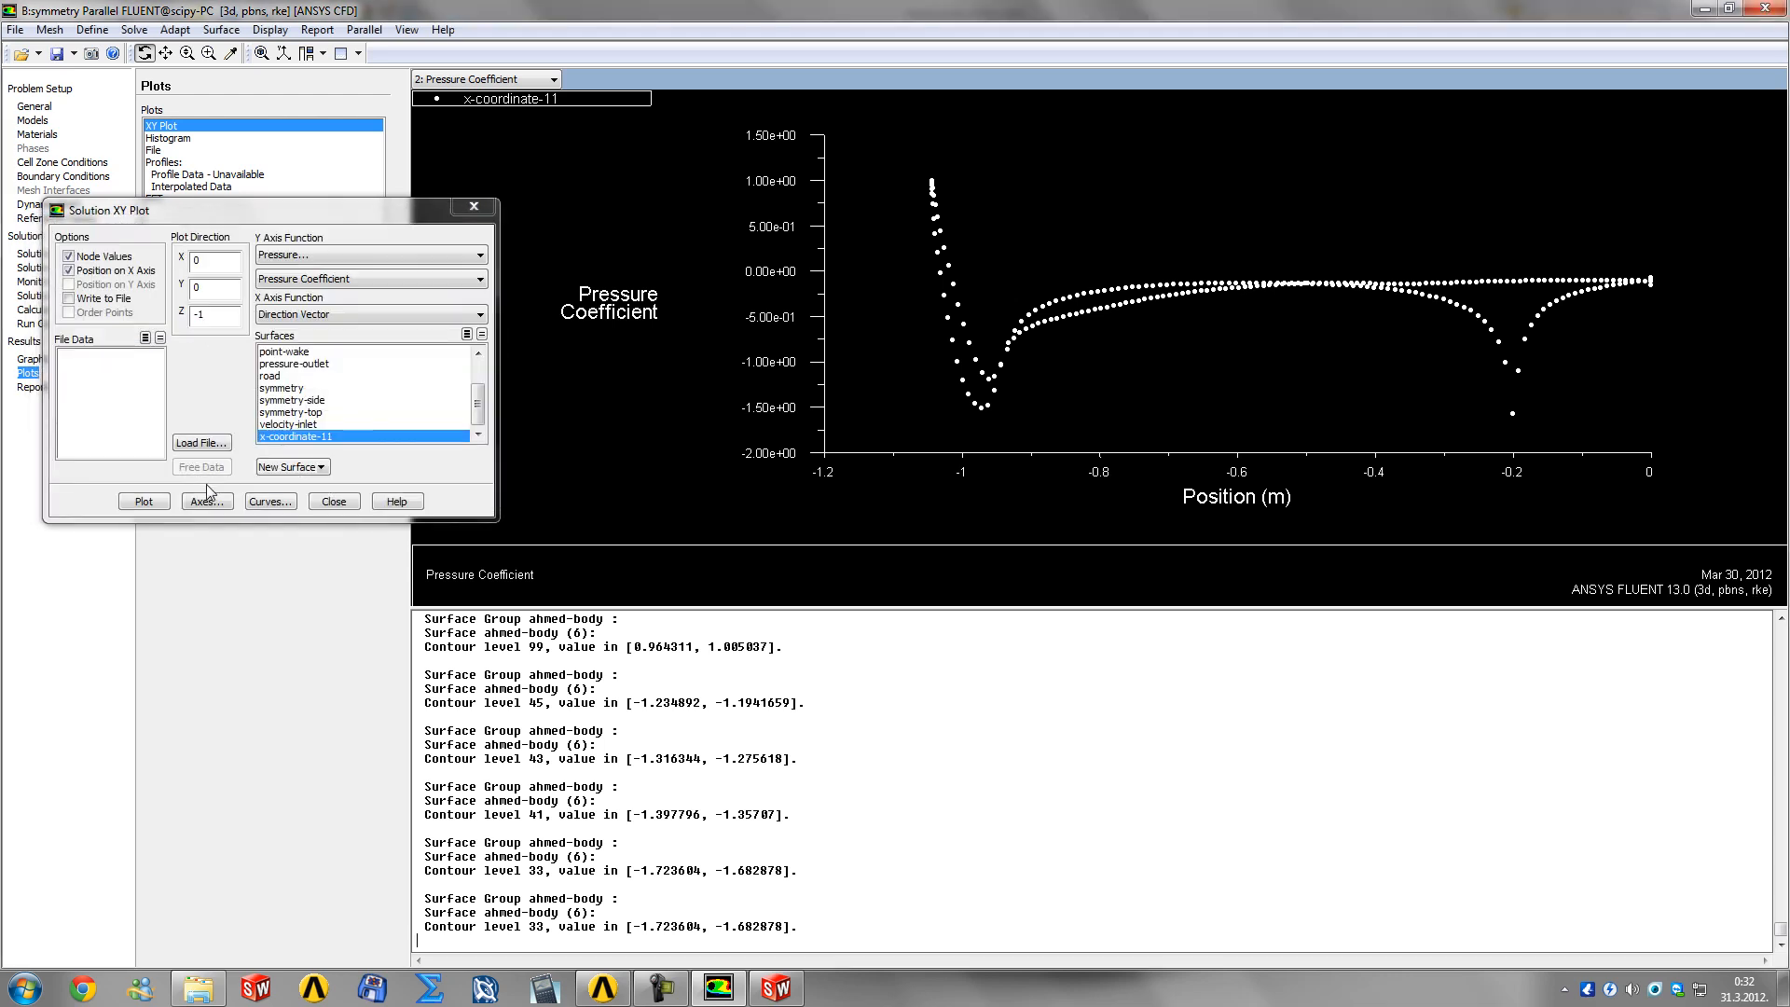
pyautogui.click(142, 501)
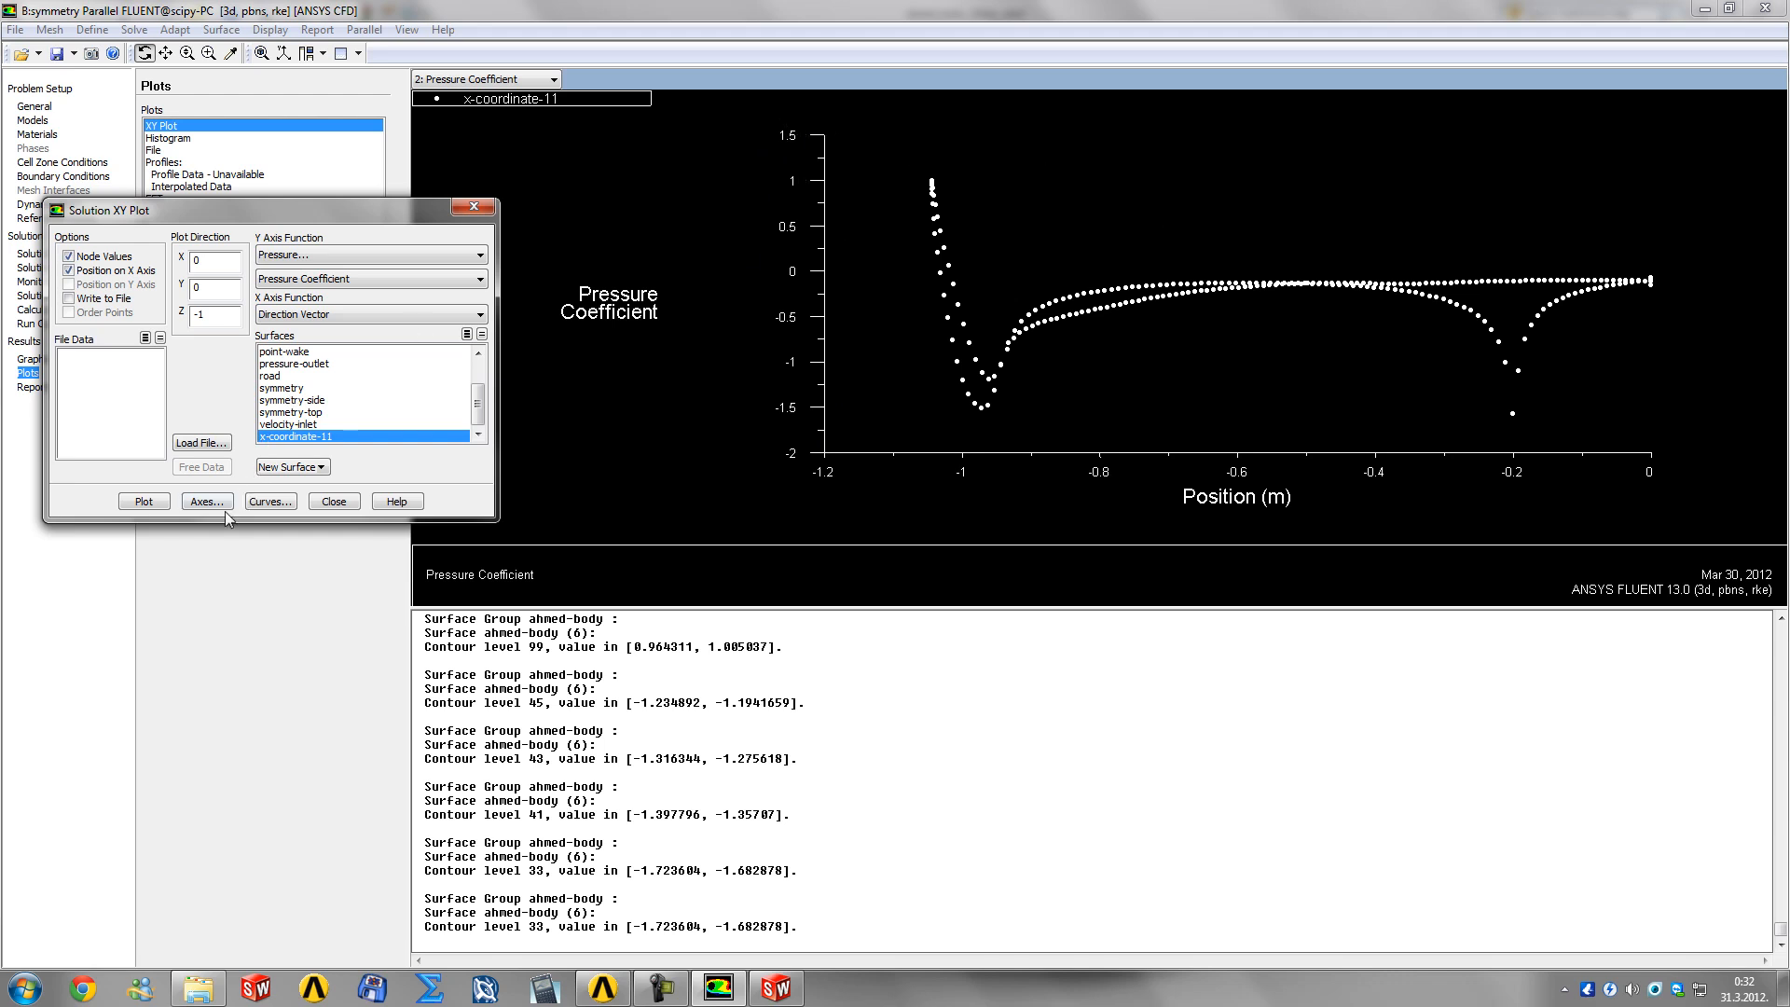
# Step: Give curve 0 a solid red connecting line and replot the pressure coefficient
pyautogui.click(271, 502)
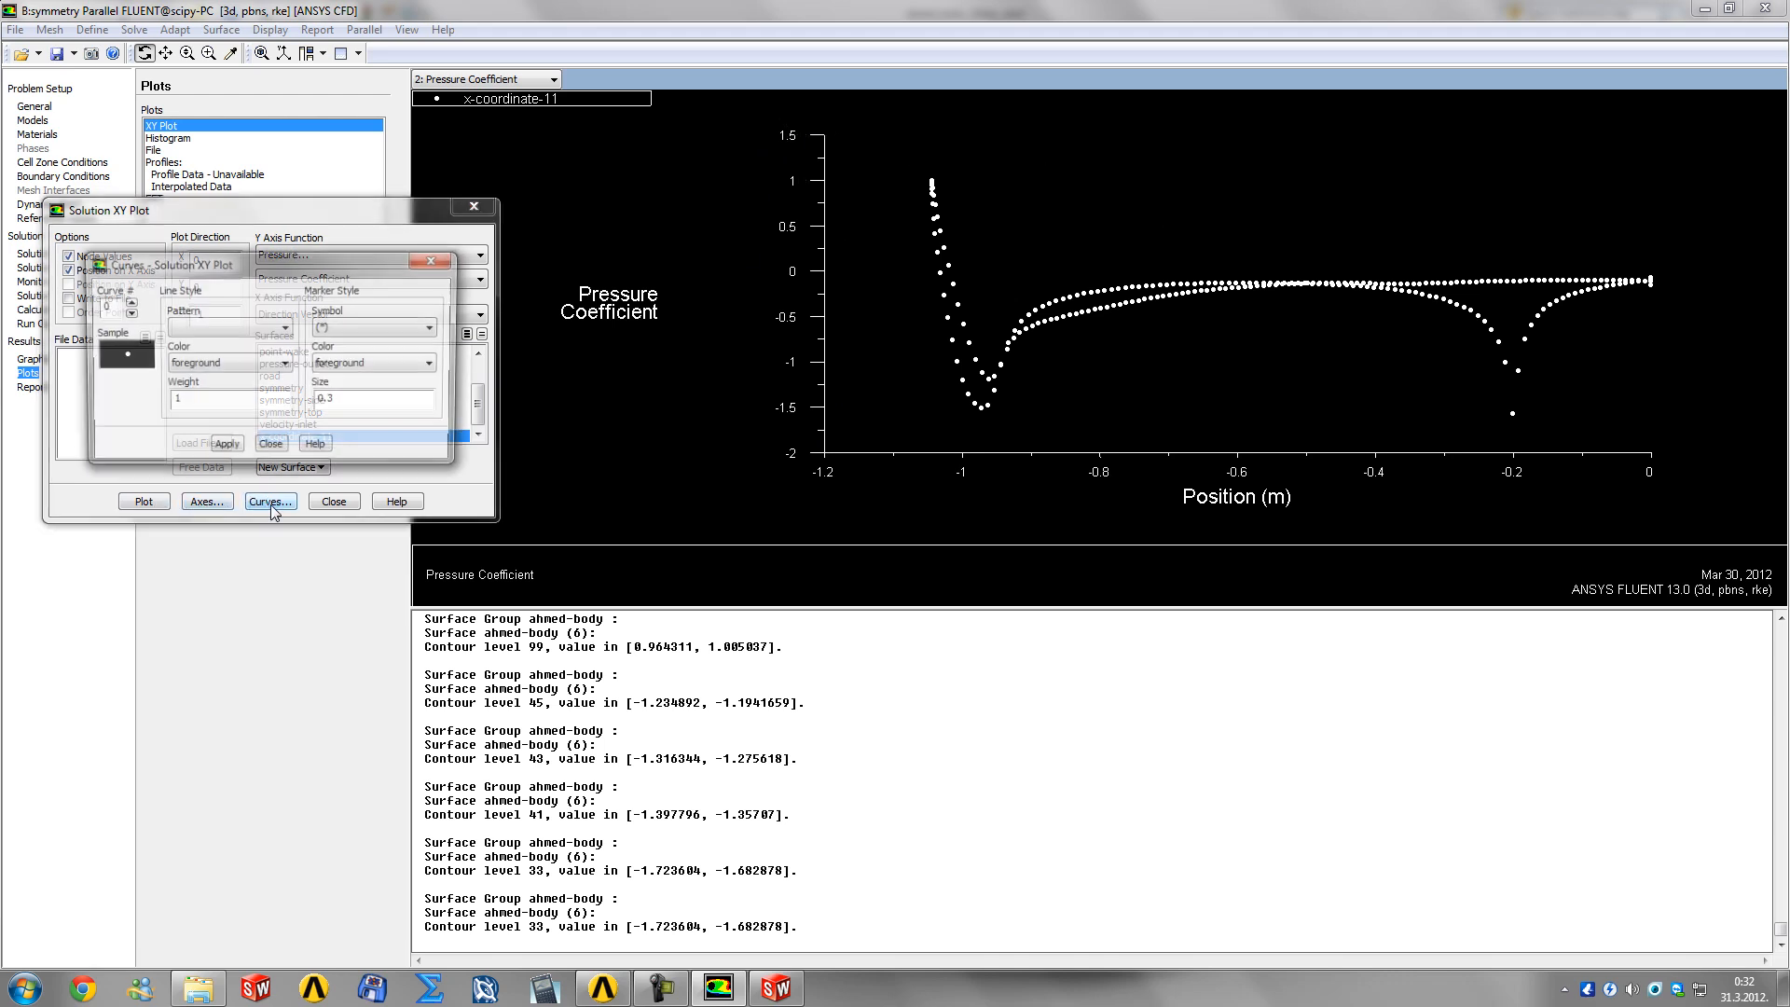
pyautogui.click(189, 328)
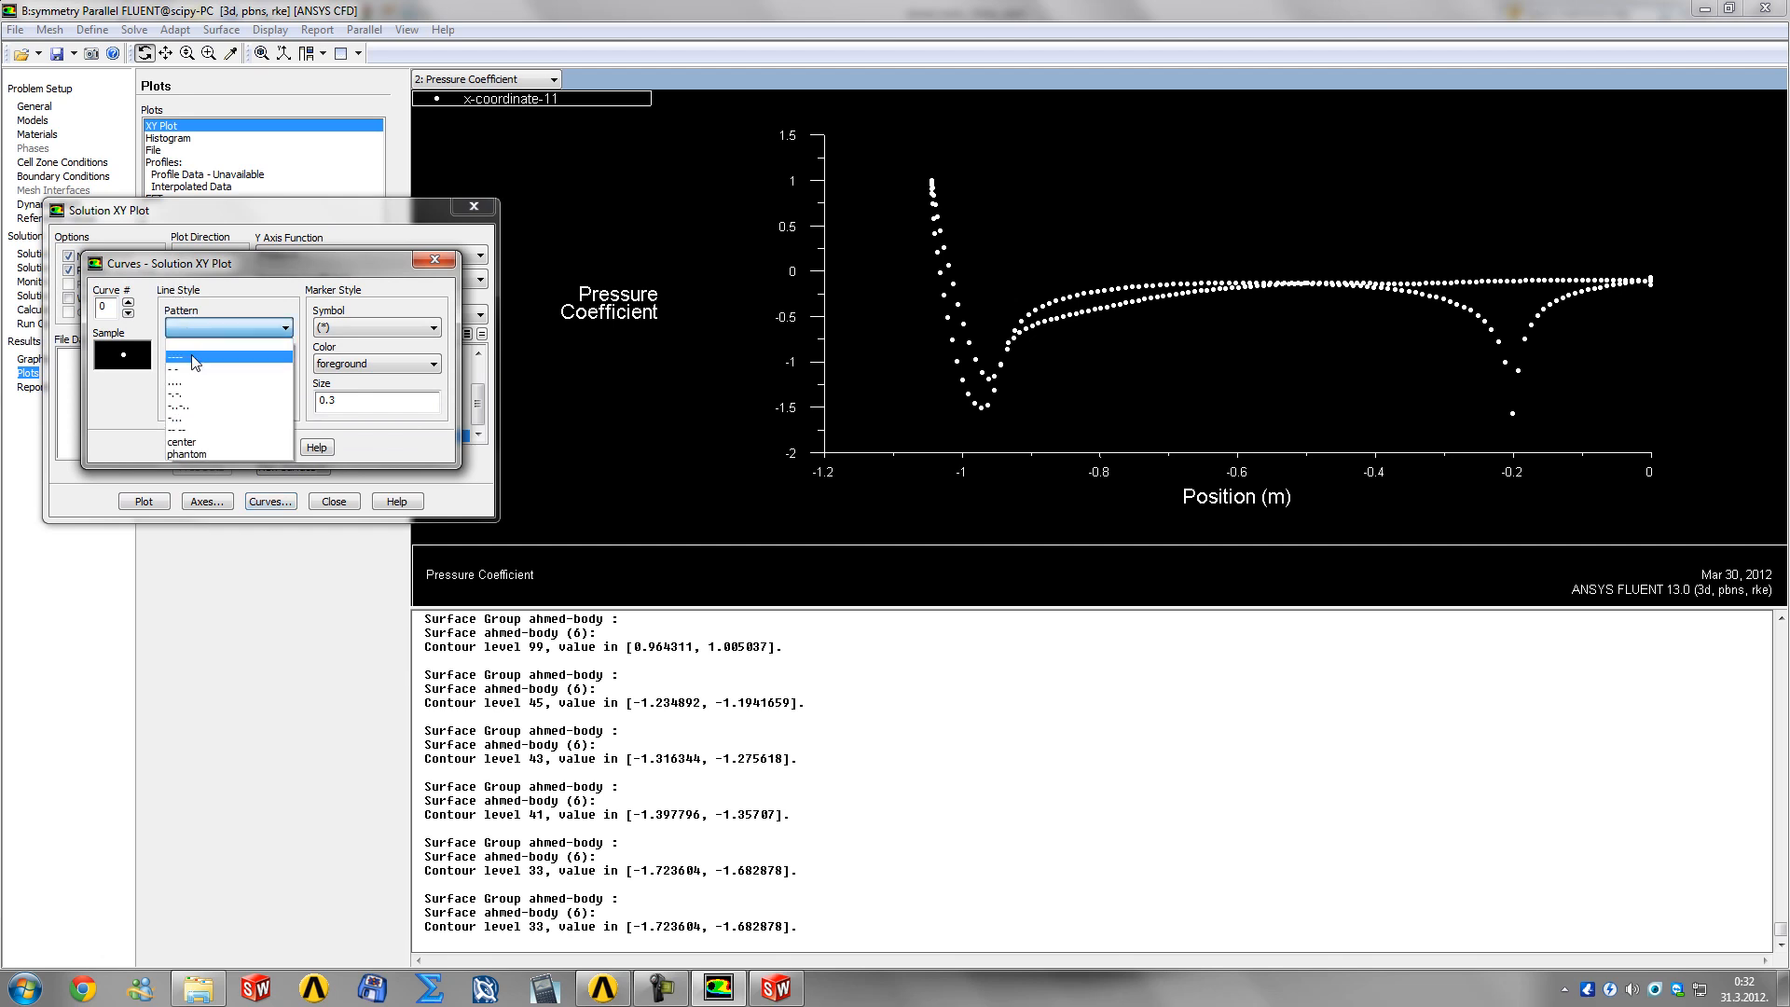
pyautogui.click(193, 363)
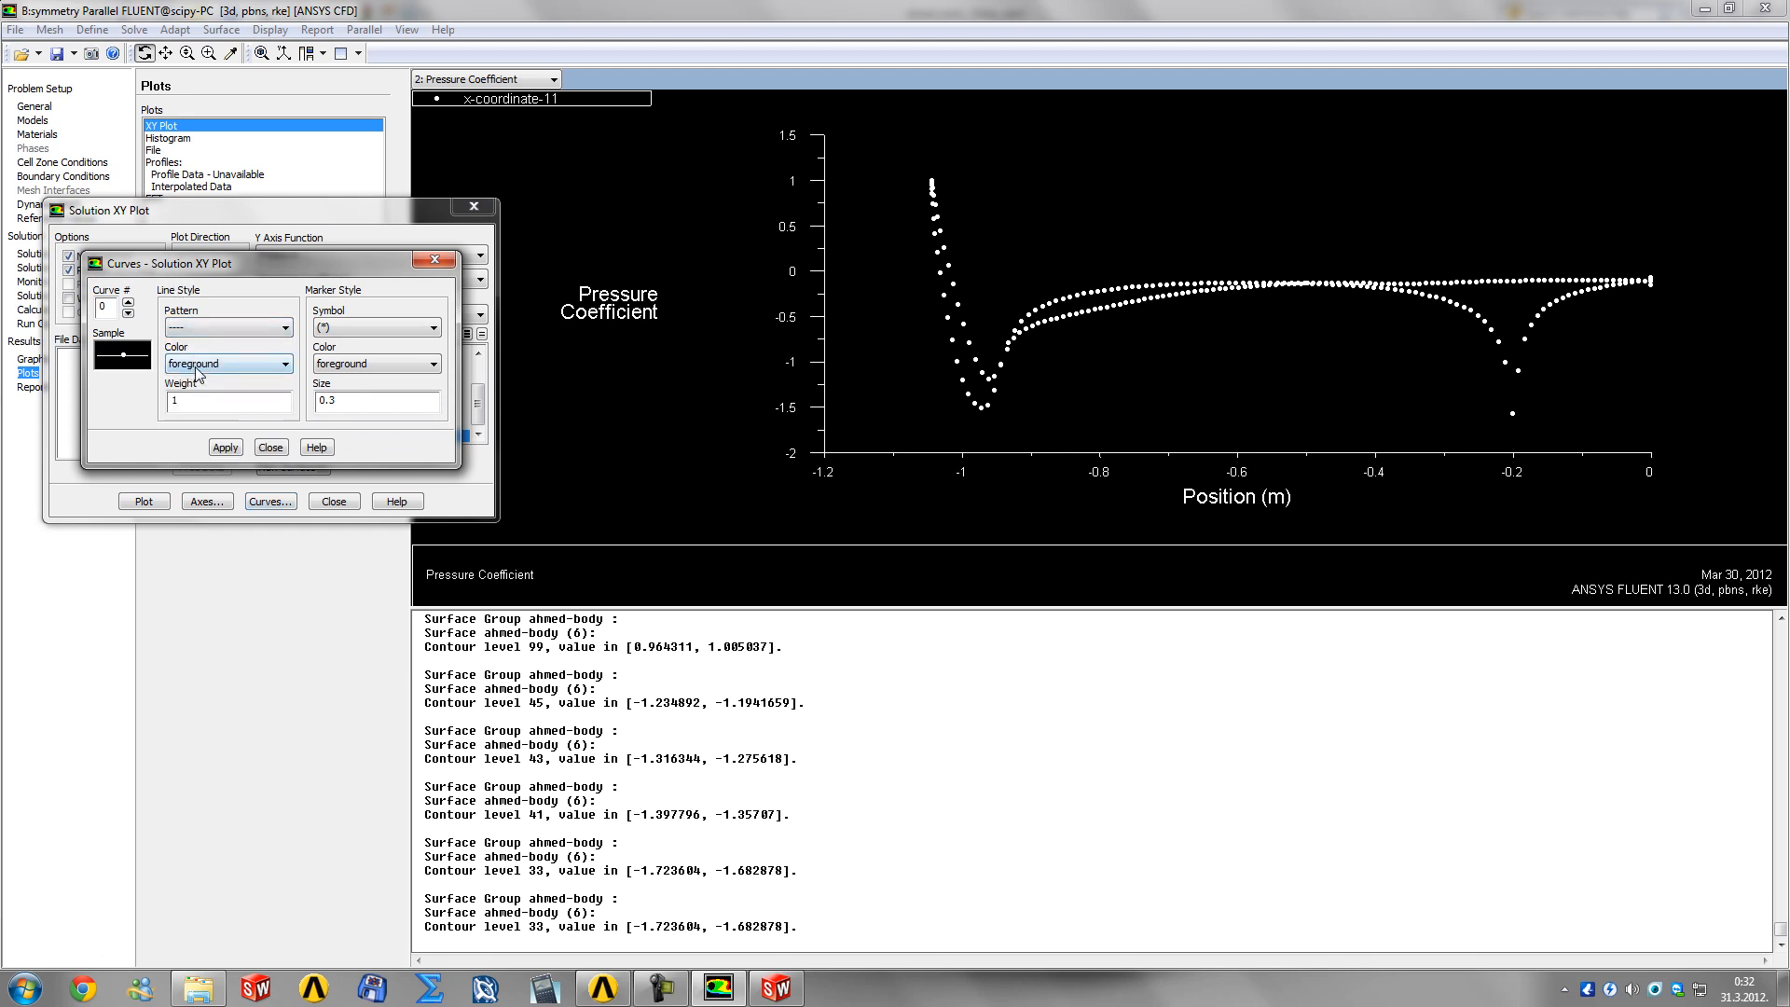
pyautogui.click(196, 366)
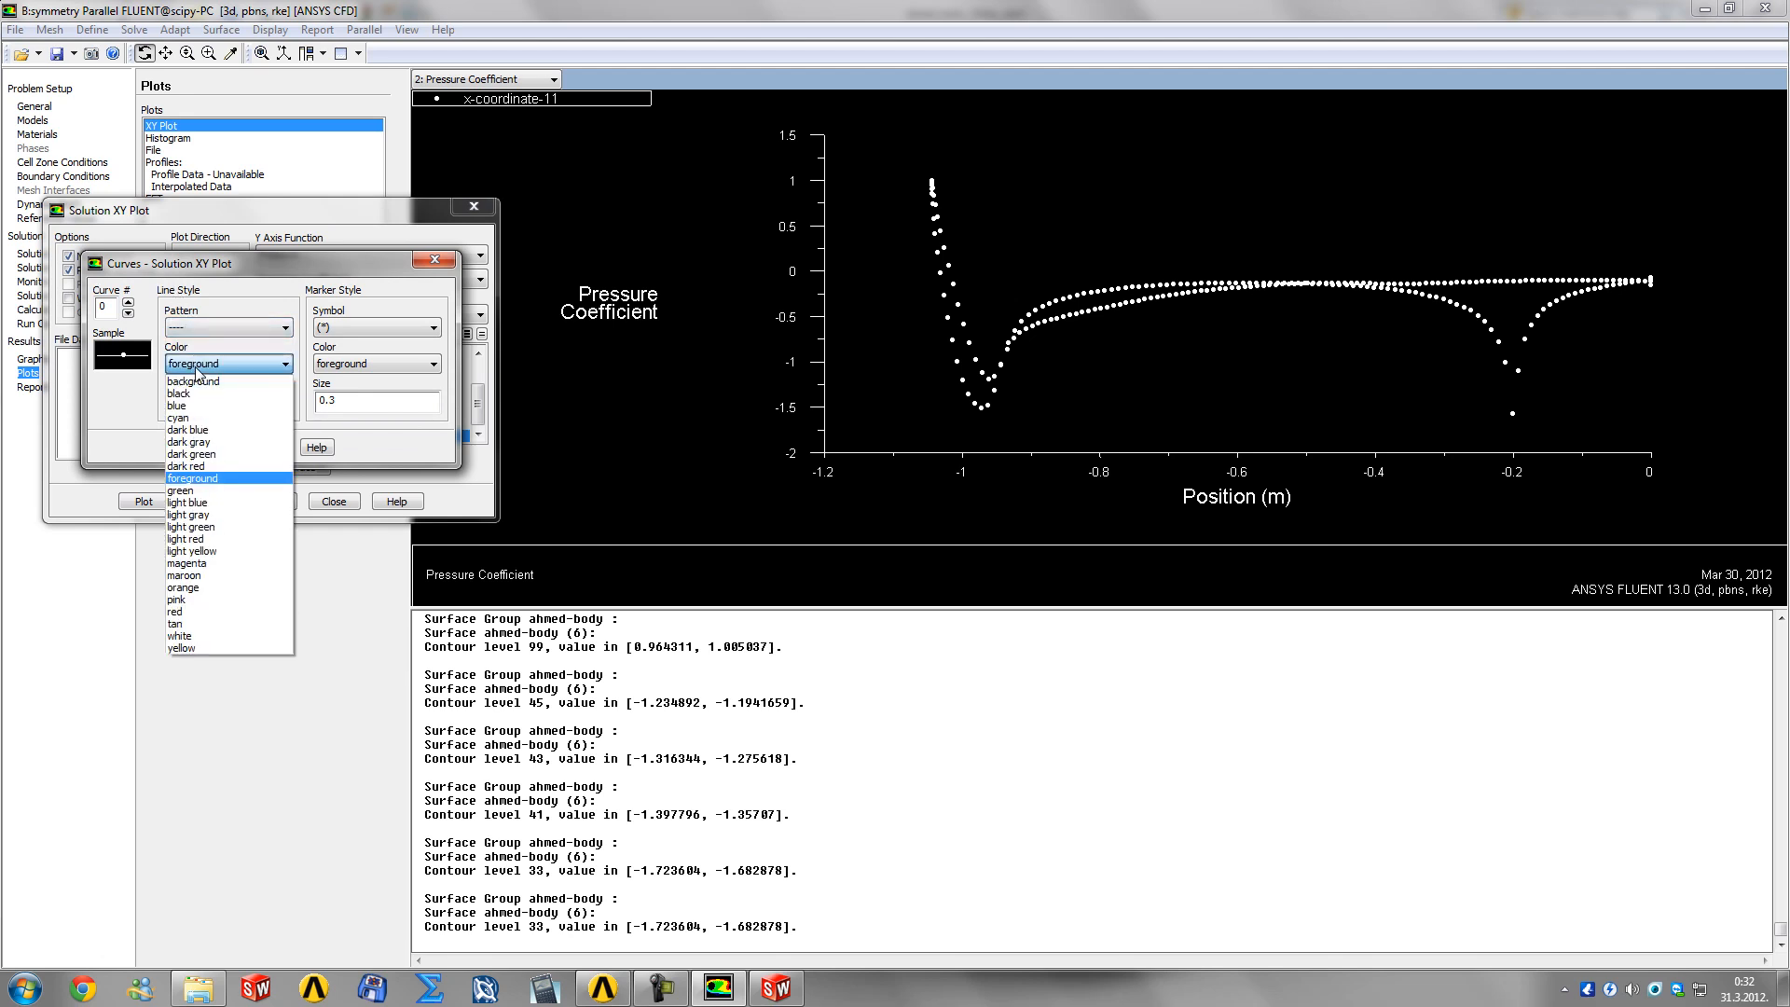
pyautogui.click(205, 611)
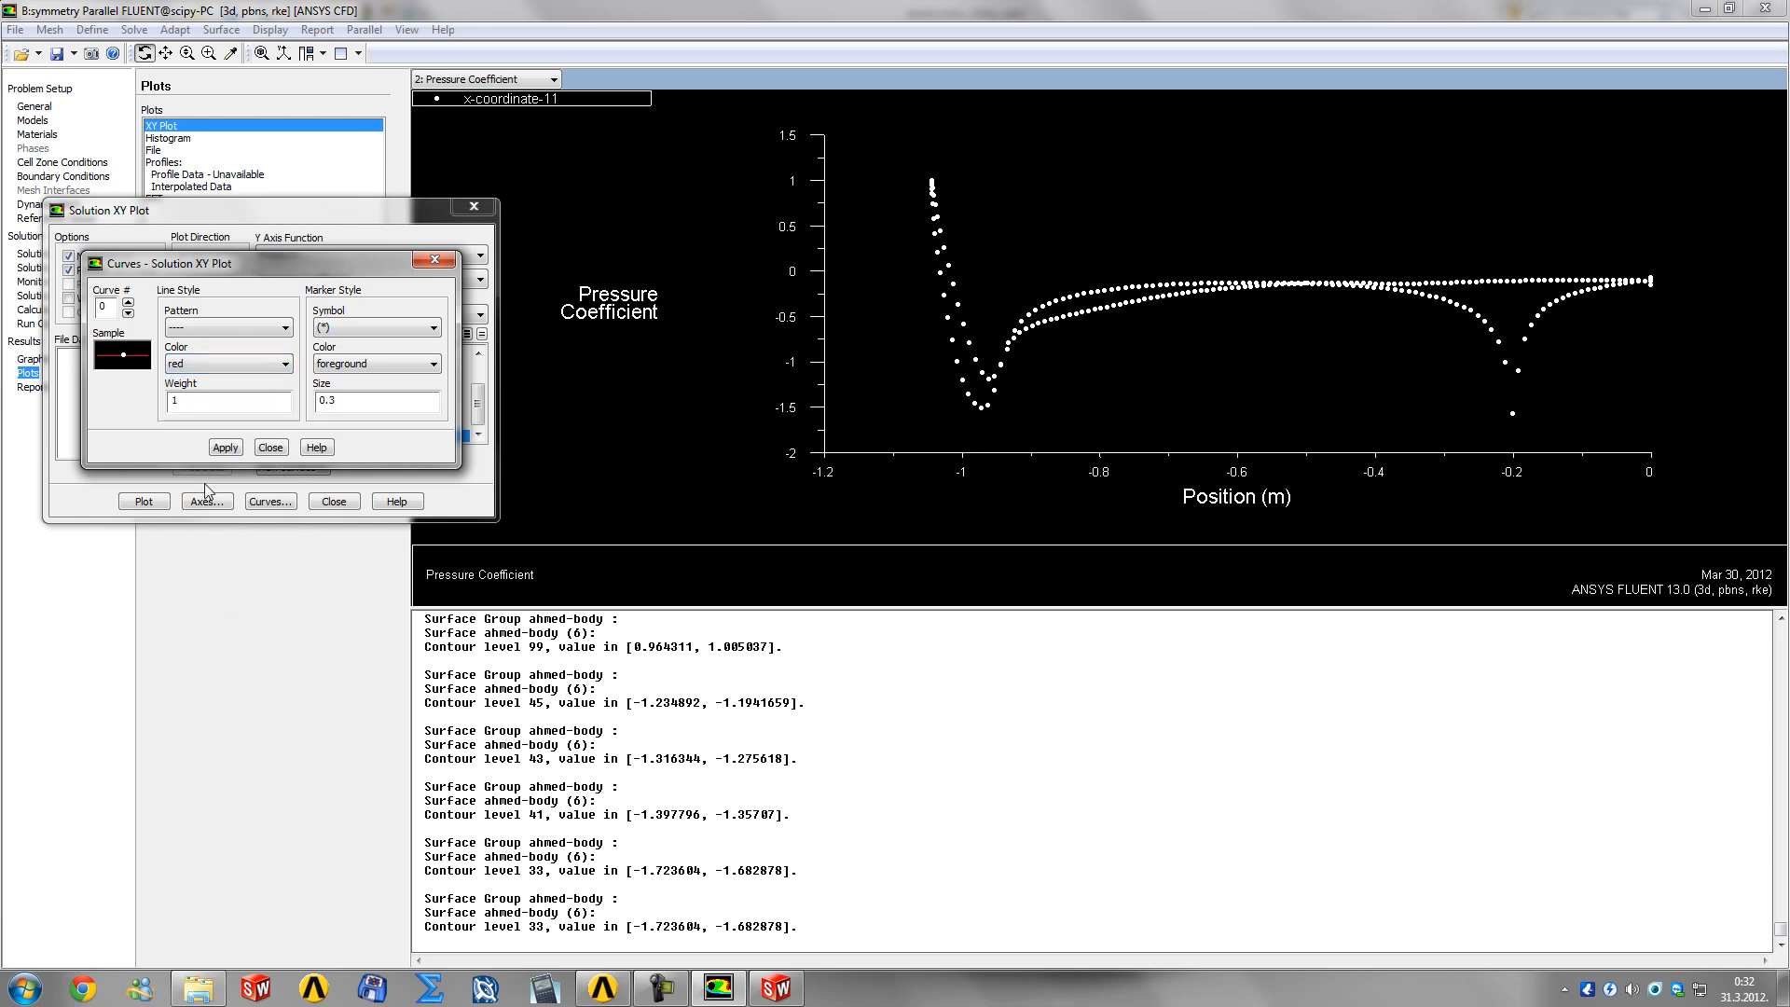
pyautogui.click(273, 450)
pyautogui.click(143, 502)
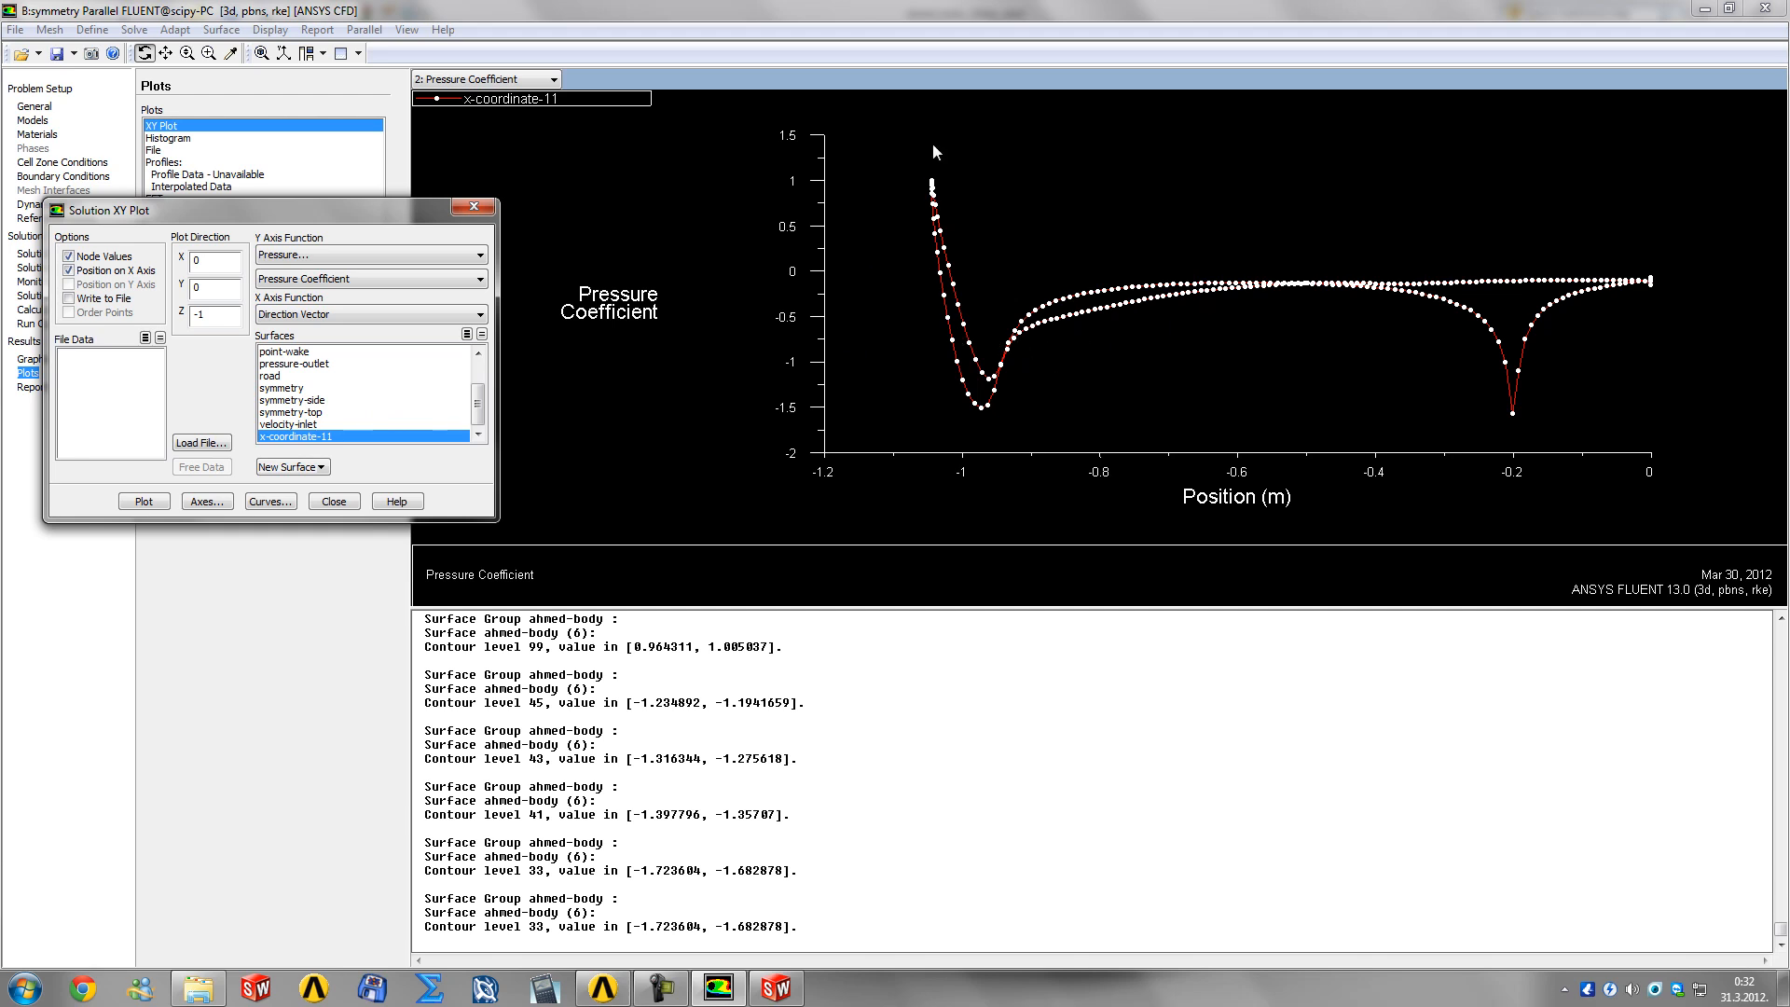
# Step: Remove the marker symbol from curve 0, replot the pressure coefficient as a plain line, and close the XY plot settings
pyautogui.click(270, 502)
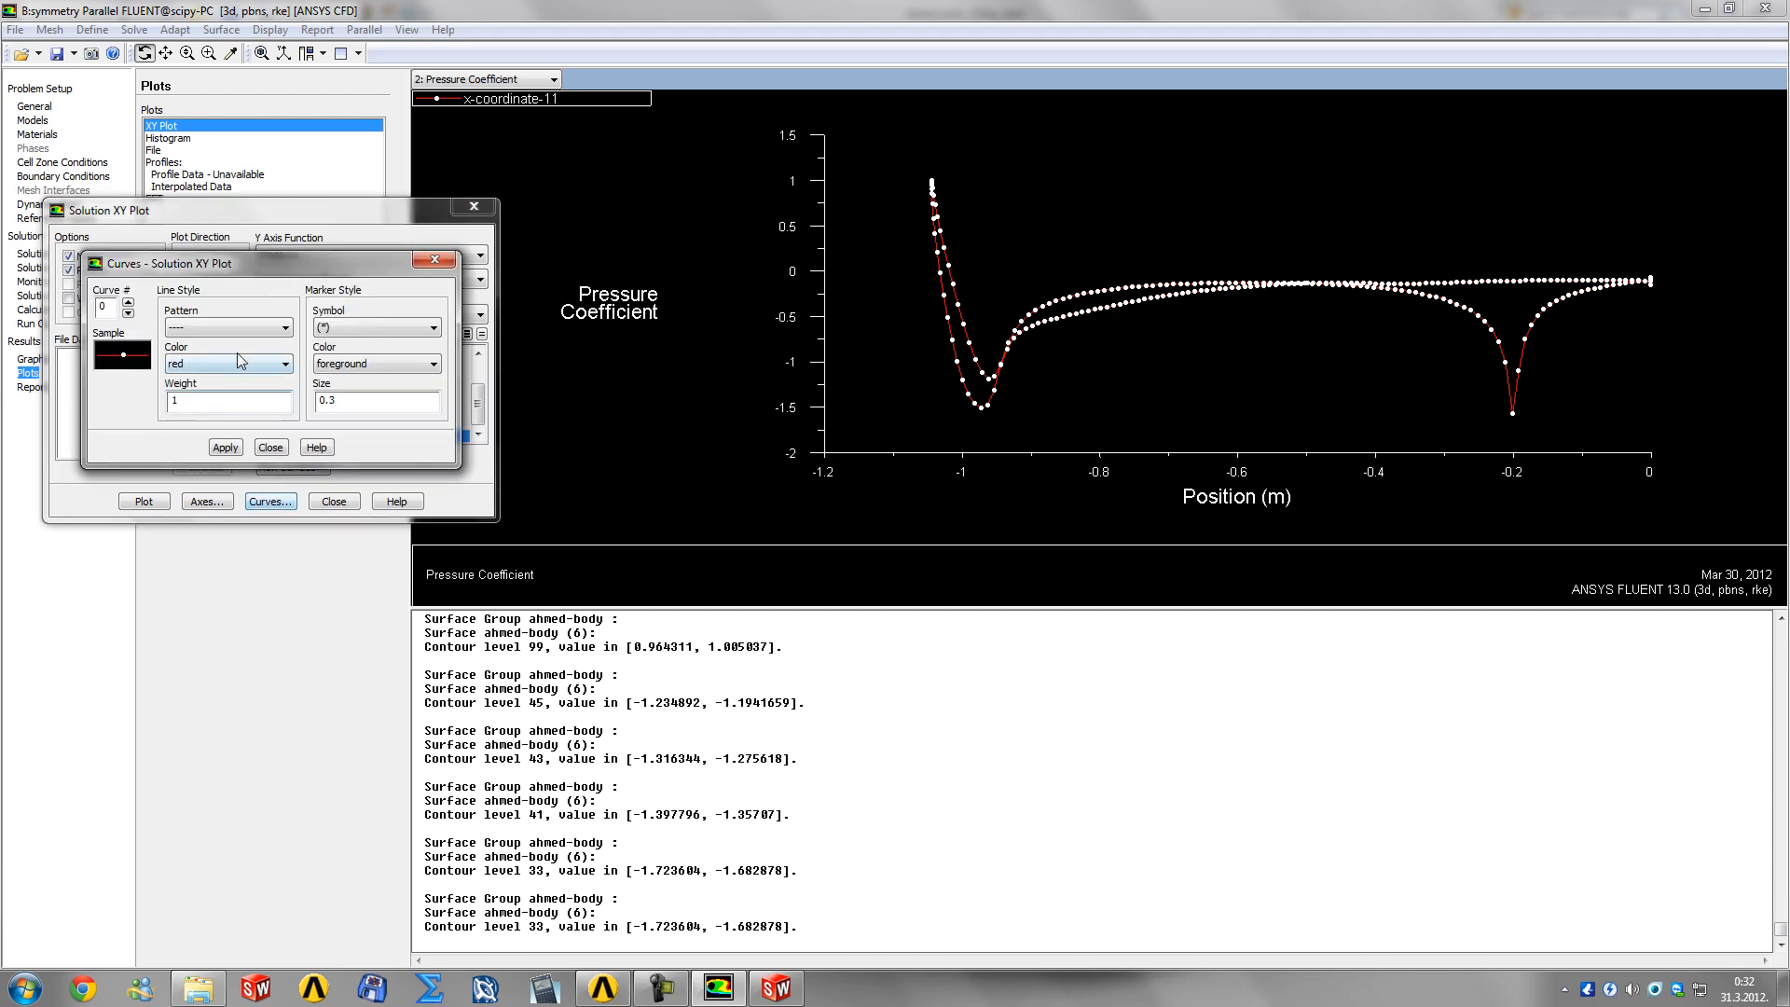
pyautogui.click(337, 328)
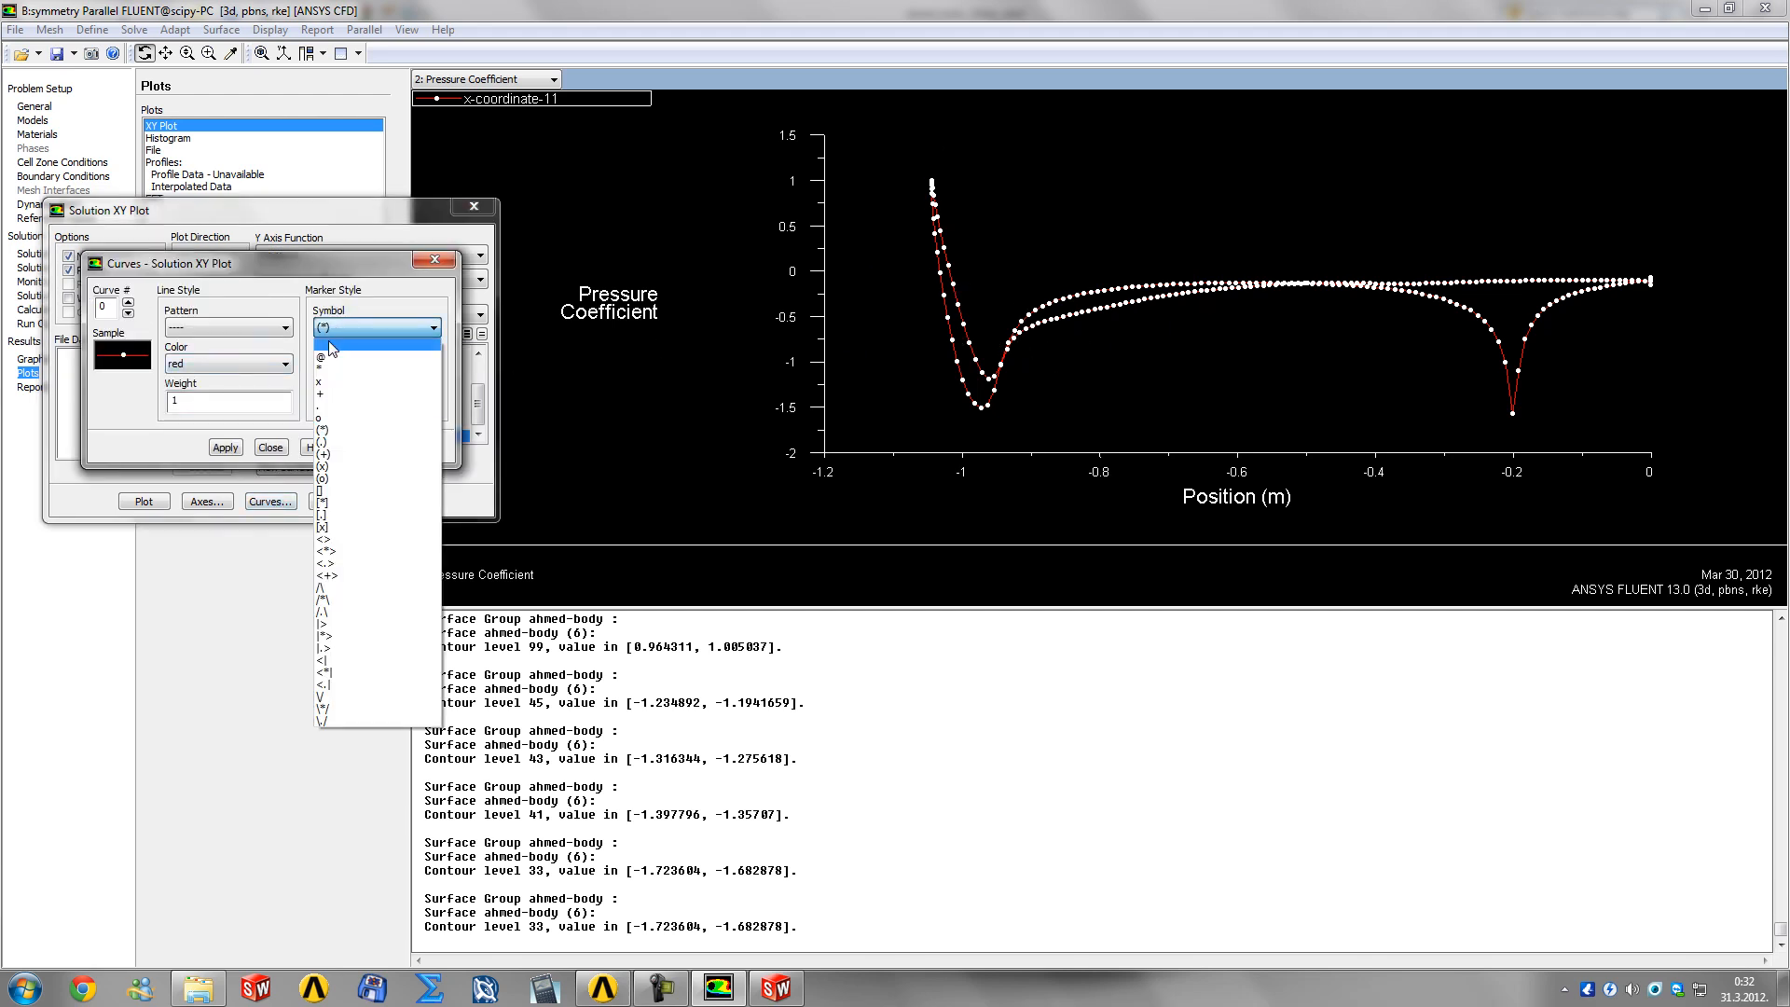
pyautogui.click(329, 345)
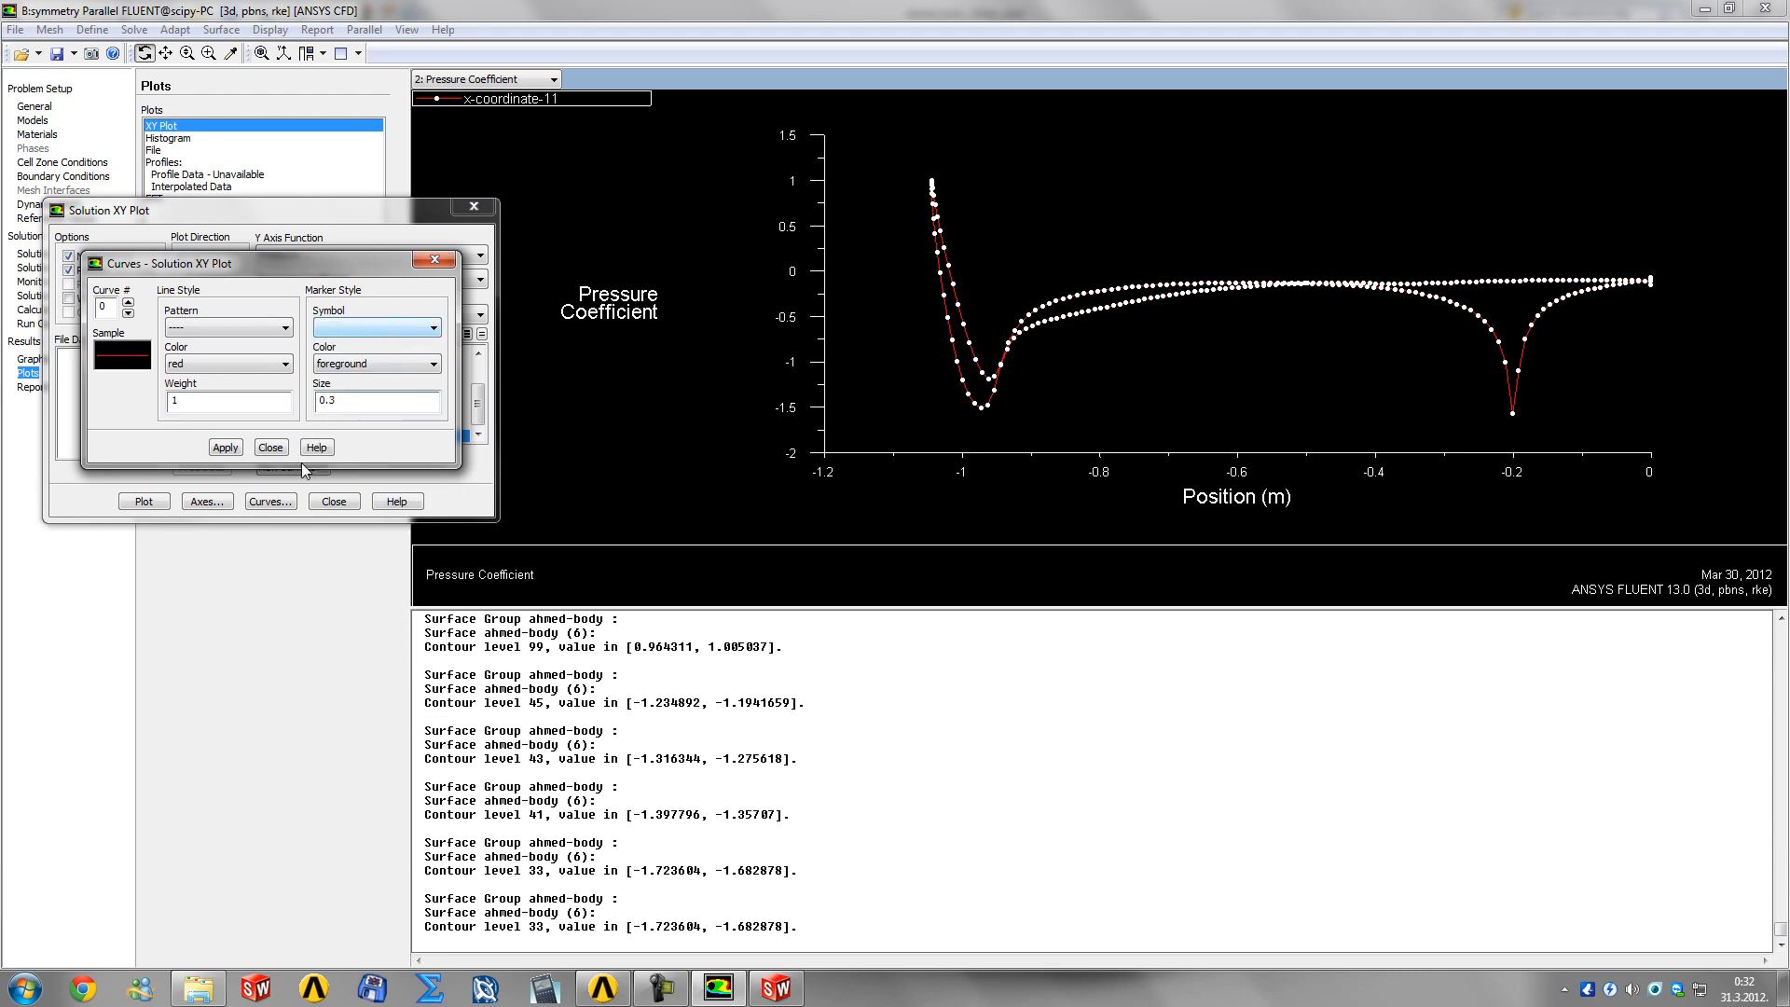
pyautogui.click(225, 447)
pyautogui.click(270, 447)
pyautogui.click(144, 502)
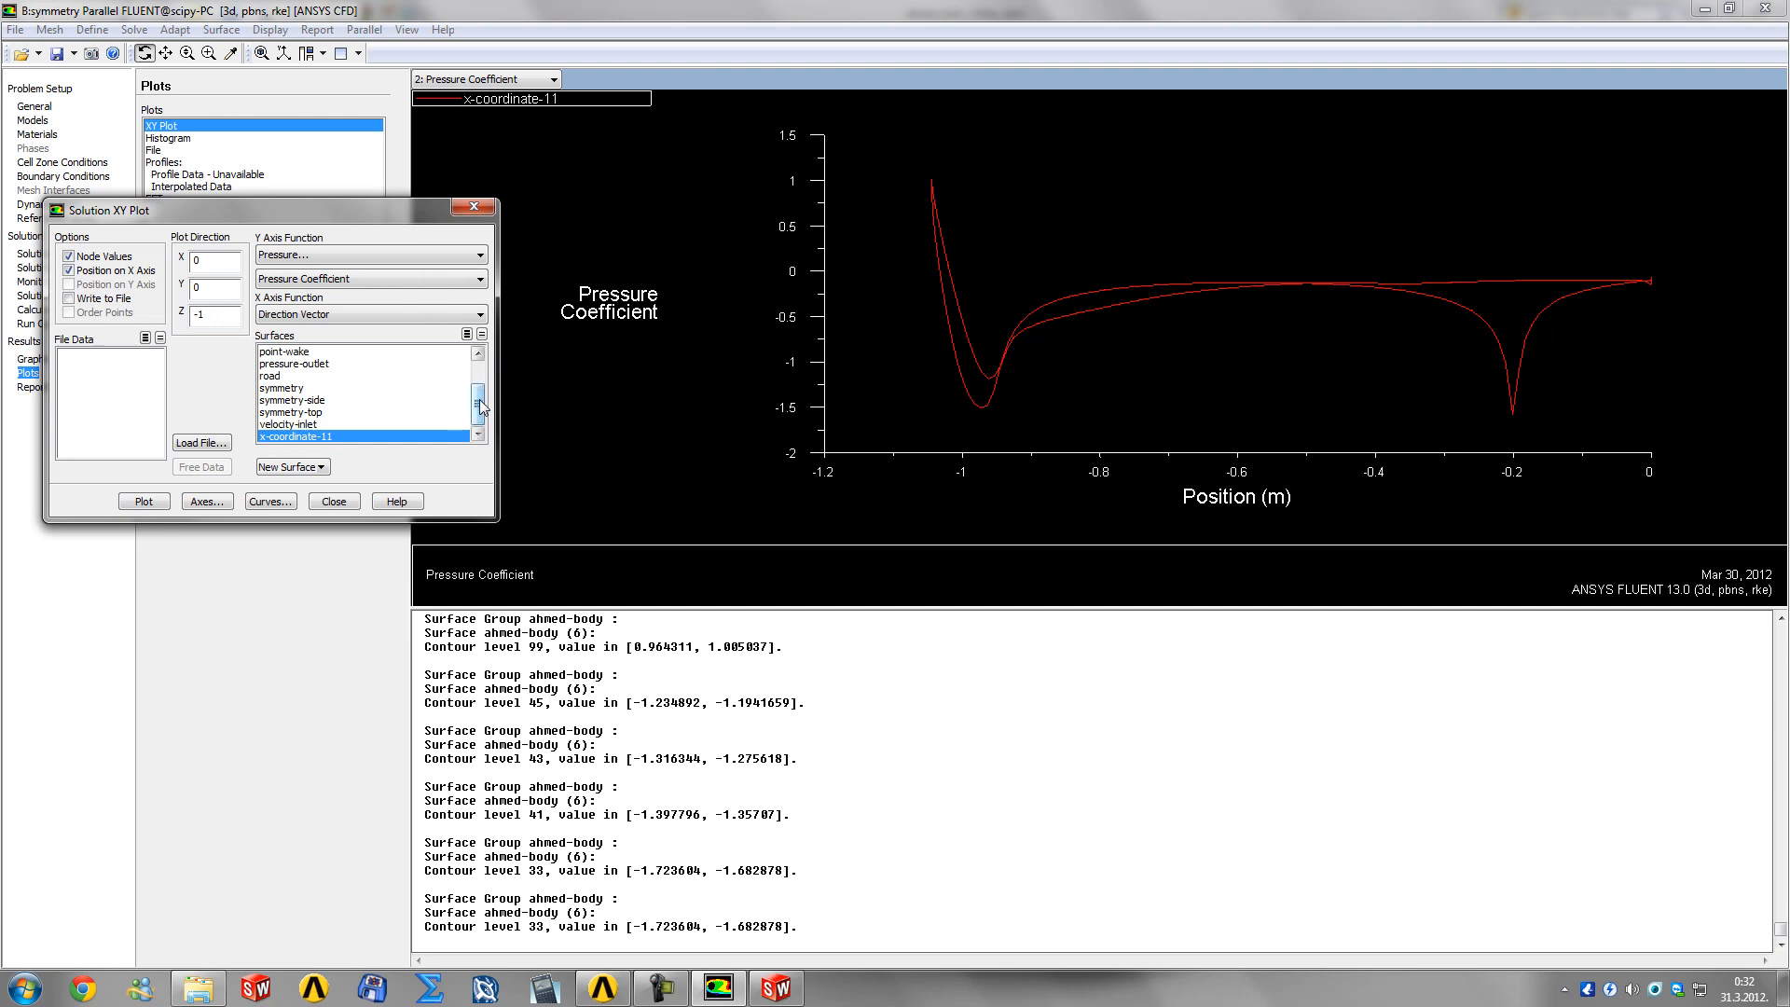
pyautogui.moveTo(479, 399); pyautogui.dragTo(480, 375)
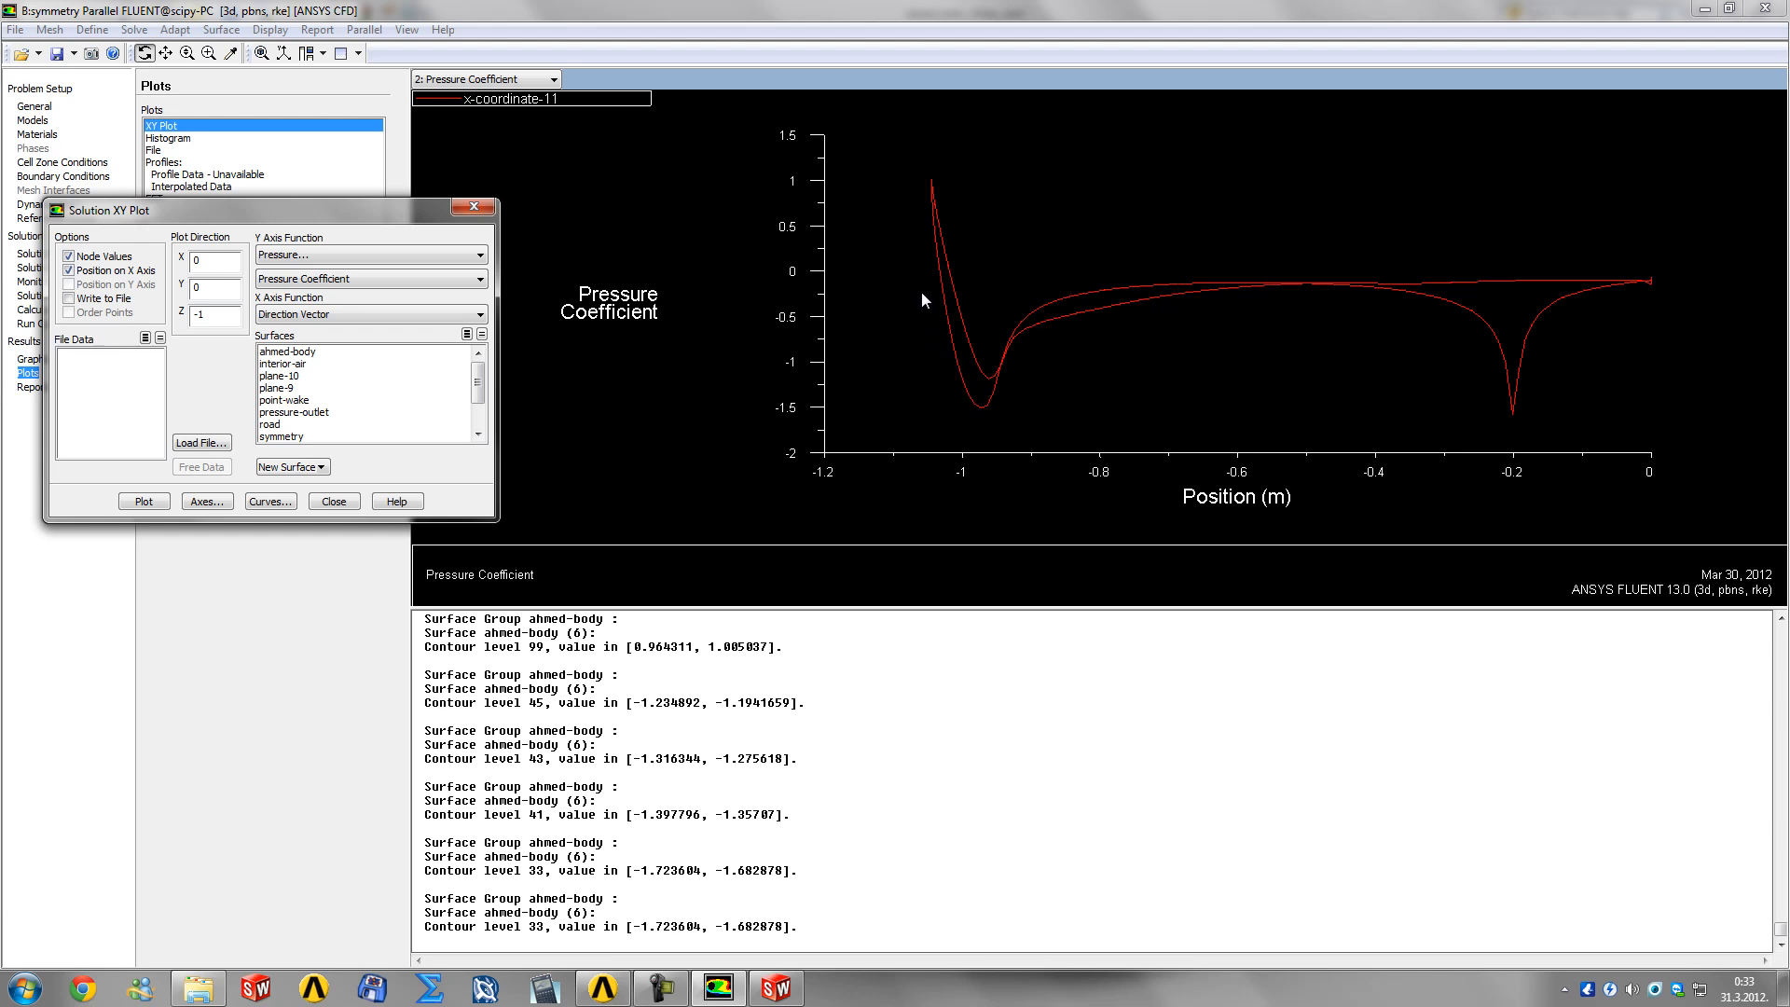
pyautogui.moveTo(371, 218); pyautogui.dragTo(354, 426)
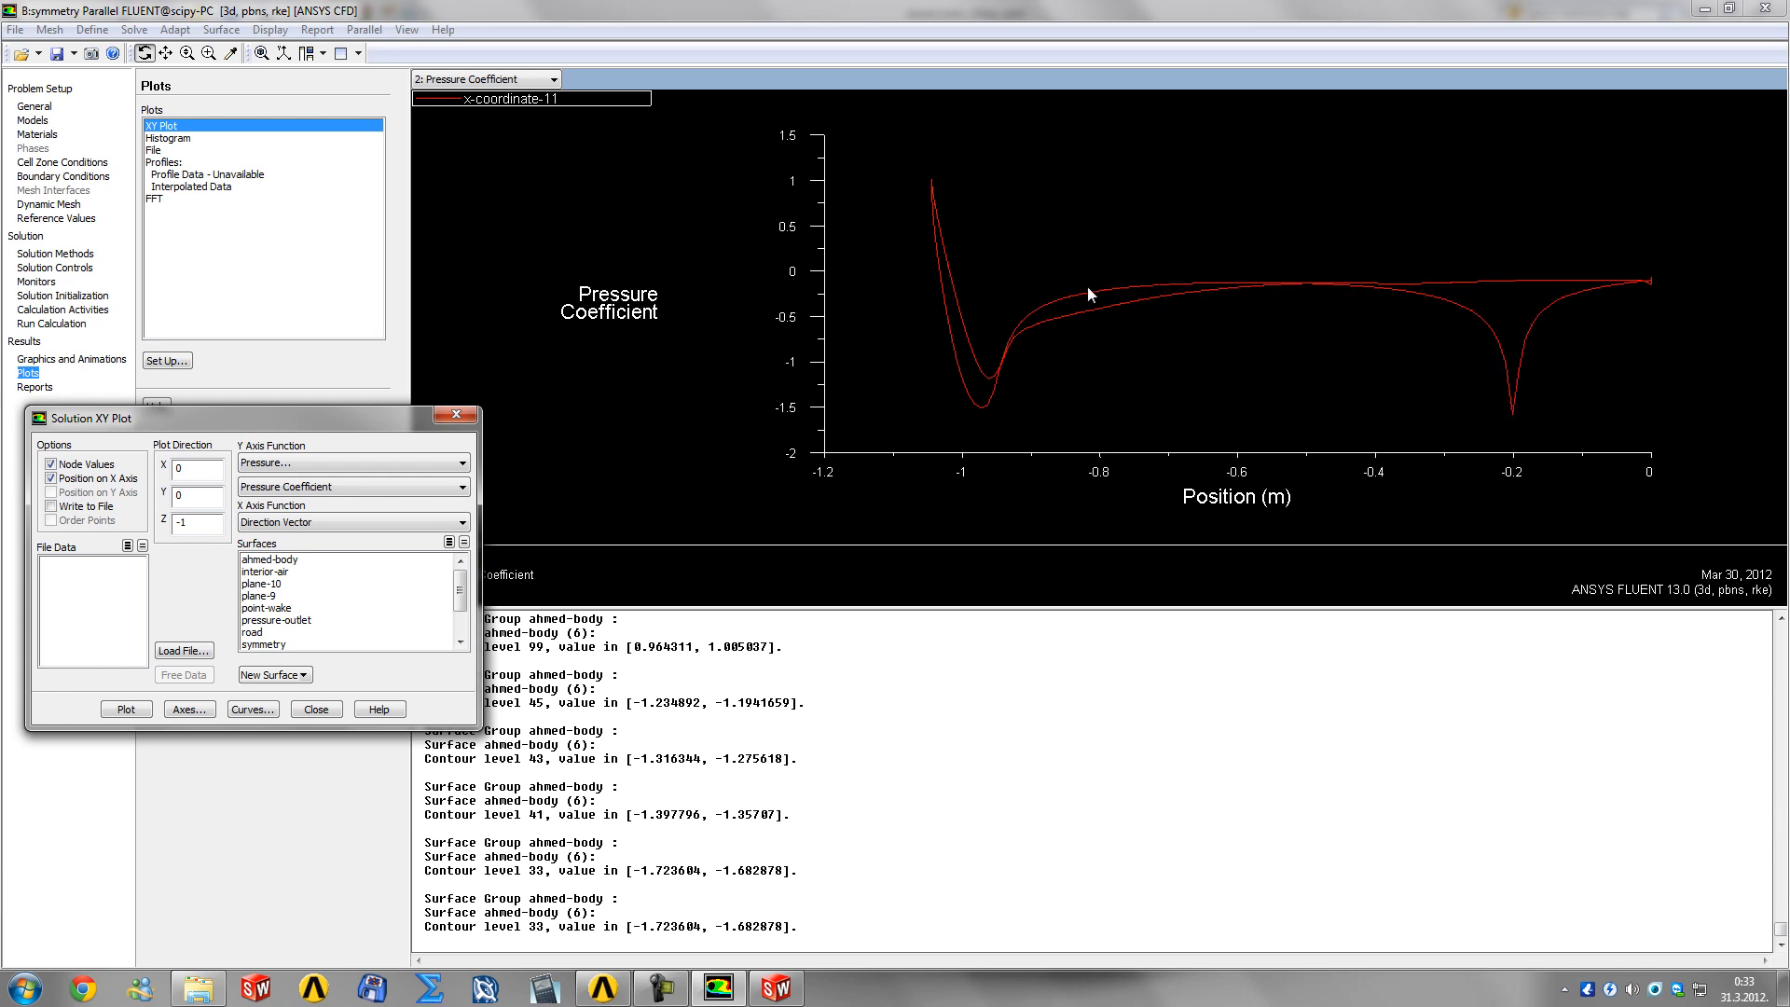
pyautogui.click(1038, 307)
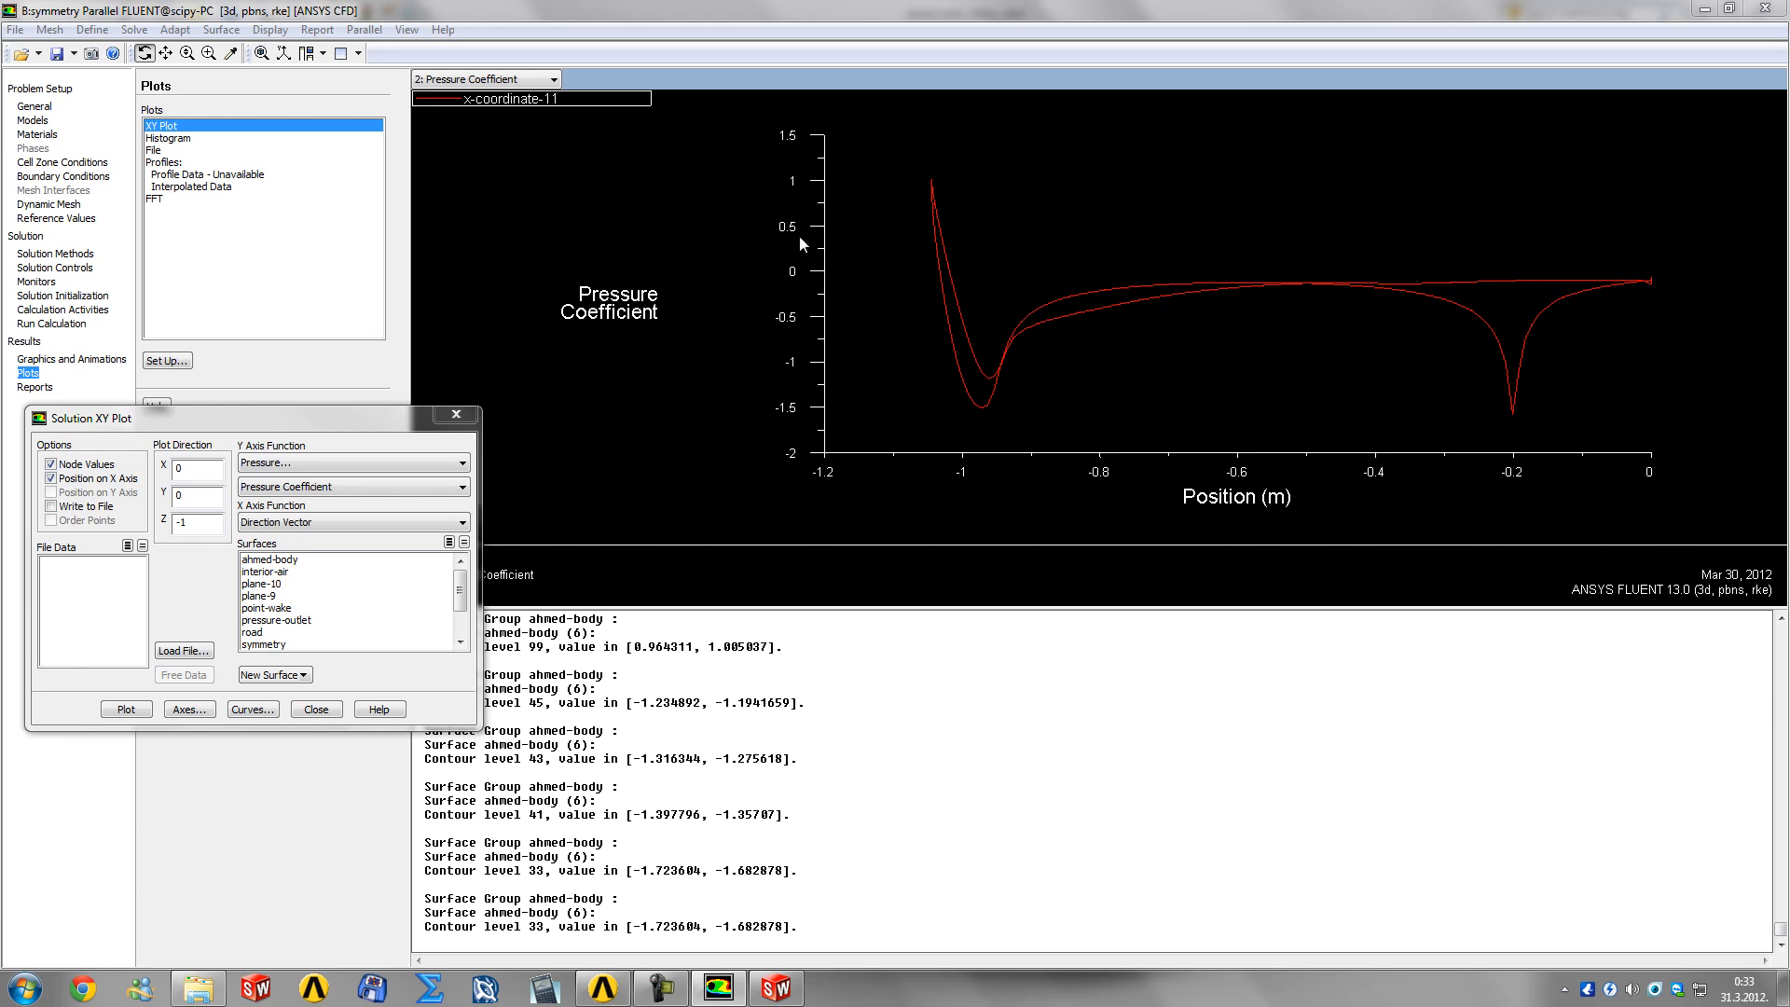
pyautogui.click(317, 709)
# Step: Display Static Pressure contours on only the x-coordinate-11 surface
pyautogui.click(72, 359)
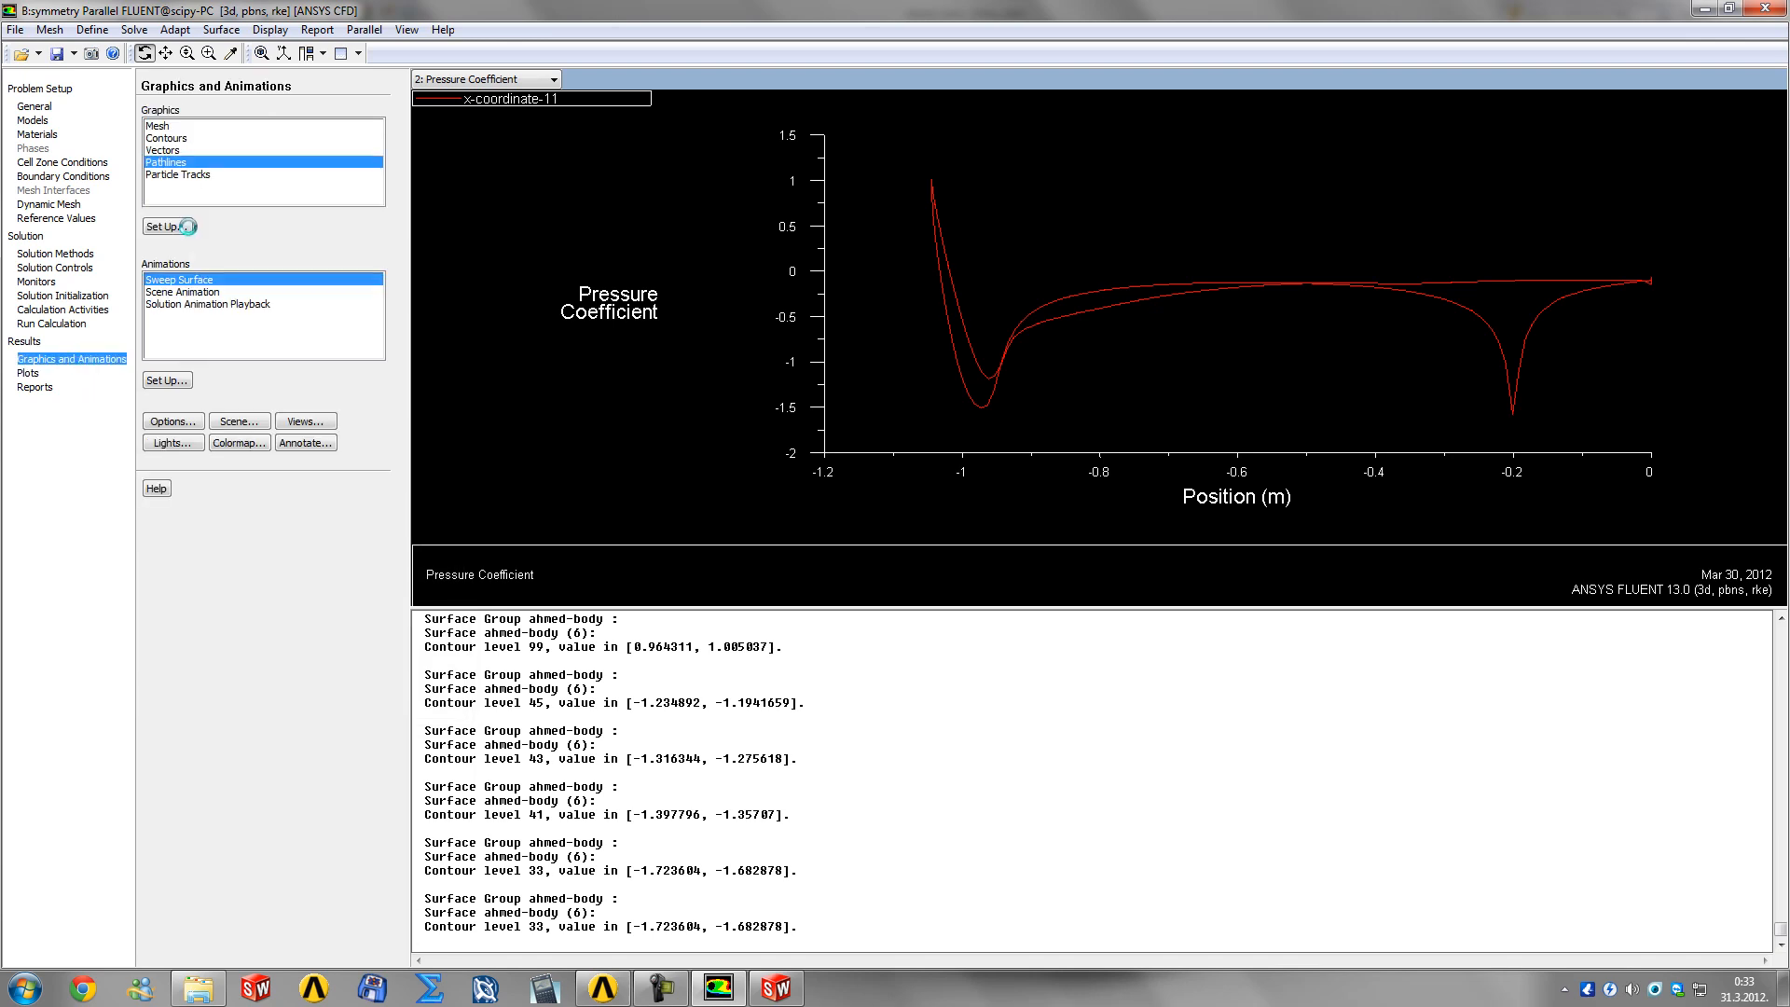
pyautogui.click(174, 139)
pyautogui.click(167, 226)
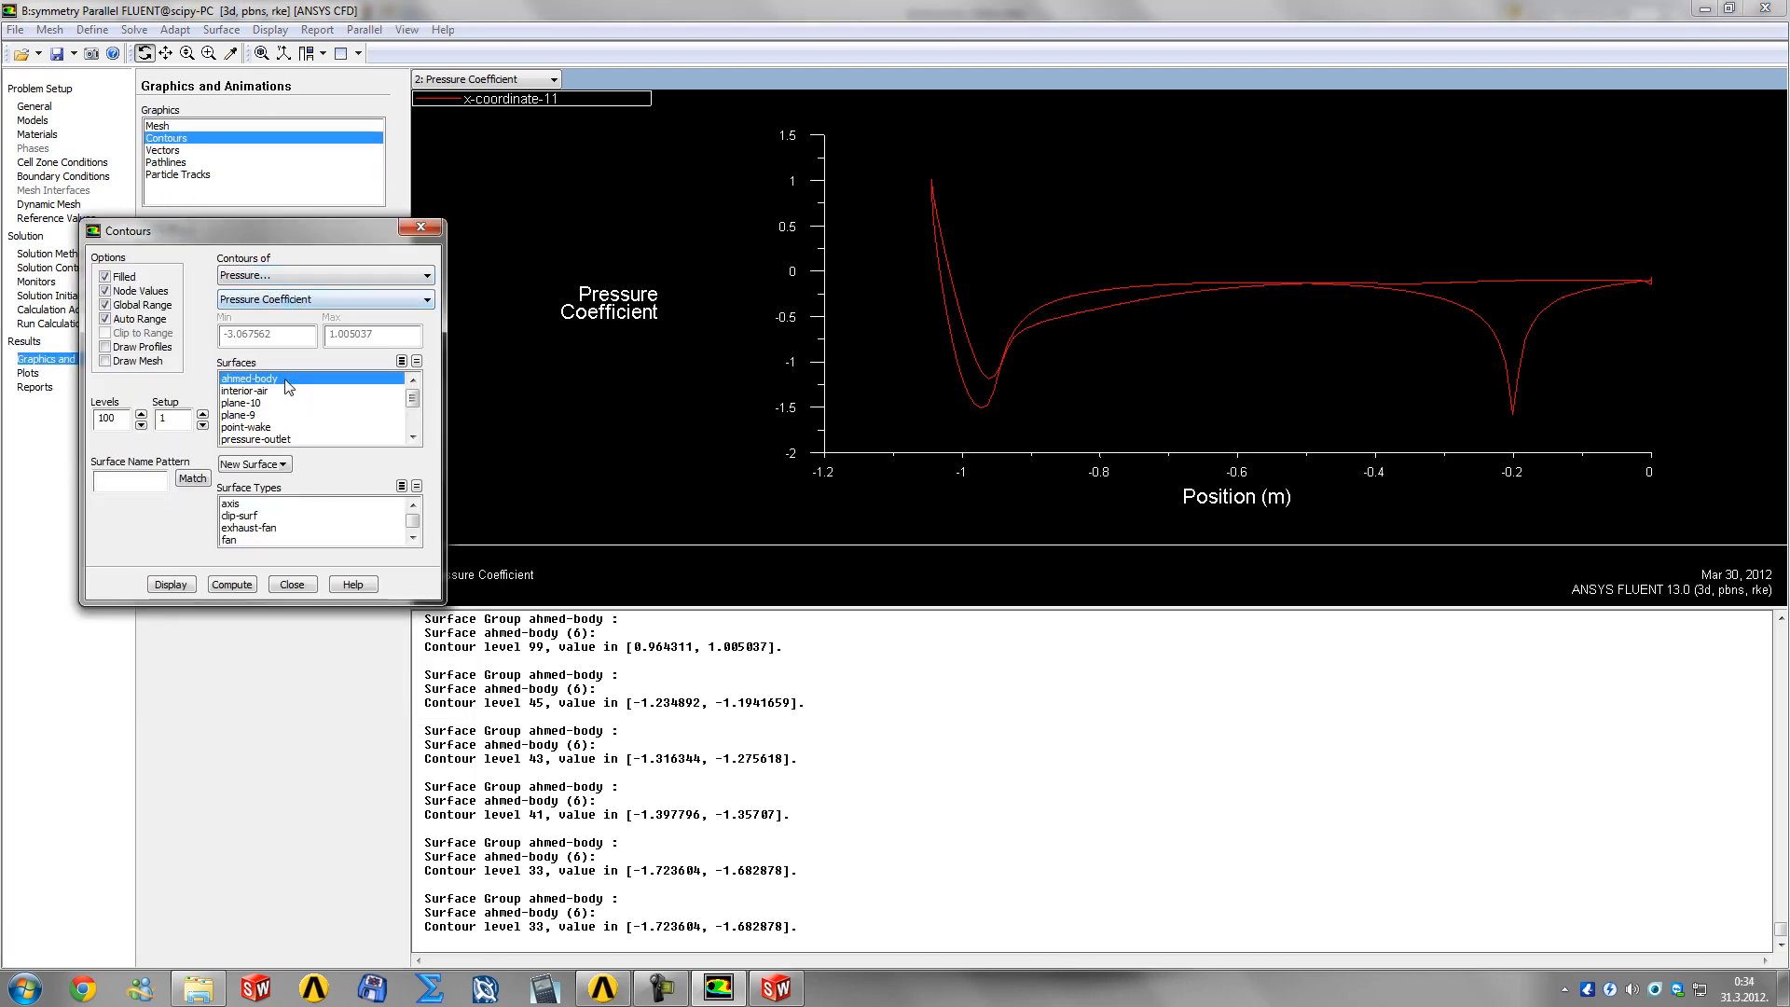
pyautogui.click(263, 298)
pyautogui.click(254, 313)
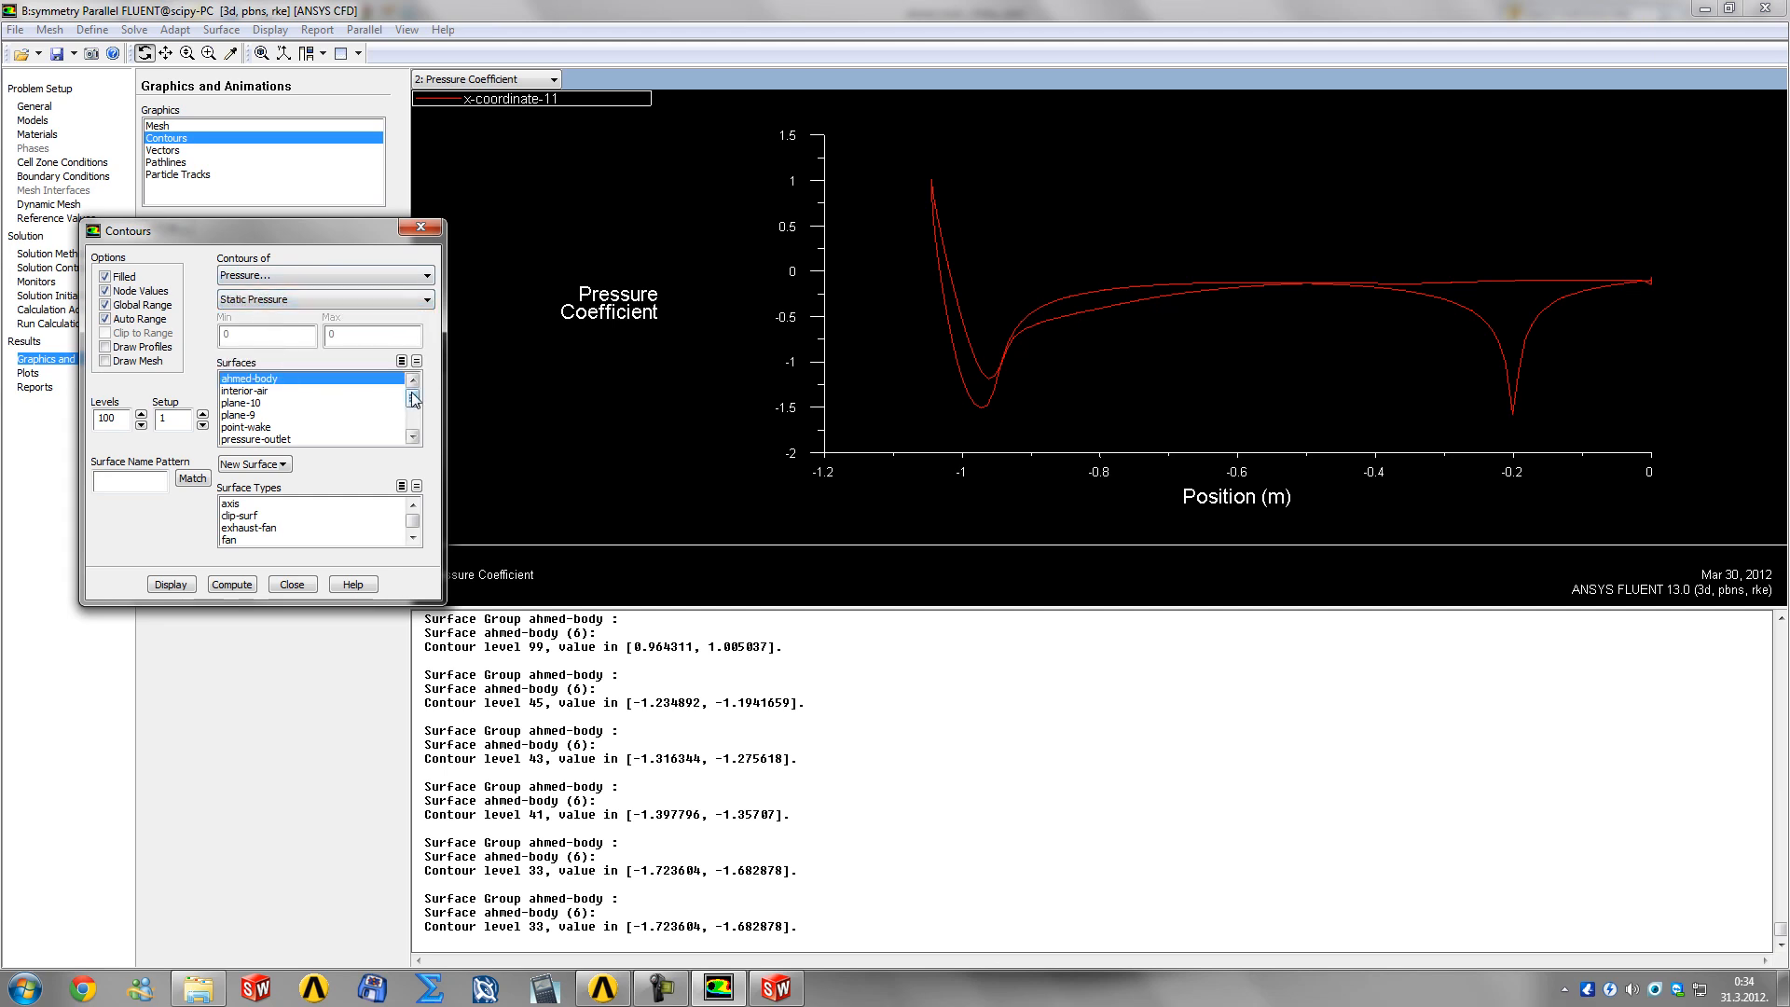
pyautogui.click(415, 360)
pyautogui.moveTo(413, 395); pyautogui.dragTo(413, 435)
pyautogui.click(284, 439)
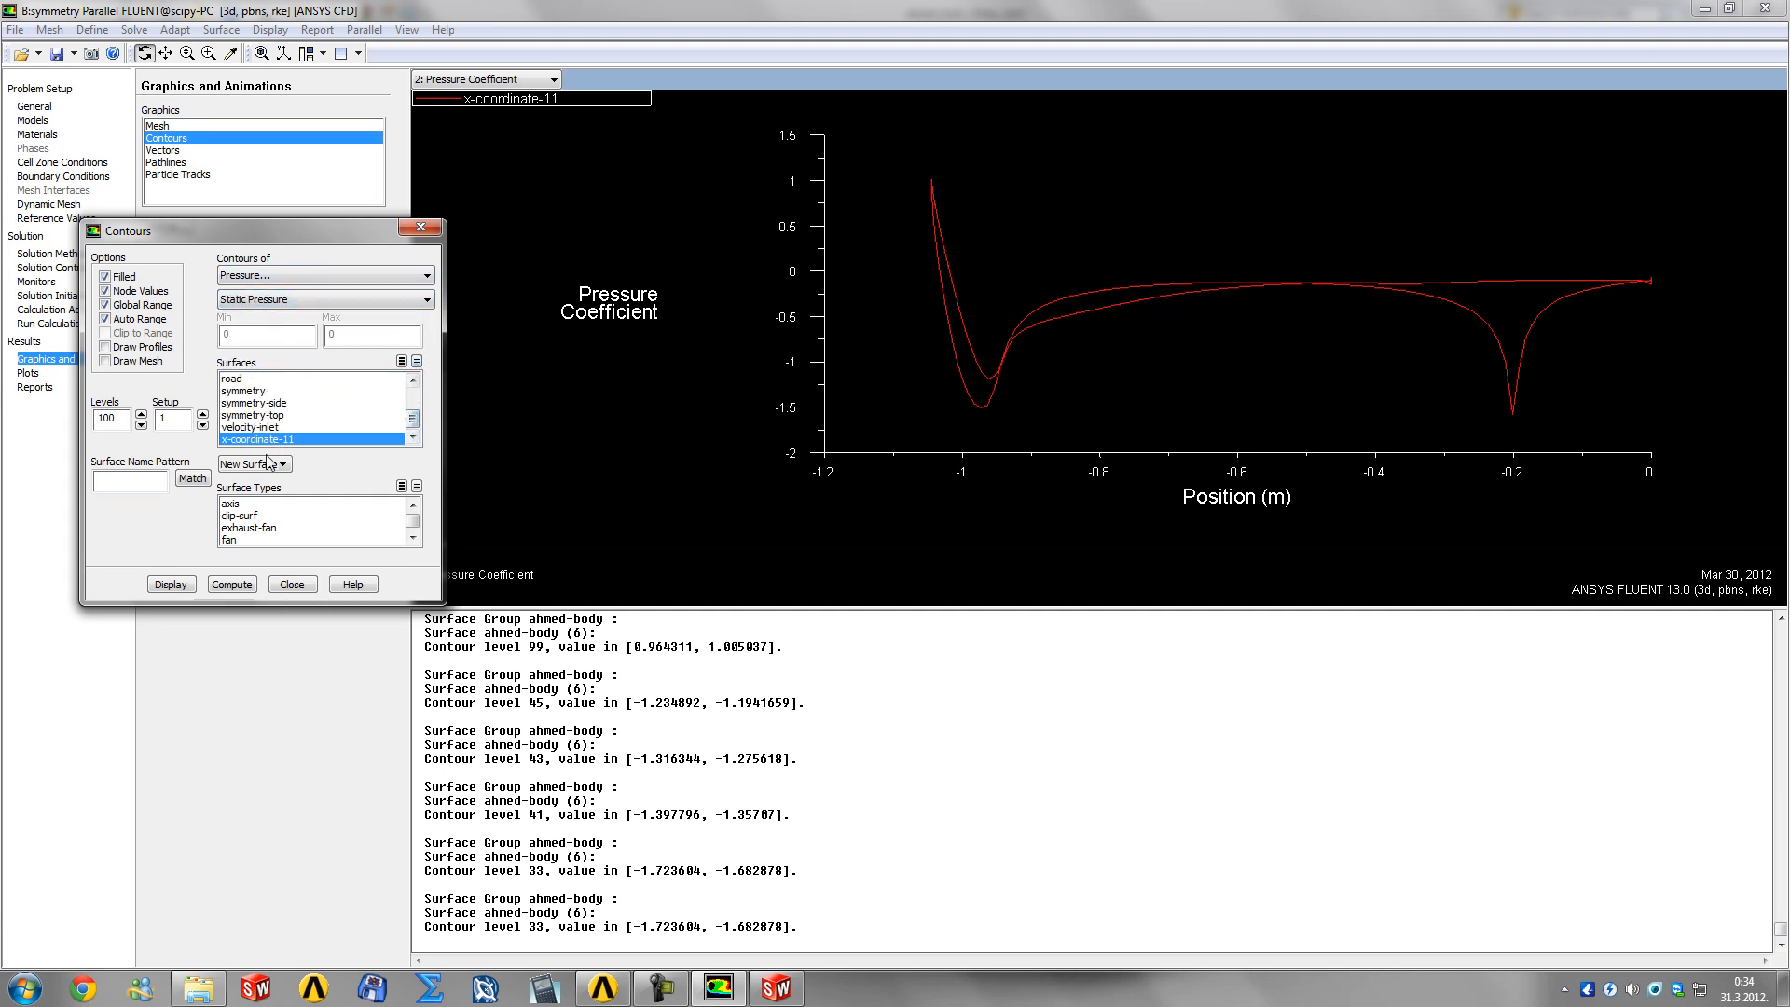
pyautogui.click(171, 583)
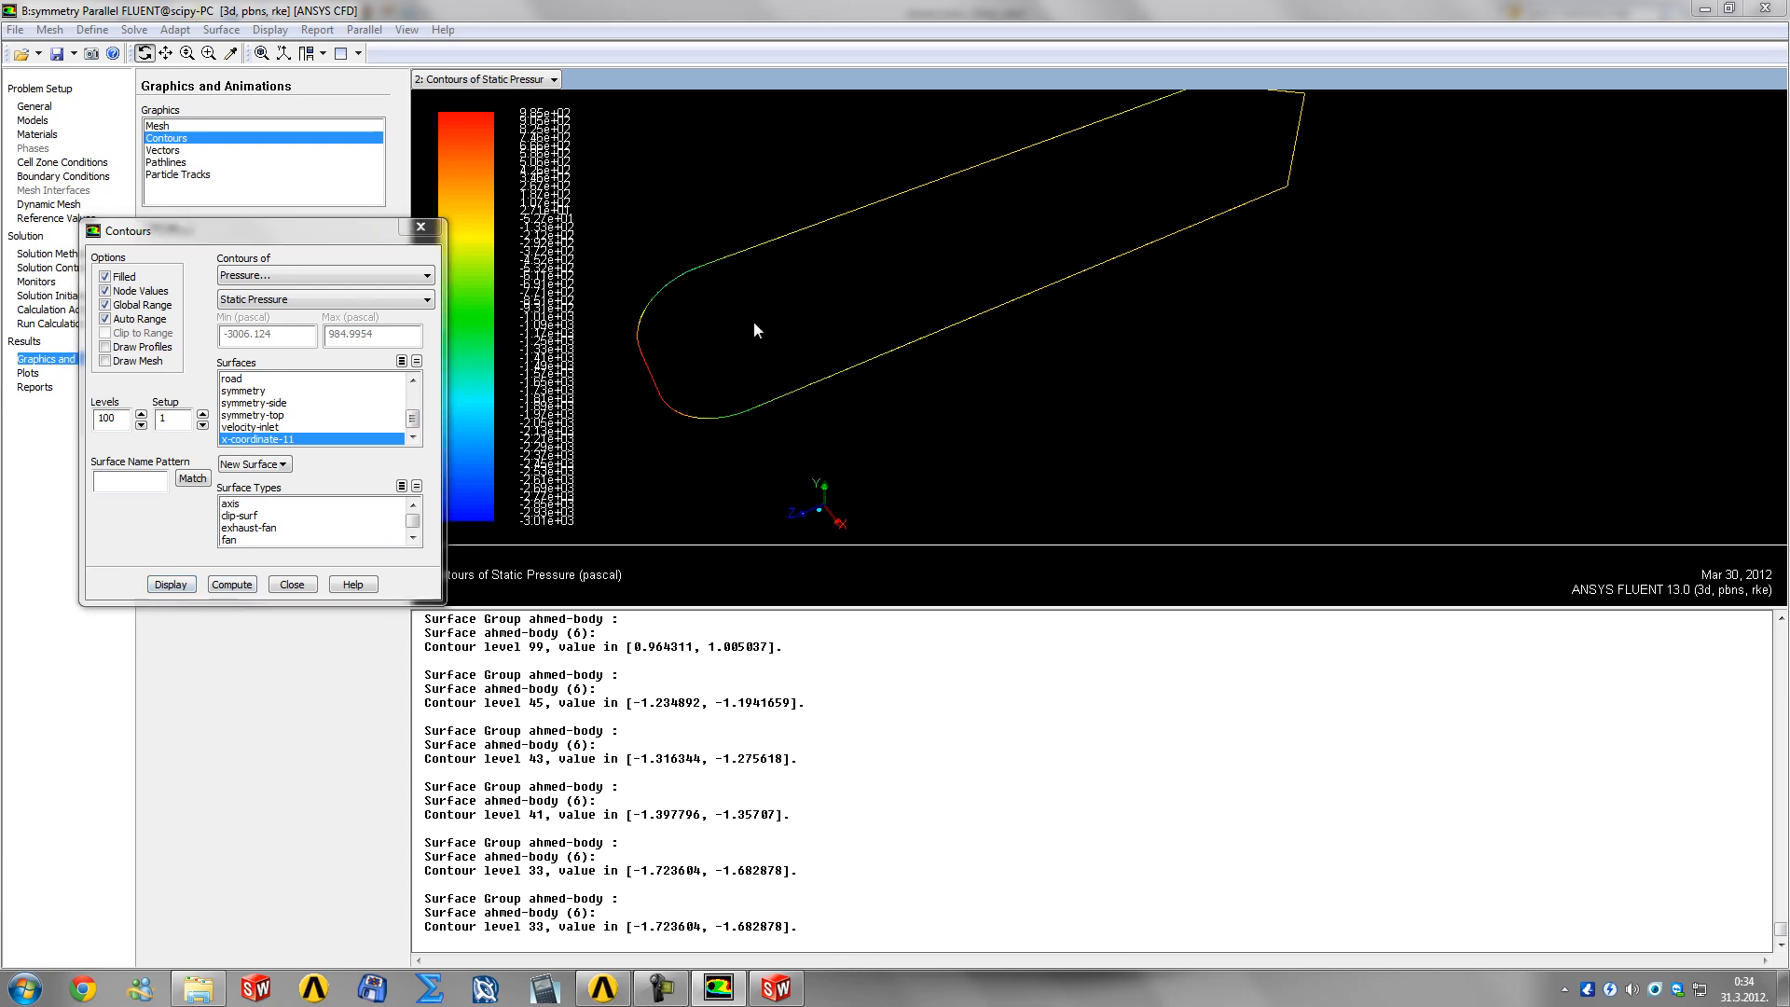
# Step: Add the ahmed-body surface to the static pressure contours and display them with the whole profile line in view
pyautogui.moveTo(753, 320); pyautogui.dragTo(807, 324)
pyautogui.moveTo(742, 266); pyautogui.dragTo(820, 294, button='middle')
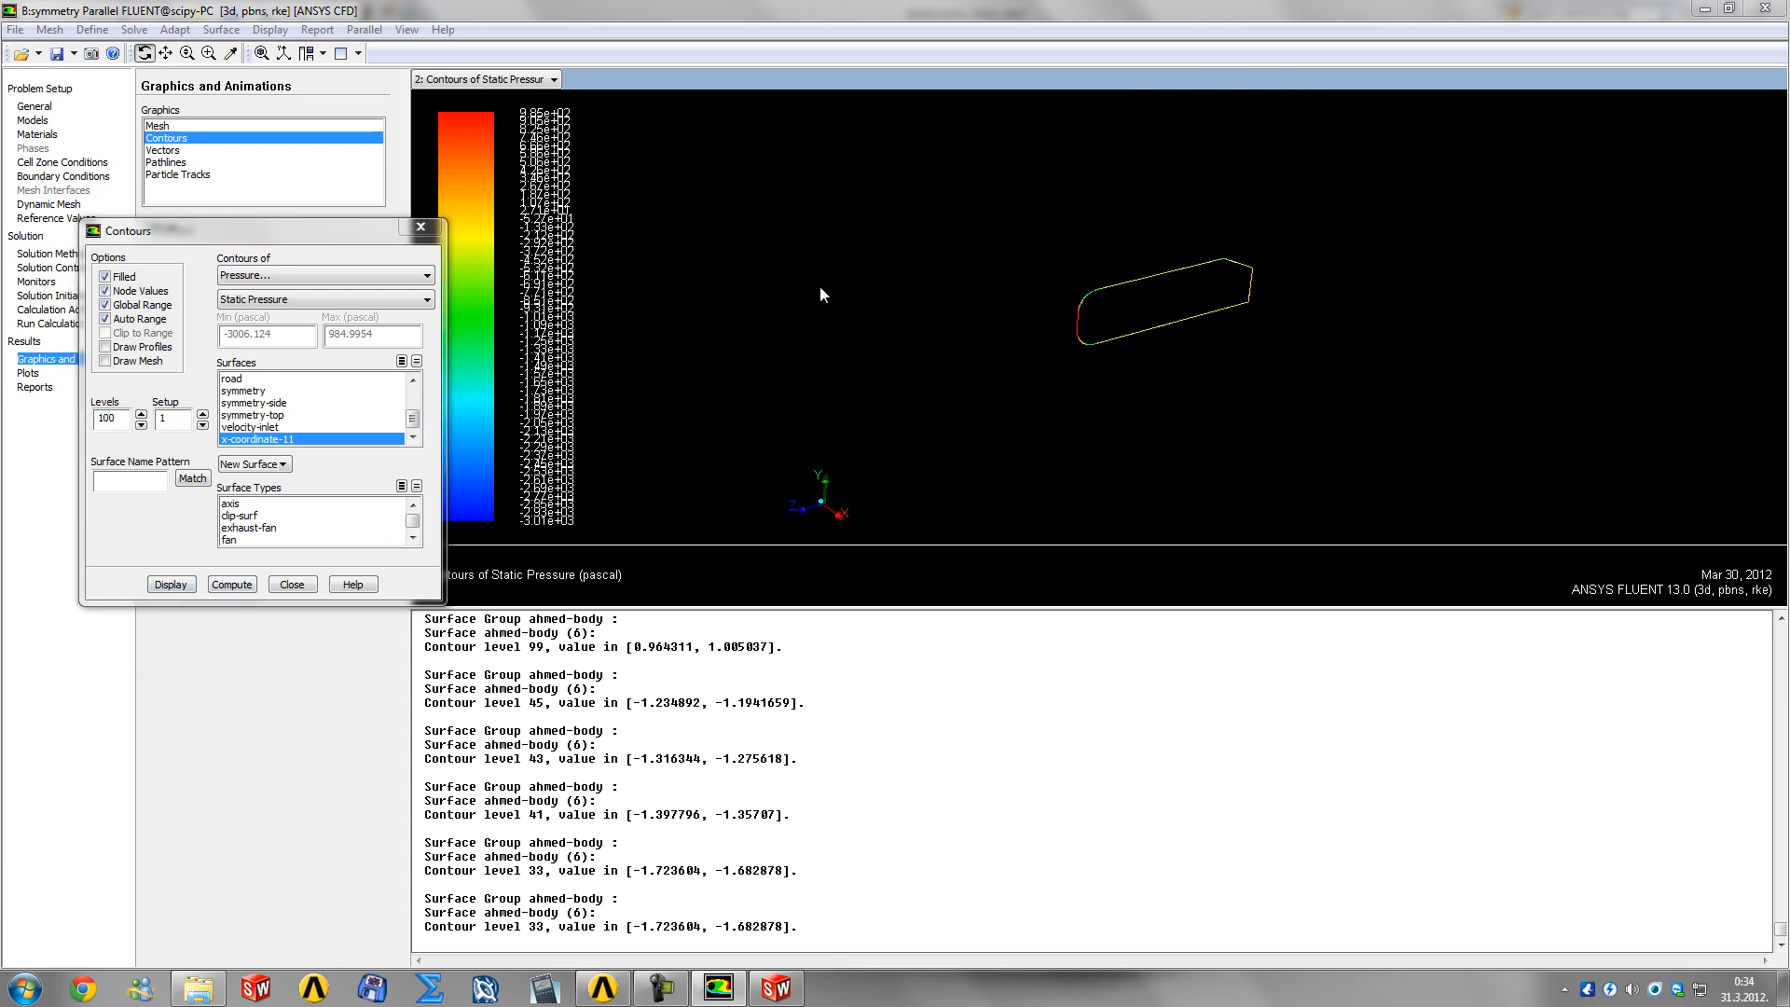
pyautogui.moveTo(1210, 311); pyautogui.dragTo(1267, 377, button='middle')
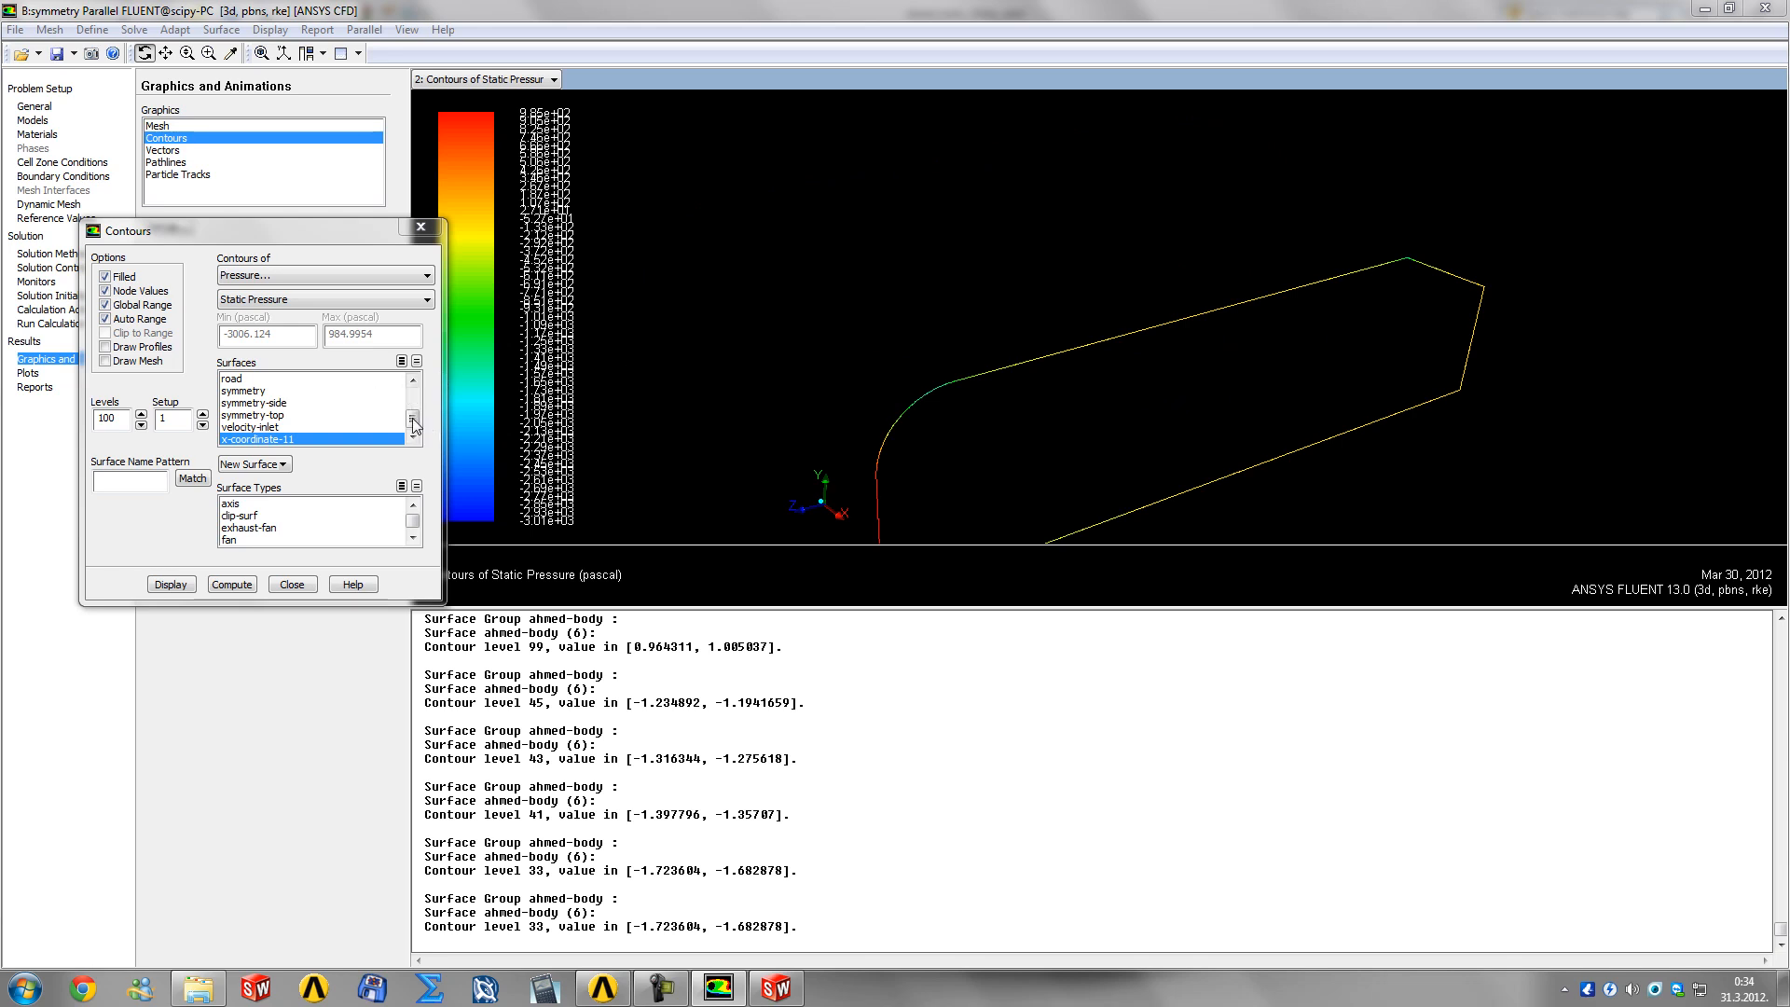
pyautogui.moveTo(412, 417); pyautogui.dragTo(412, 397)
pyautogui.click(250, 379)
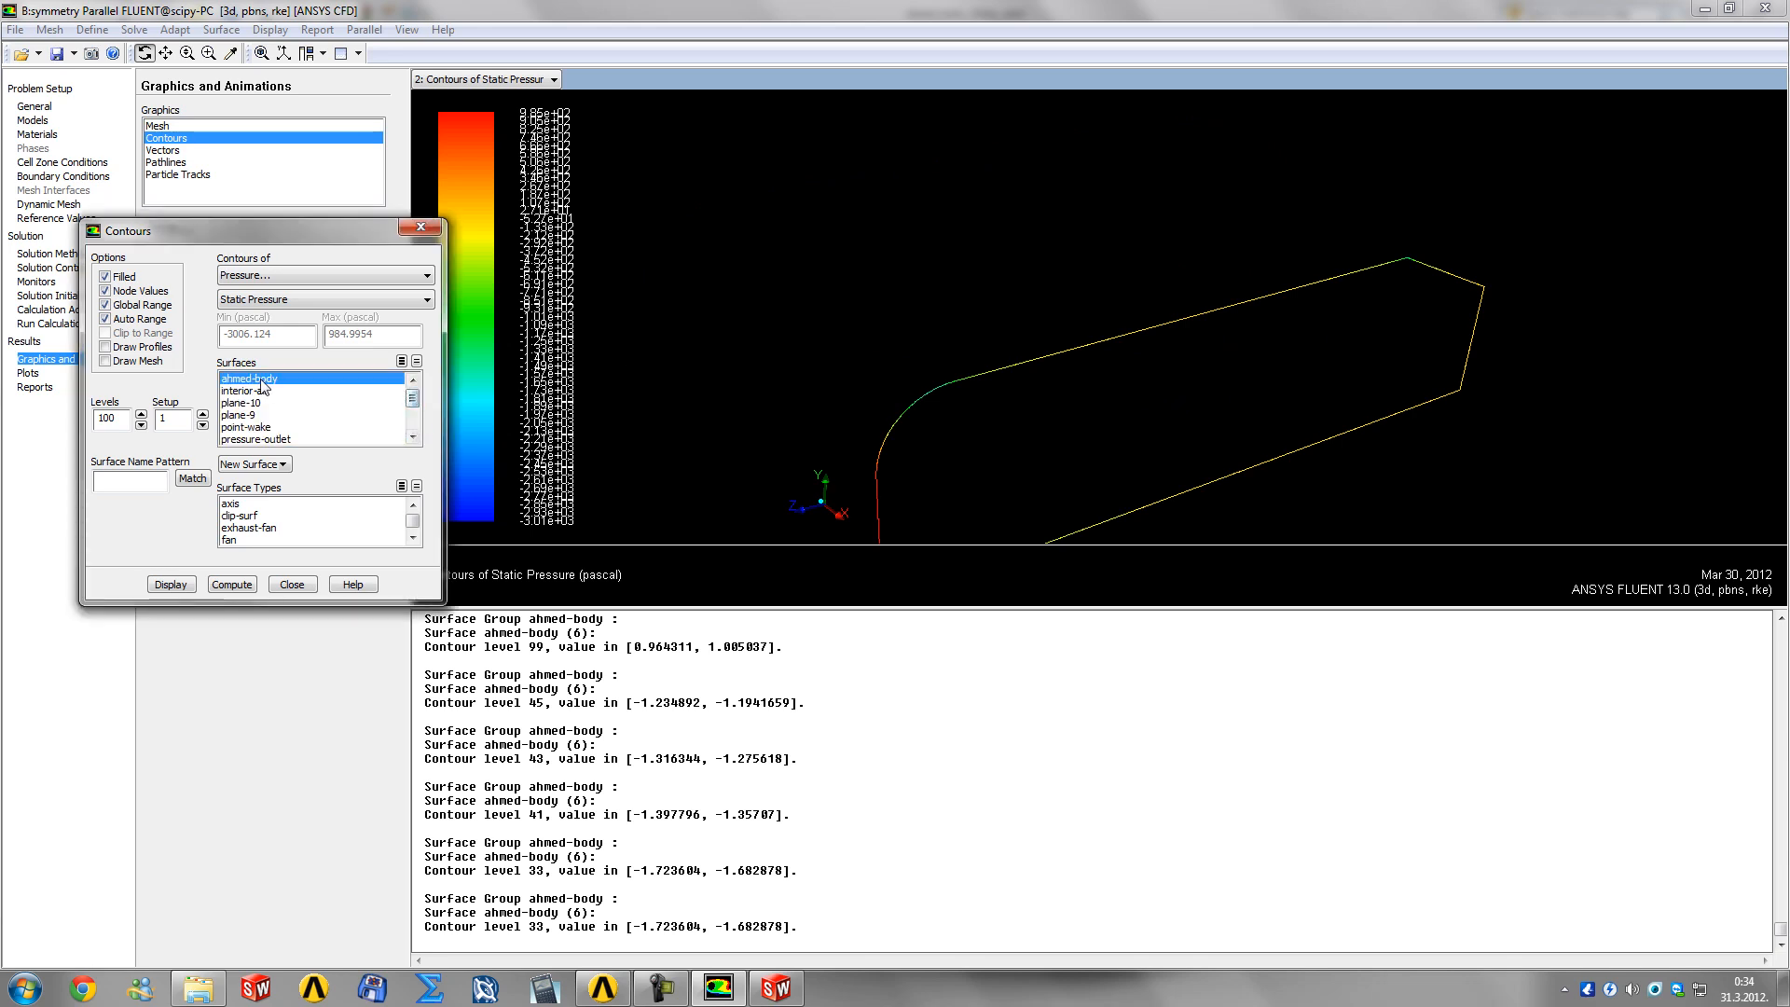
pyautogui.click(170, 585)
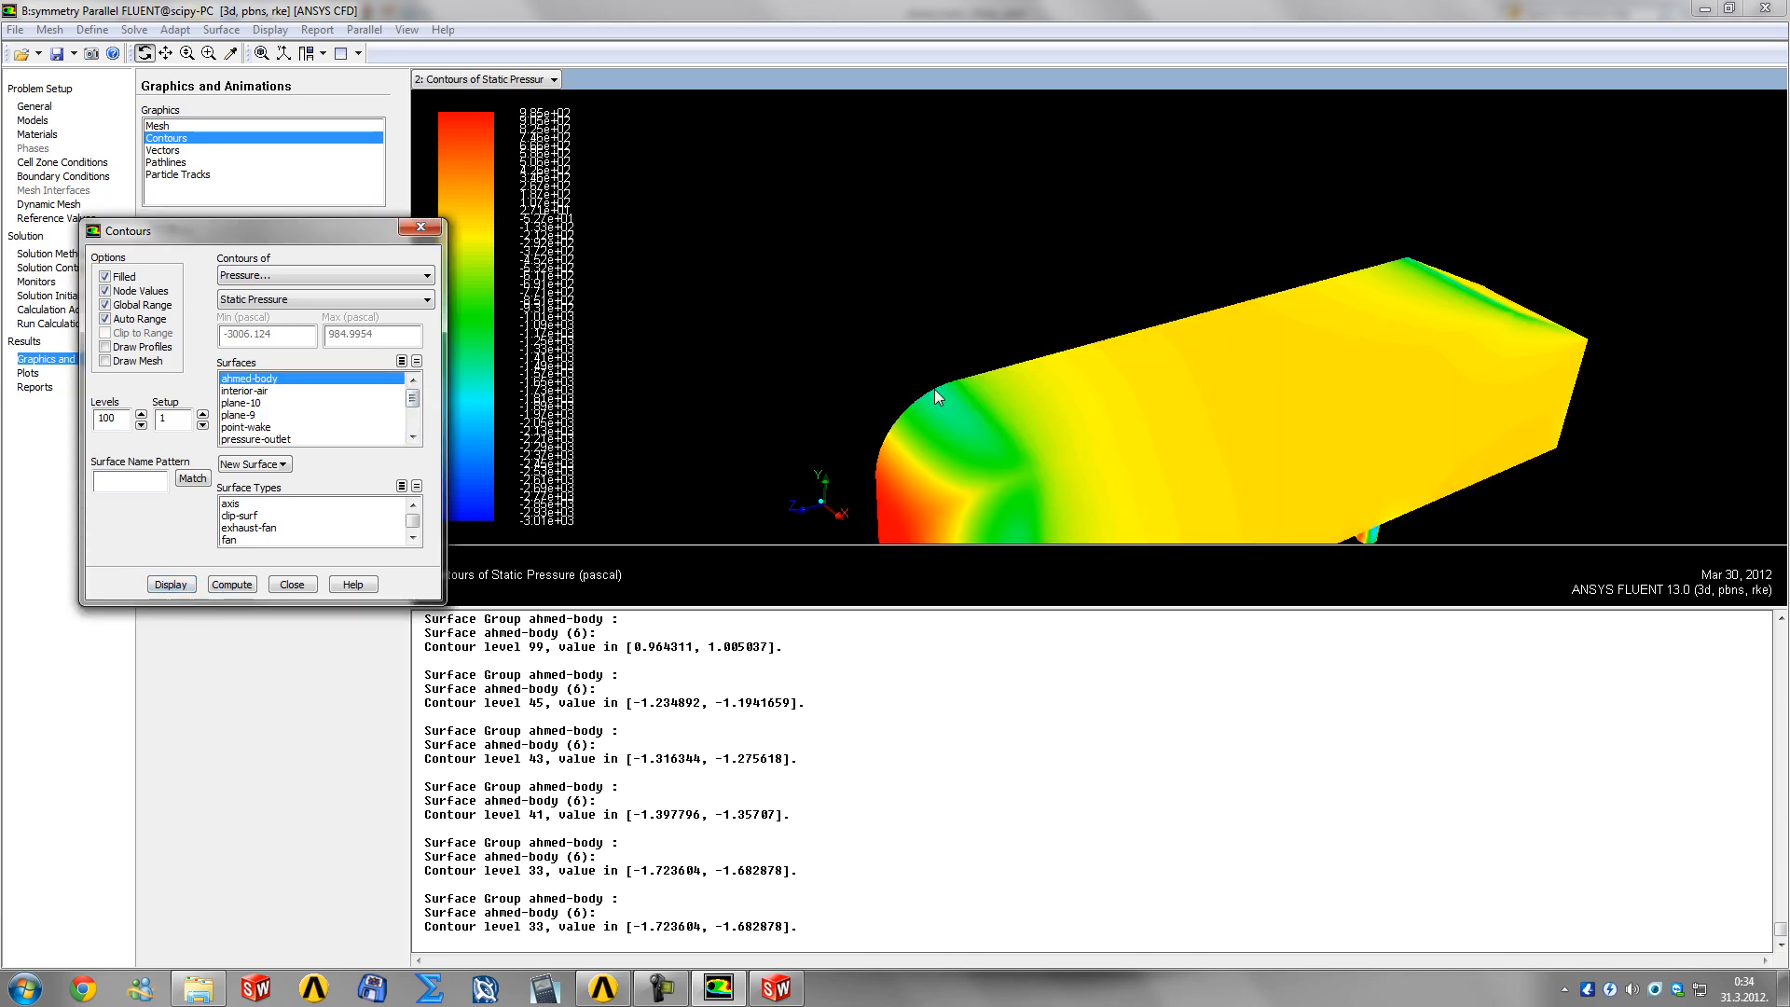
# Step: Deselect the ahmed-body surface, redisplay the static pressure contours on the symmetry profile line, and close the contour settings
pyautogui.click(273, 380)
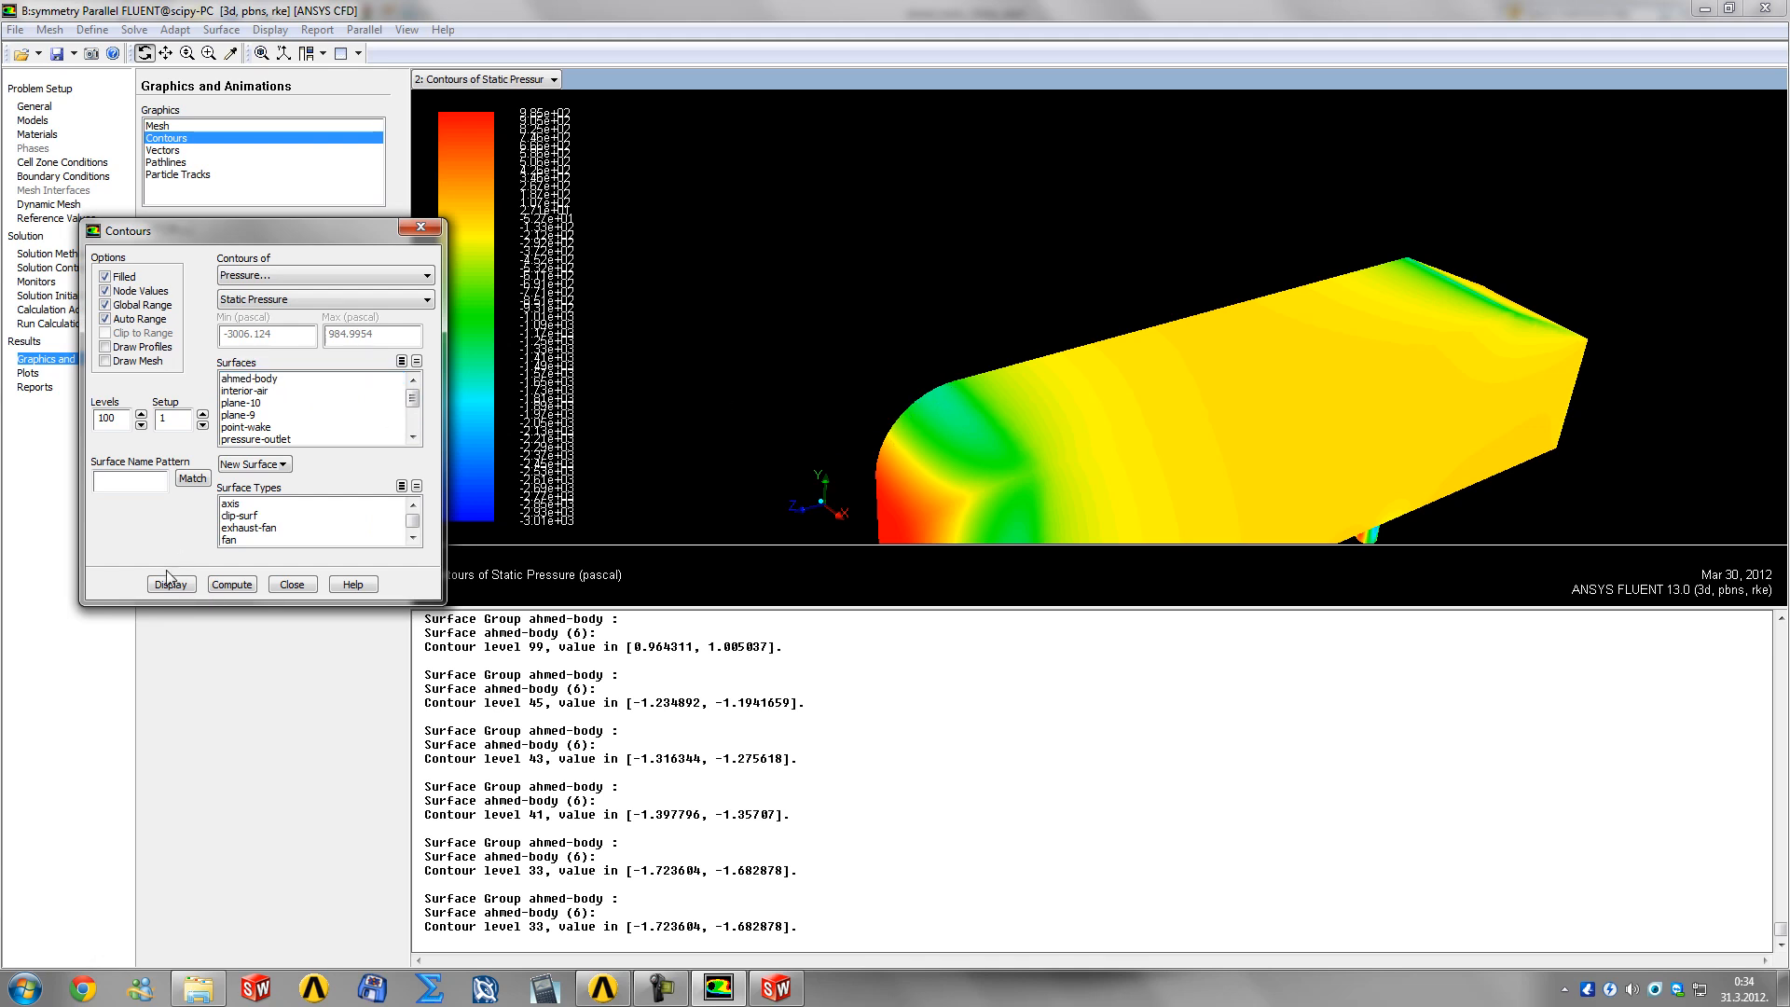
pyautogui.click(166, 582)
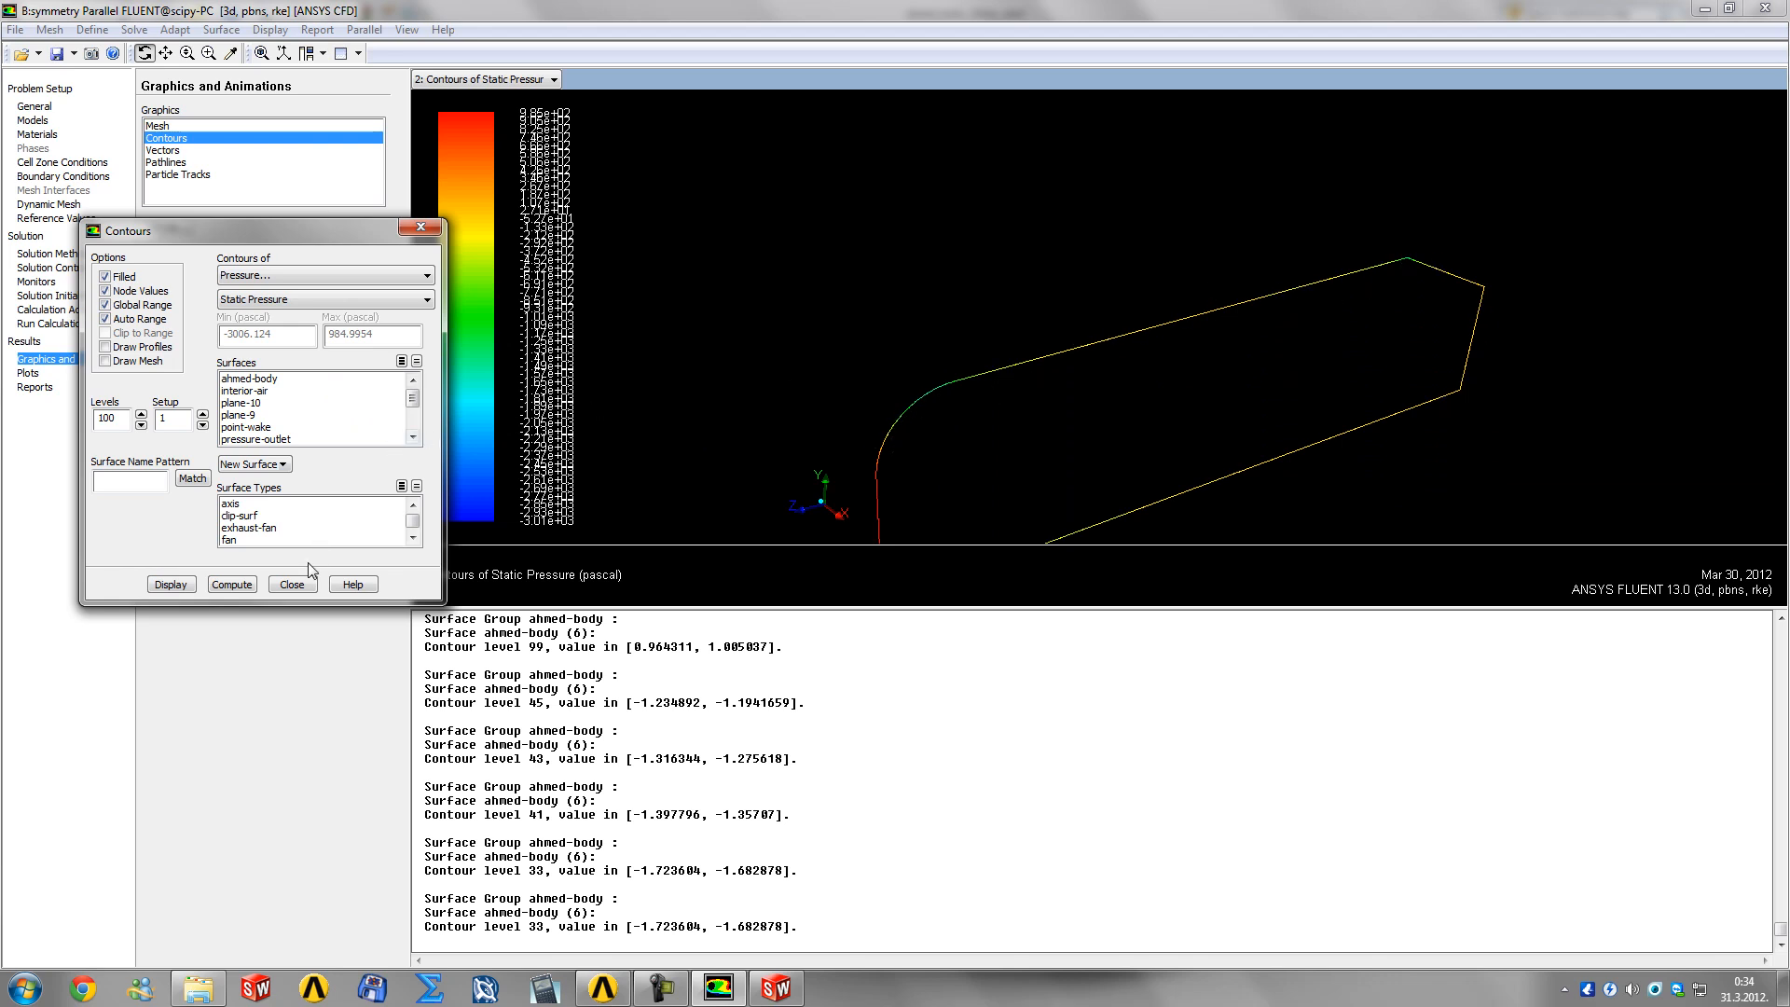
pyautogui.click(292, 583)
# Step: Reopen the XY plot setup and plot the Pressure Coefficient for the x-coordinate-11 surface again
pyautogui.click(28, 373)
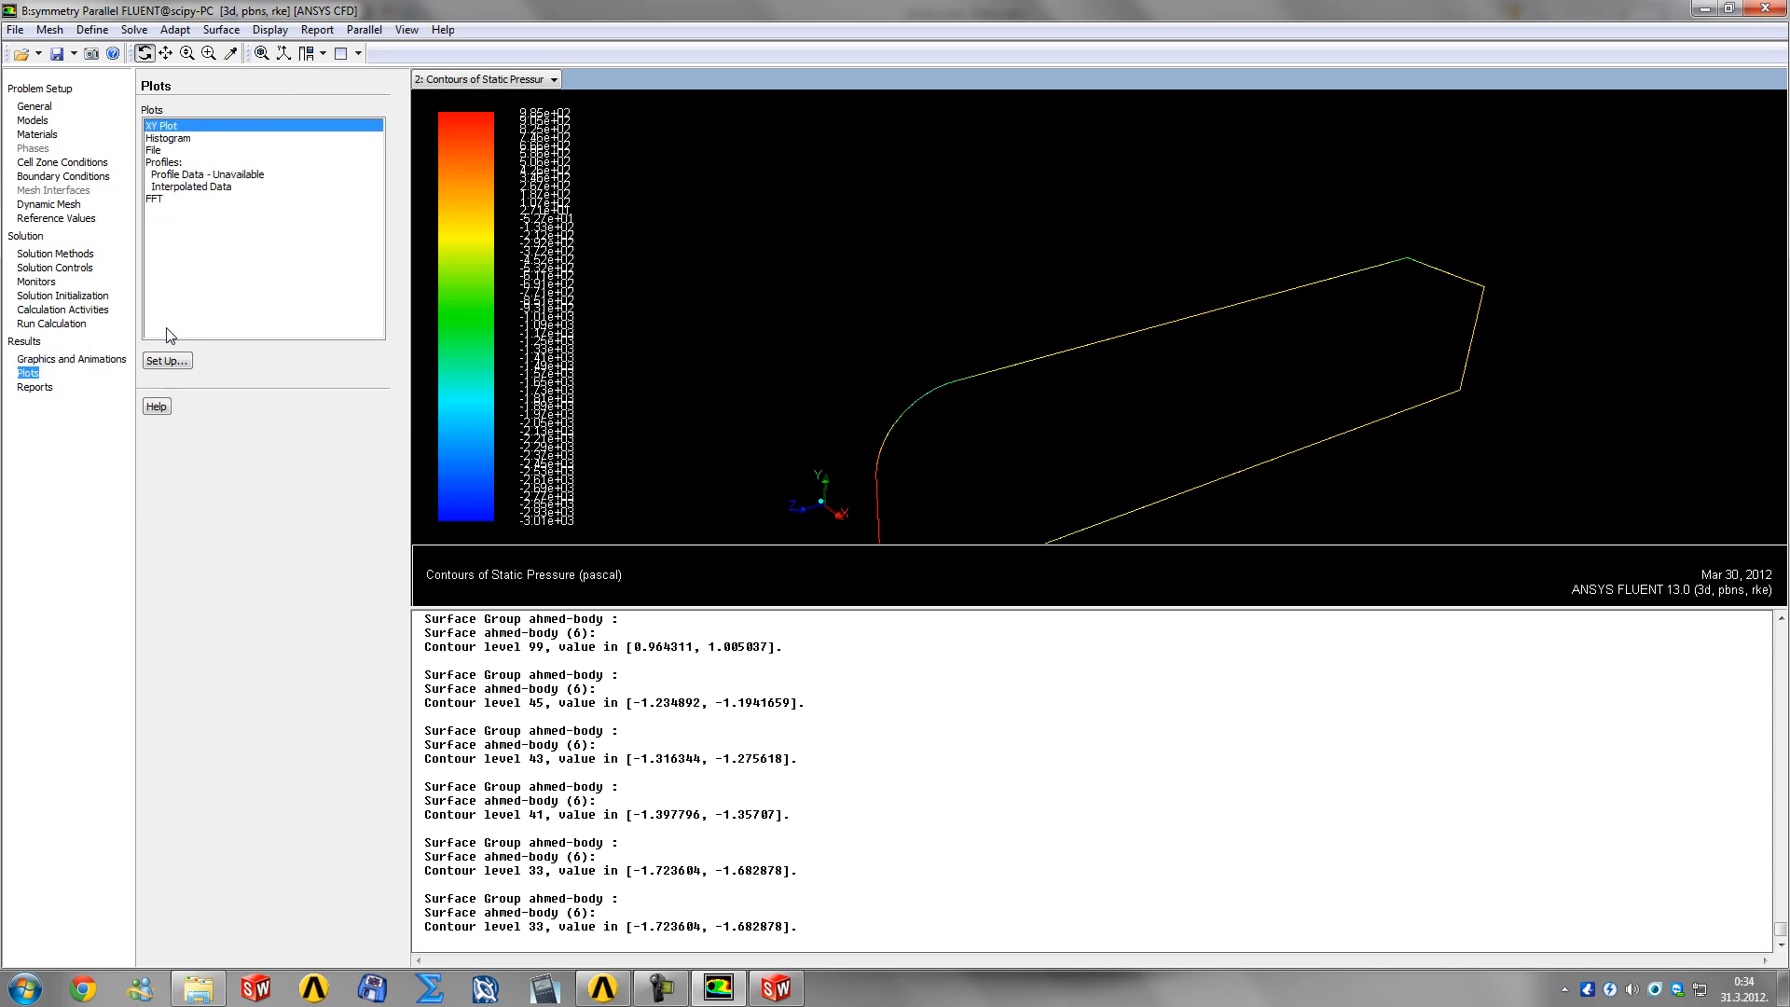
pyautogui.click(168, 360)
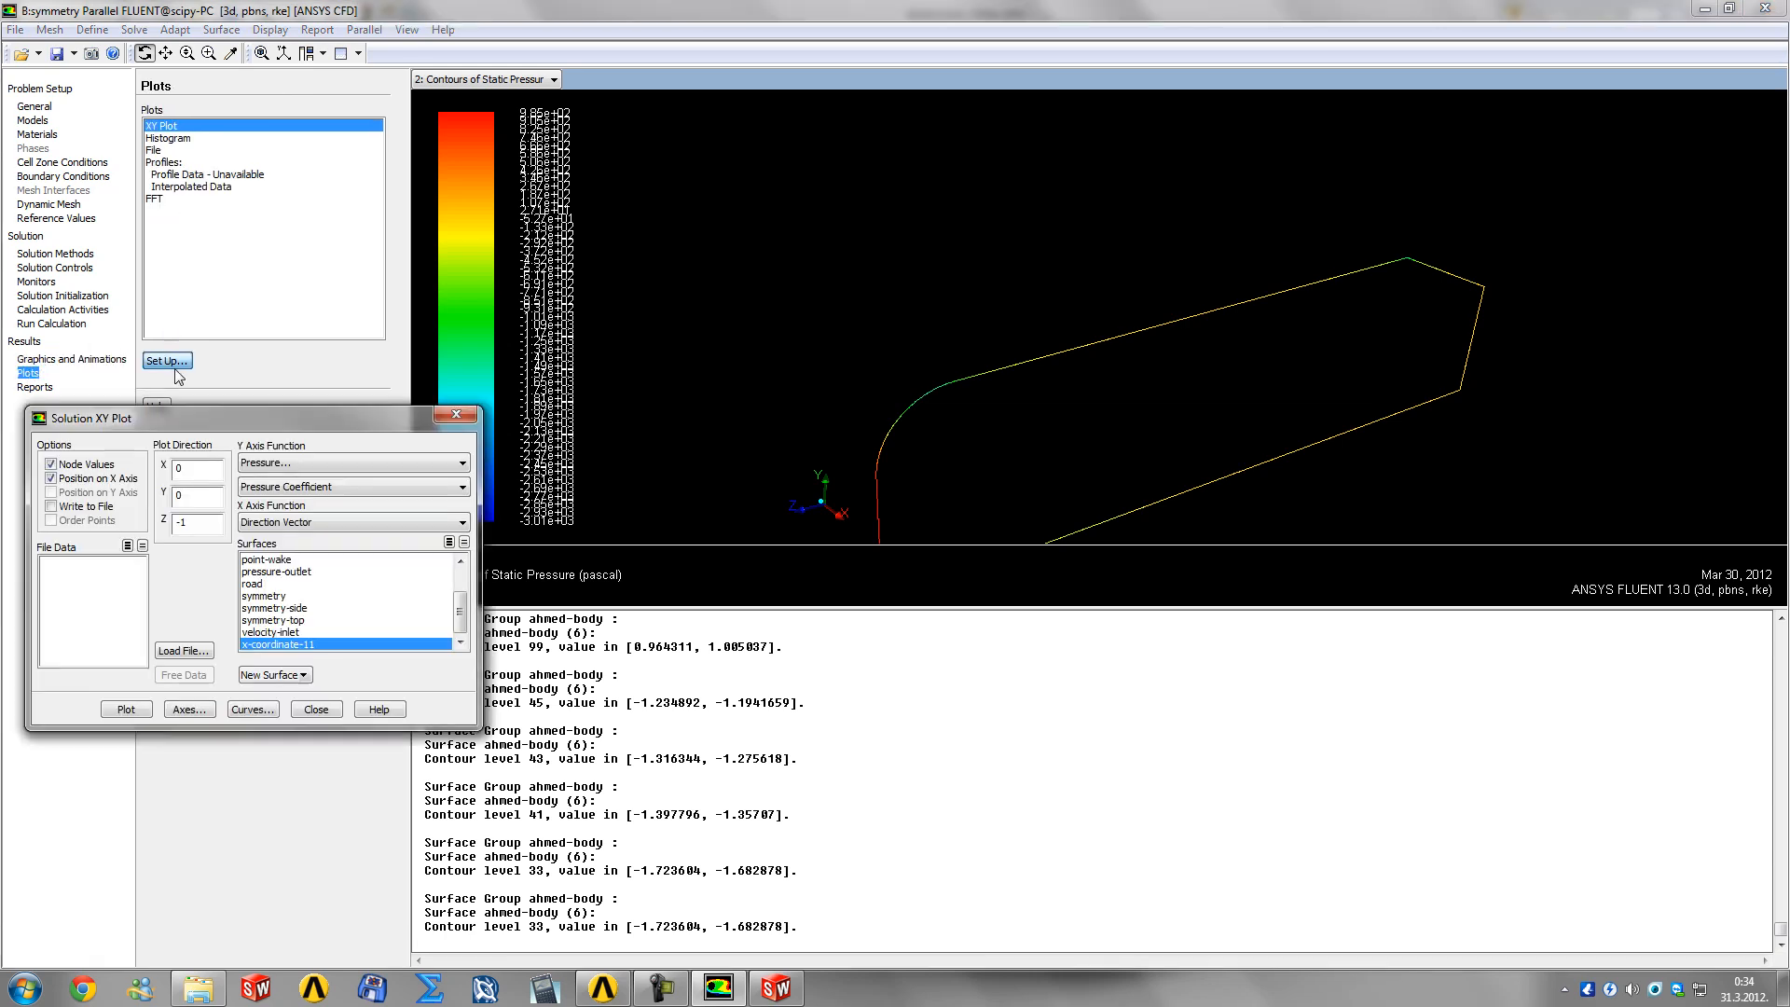
pyautogui.click(126, 710)
pyautogui.moveTo(354, 420); pyautogui.dragTo(513, 359)
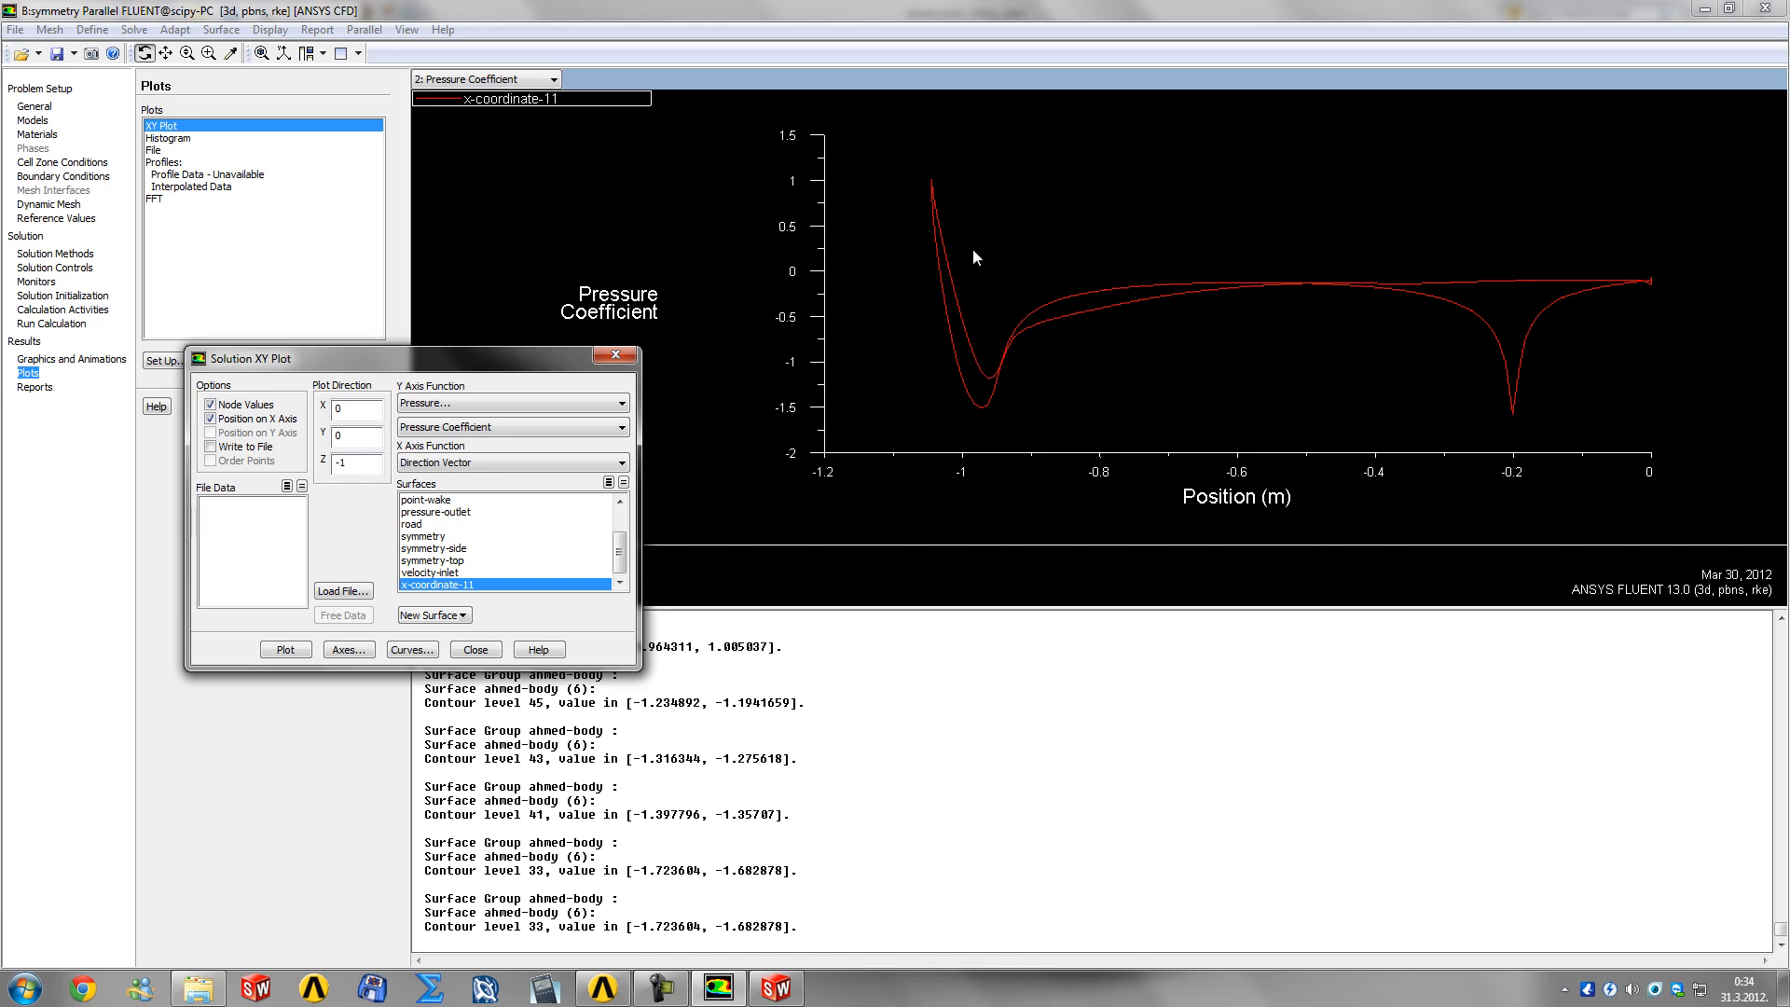
# Step: Write the pressure coefficient plot data to a file named blablacp.txt in the Fluent folder
pyautogui.click(211, 447)
pyautogui.click(280, 651)
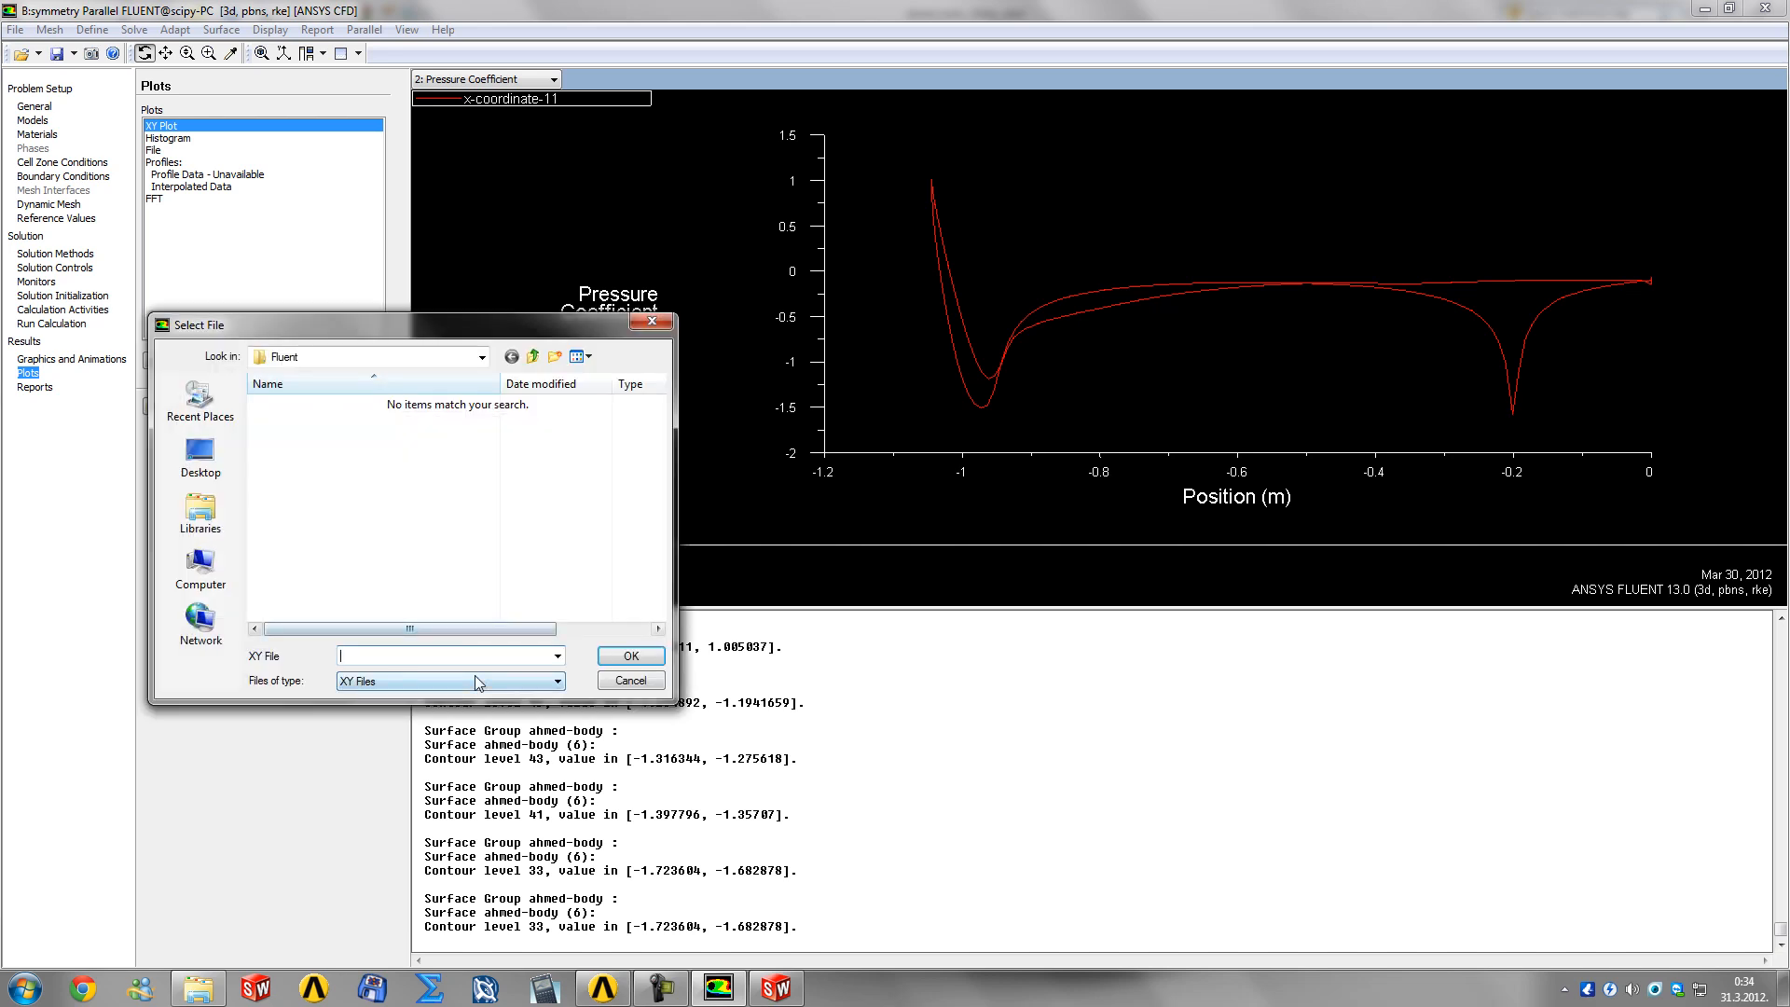
pyautogui.write('blablacp.txt')
pyautogui.press('Return')
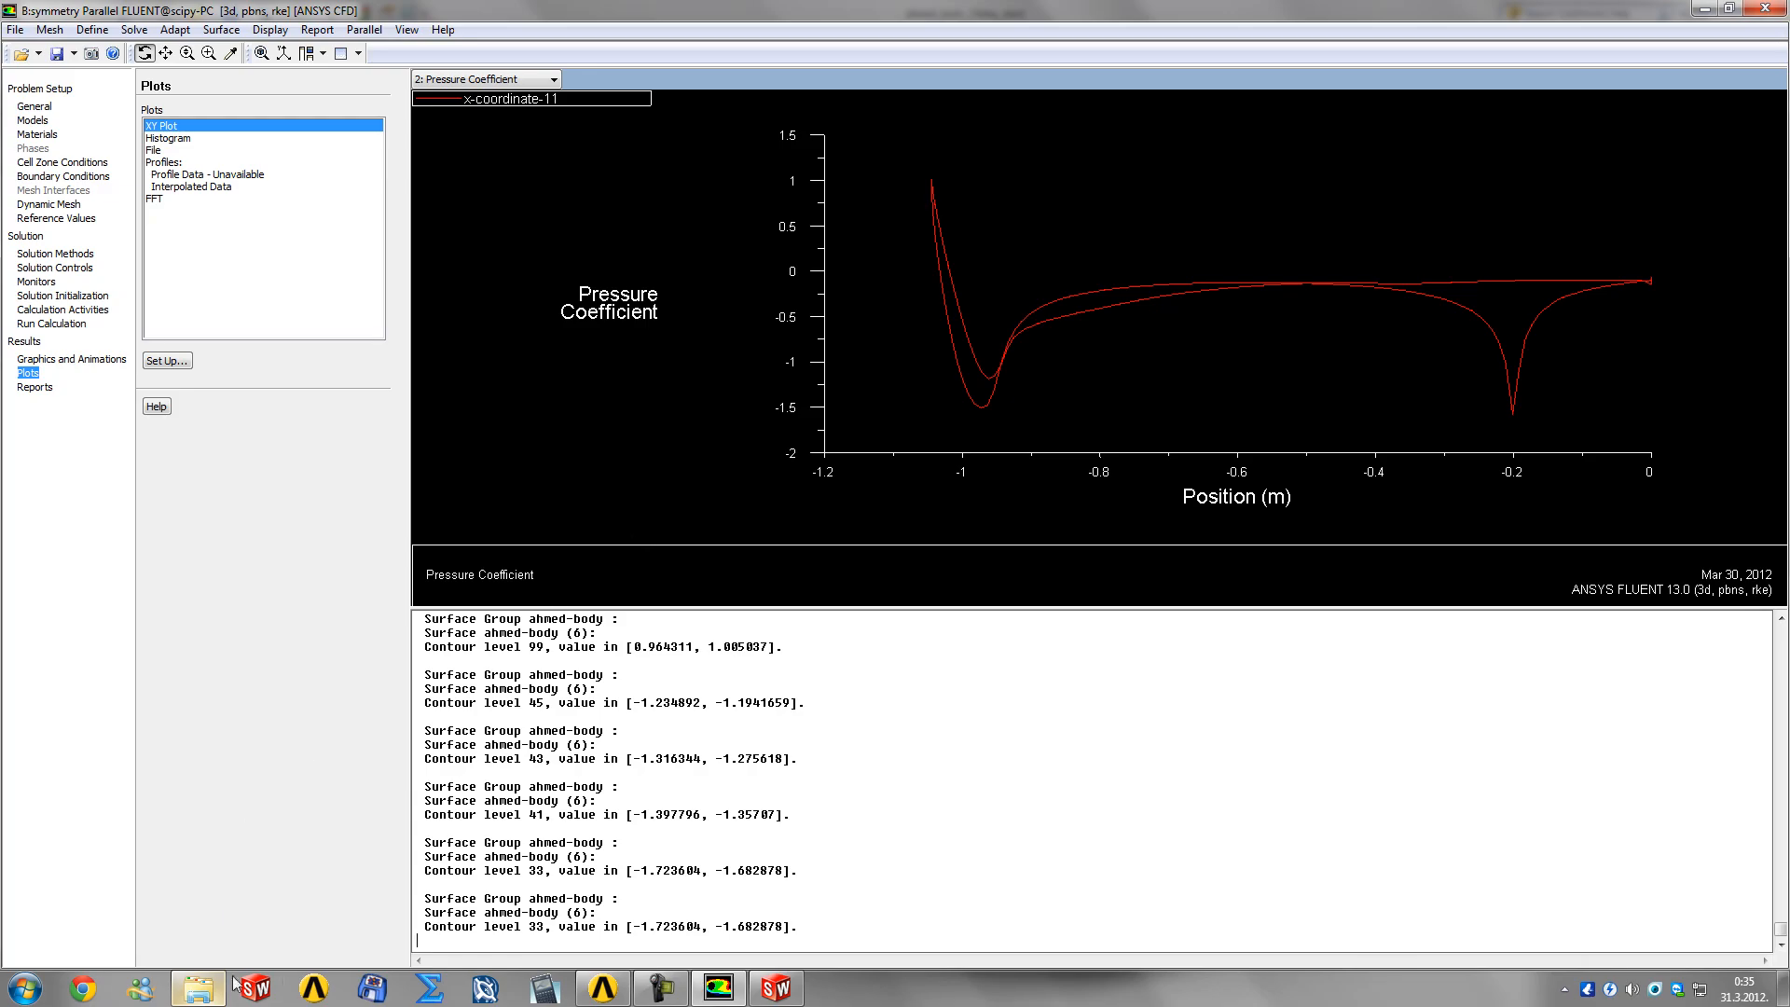
# Step: Switch to the file explorer and open the project's Fluent folder inside ahmed_body_files, dp0 and FFF
pyautogui.click(198, 988)
pyautogui.doubleClick(228, 140)
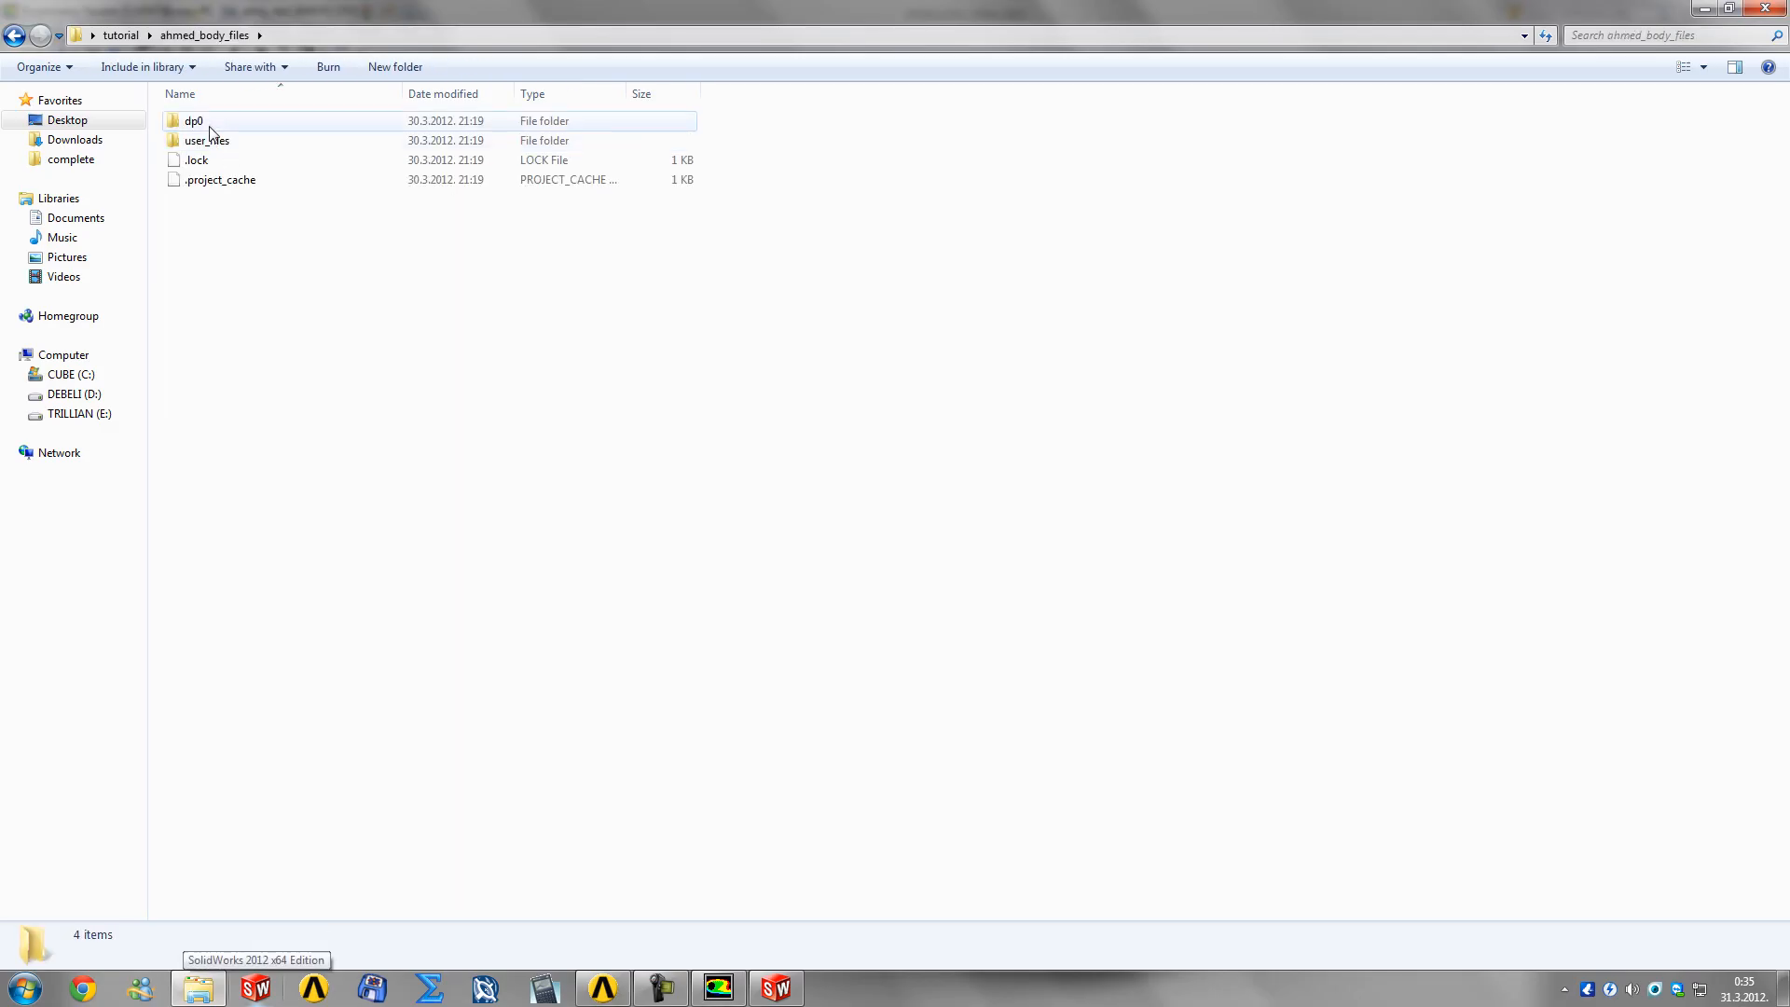
pyautogui.doubleClick(196, 121)
pyautogui.doubleClick(200, 122)
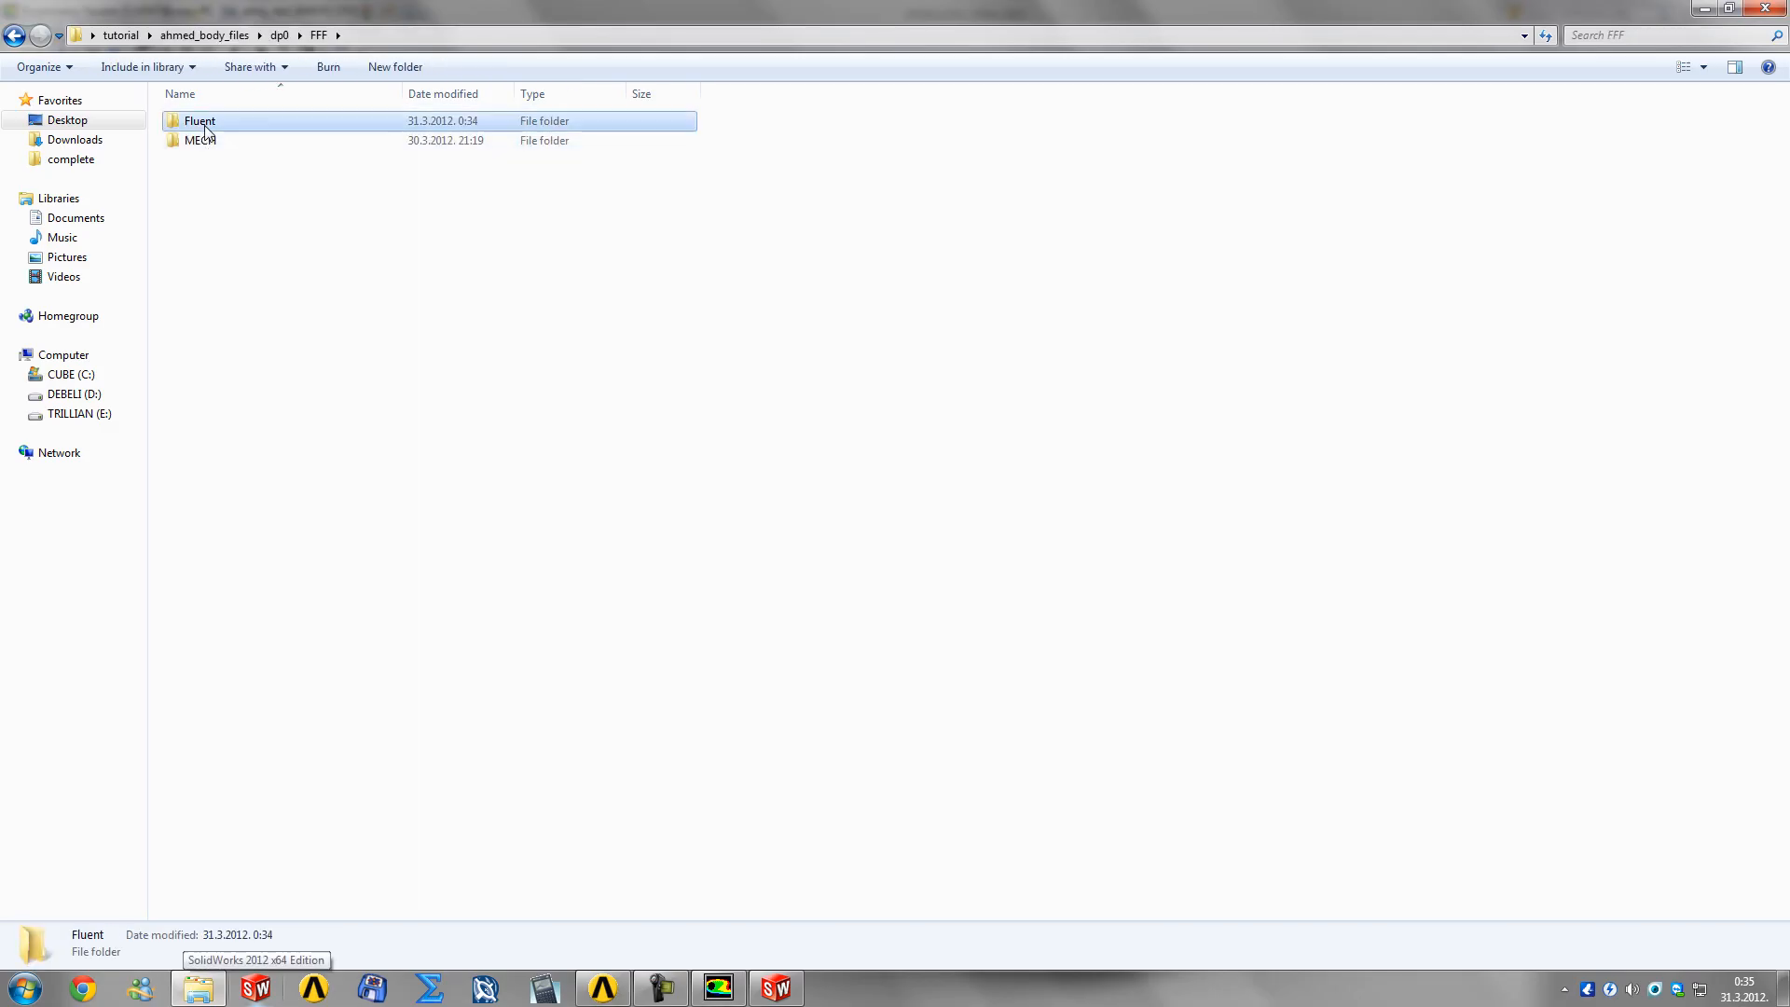
pyautogui.doubleClick(205, 122)
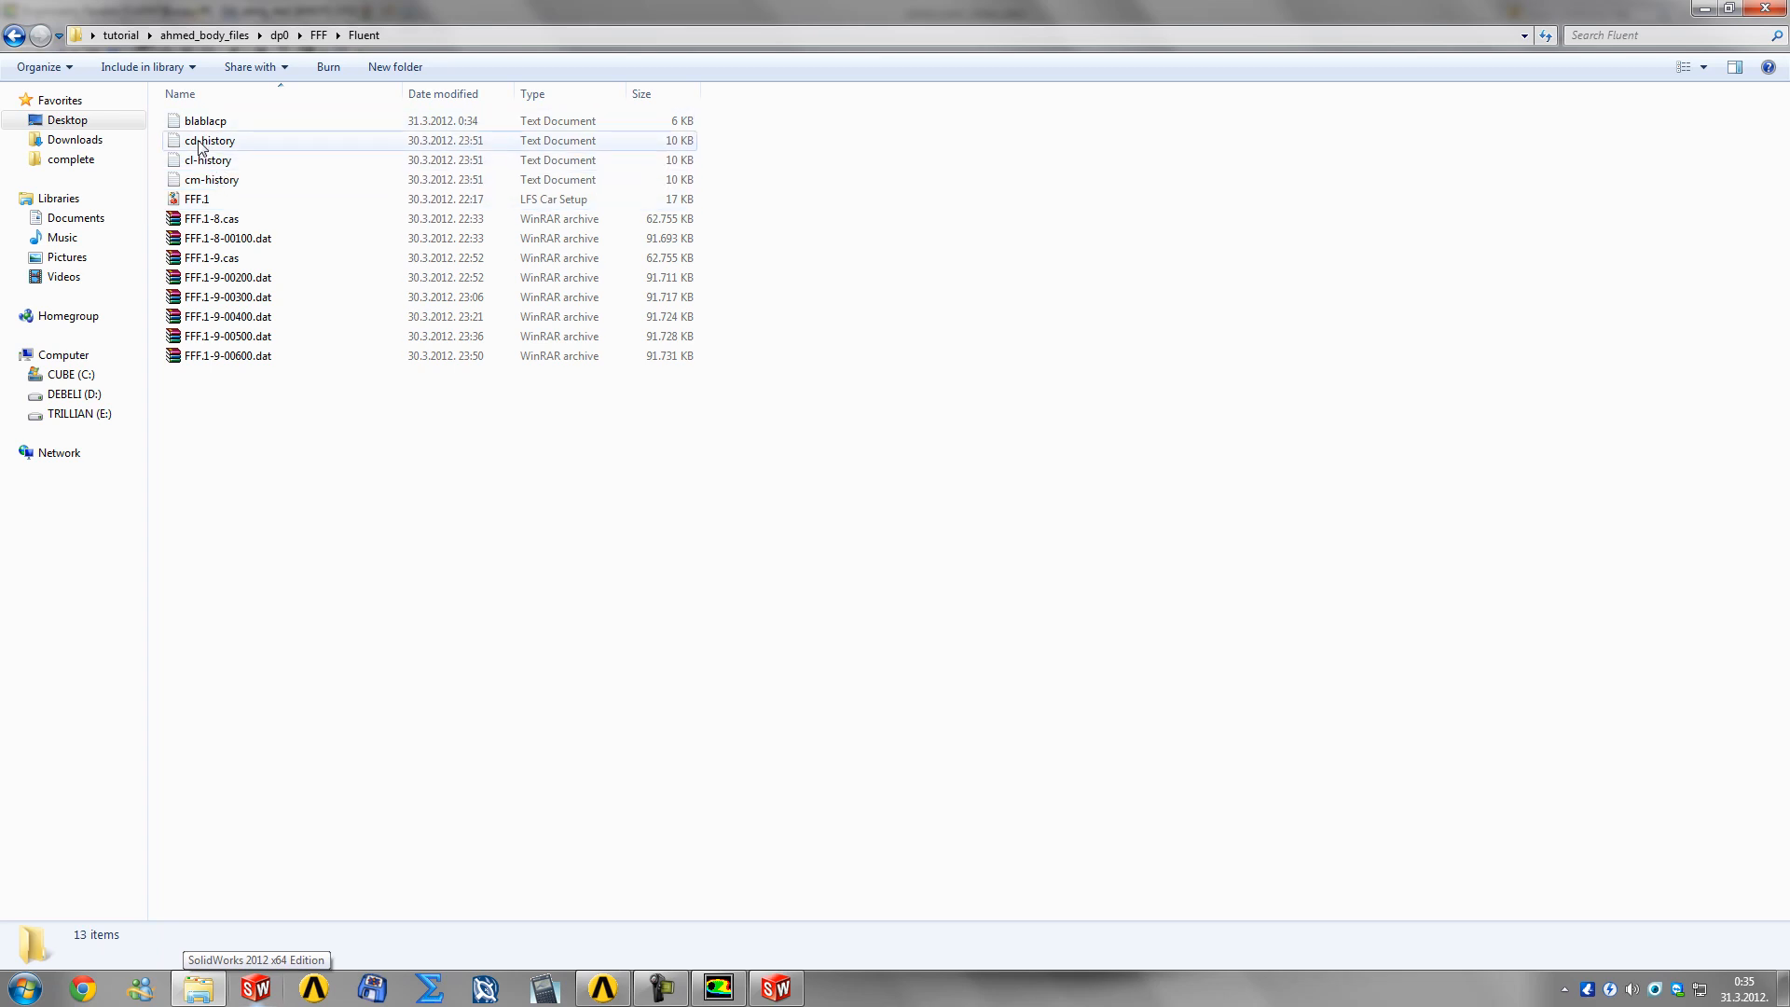
# Step: Open the cd-history text file, review its values through to the last iteration, and close it
pyautogui.doubleClick(207, 140)
pyautogui.moveTo(1229, 169); pyautogui.dragTo(1231, 628)
pyautogui.click(1227, 86)
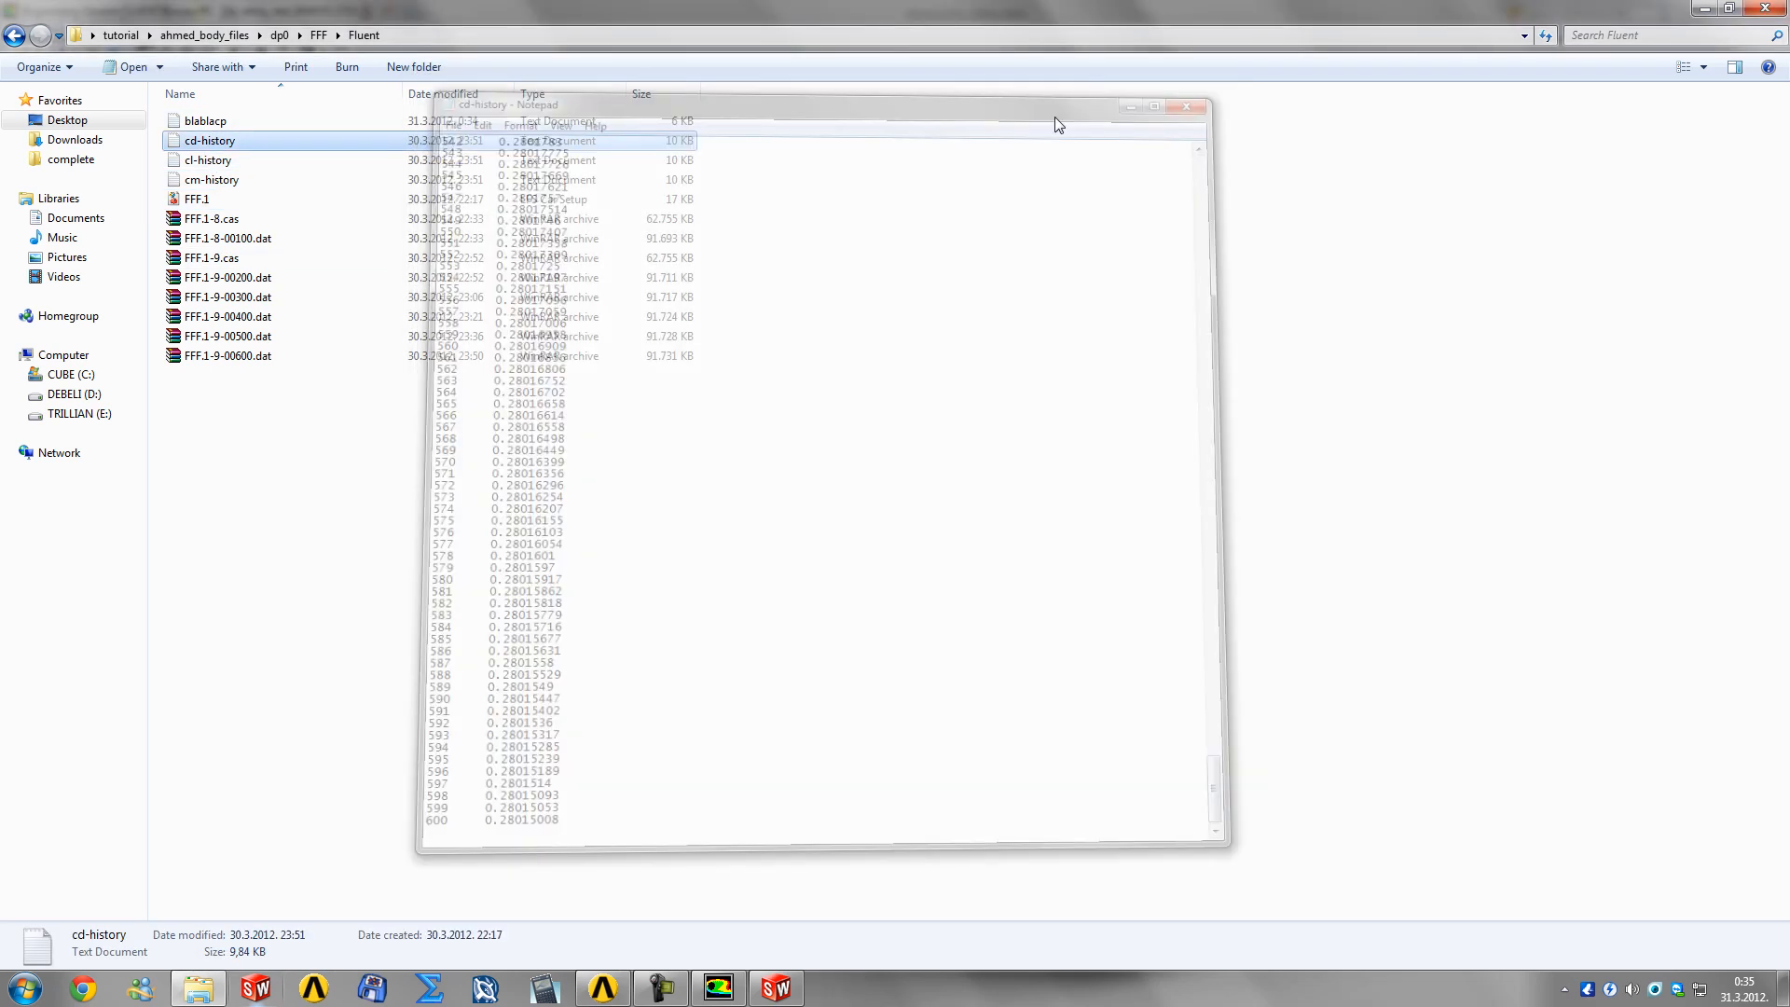
# Step: Open the exported blablacp text file, examine its position and pressure coefficient columns through to the end, and close it
pyautogui.doubleClick(207, 121)
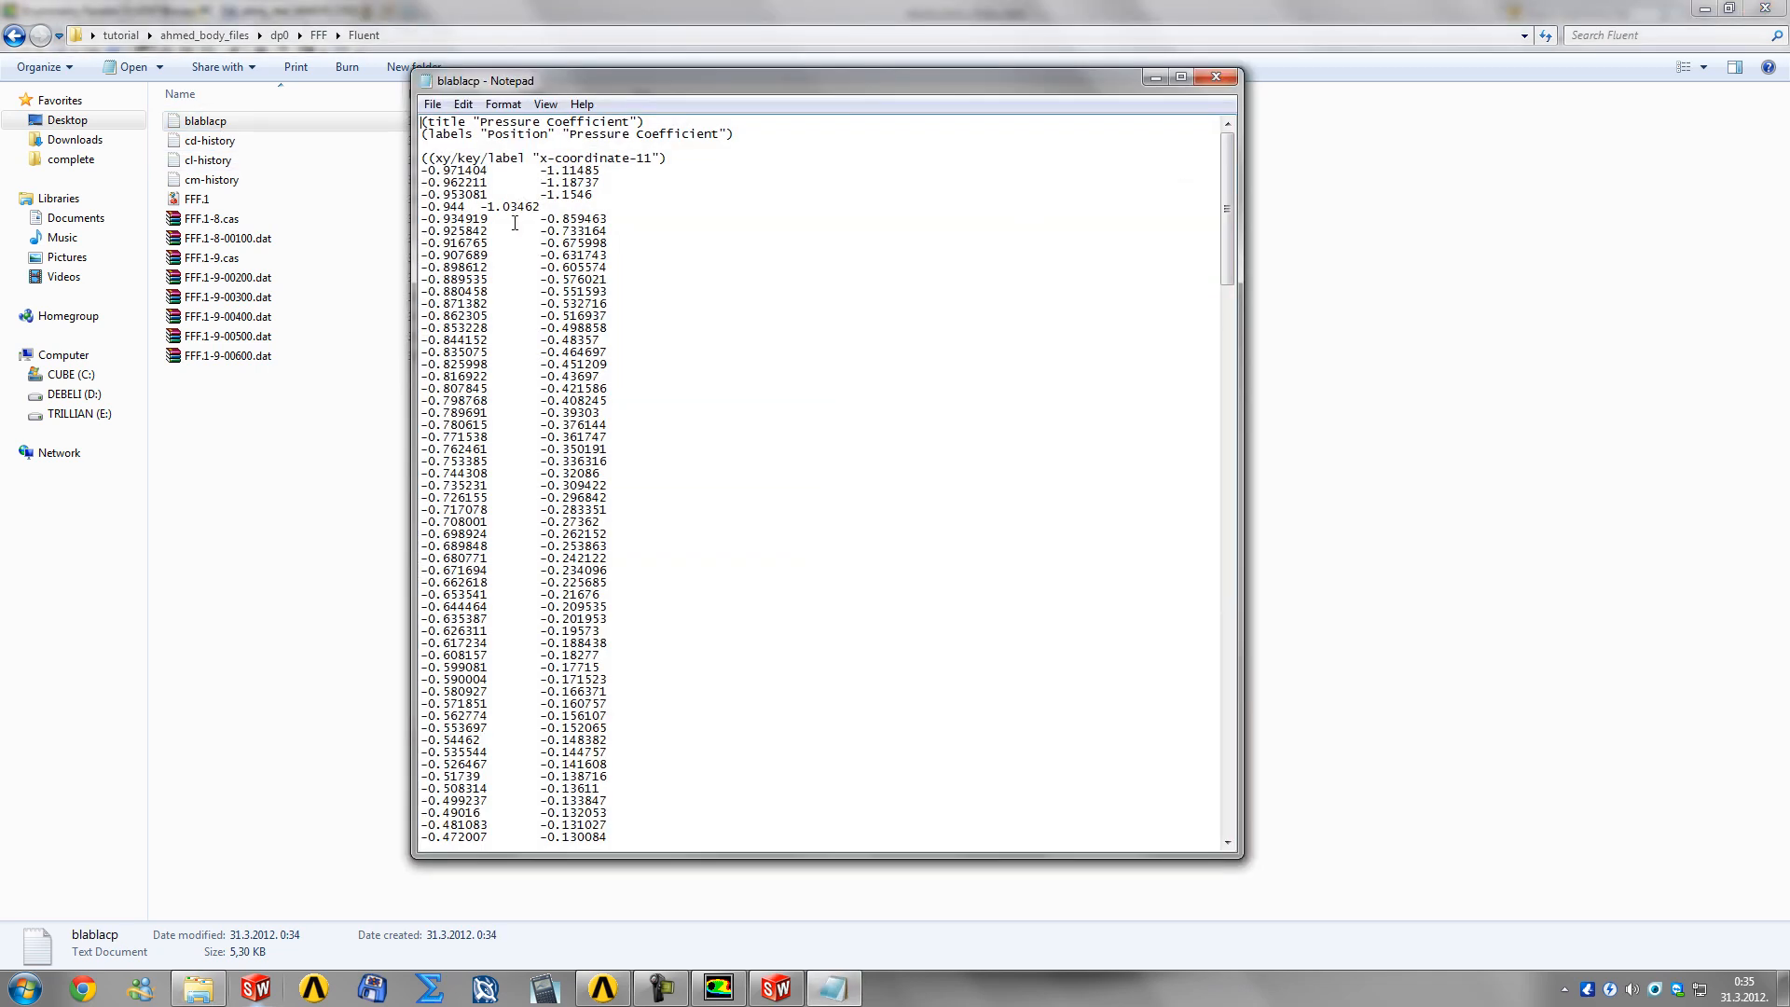
pyautogui.moveTo(426, 184); pyautogui.dragTo(596, 535)
pyautogui.click(593, 502)
pyautogui.moveTo(488, 232); pyautogui.dragTo(533, 231)
pyautogui.scroll(-12, 819, 366)
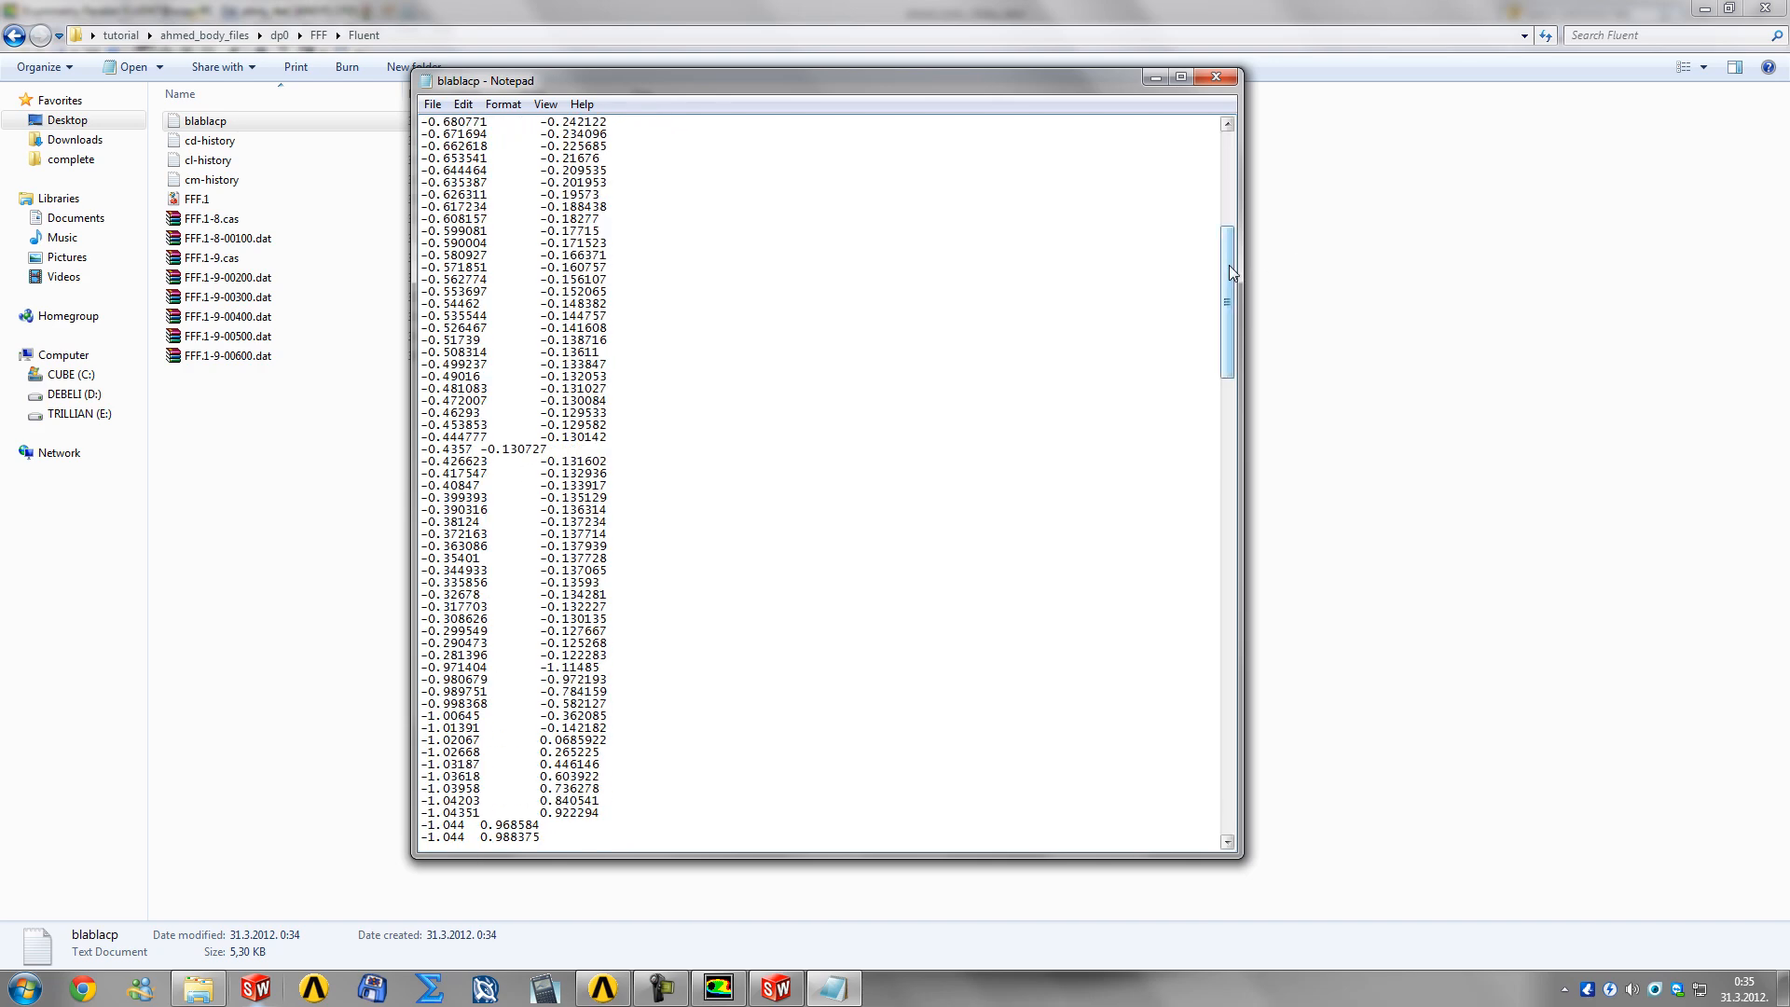
pyautogui.moveTo(1229, 265); pyautogui.dragTo(1225, 731)
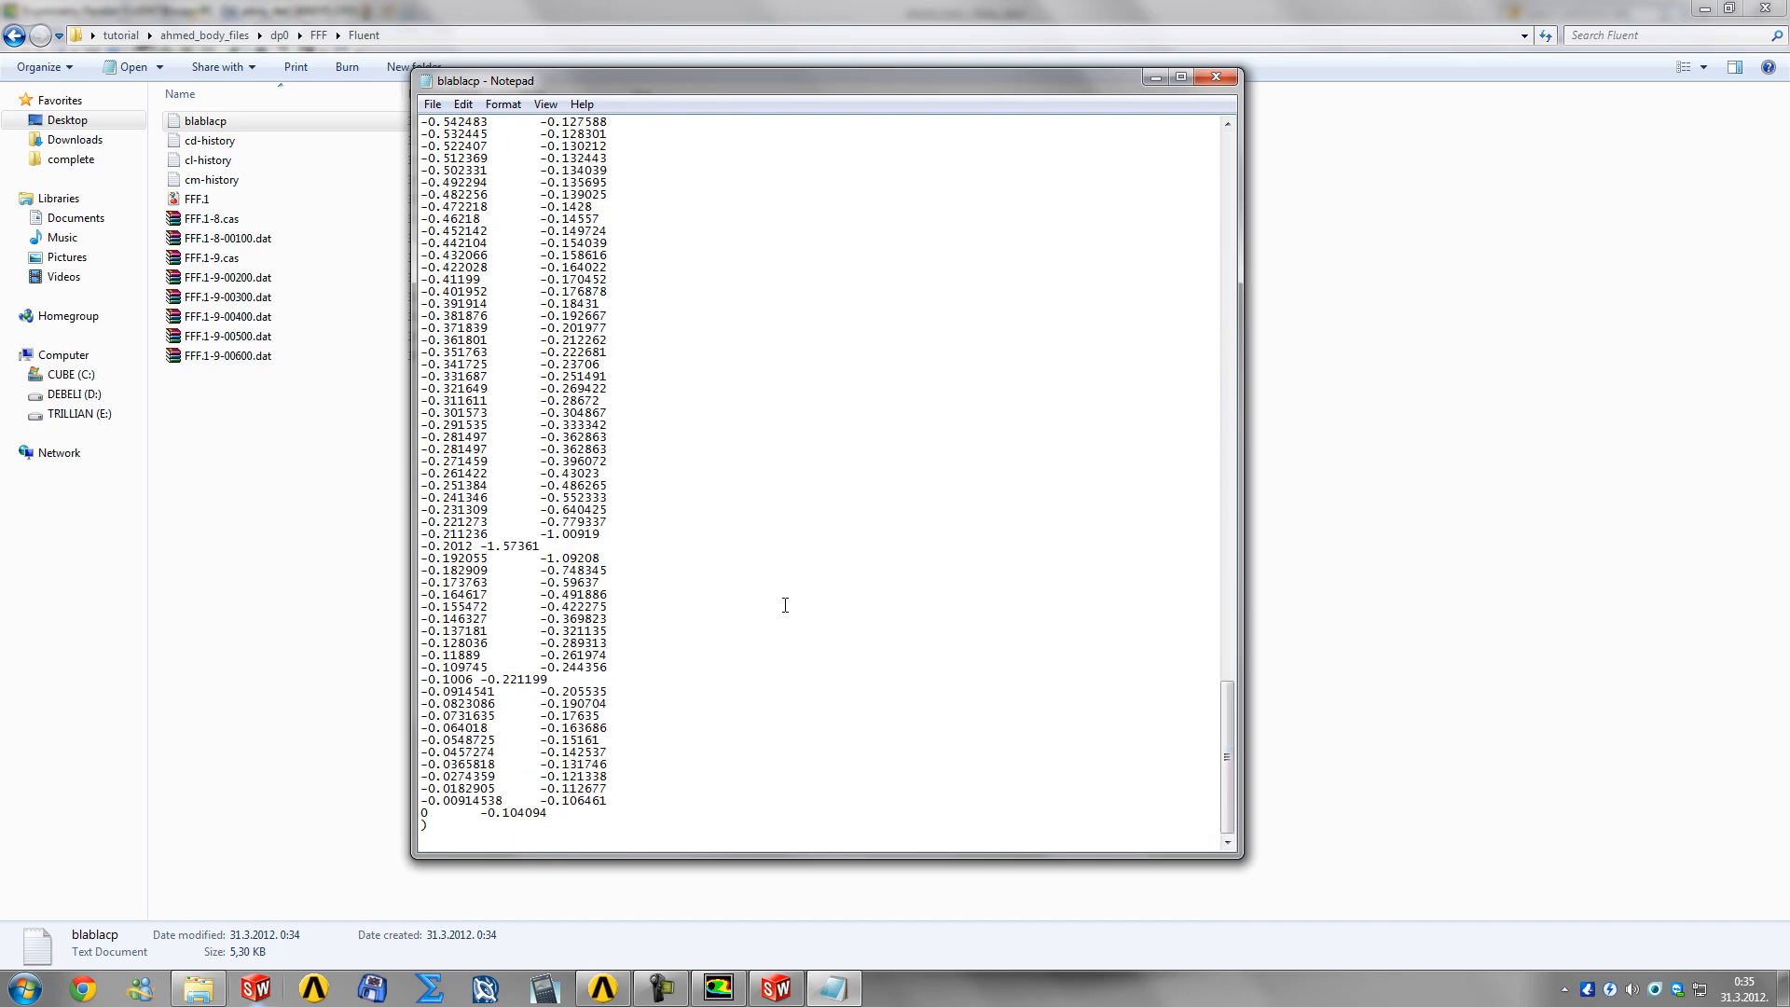
pyautogui.scroll(17, 783, 603)
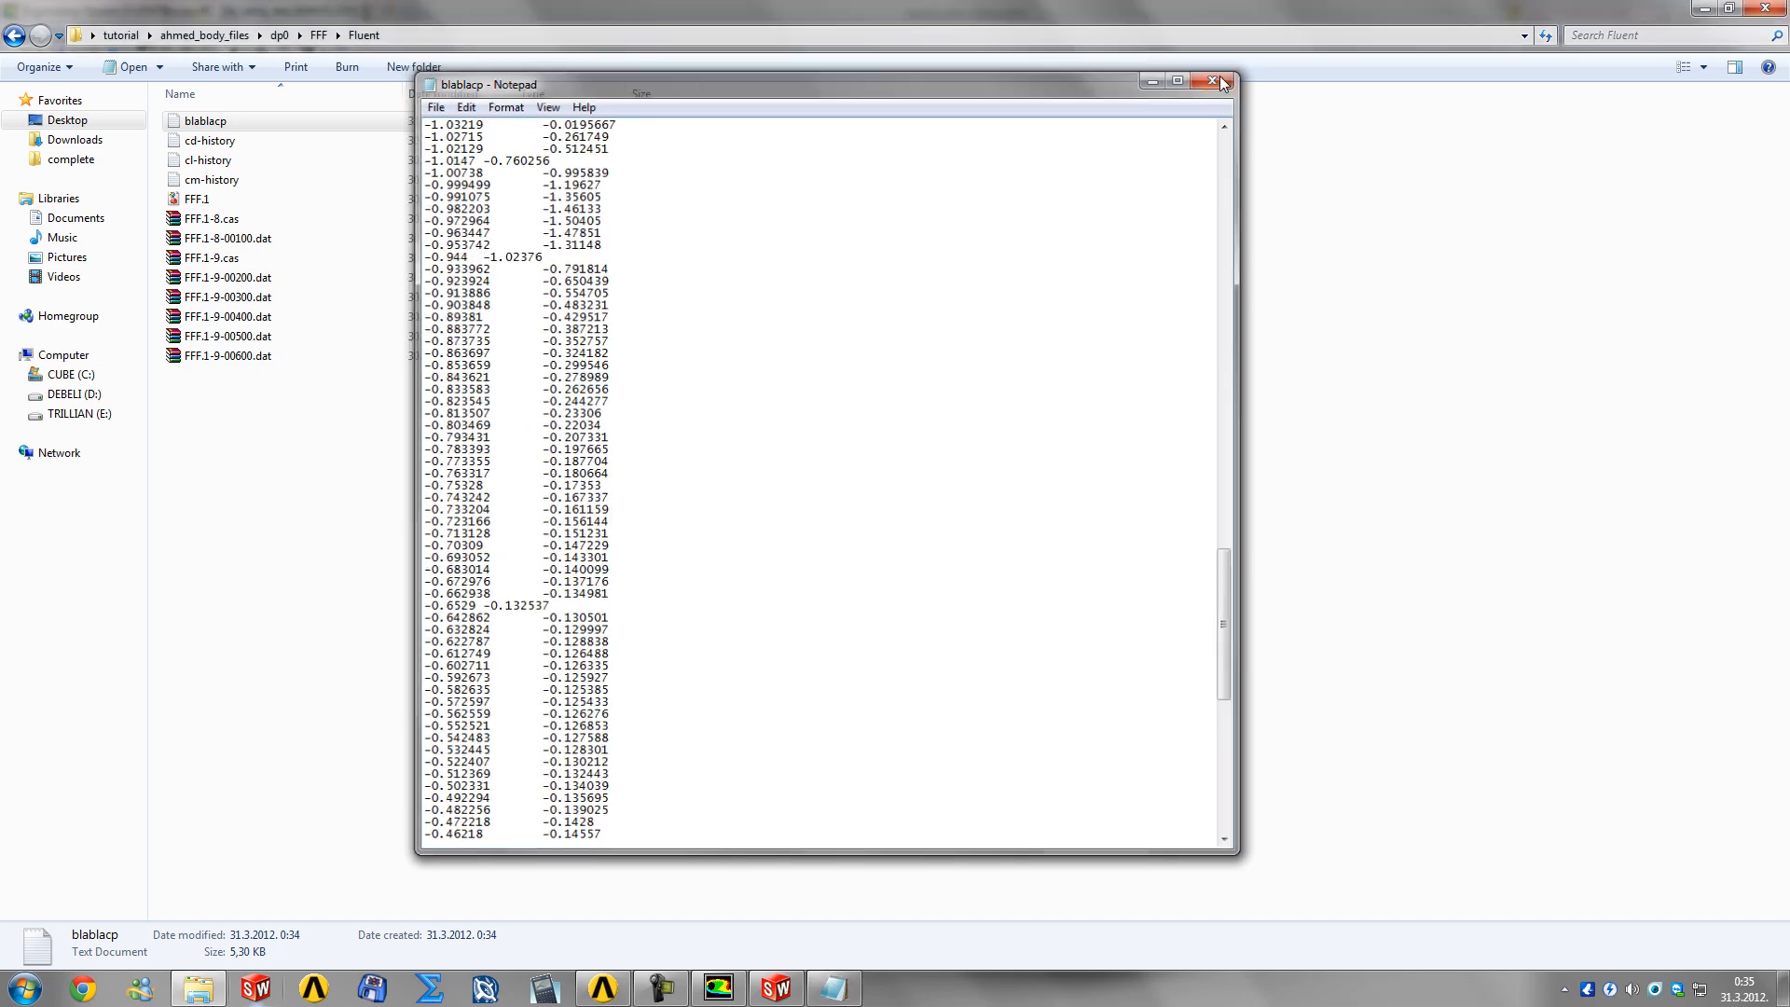
pyautogui.click(1217, 77)
pyautogui.click(397, 423)
pyautogui.moveTo(249, 464); pyautogui.dragTo(216, 220)
pyautogui.click(319, 431)
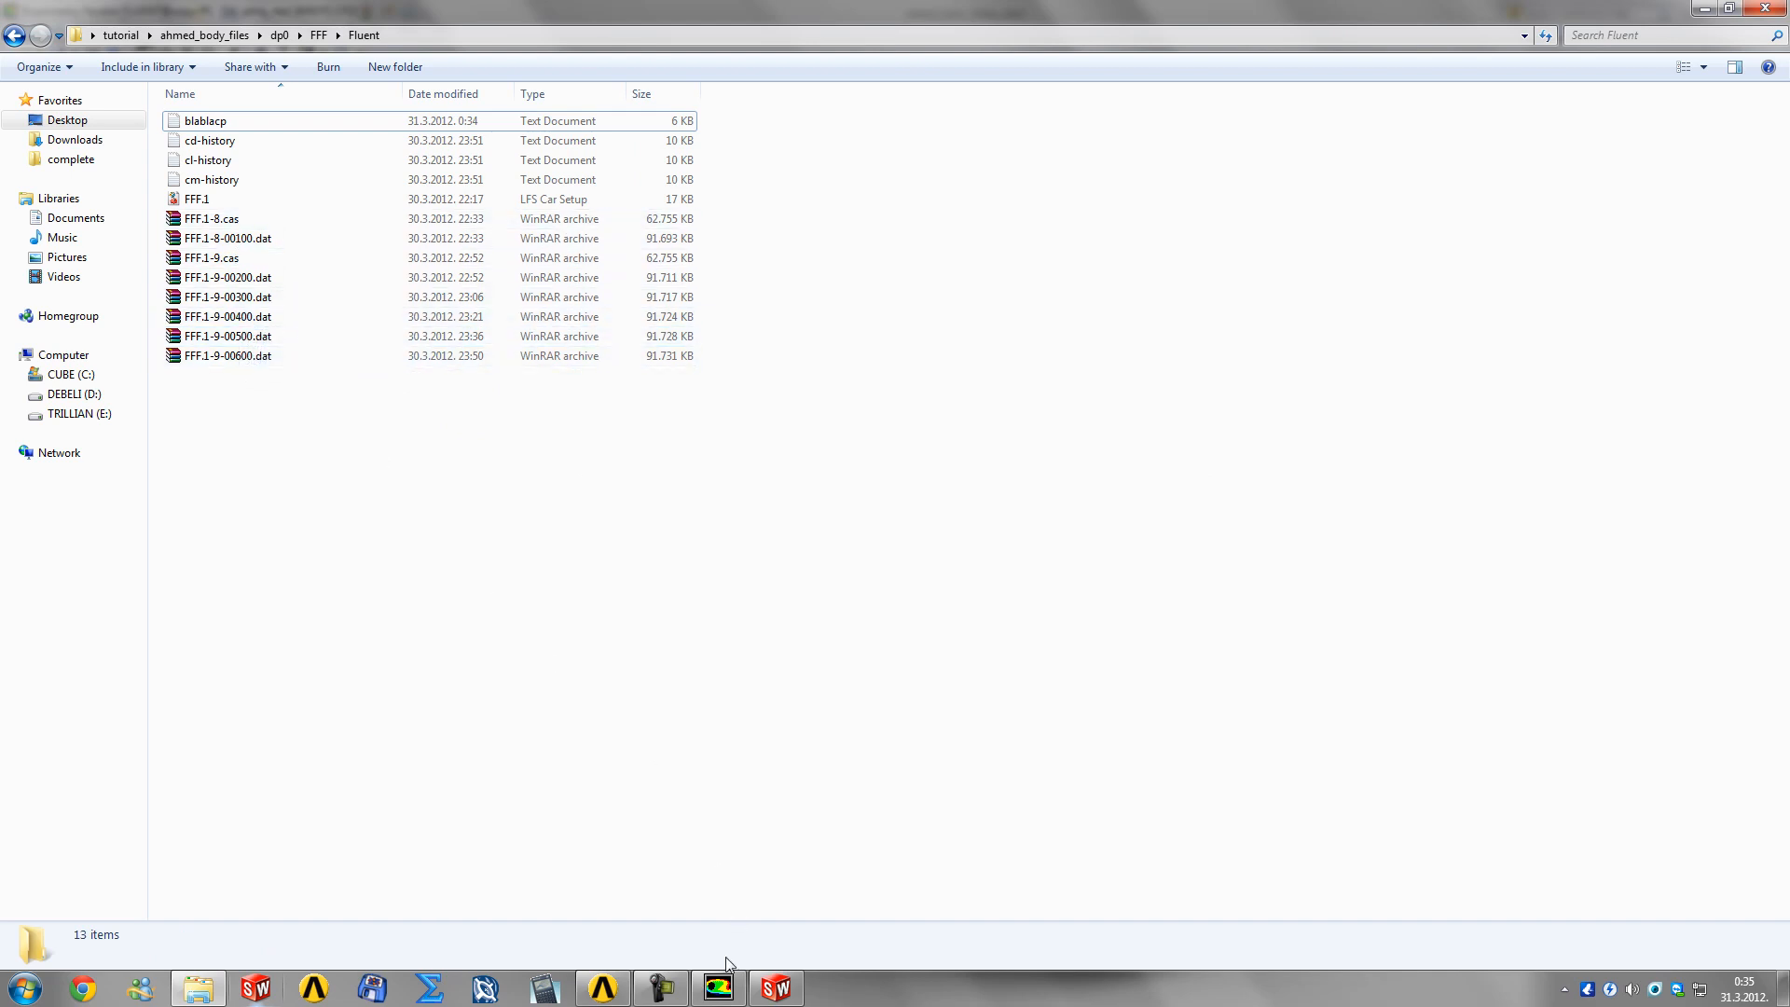
# Step: Switch back to ANSYS FLUENT, select the Fluxes report, and display the Scaled Residuals plot in the graphics window
pyautogui.click(721, 990)
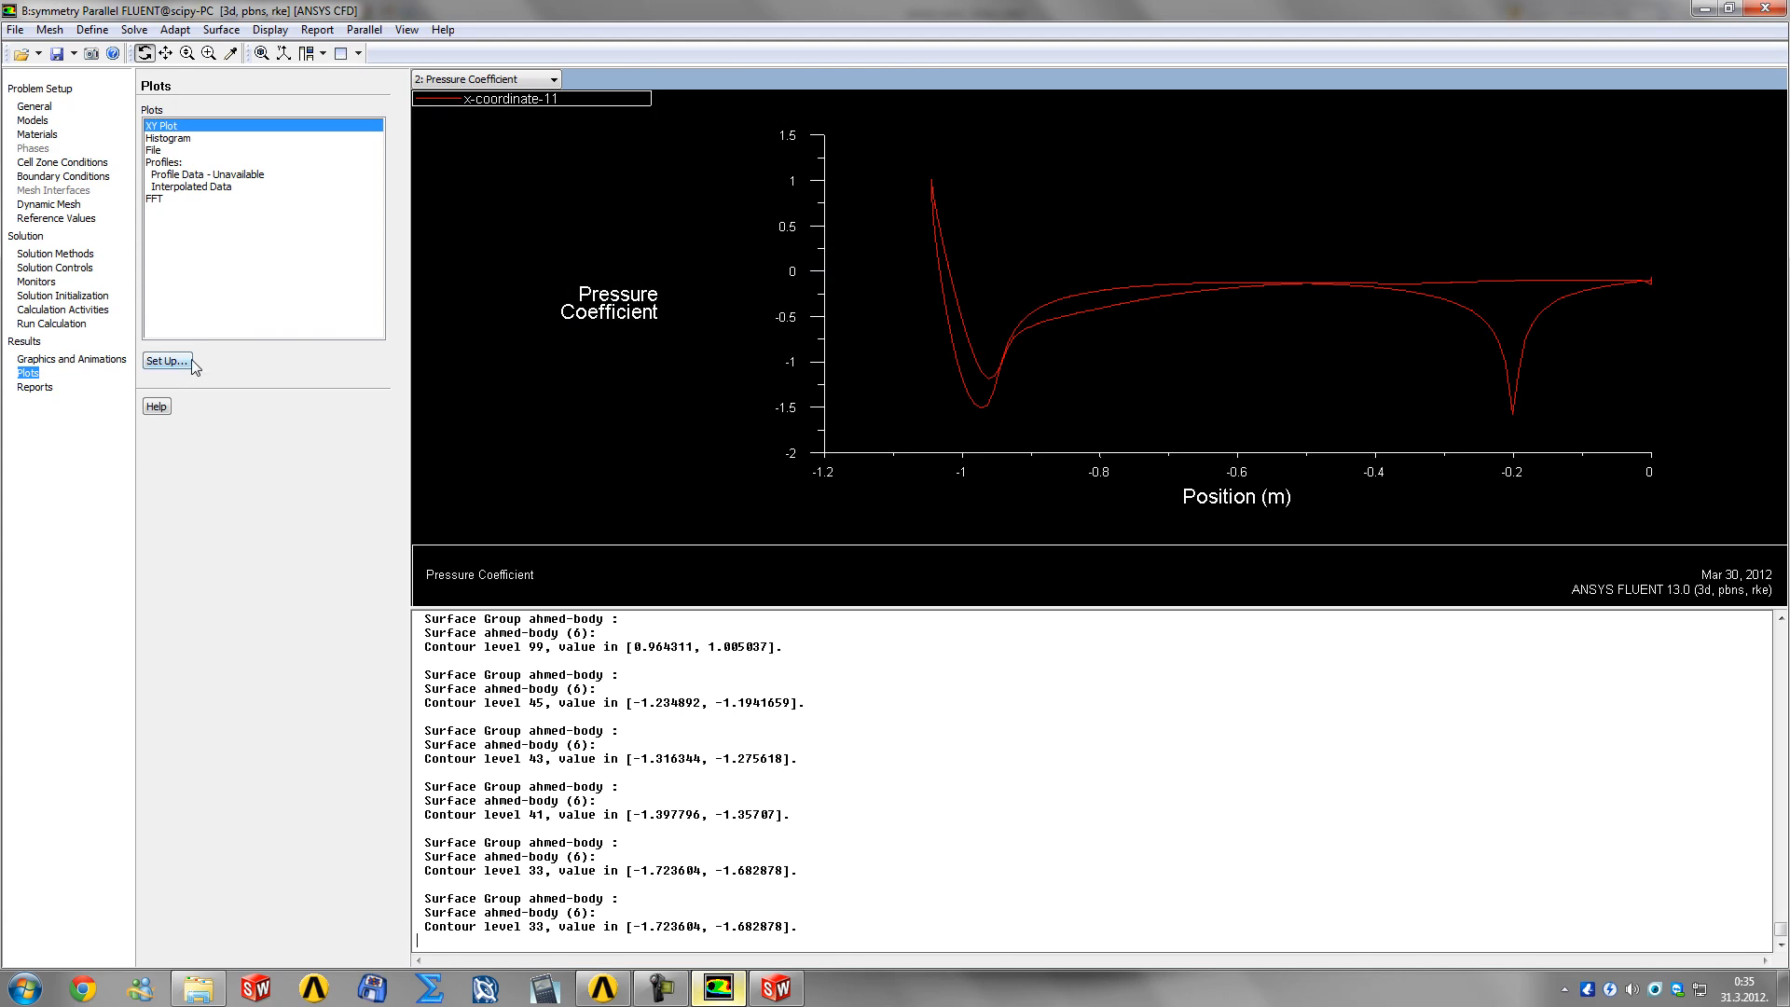
pyautogui.click(35, 387)
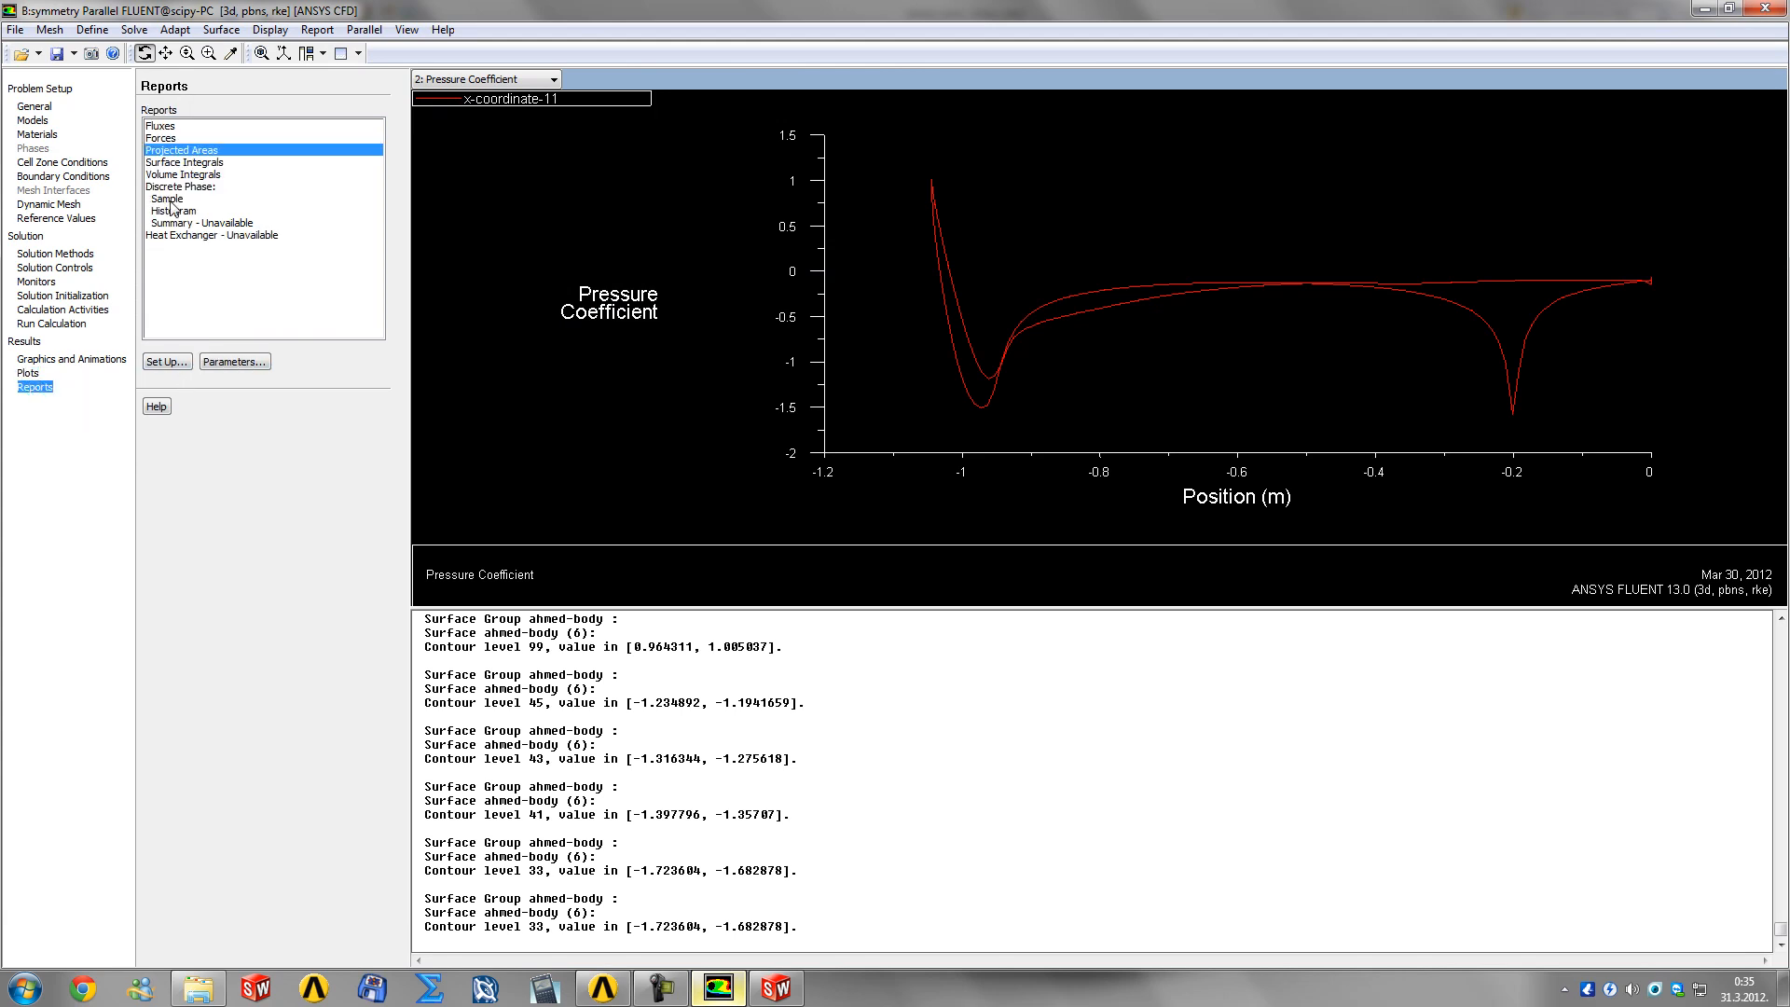
pyautogui.click(167, 128)
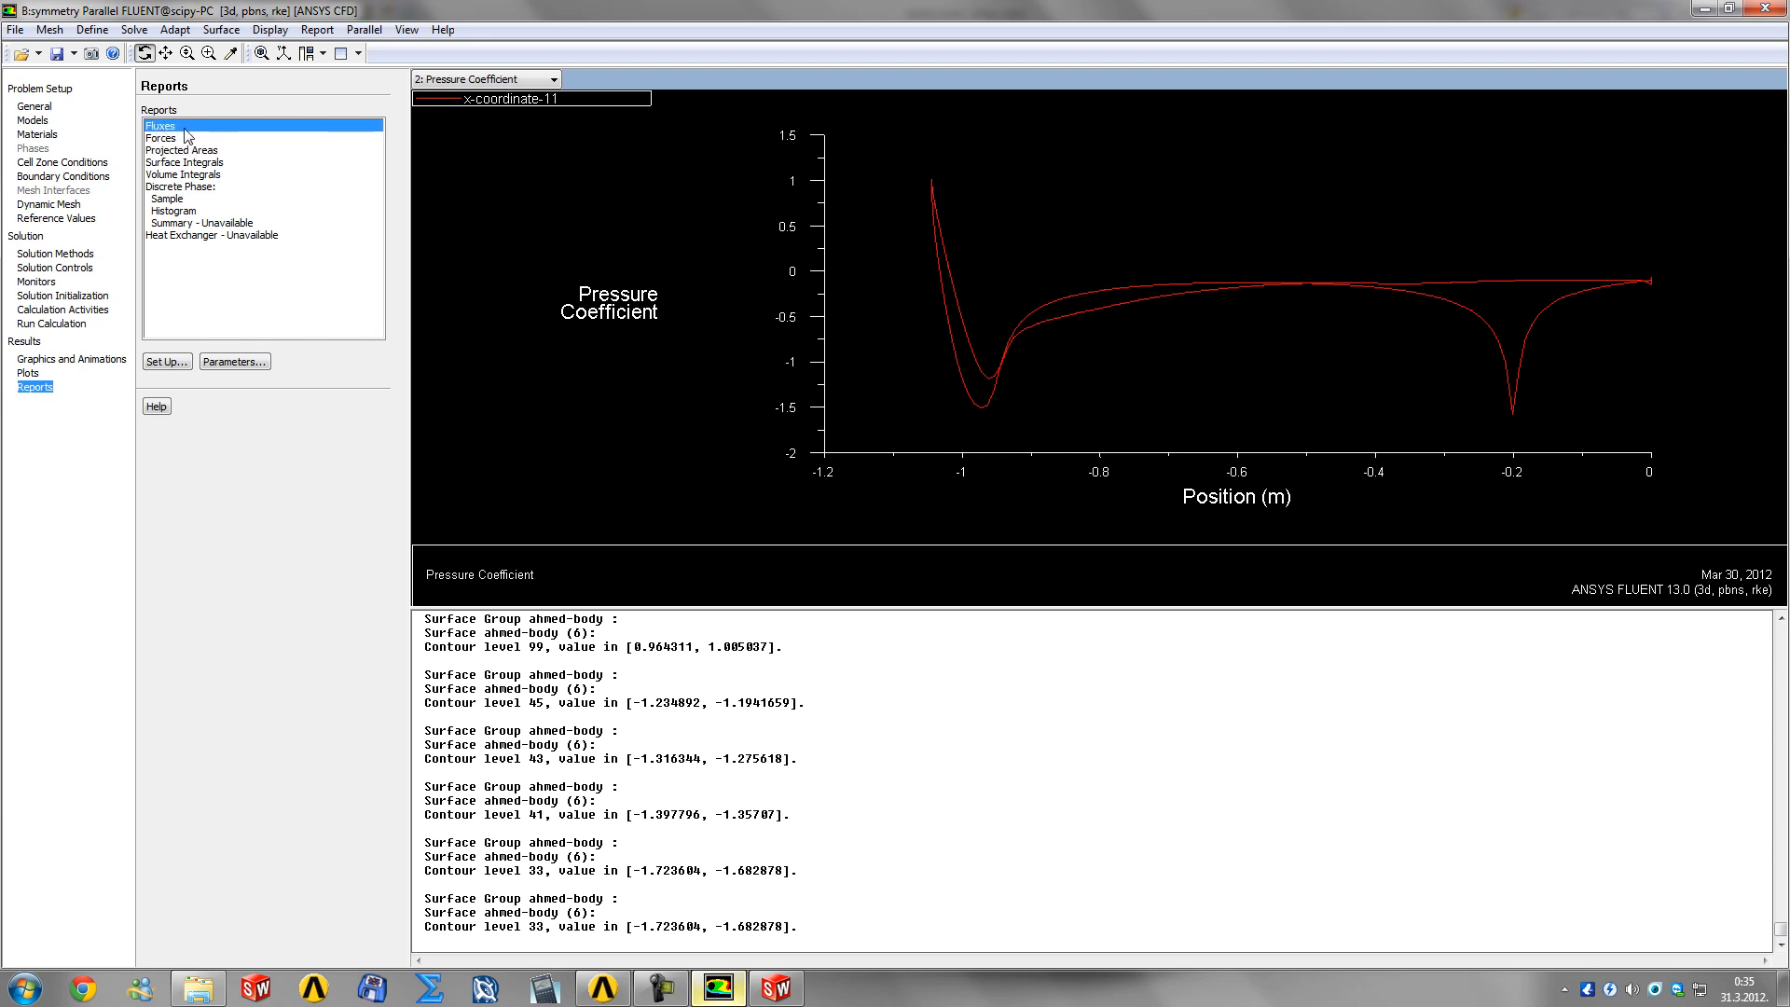
pyautogui.click(484, 79)
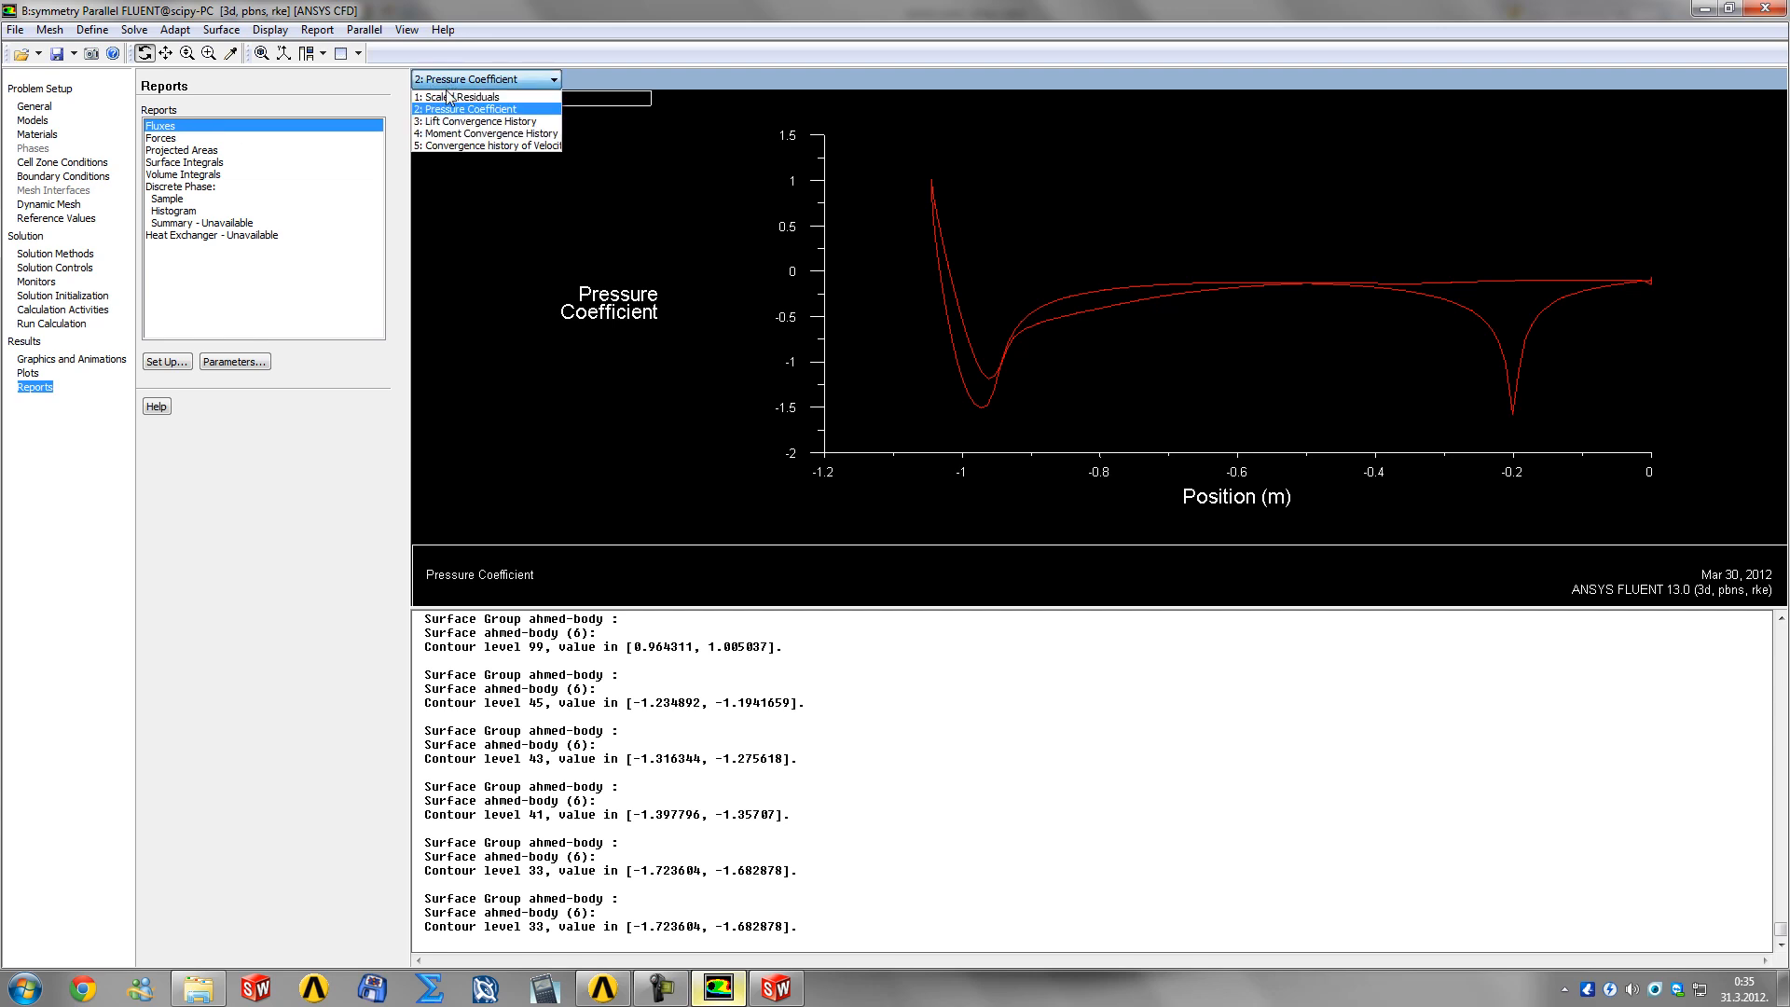
pyautogui.click(466, 93)
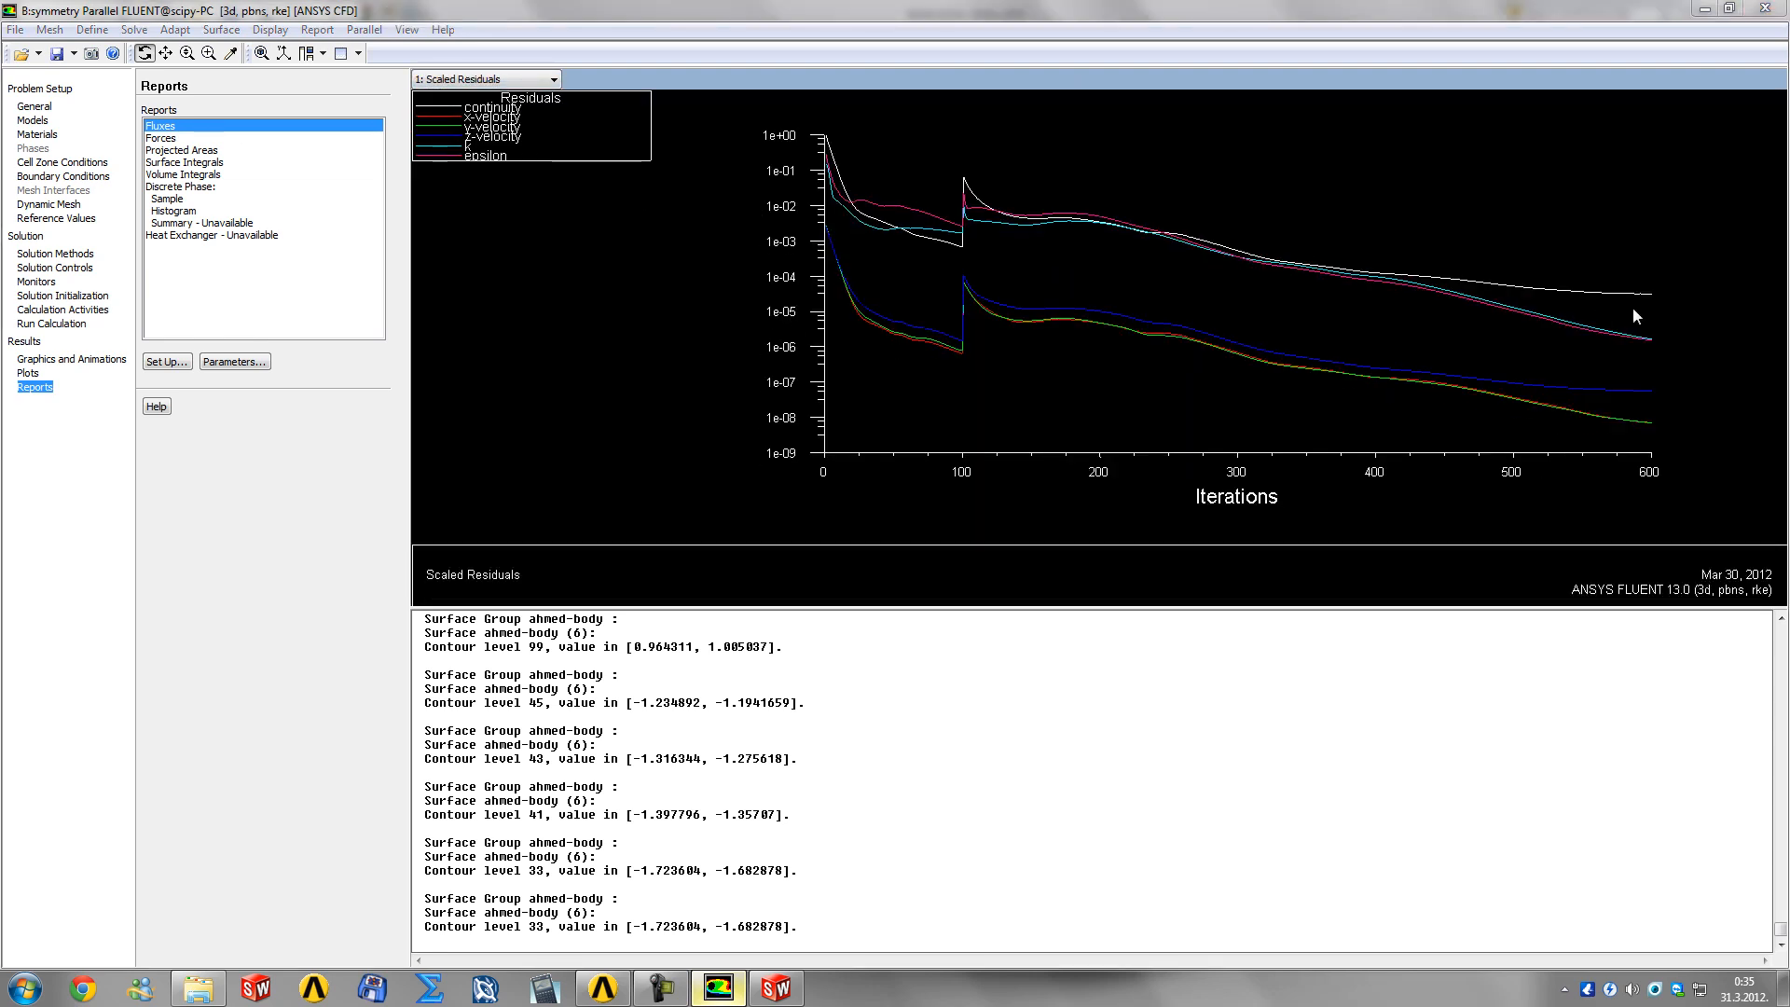
pyautogui.click(441, 80)
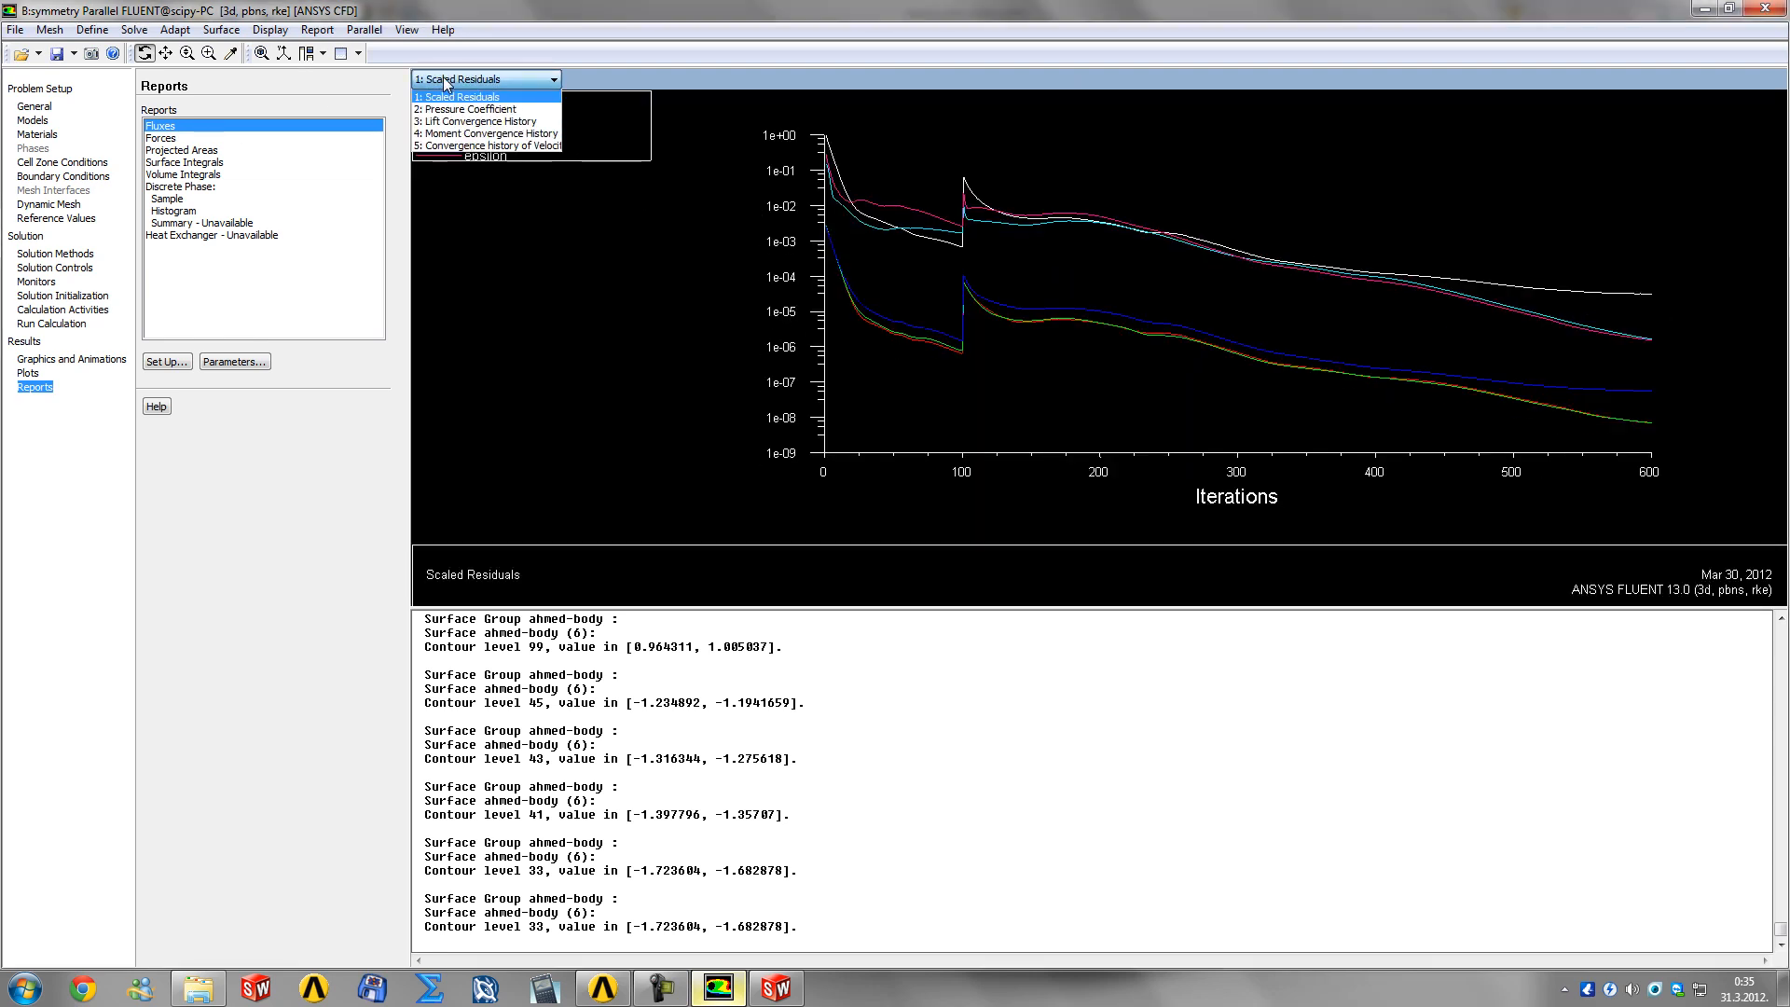
pyautogui.click(442, 81)
# Step: Compute the mass flow rate flux report for the velocity-inlet and pressure-outlet boundaries, and close the report
pyautogui.click(168, 361)
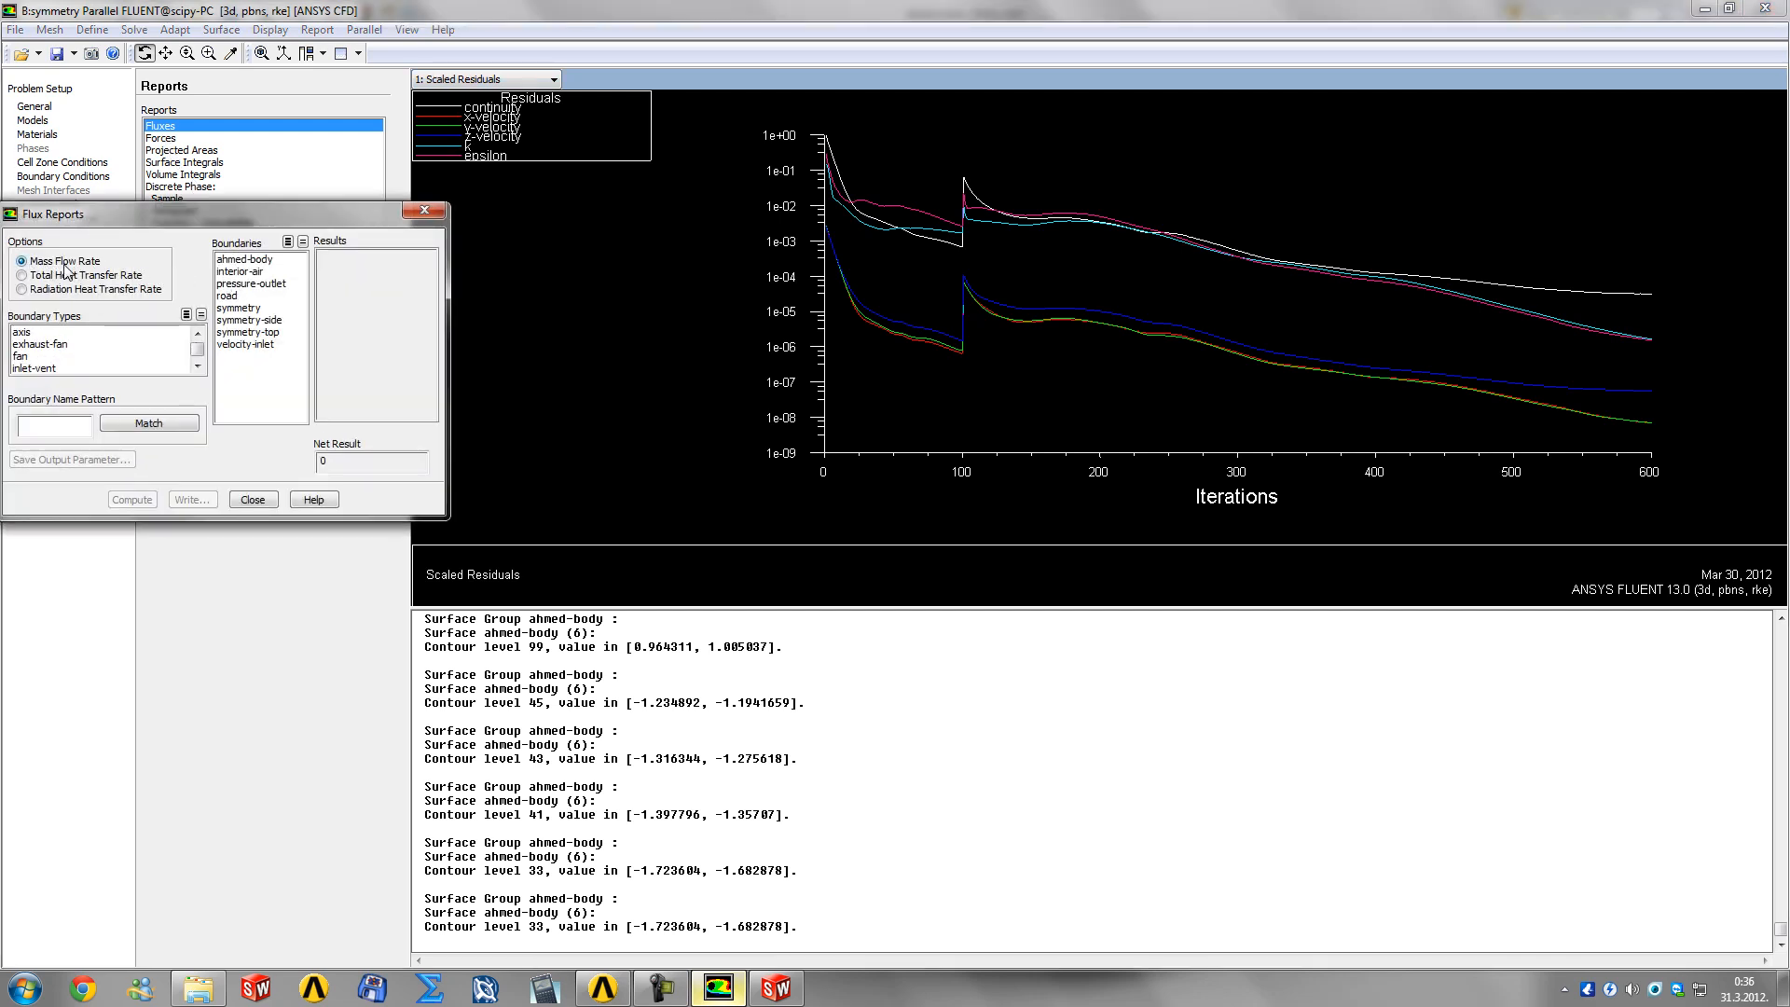
pyautogui.click(254, 345)
pyautogui.click(263, 284)
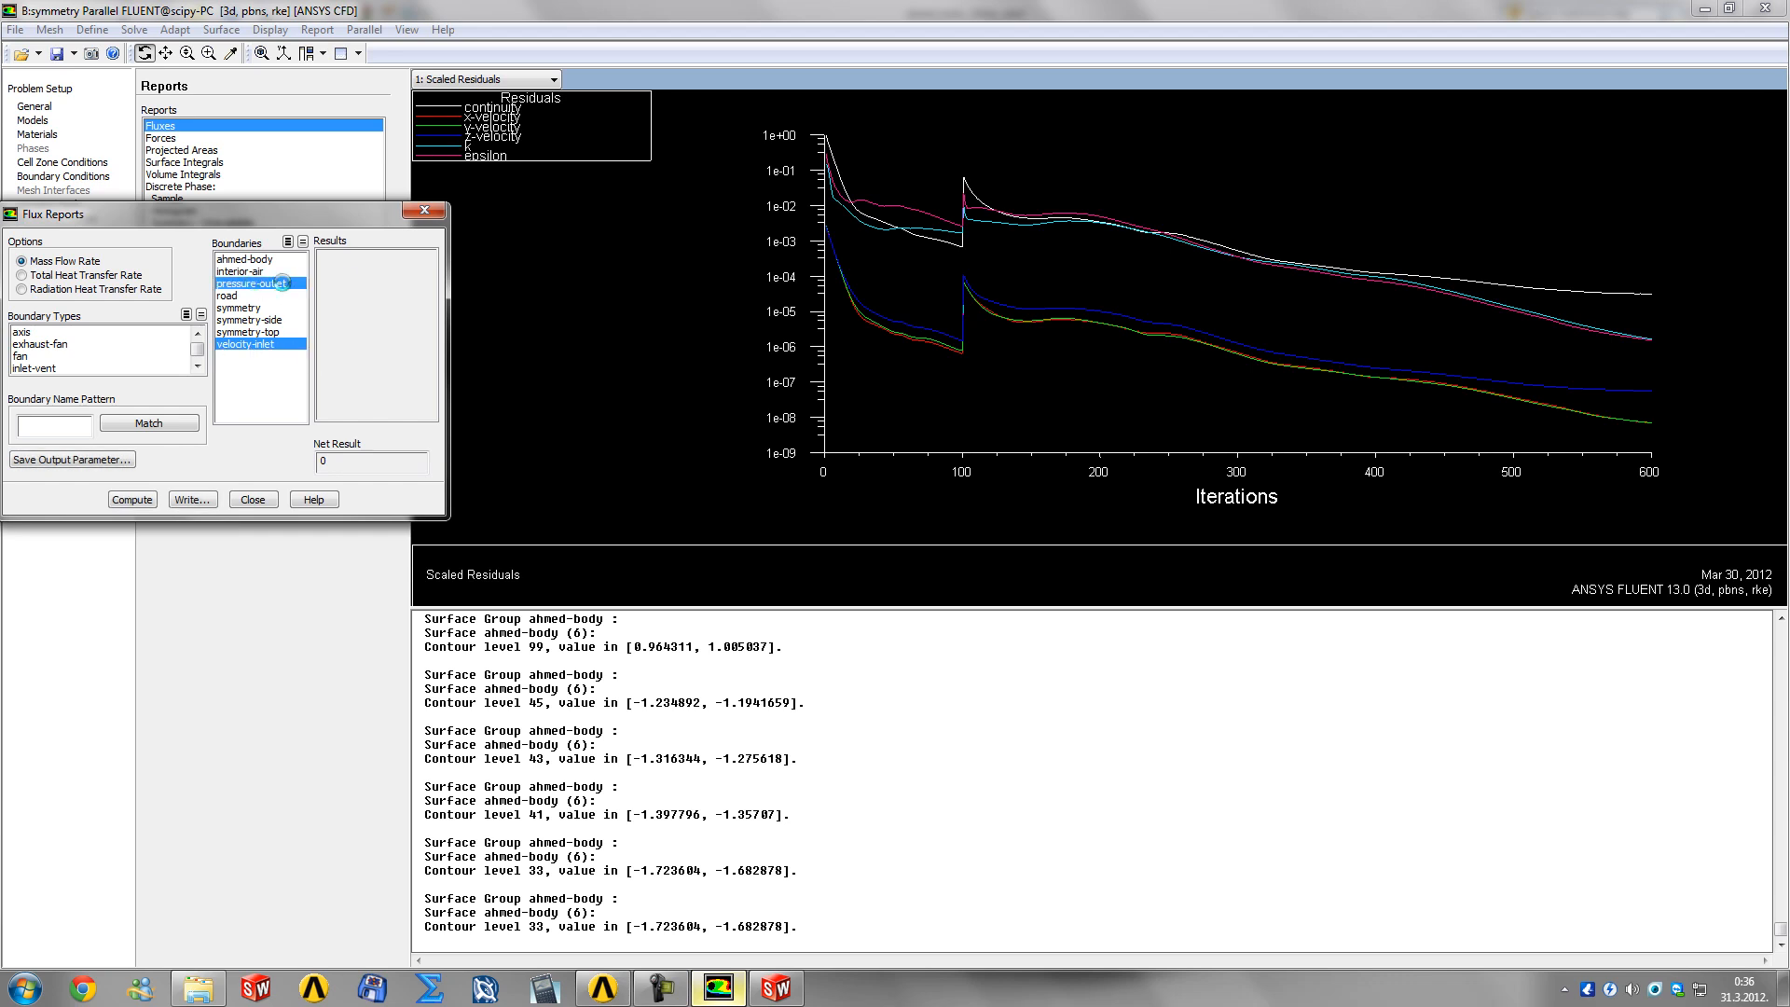
pyautogui.click(130, 499)
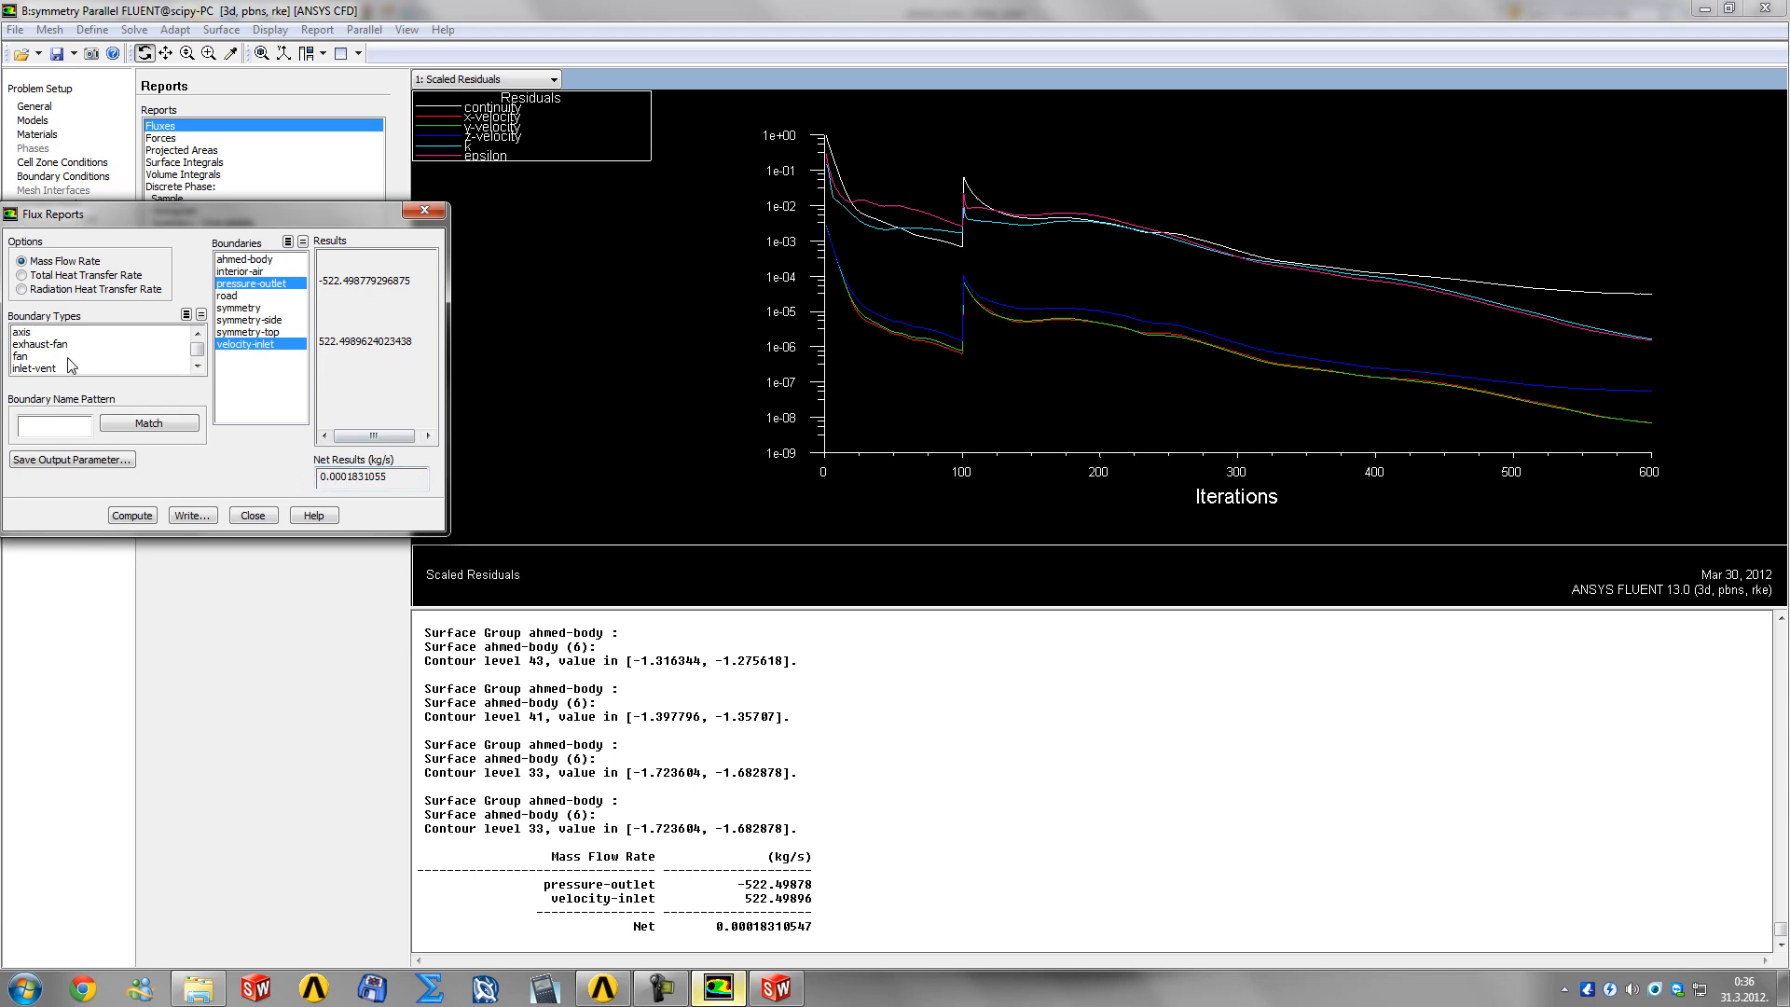
pyautogui.click(252, 515)
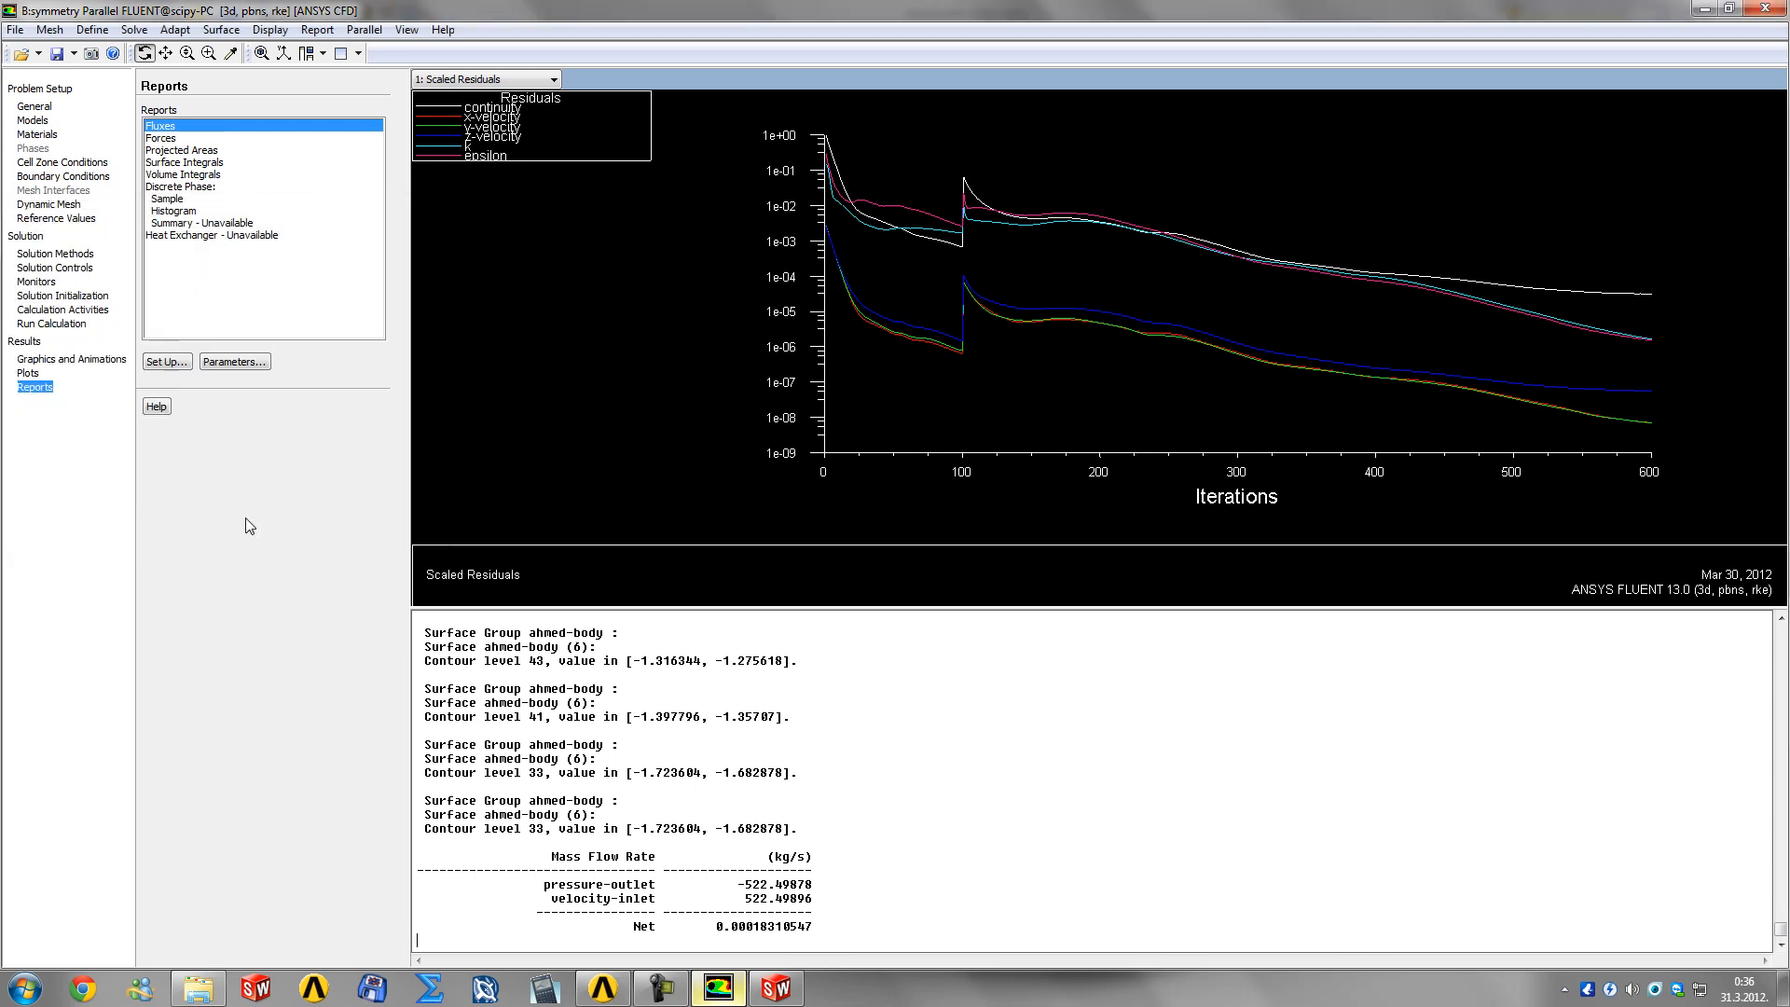
# Step: Print the force report for the ahmed-body wall zone only, with direction vector 0, 0, -1, and review the pressure, viscous and total forces
pyautogui.click(168, 138)
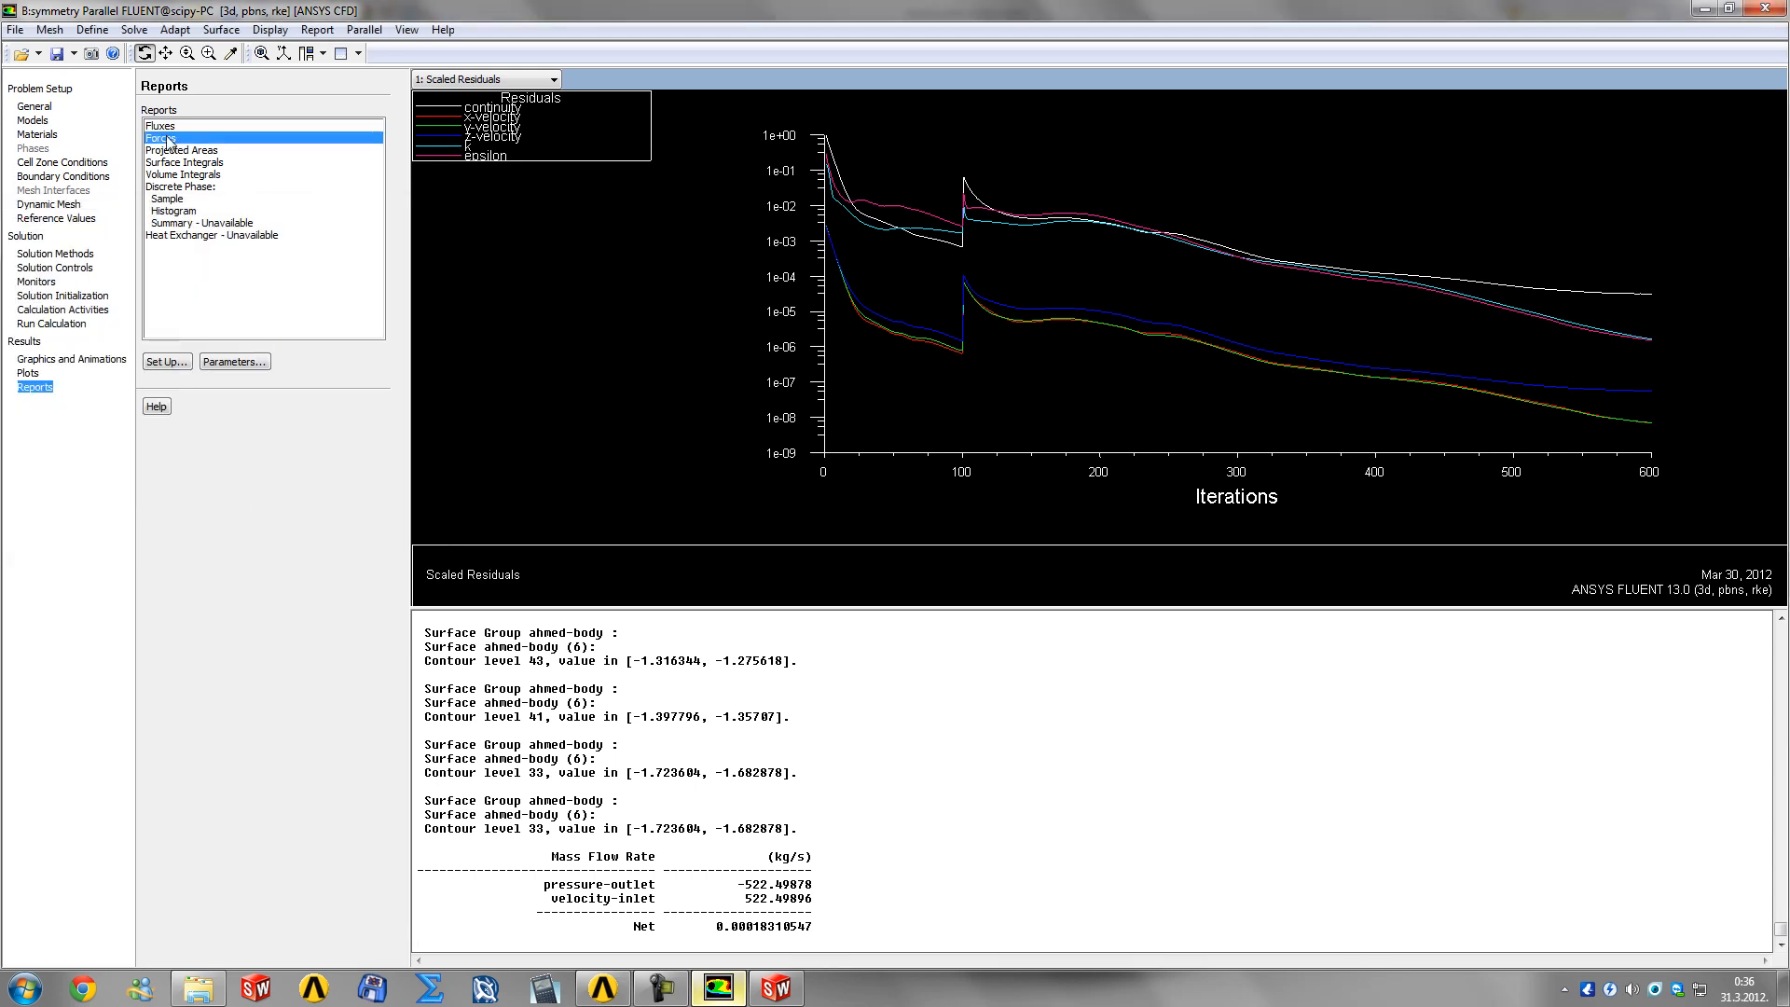
pyautogui.click(171, 366)
pyautogui.moveTo(205, 245); pyautogui.dragTo(230, 252)
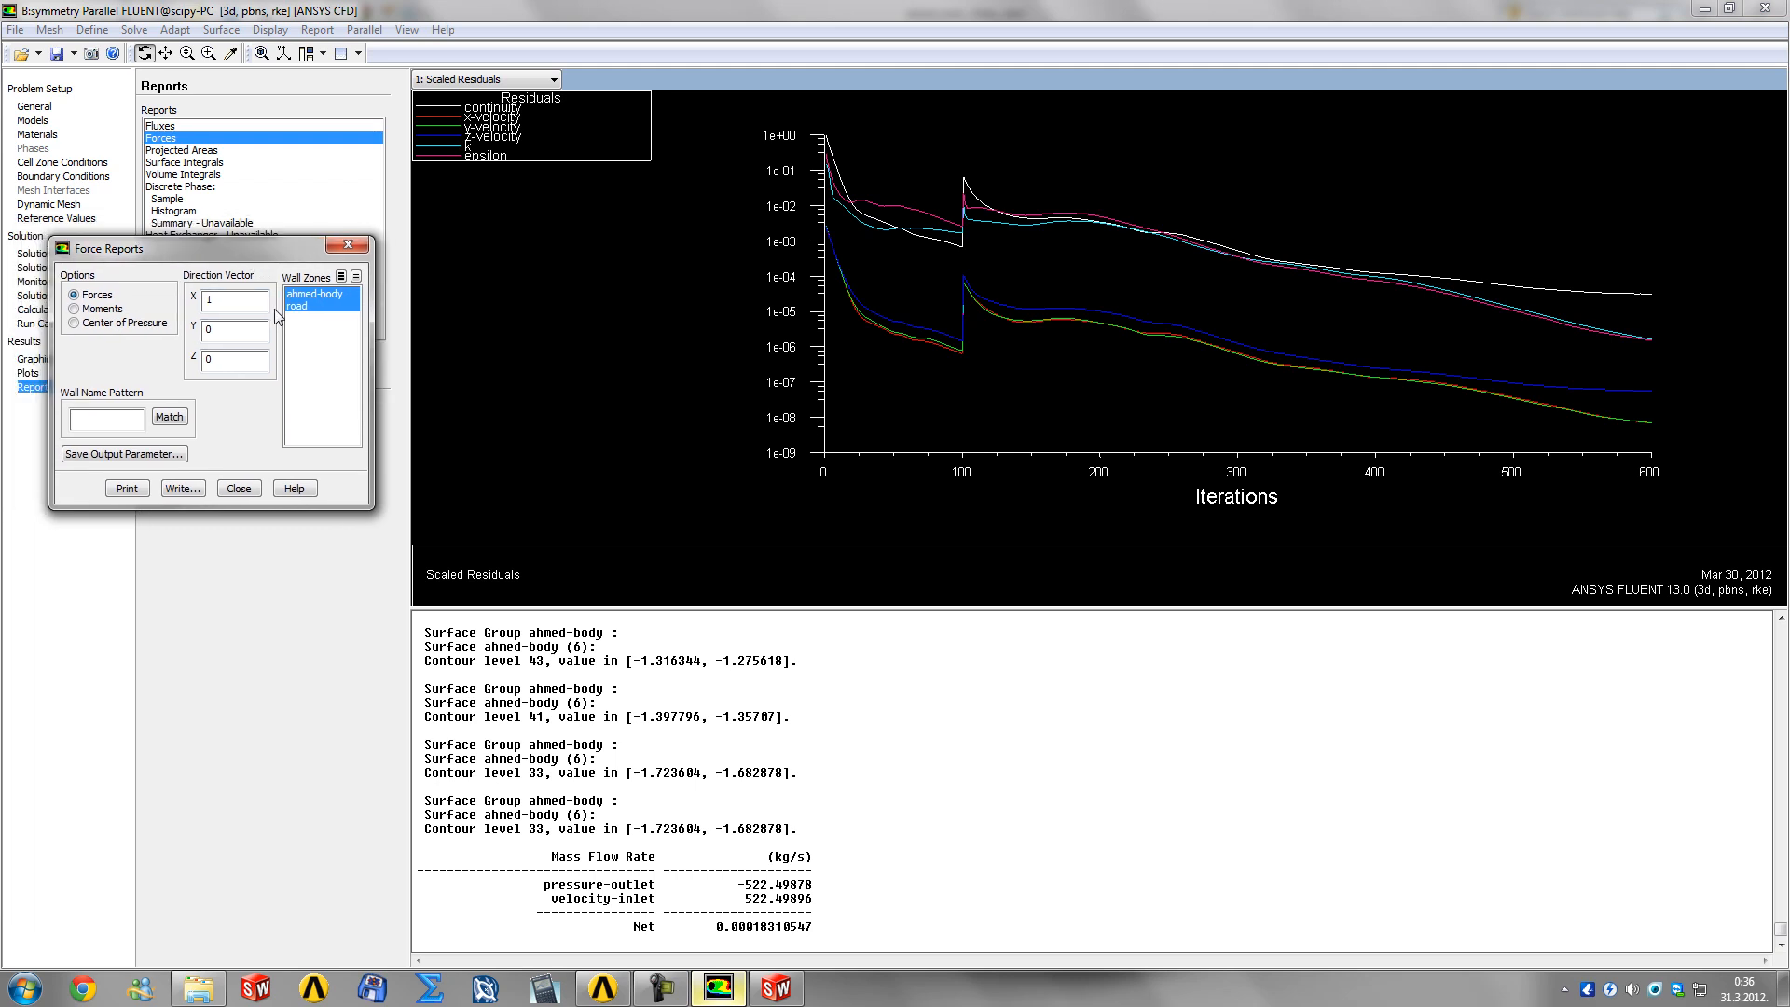
pyautogui.click(300, 307)
pyautogui.doubleClick(241, 298)
pyautogui.write('0')
pyautogui.doubleClick(231, 362)
pyautogui.write('-1')
pyautogui.click(133, 493)
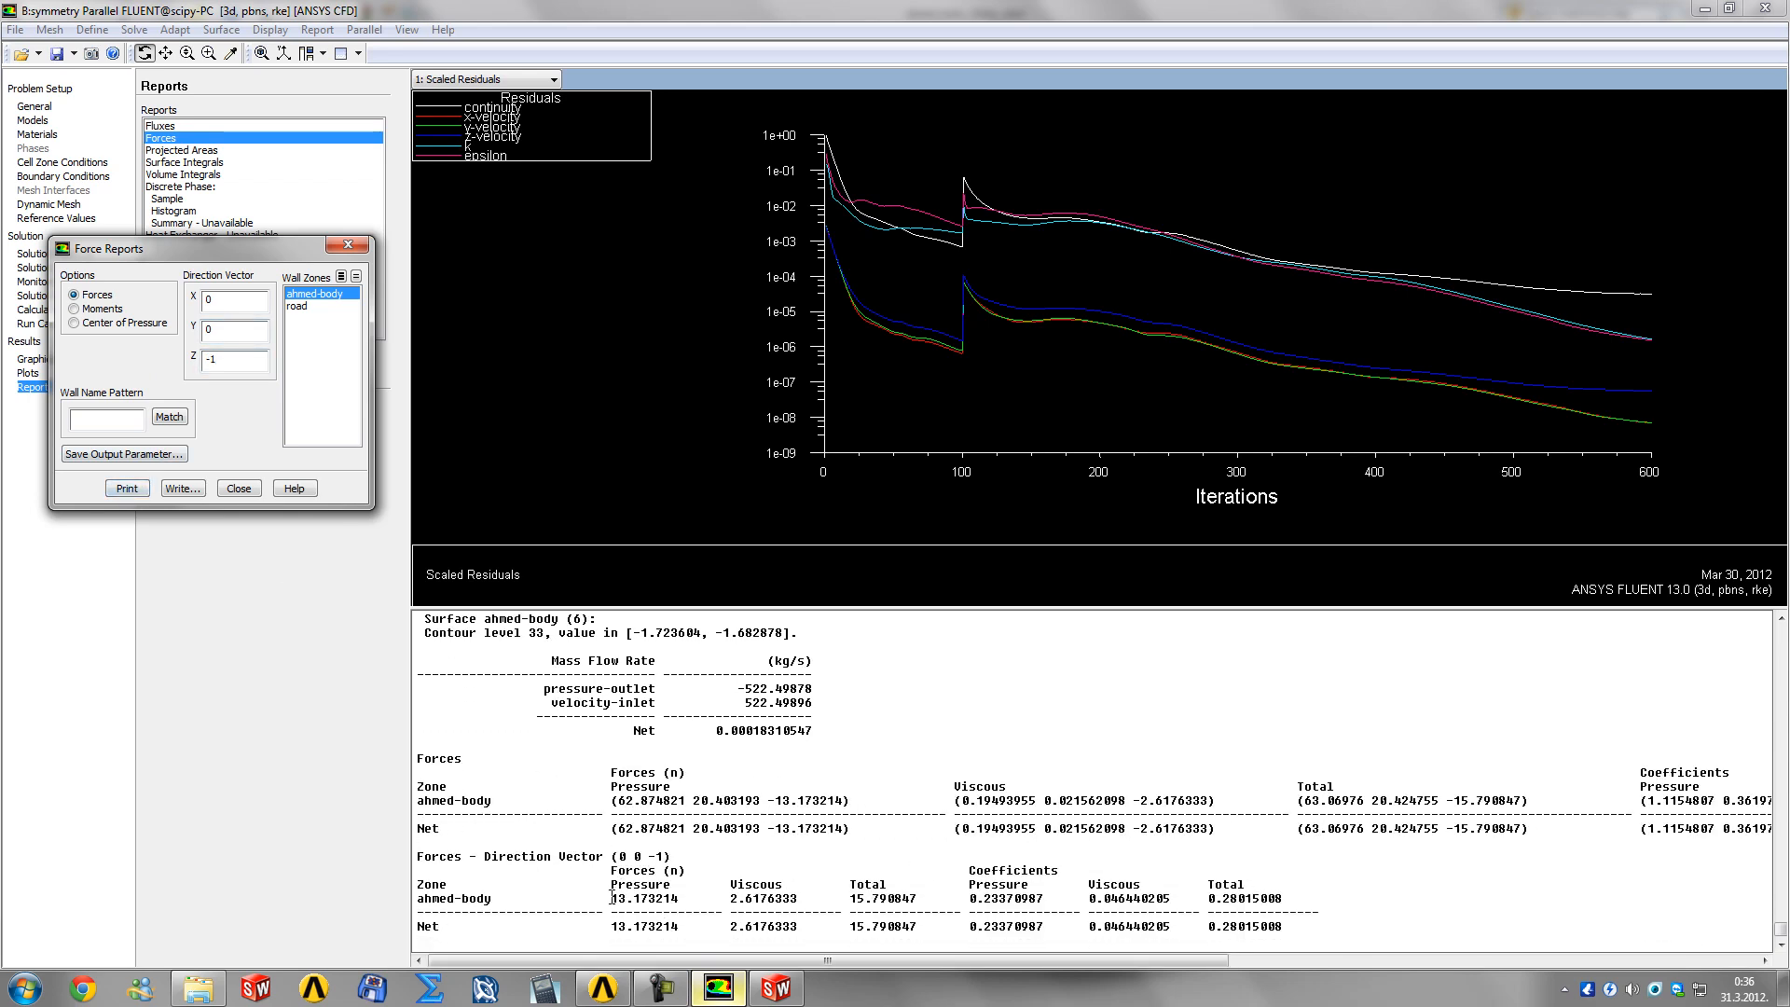
pyautogui.moveTo(612, 898); pyautogui.dragTo(1071, 902)
pyautogui.click(1132, 900)
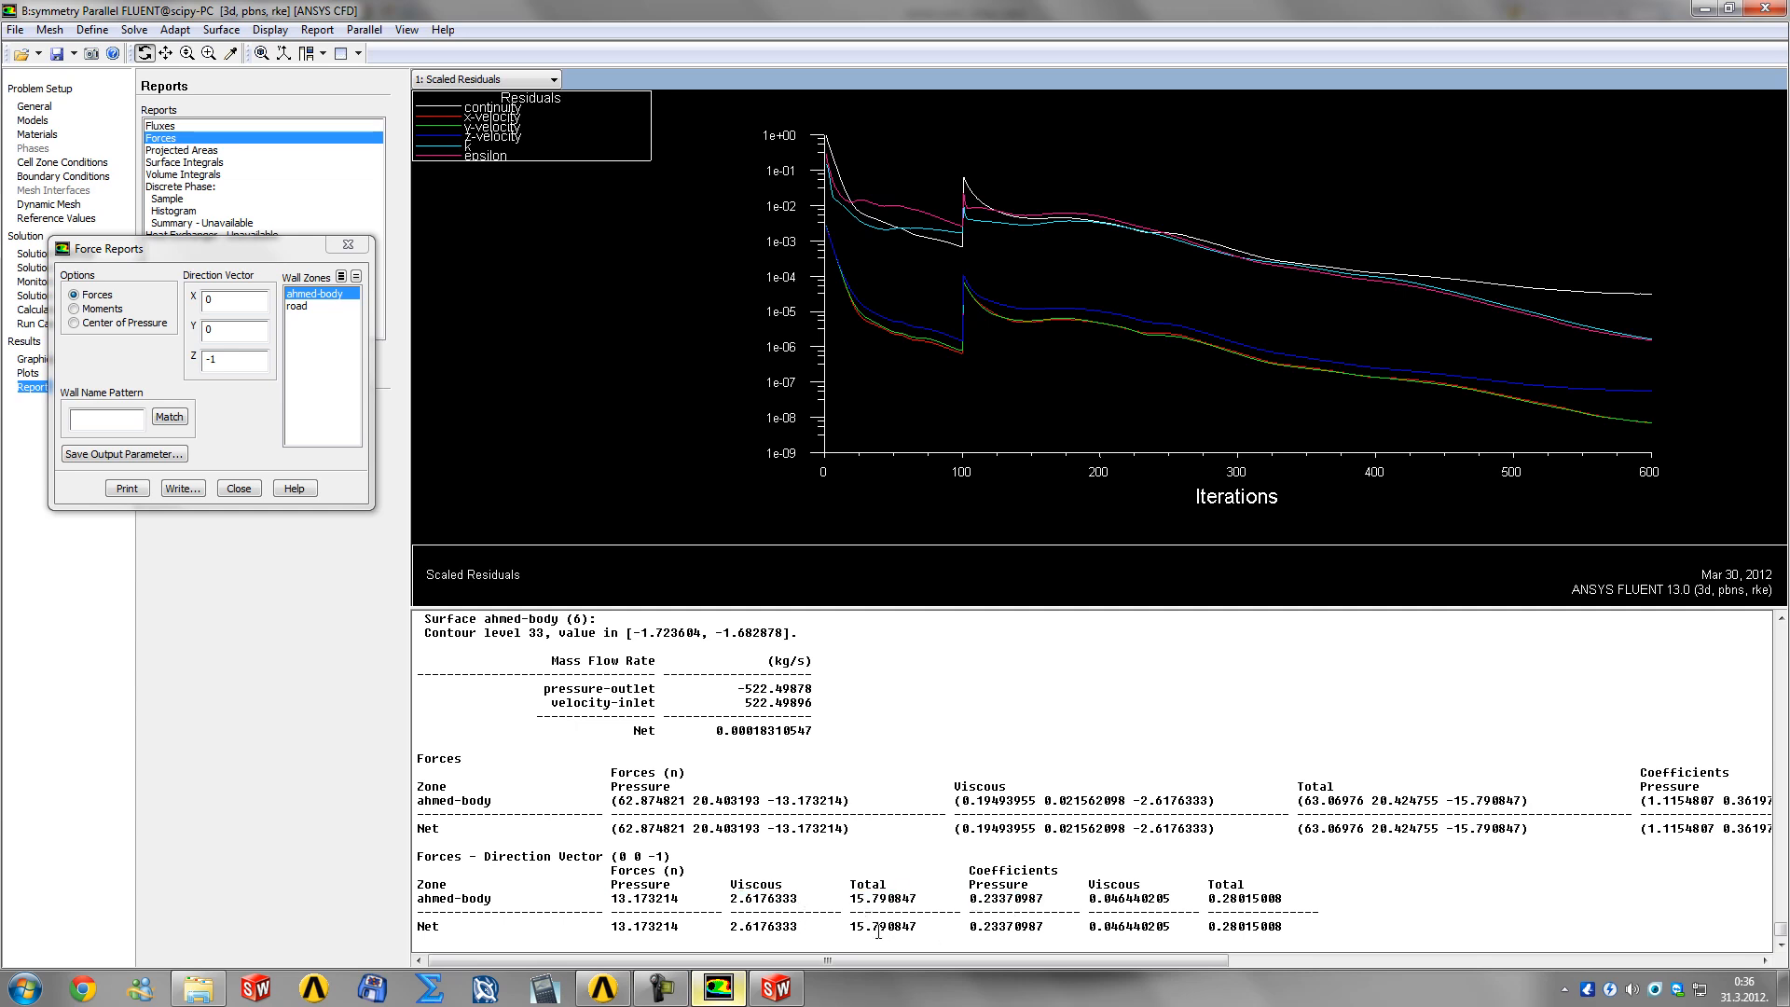
# Step: Write the ahmed-body force report to a text file named drag forces in the Fluent folder
pyautogui.click(183, 488)
pyautogui.write('drag ')
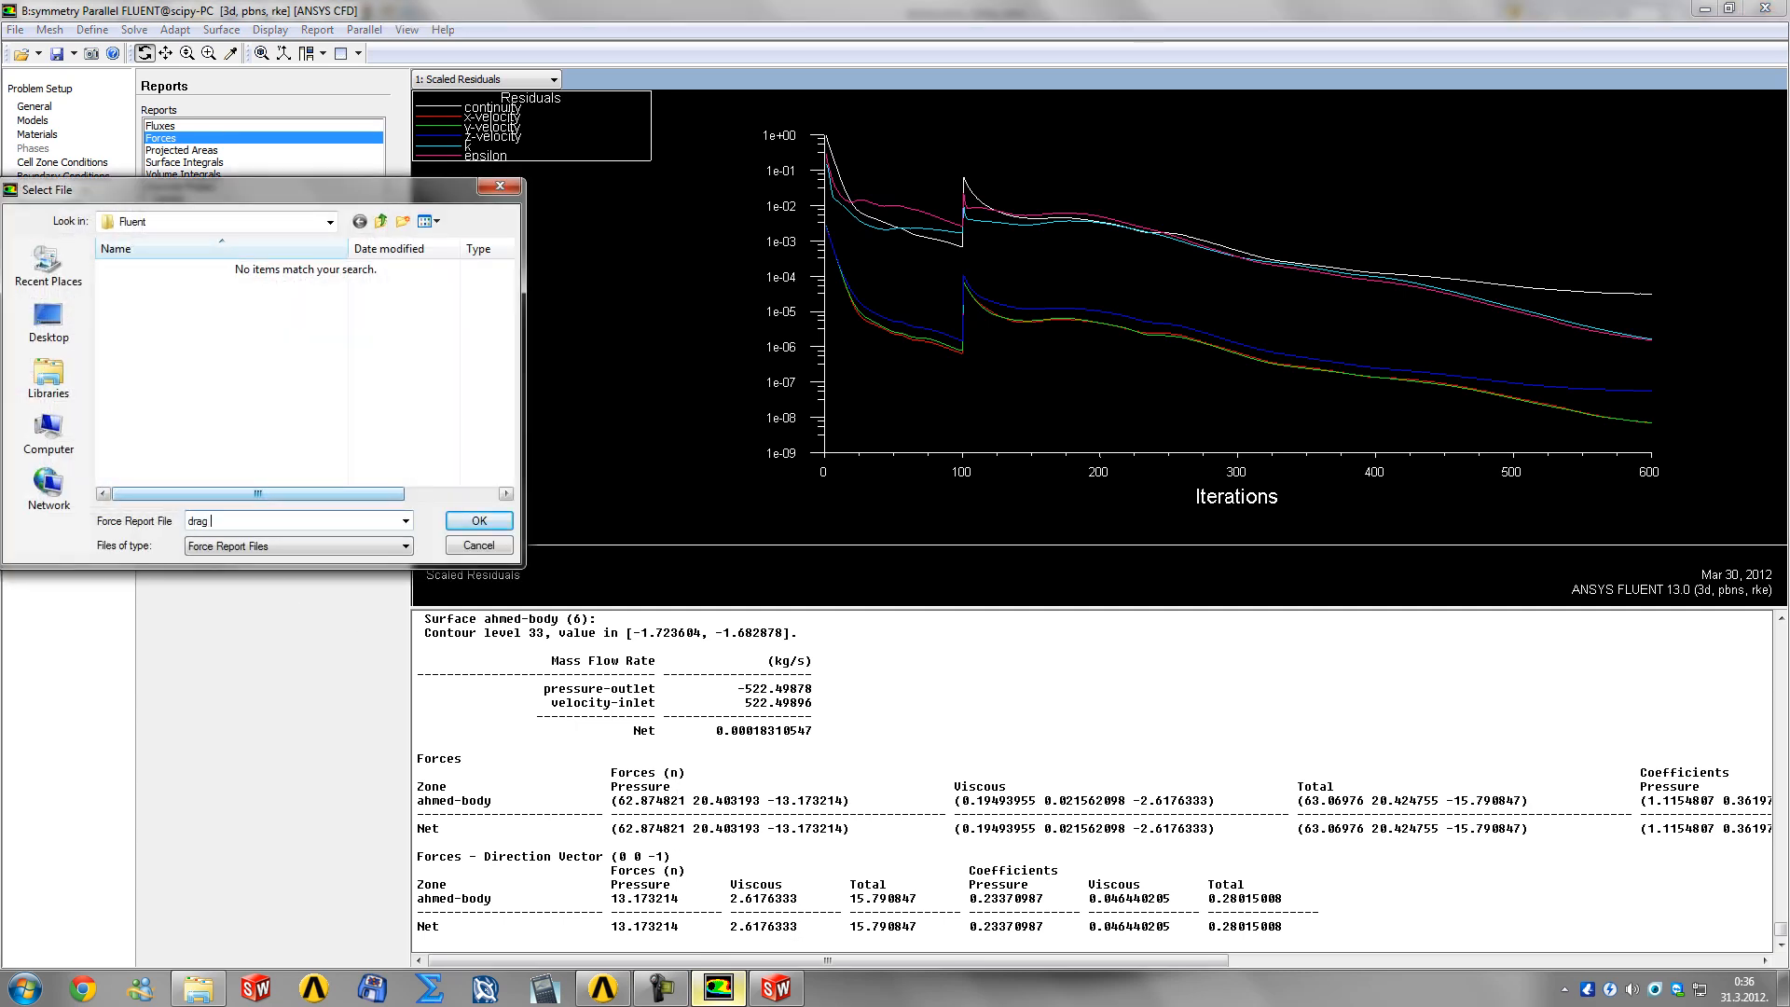
pyautogui.write('forces.tx')
pyautogui.press('Return')
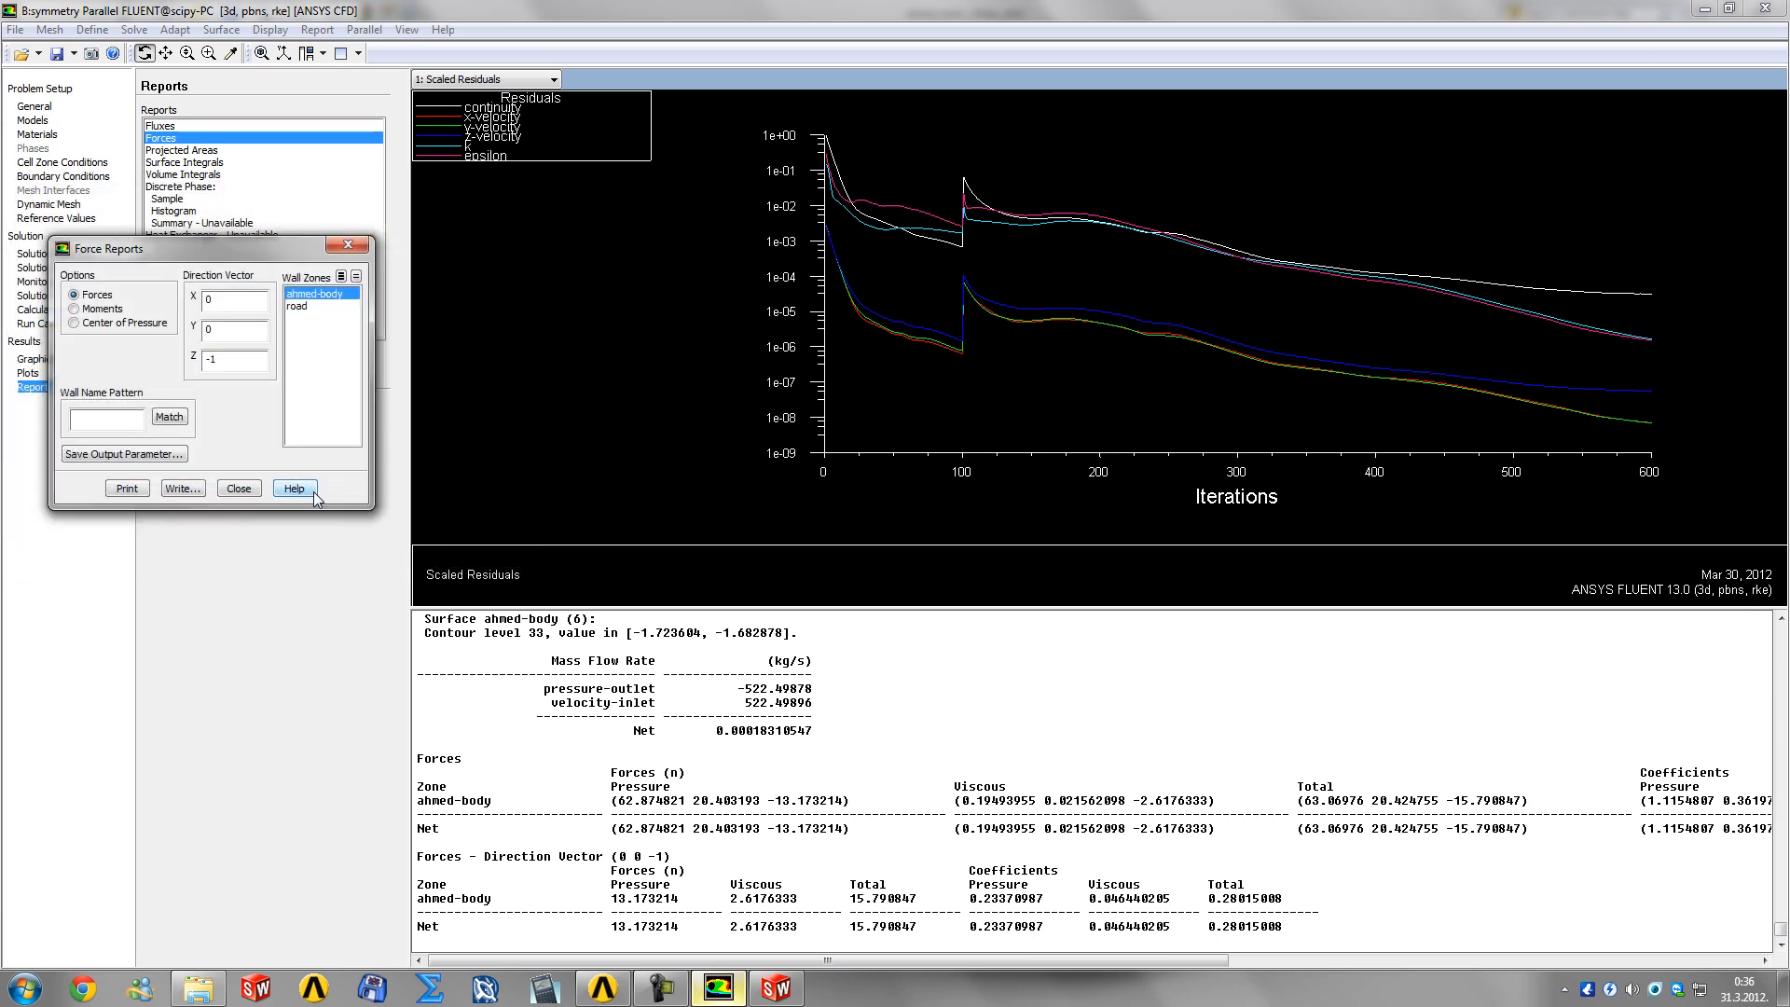
# Step: Set the force direction vector to 0, 1, 0 and print the ahmed-body force report
pyautogui.moveTo(234, 332); pyautogui.dragTo(153, 362)
pyautogui.write('1')
pyautogui.write('0')
pyautogui.click(126, 487)
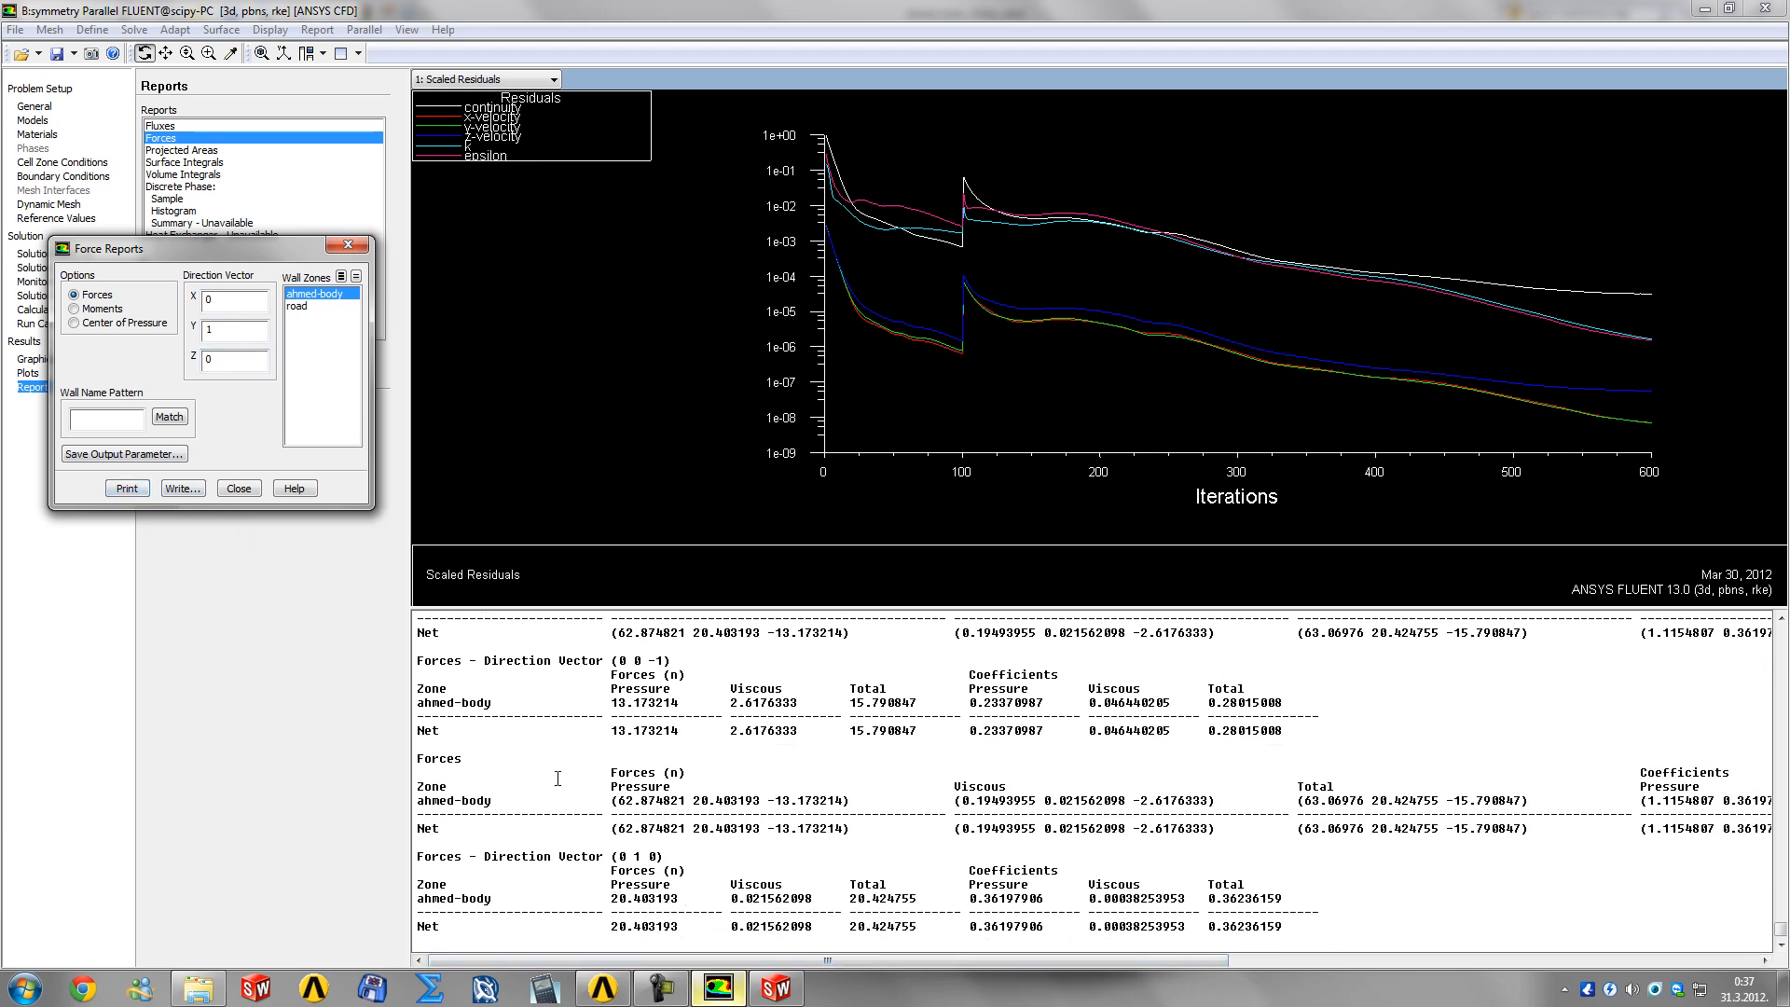
# Step: Write the Y-direction force report to a file named lift forces.txt in the Fluent folder
pyautogui.click(187, 488)
pyautogui.write('lift ')
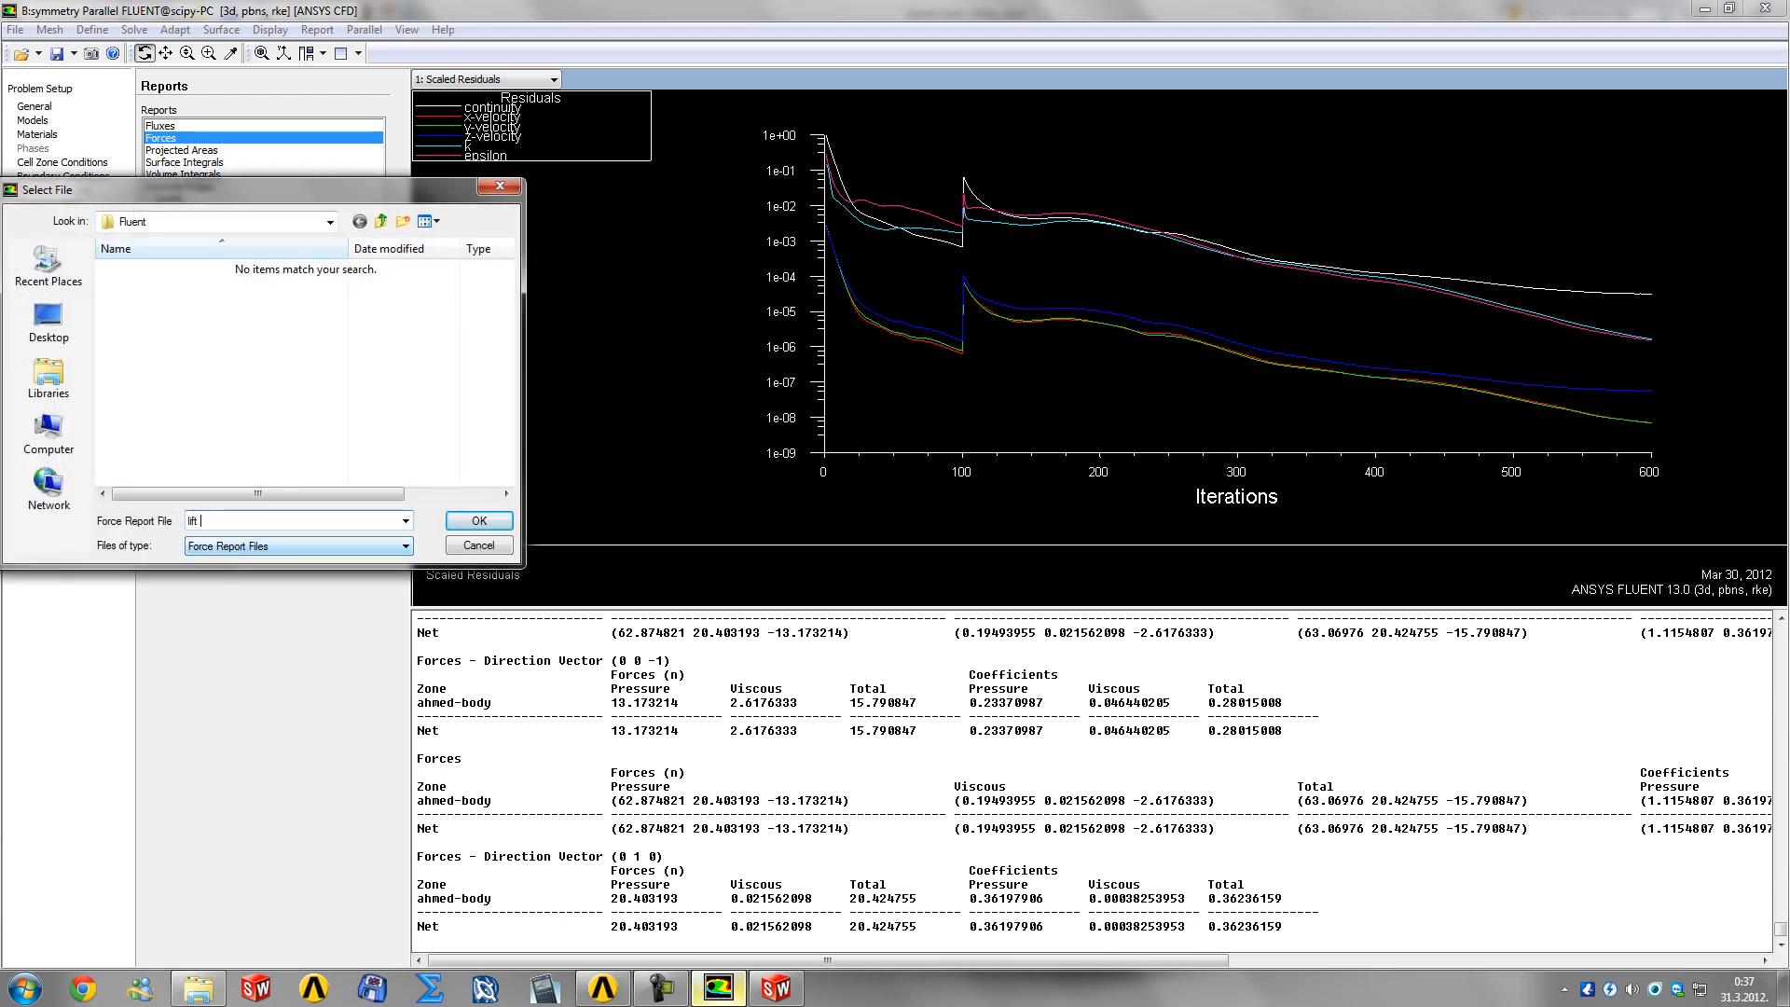
pyautogui.write('forces.txt')
pyautogui.press('Return')
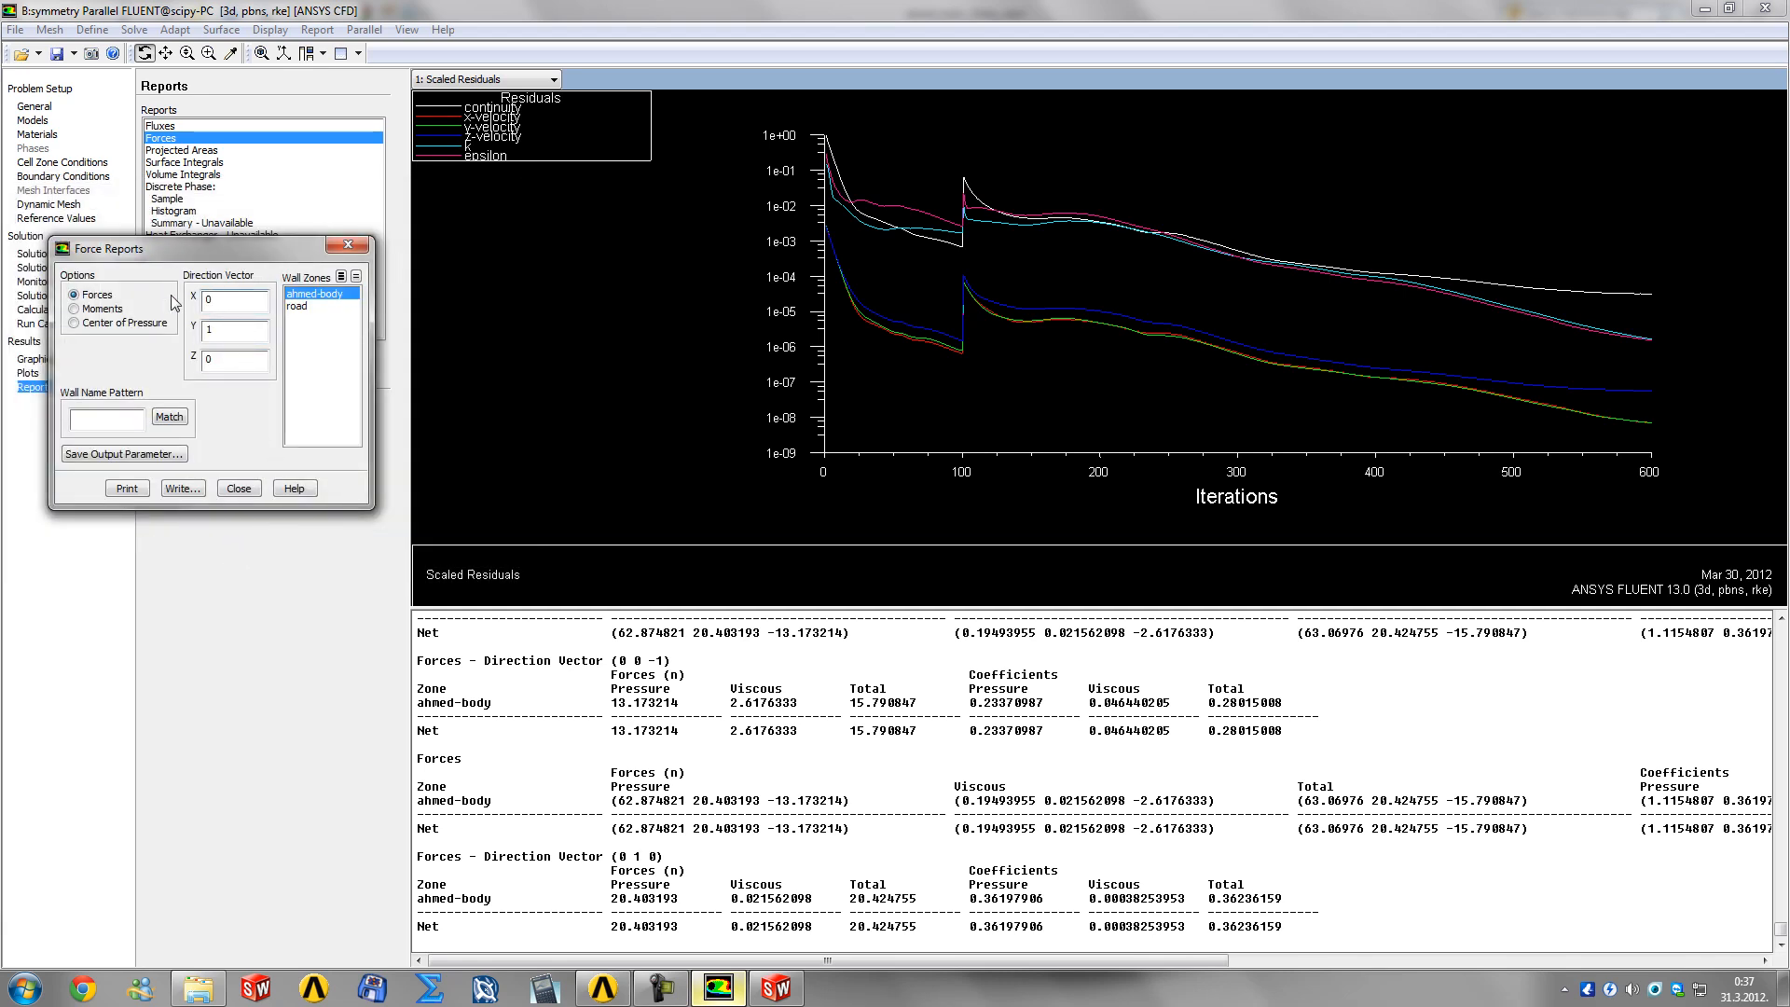
# Step: Set the force direction vector to 1, 0, 0, print the ahmed-body force report, and examine the total force
pyautogui.moveTo(222, 303)
pyautogui.mouseDown()
pyautogui.moveTo(152, 309)
pyautogui.moveTo(210, 330)
pyautogui.mouseUp()
pyautogui.write('0')
pyautogui.click(127, 488)
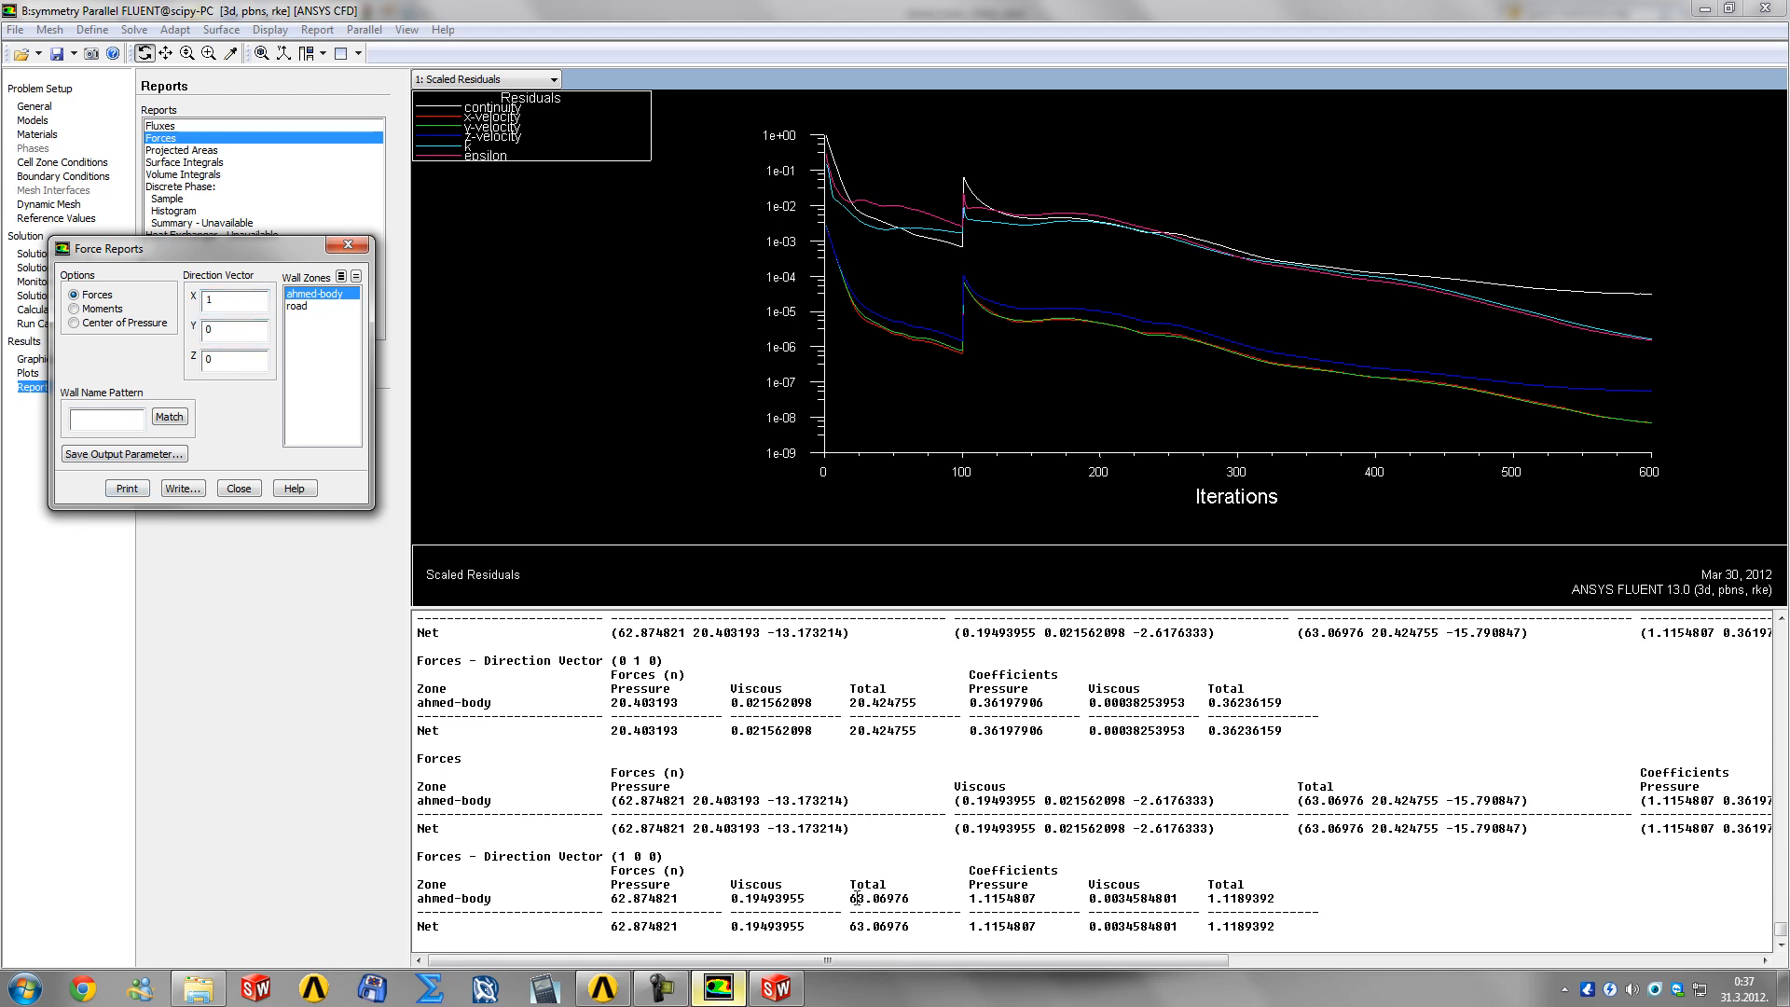
pyautogui.moveTo(849, 899); pyautogui.dragTo(904, 899)
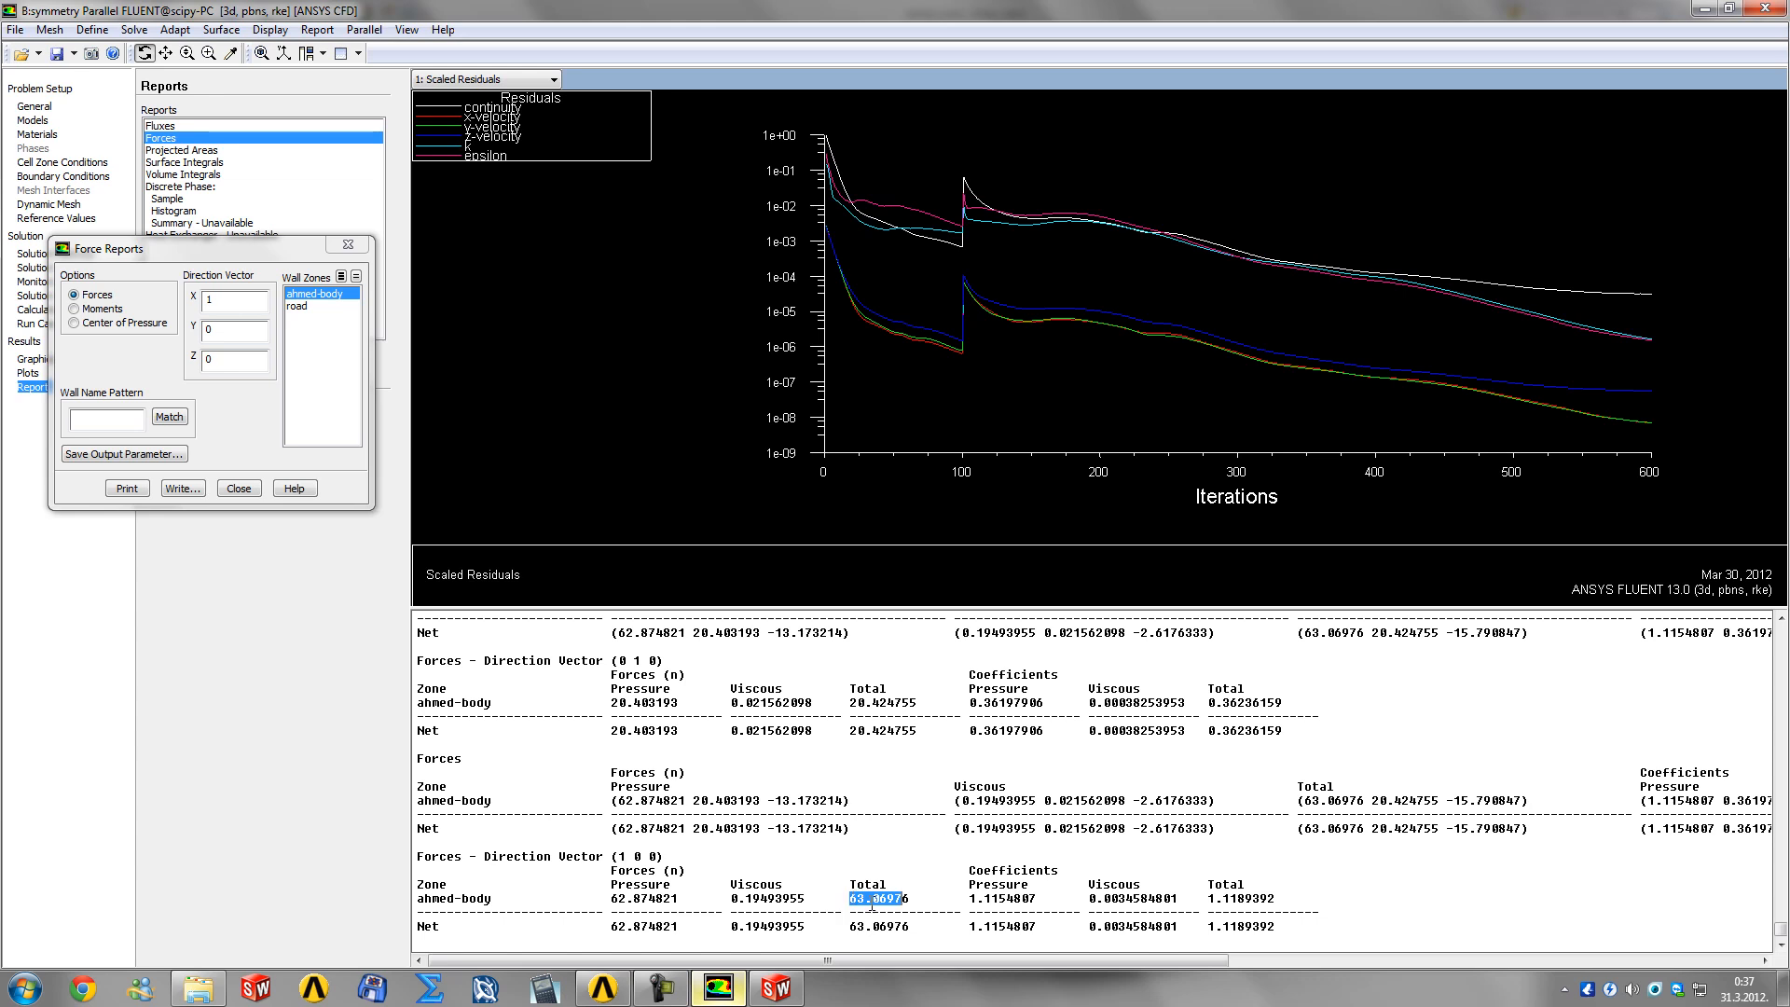
# Step: Open the X component of the force direction vector for editing
pyautogui.moveTo(232, 303); pyautogui.dragTo(188, 314)
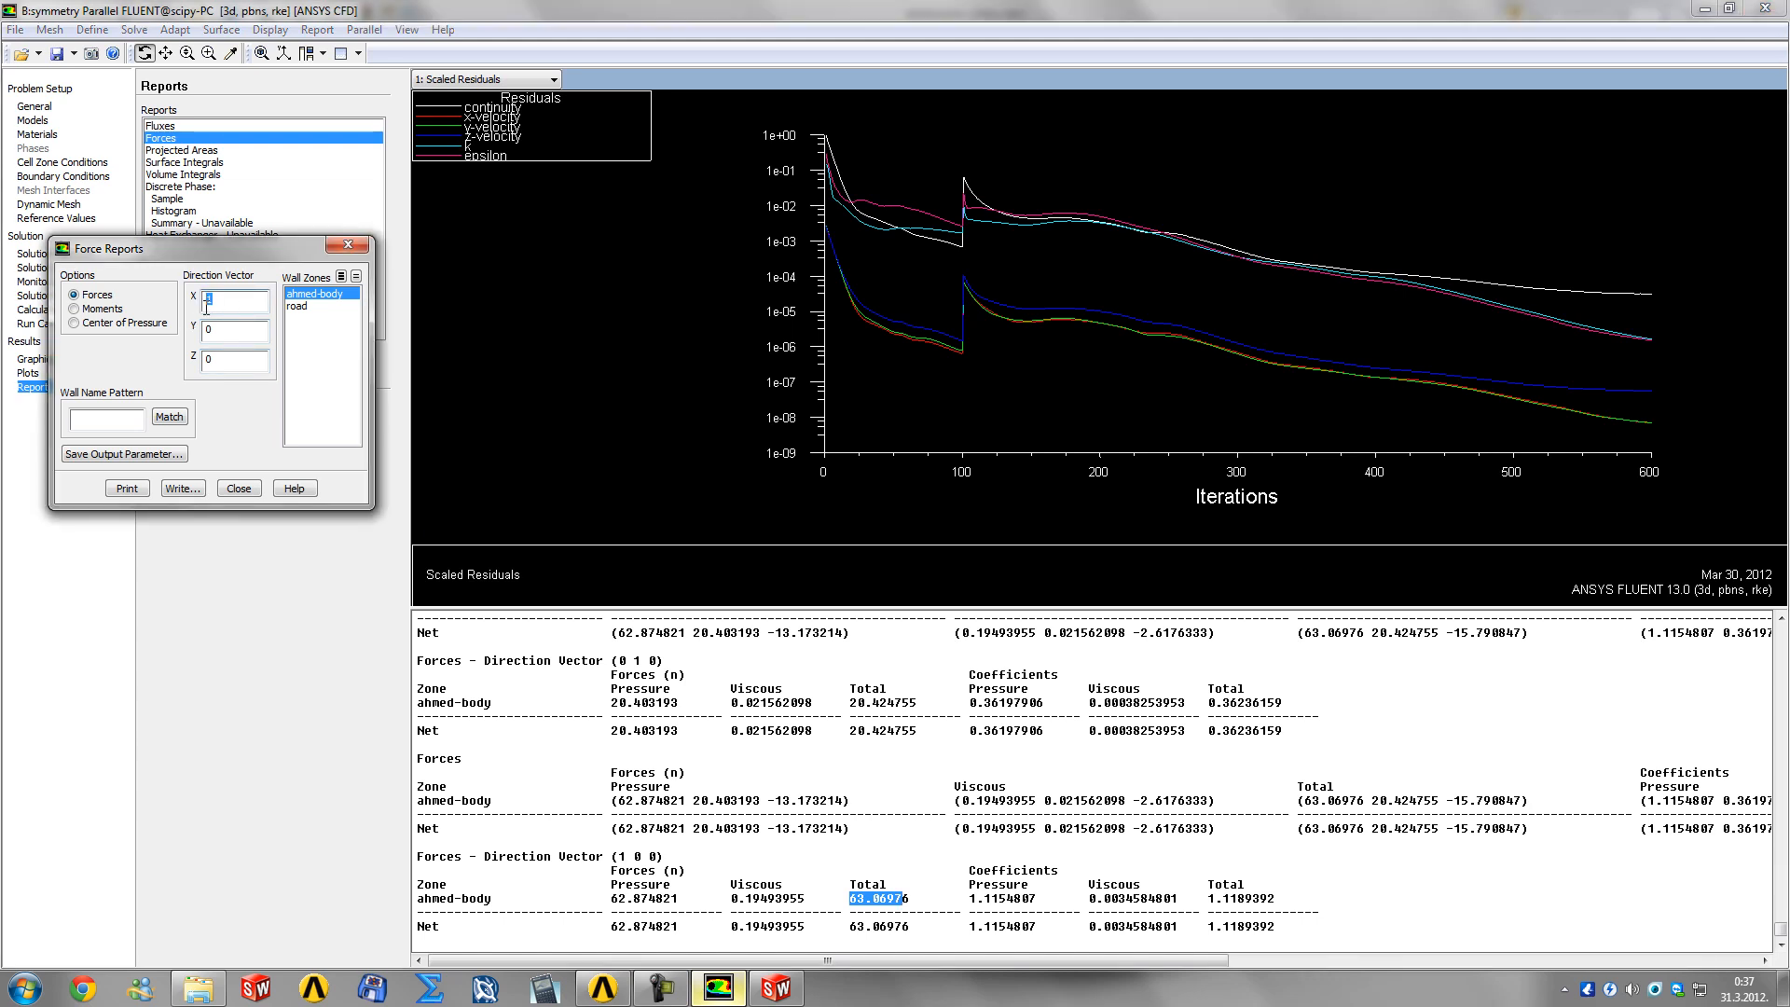